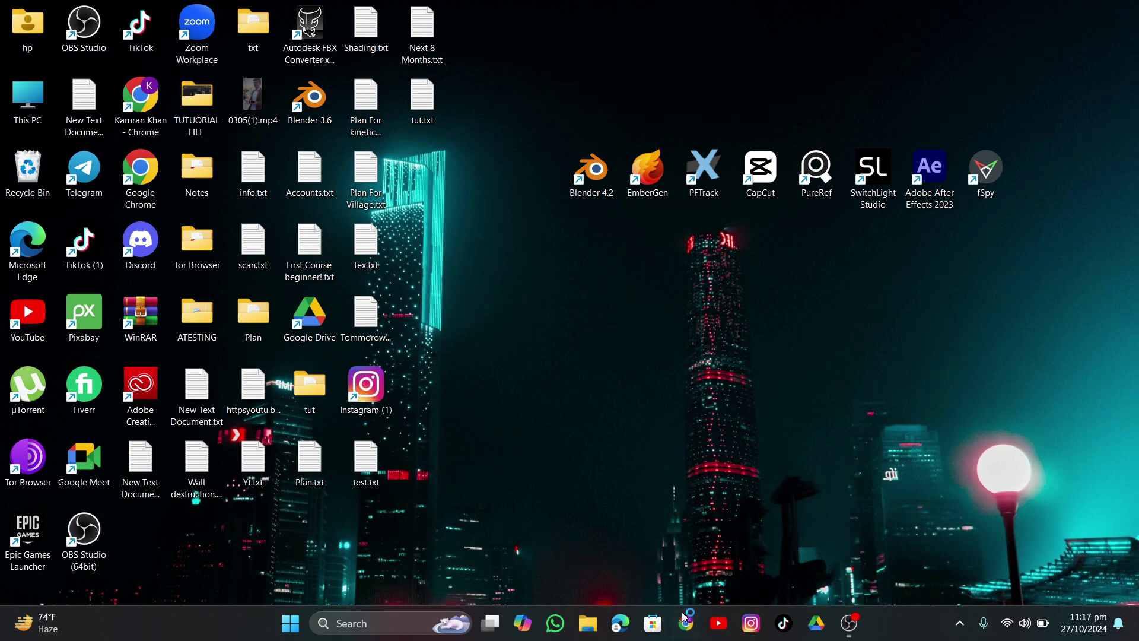
Open the Mixamo website in the browser and display its character library
type("mixamo")
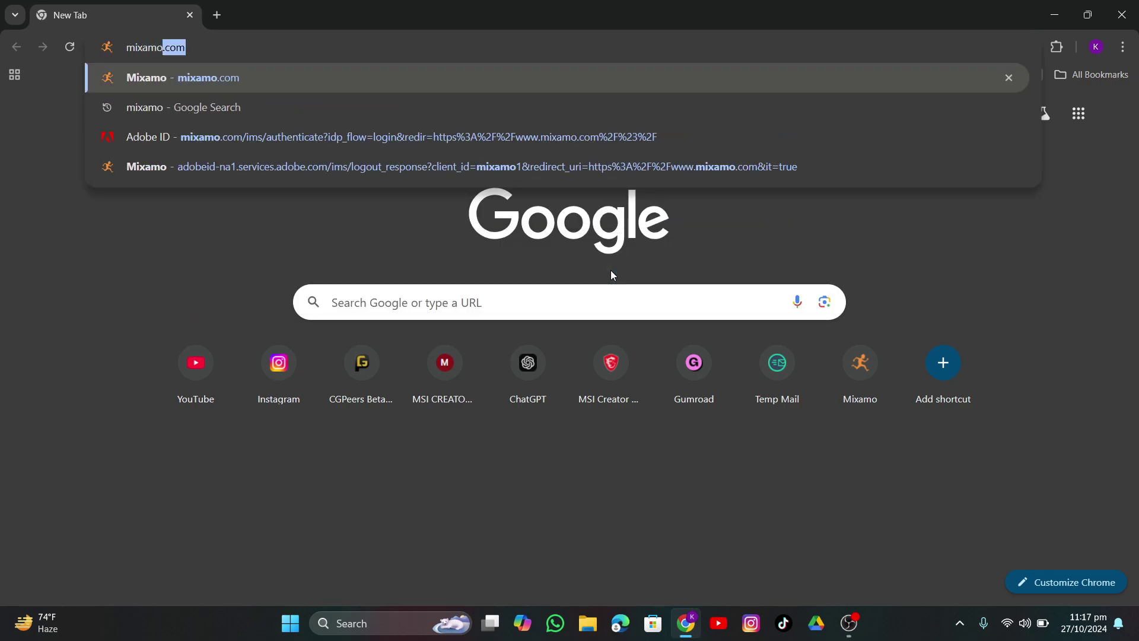
key("Return")
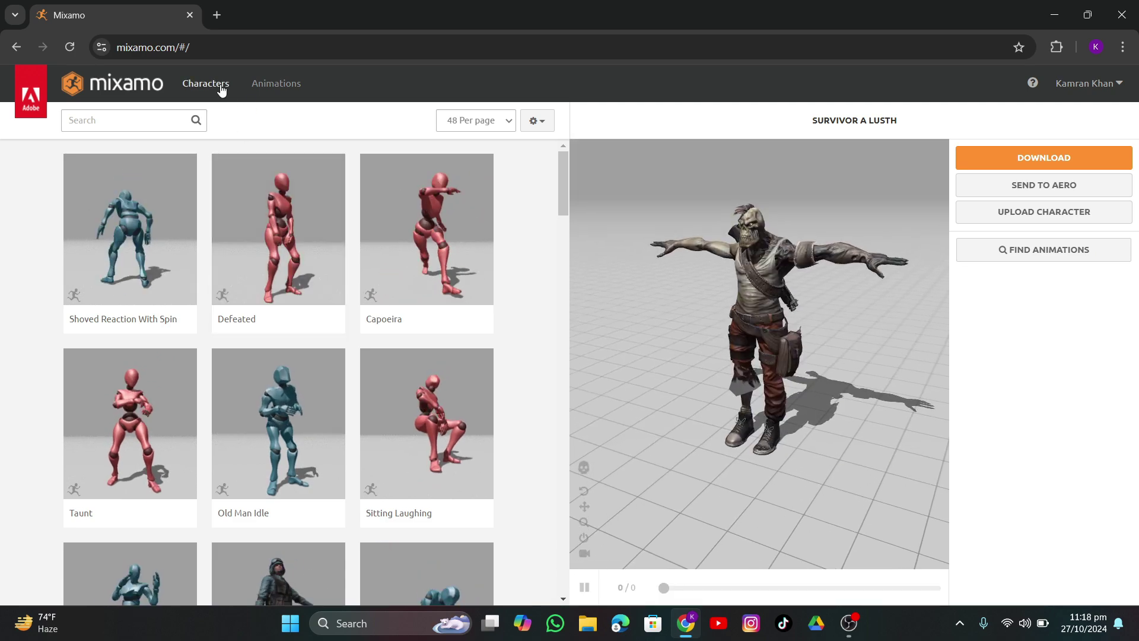
left_click(213, 84)
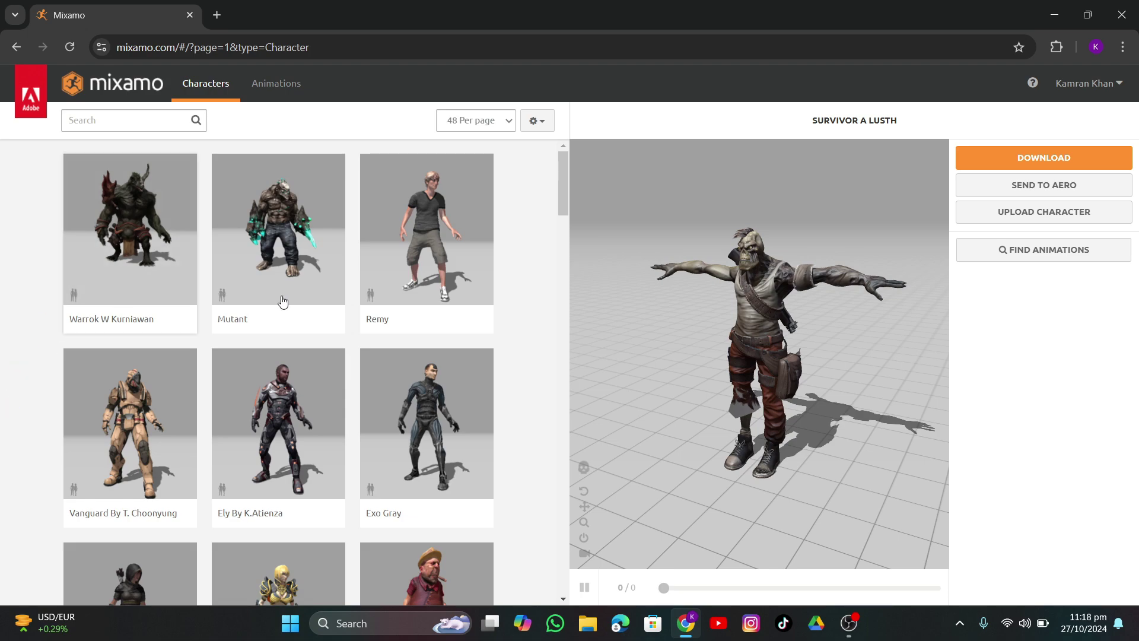
Browse the character library and replace the current character with Remy
scroll(240, 391, "down", 5)
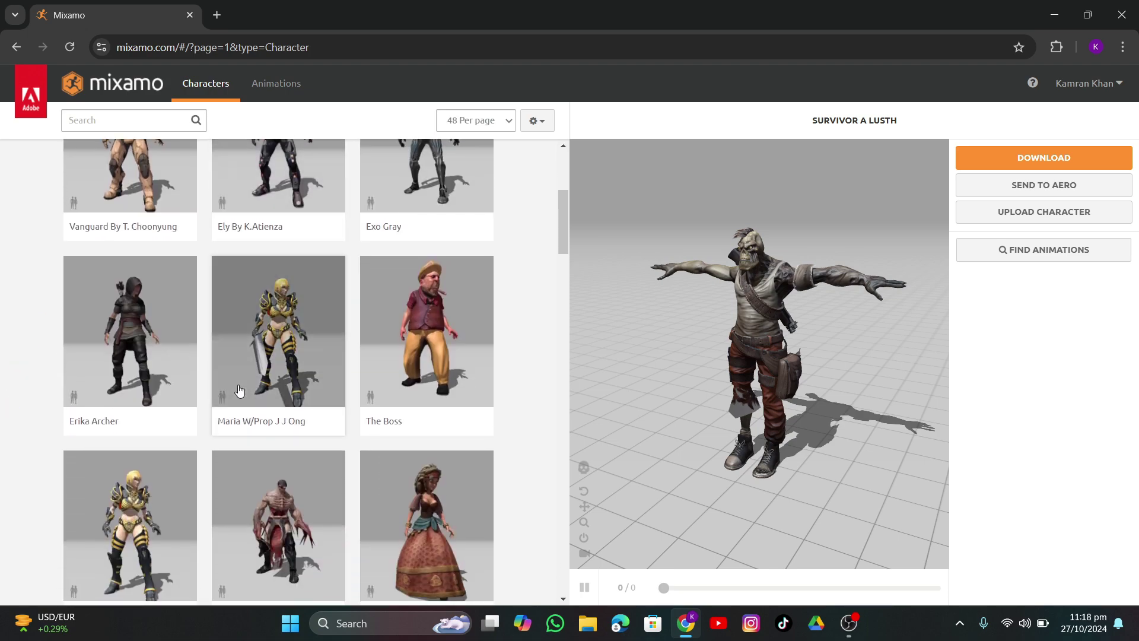
scroll(239, 390, "down", 10)
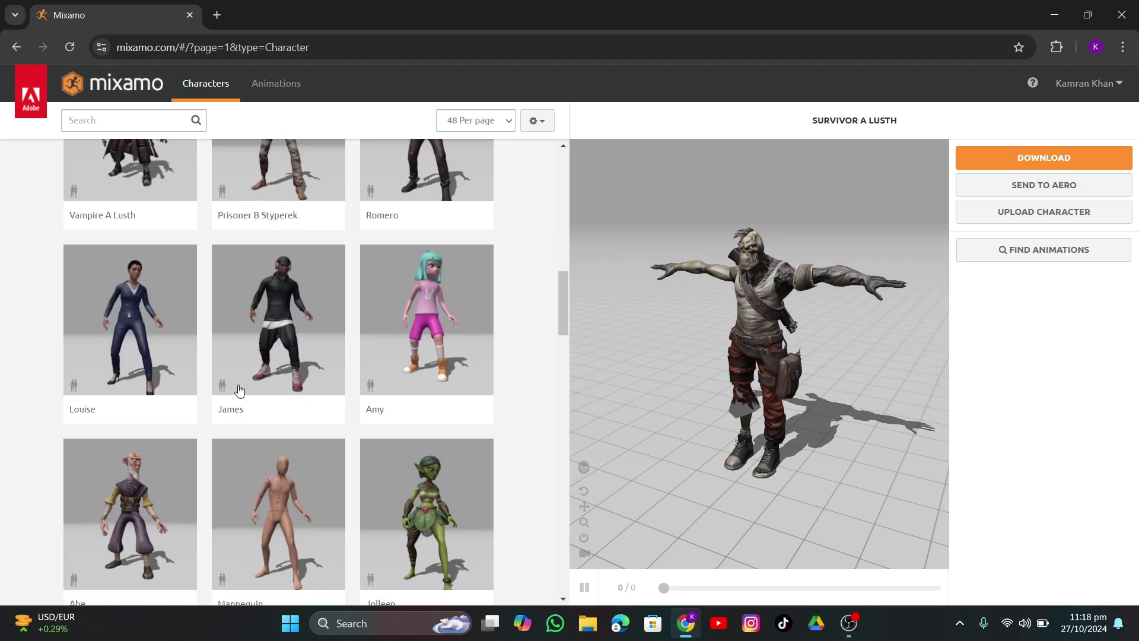
scroll(239, 388, "up", 15)
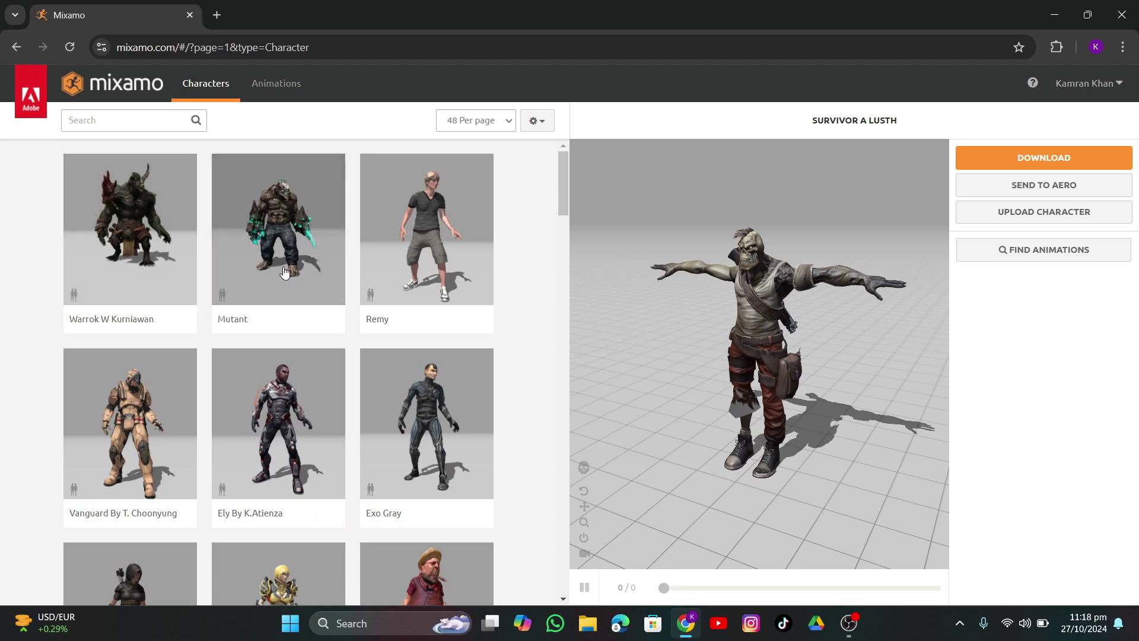
left_click(435, 235)
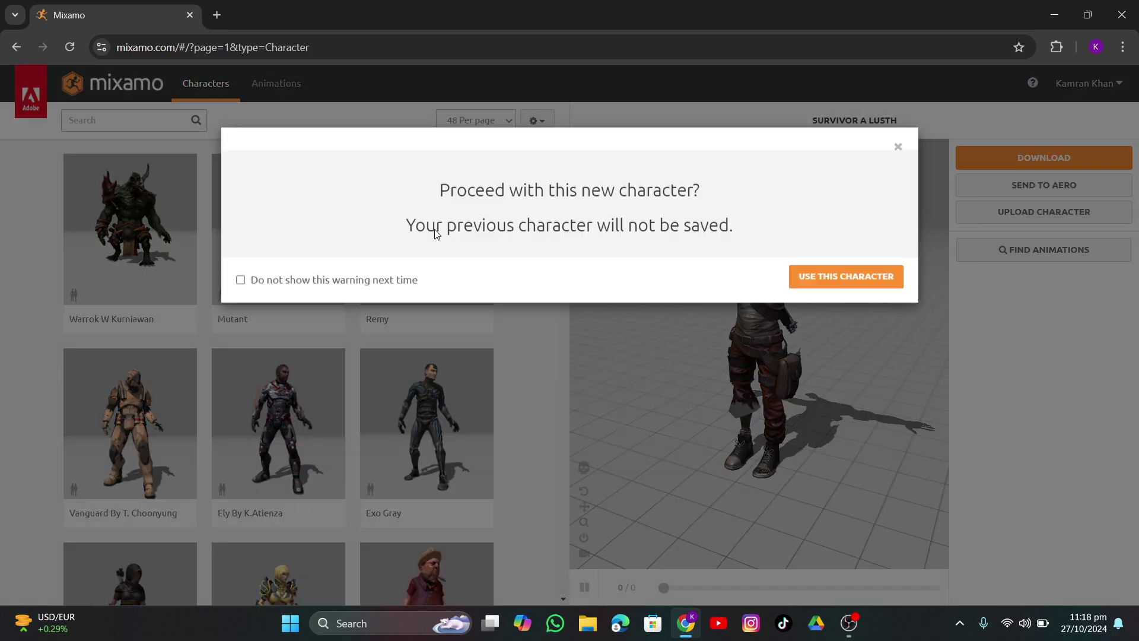
left_click(852, 295)
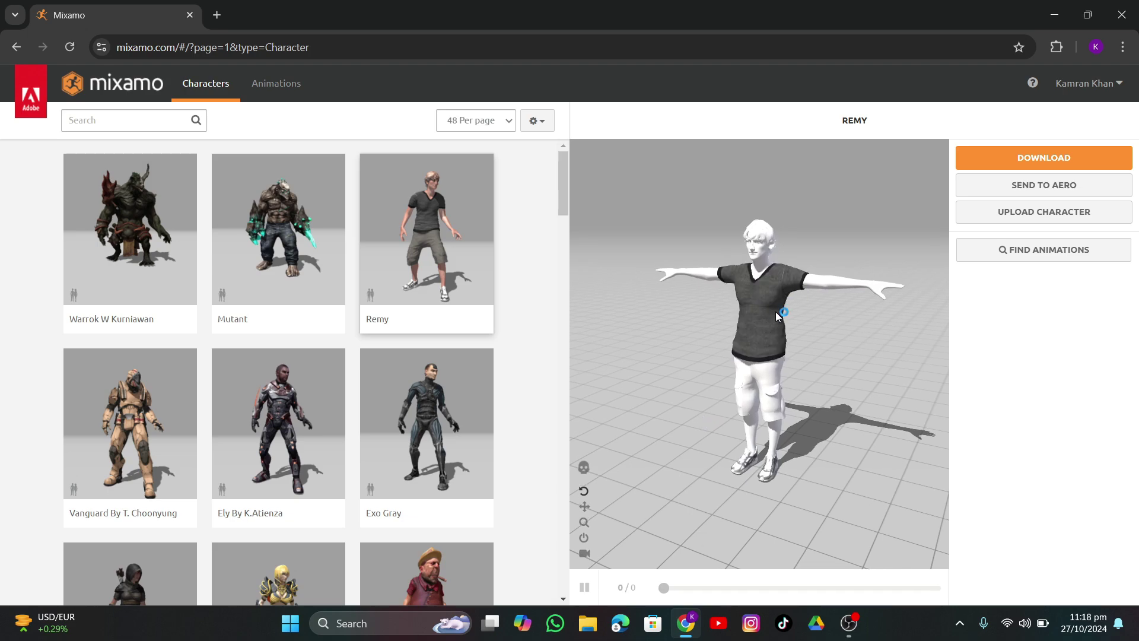
mouse_move(809, 345)
left_mouse_down()
mouse_move(739, 344)
mouse_move(796, 365)
mouse_move(891, 330)
mouse_move(730, 340)
mouse_move(824, 334)
left_mouse_up()
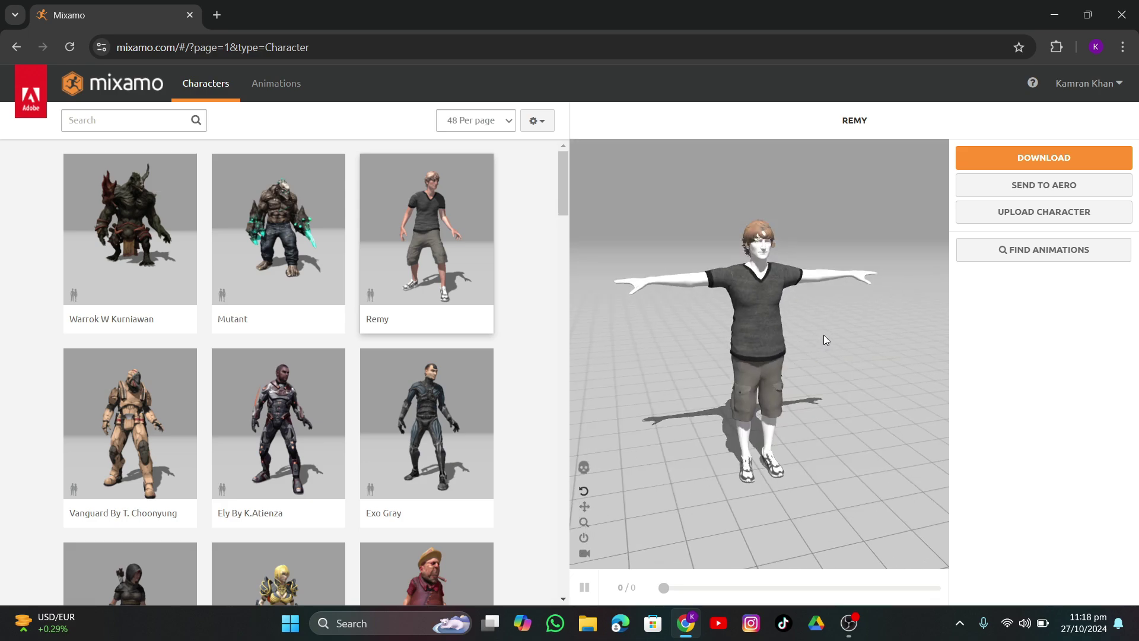
Switch to the animation library and search it for "walk"
left_click(283, 94)
left_click_drag(800, 279, 729, 301)
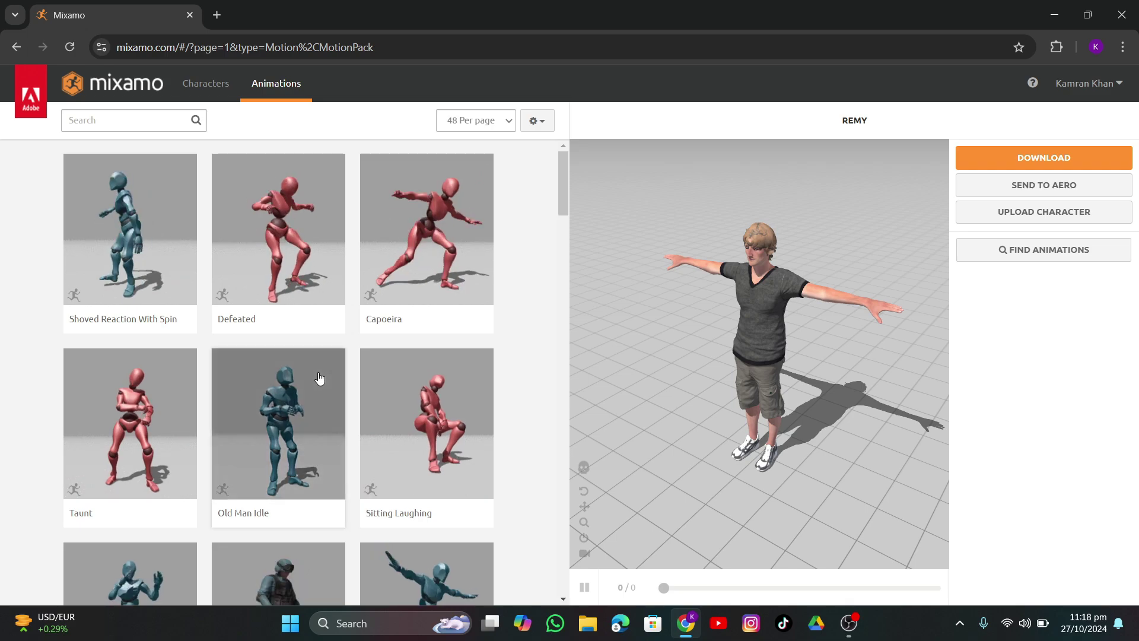
scroll(332, 362, "down", 10)
scroll(403, 297, "up", 10)
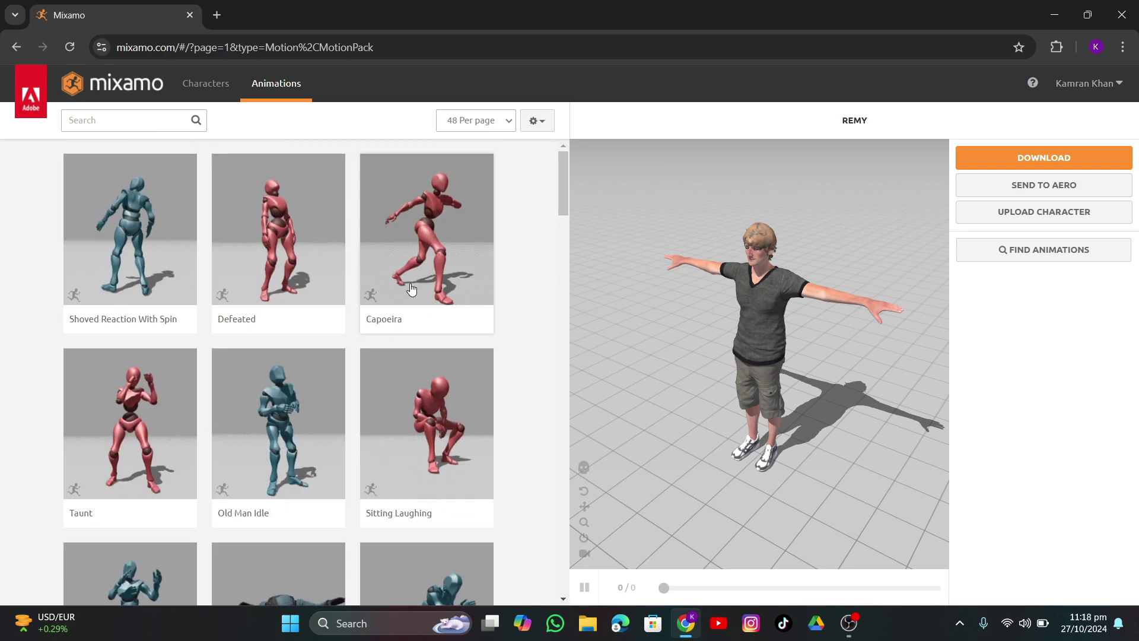
left_click(103, 121)
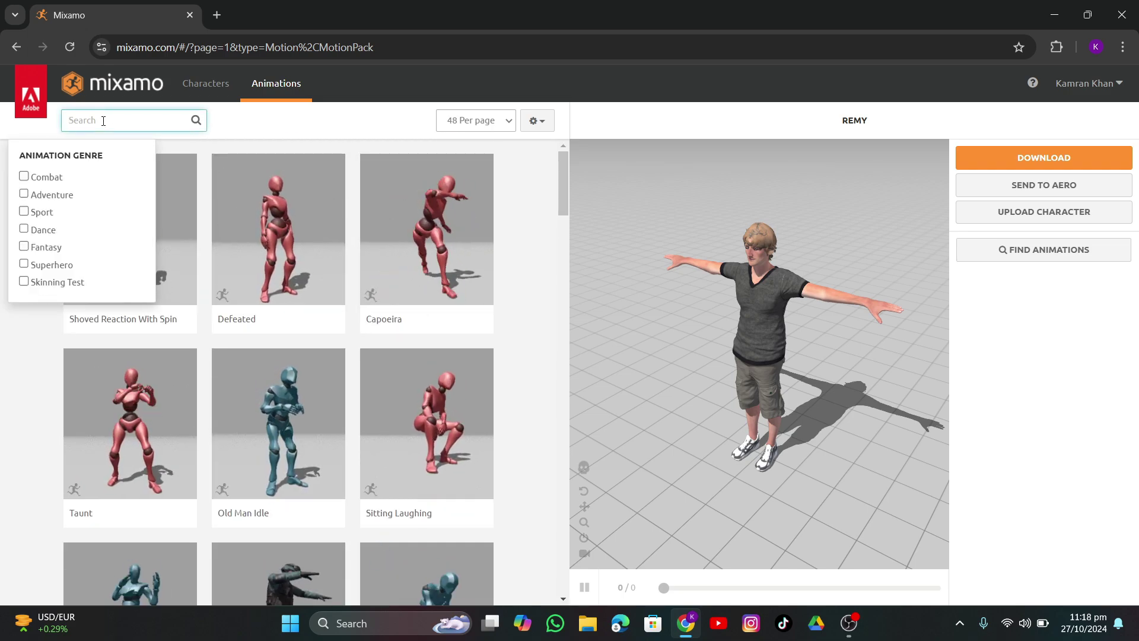
type("walk")
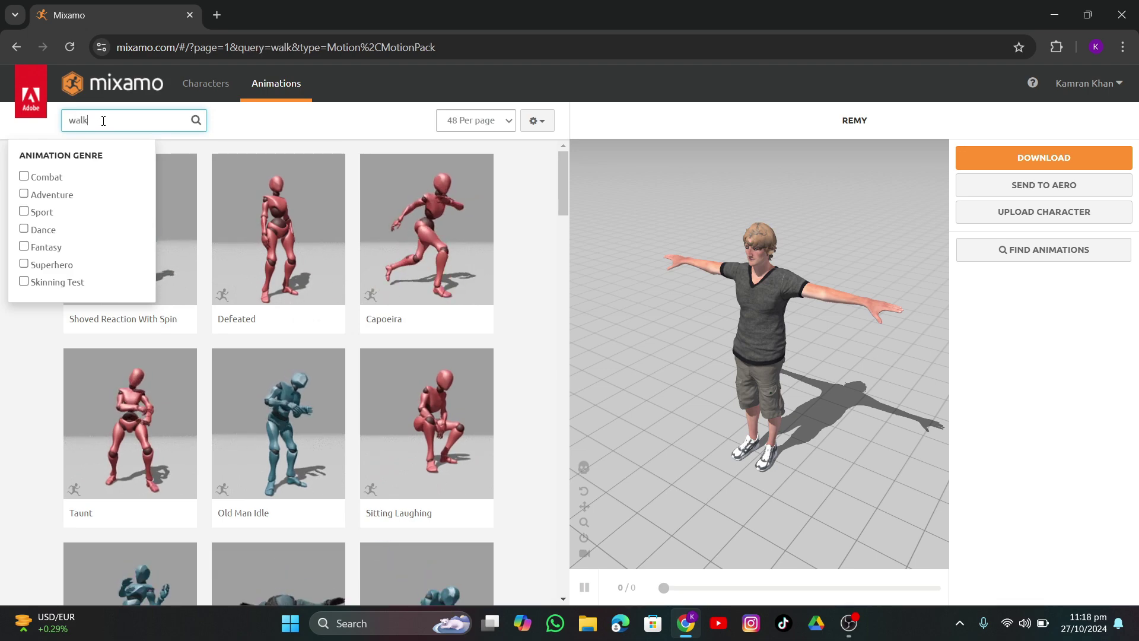
left_click(289, 153)
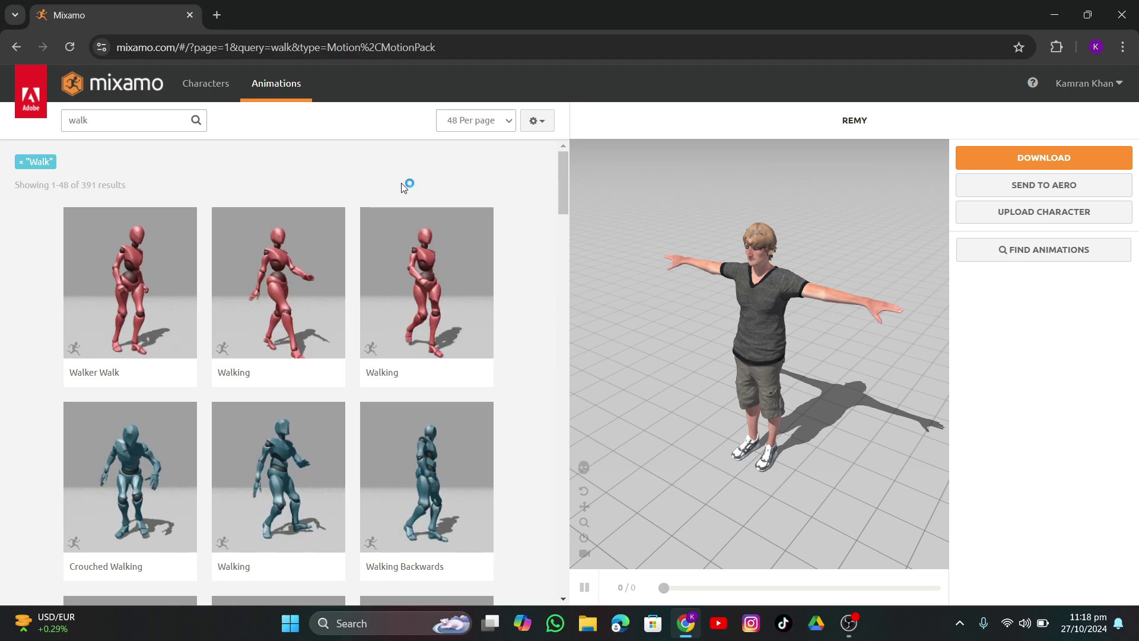
Apply the Walking animation in the row below Crouched Walking to Remy
scroll(247, 332, "down", 1)
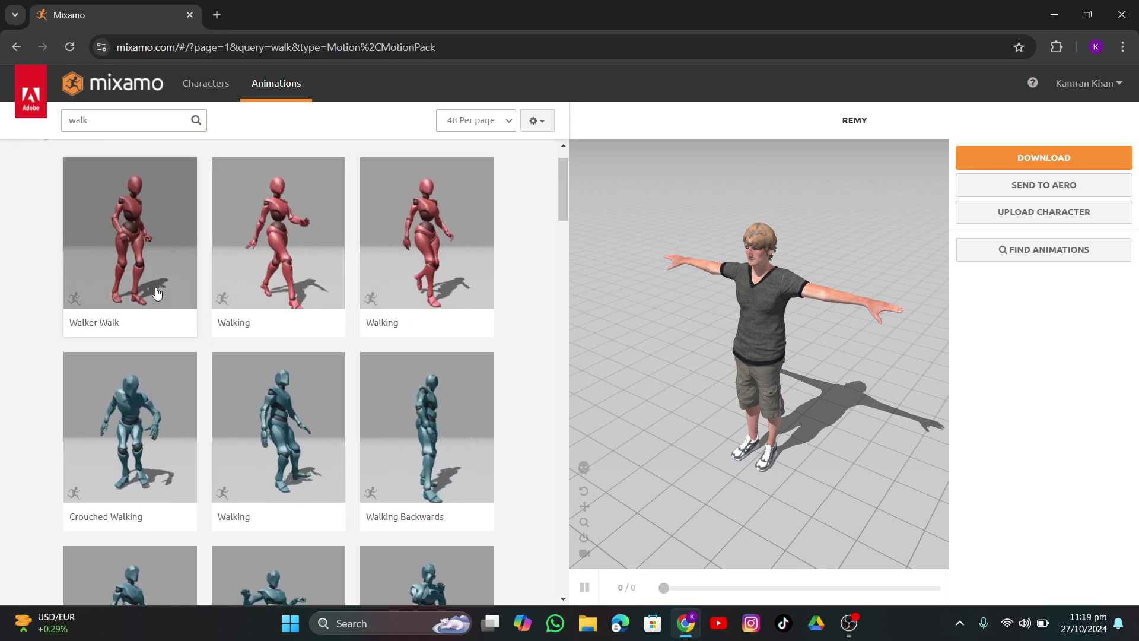
scroll(157, 292, "down", 3)
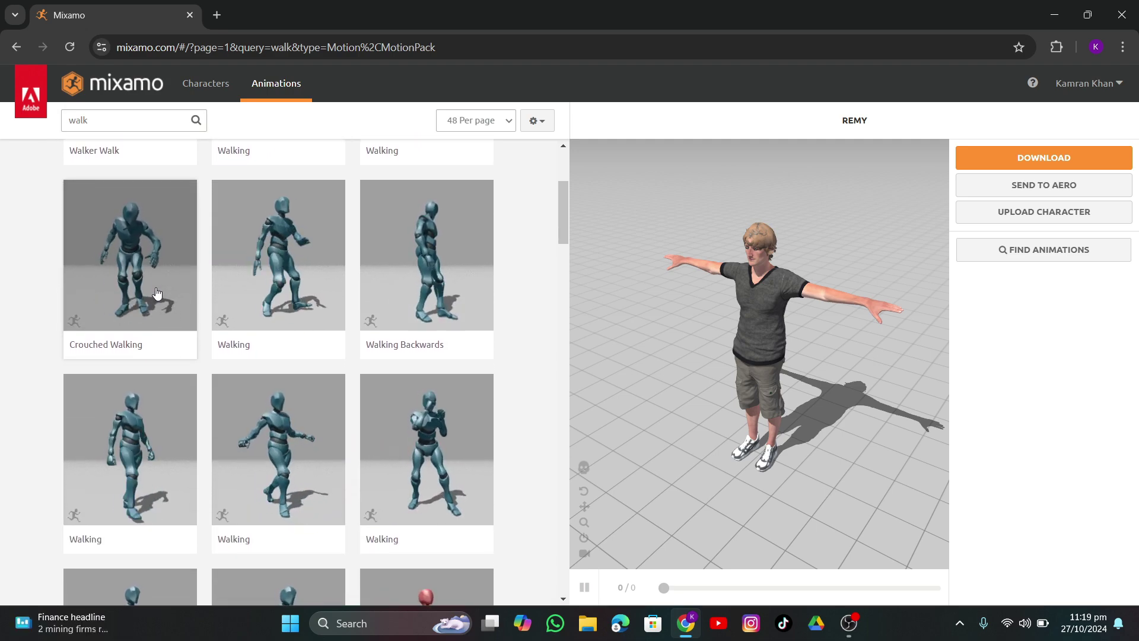
scroll(157, 292, "down", 1)
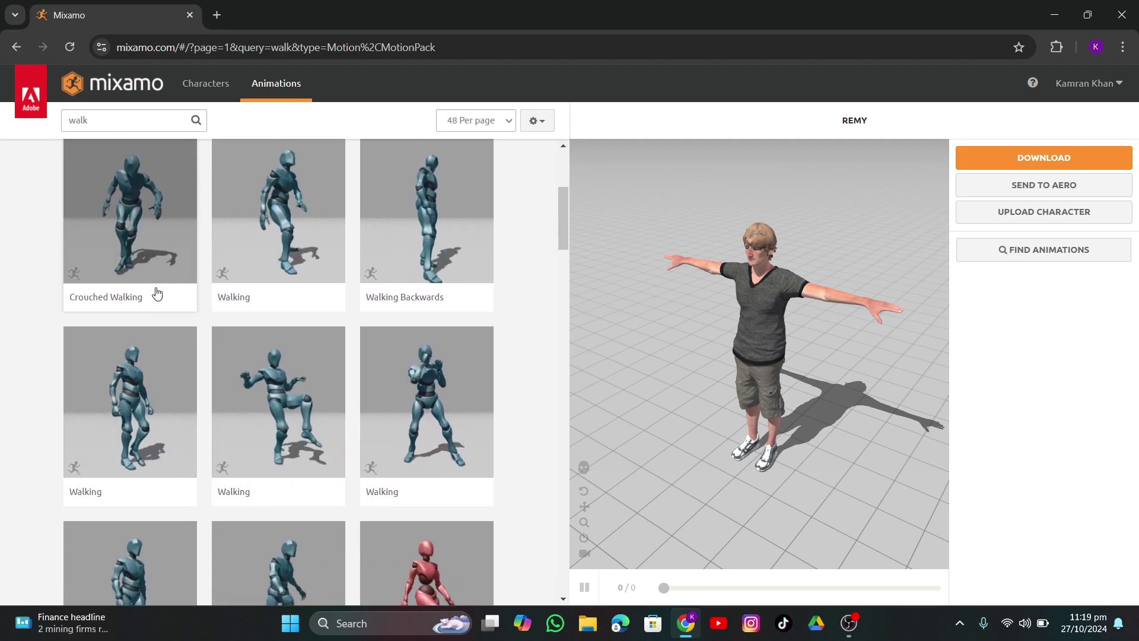
left_click(143, 404)
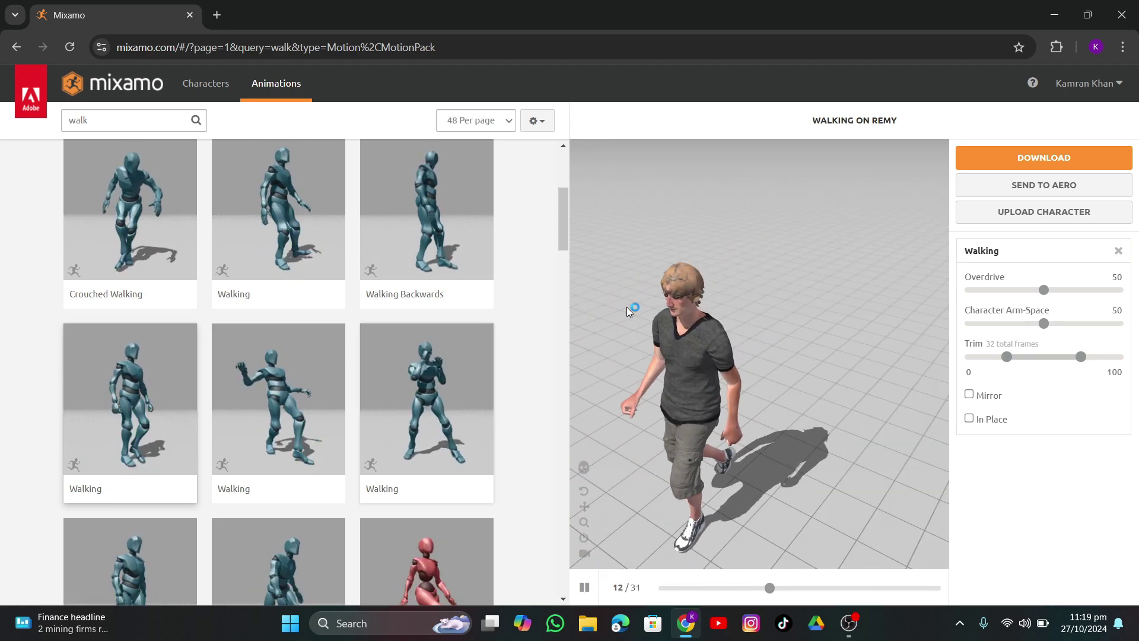
Enable In Place for the Walking animation and inspect the motion on Remy from several angles
scroll(760, 348, "down", 5)
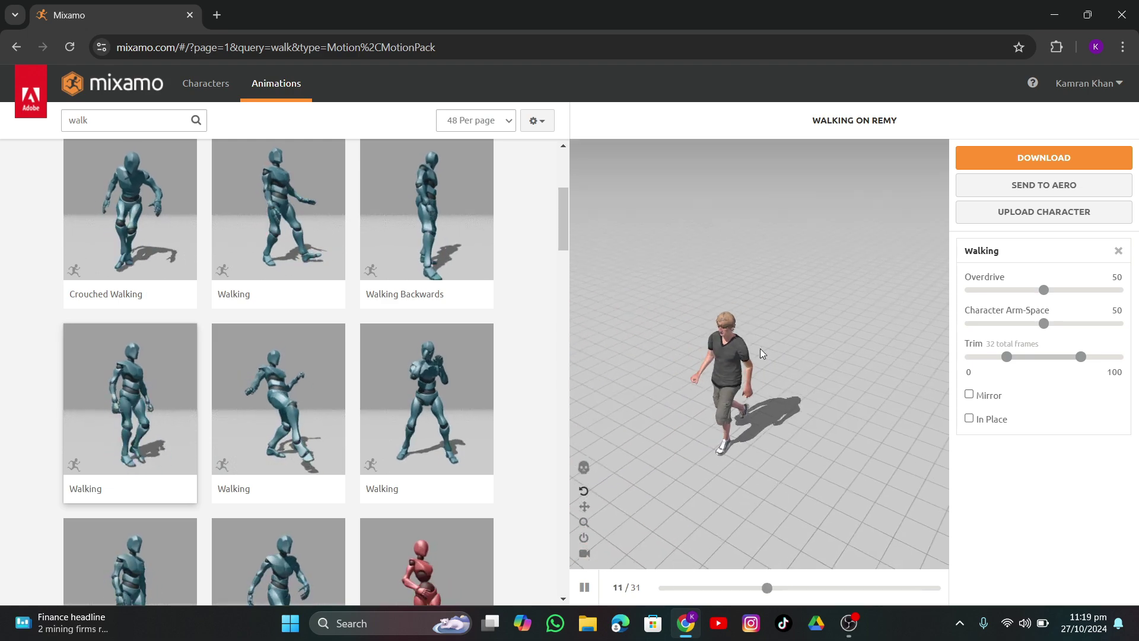
left_click(969, 419)
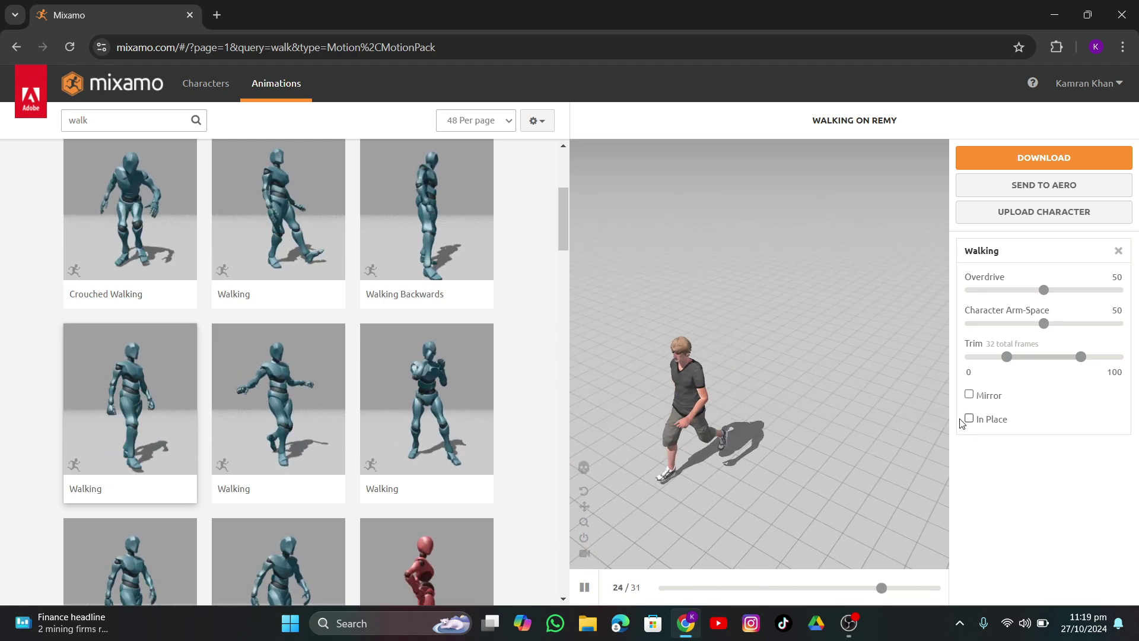
left_click_drag(791, 387, 696, 409)
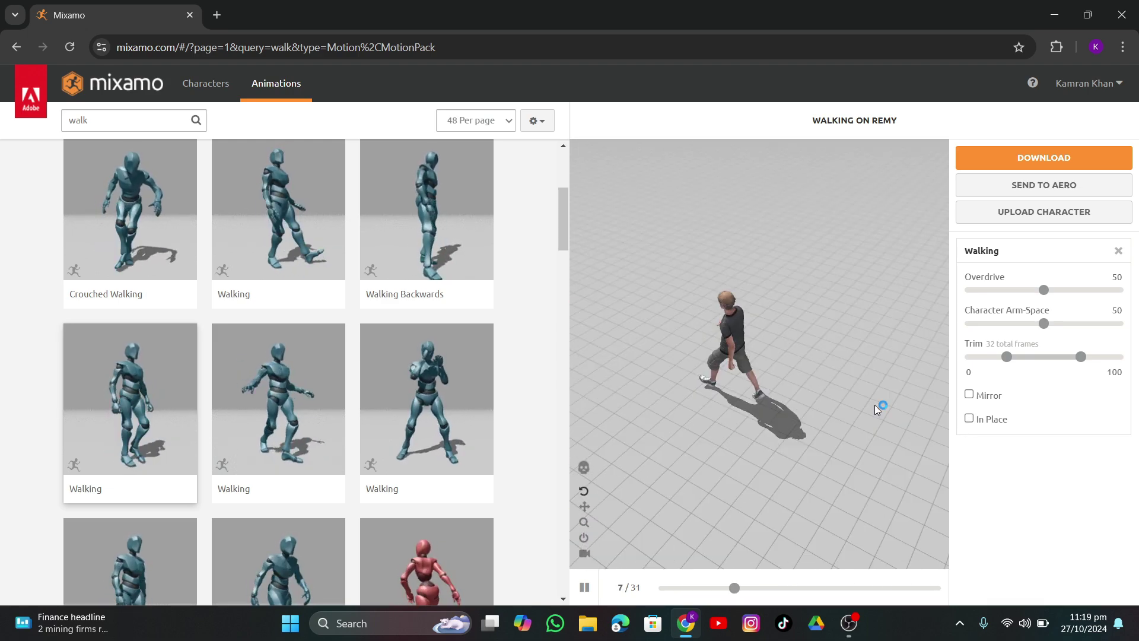
left_click(970, 419)
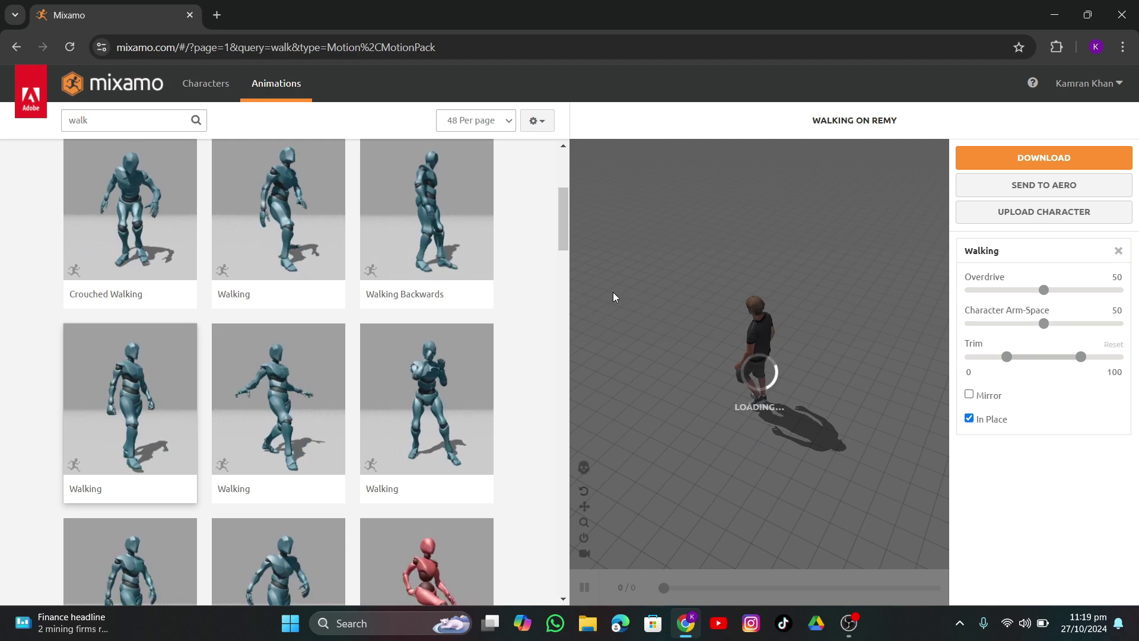
left_click_drag(772, 423, 791, 407)
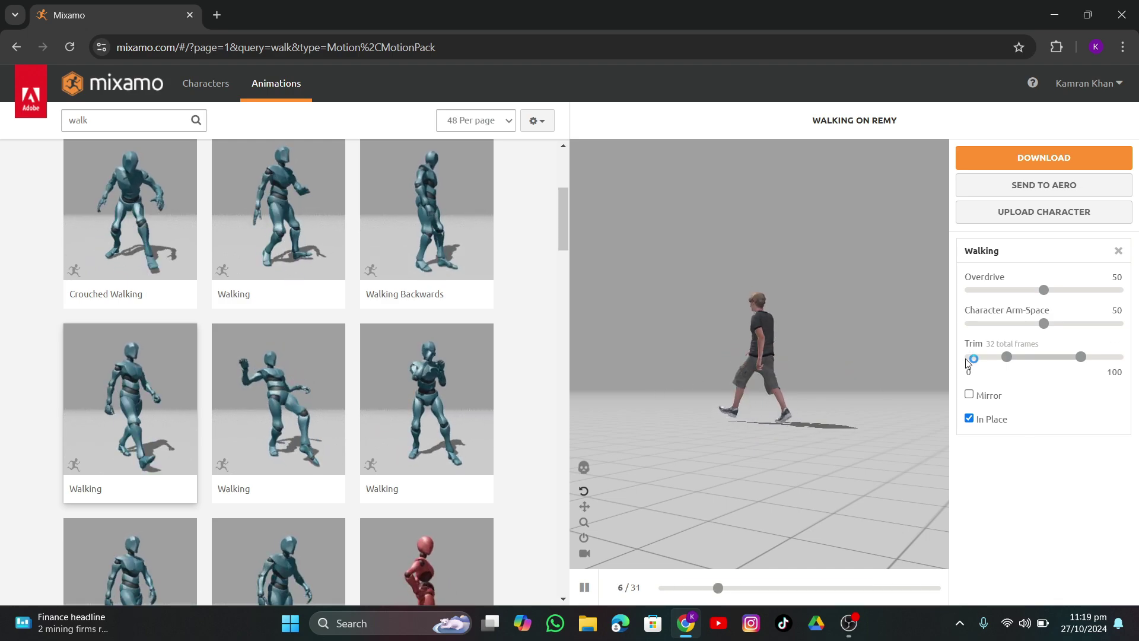
mouse_move(801, 411)
left_mouse_down()
mouse_move(728, 390)
mouse_move(796, 385)
mouse_move(766, 401)
mouse_move(848, 405)
mouse_move(755, 396)
mouse_move(907, 393)
mouse_move(781, 402)
left_mouse_up()
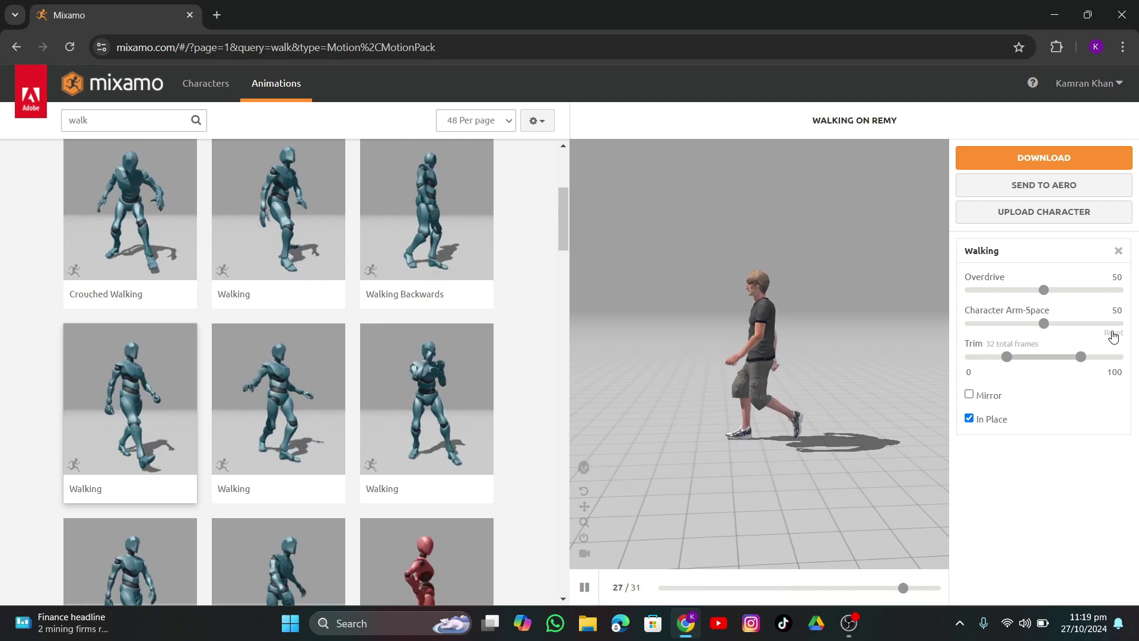
Preview the Walking animation with Character Arm-Space at 100, and reduce it to 54
left_click_drag(1044, 323, 1114, 330)
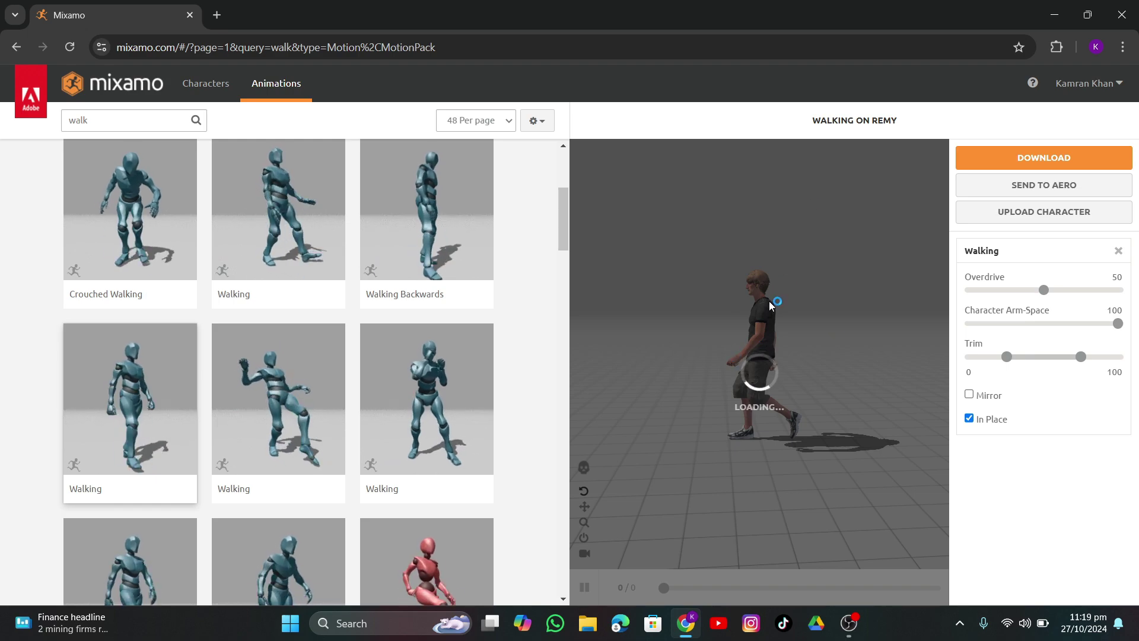
left_click_drag(769, 303, 824, 383)
scroll(857, 362, "up", 3)
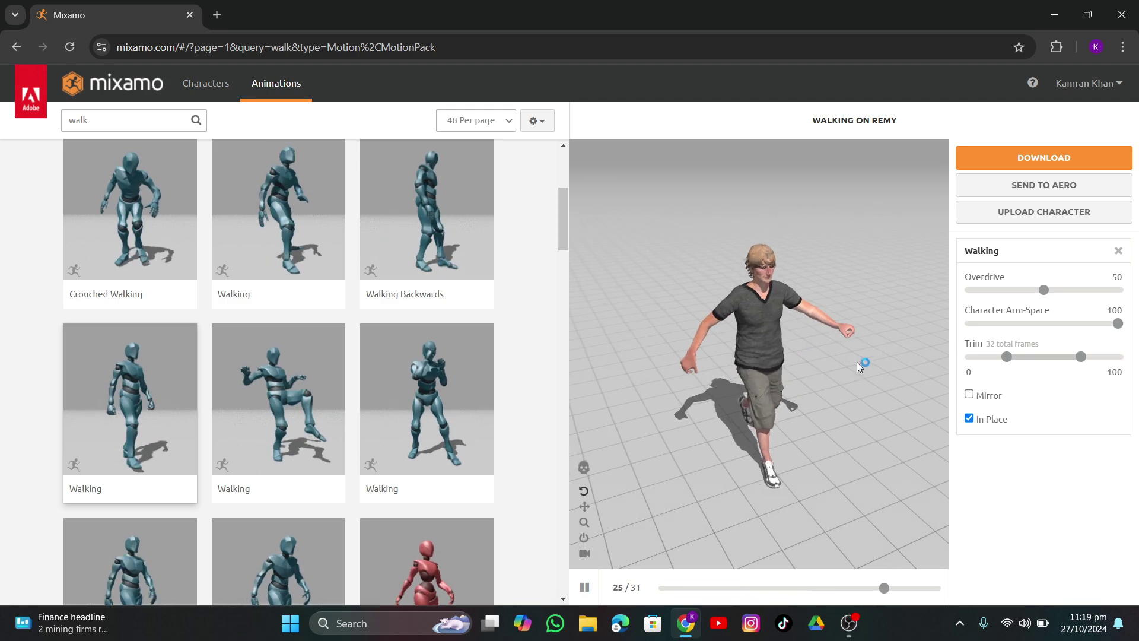
left_click_drag(1116, 323, 1071, 327)
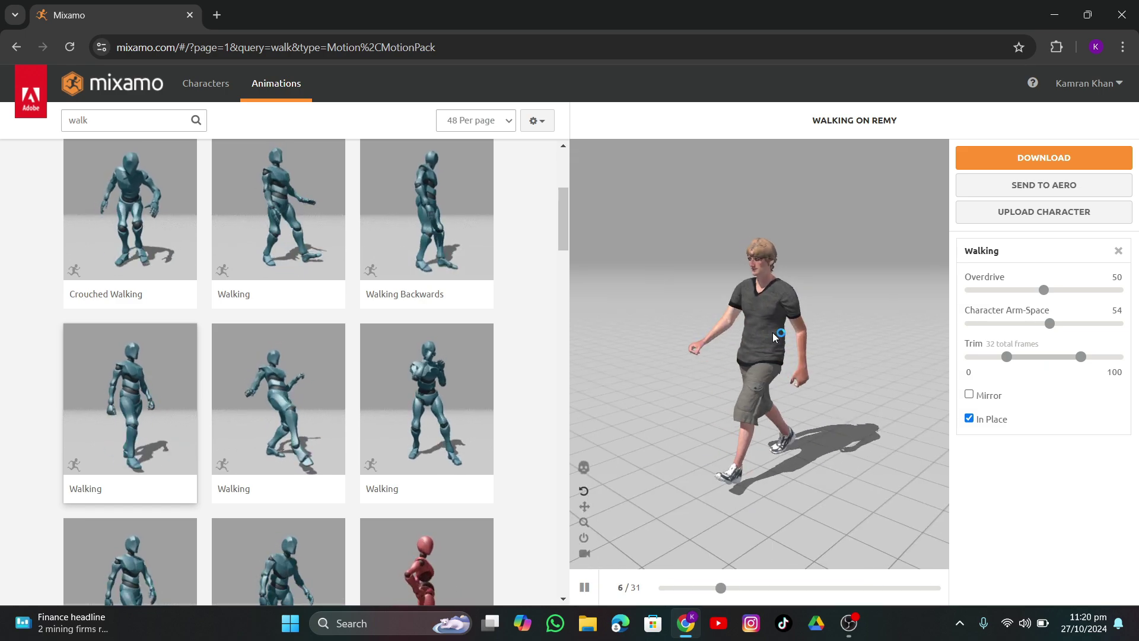
Download the animated Remy as FBX Binary with skin at 30 frames per second without keyframe reduction, and pause the preview playback
left_click(1031, 159)
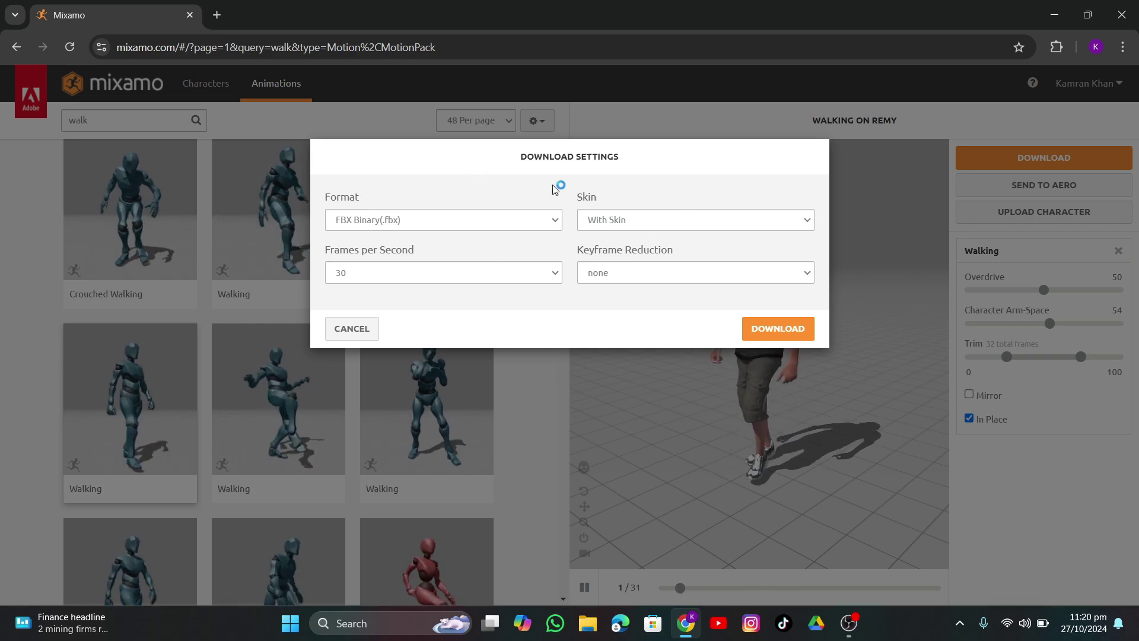
left_click(777, 328)
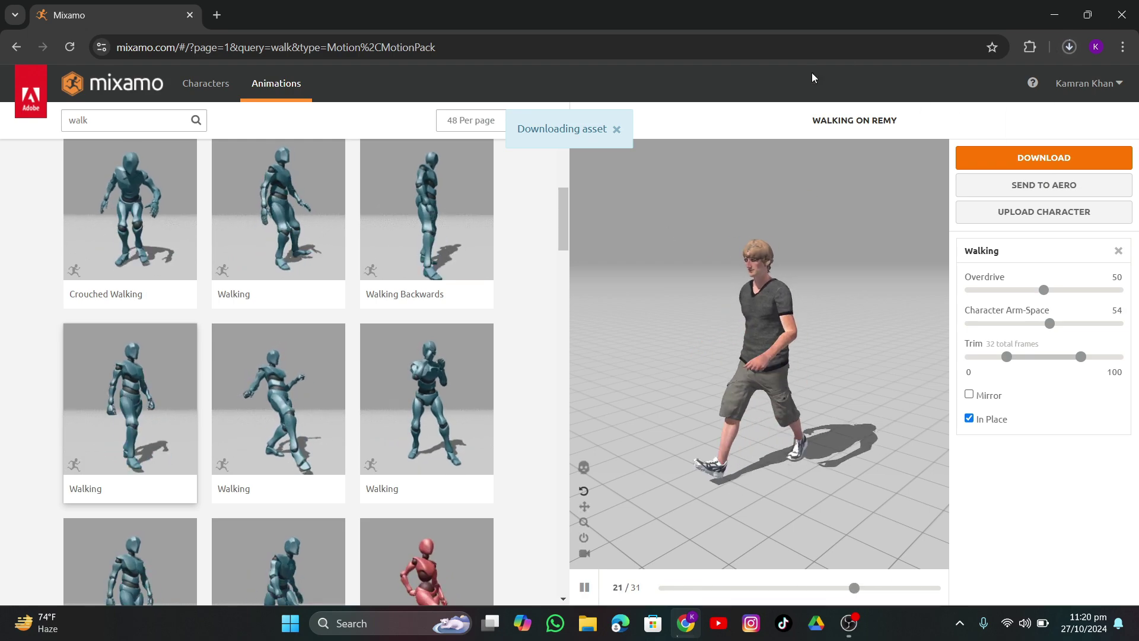
left_click(1069, 47)
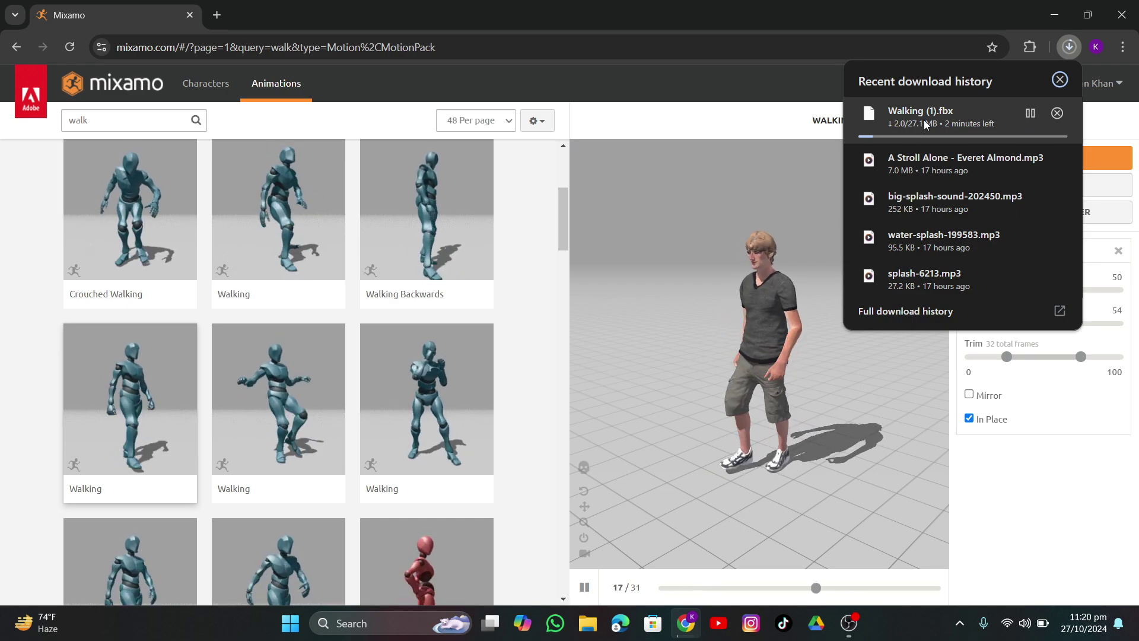
left_click_drag(683, 274, 712, 298)
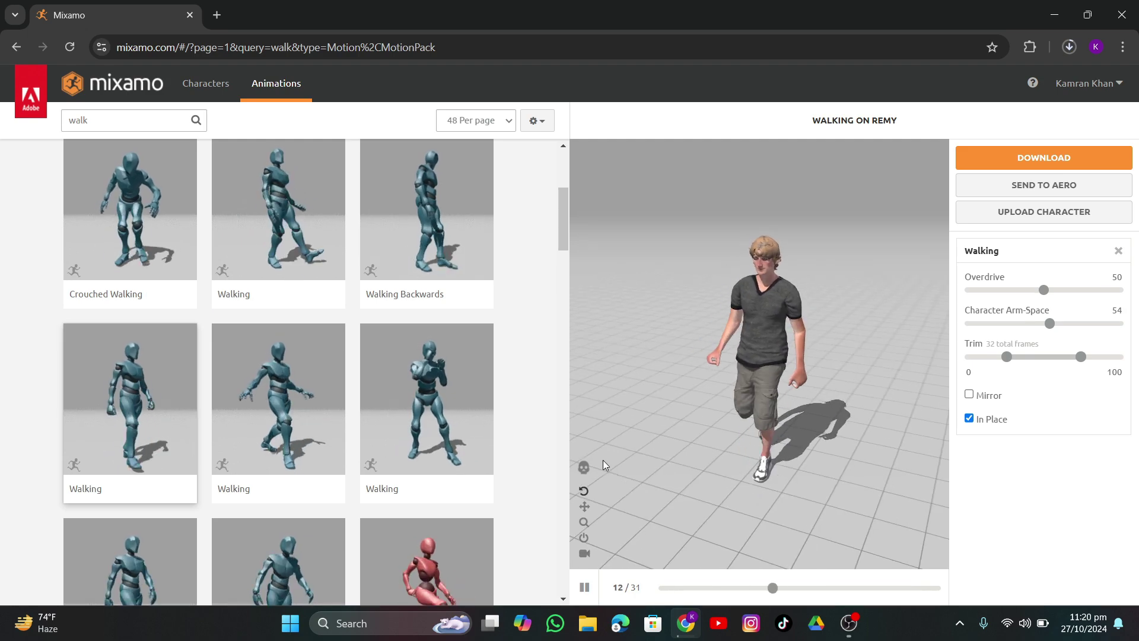
left_click(585, 587)
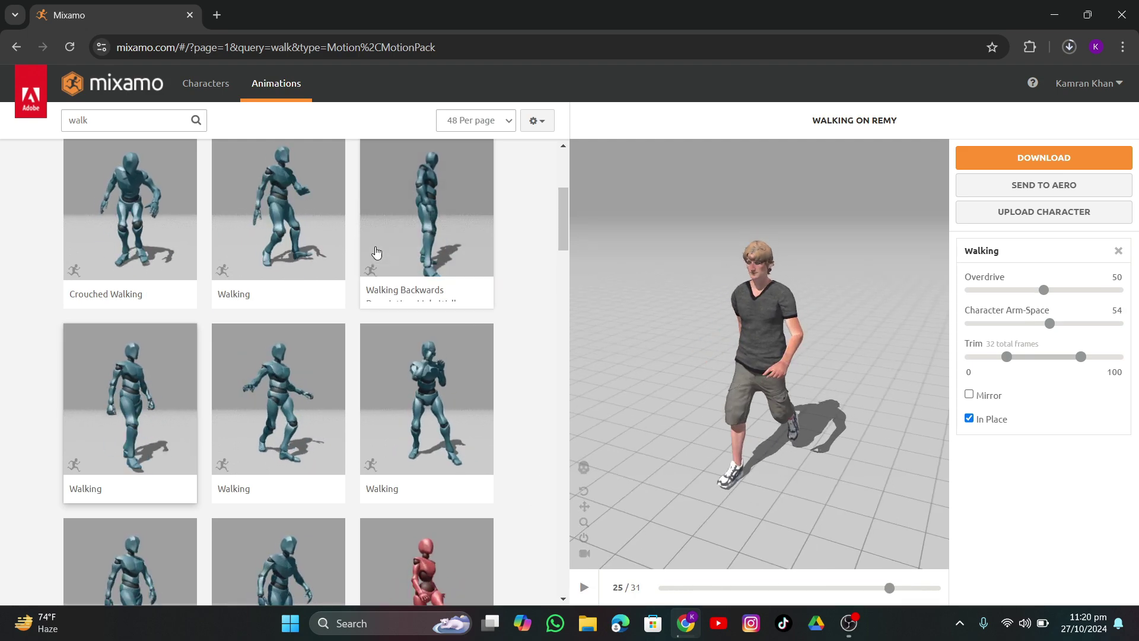
Return to the character library and search it for "walk"
left_click(200, 86)
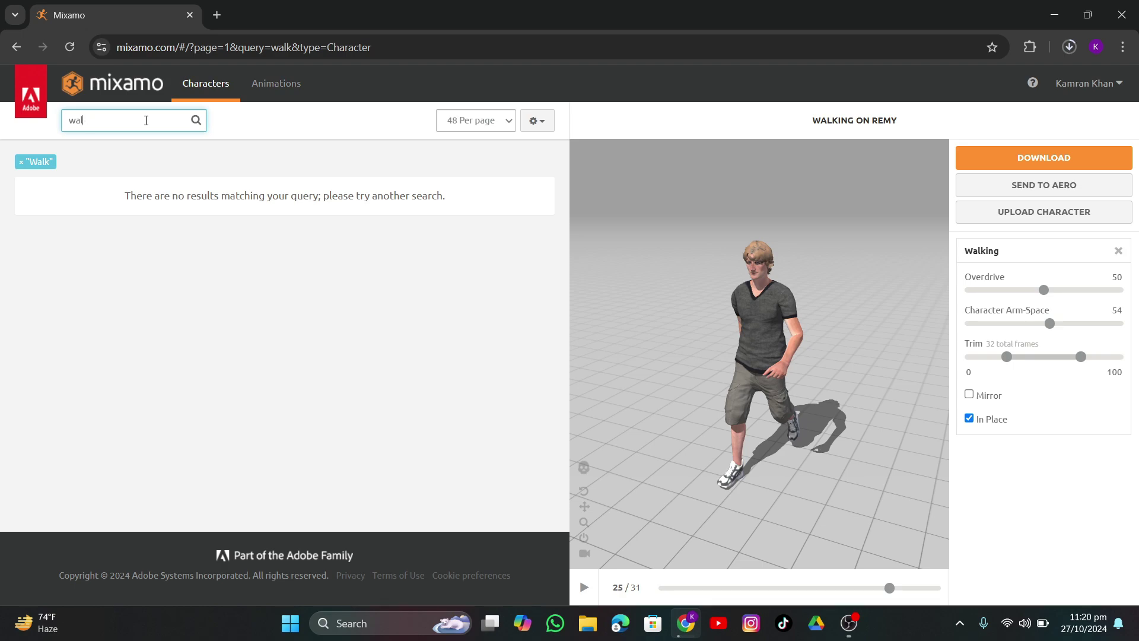
key("BackSpace")
type("walk")
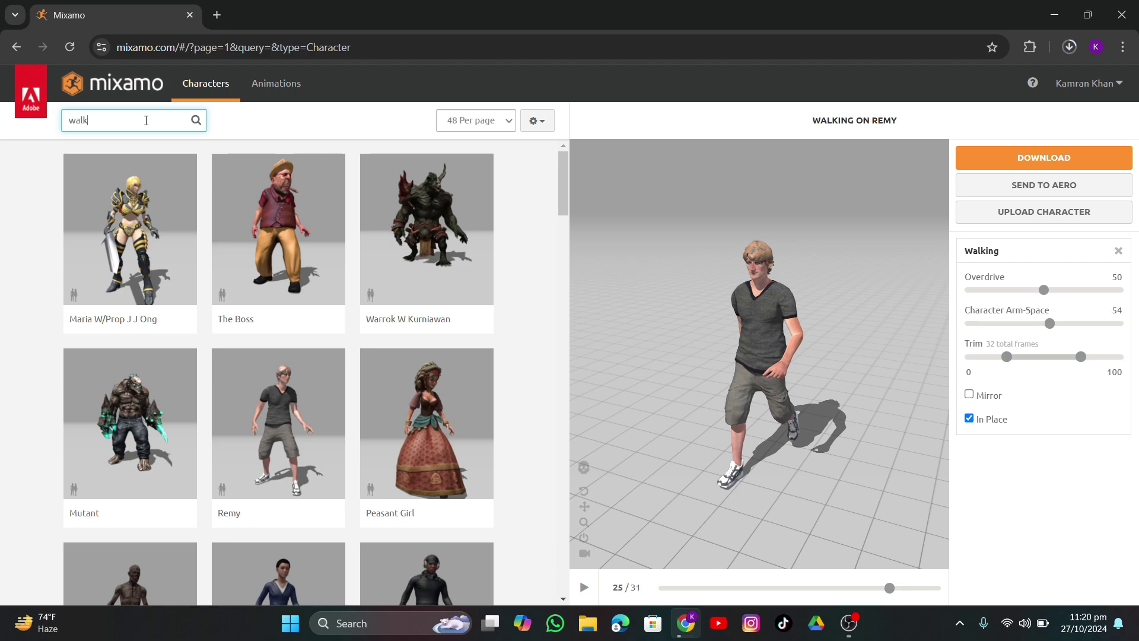
key("Return")
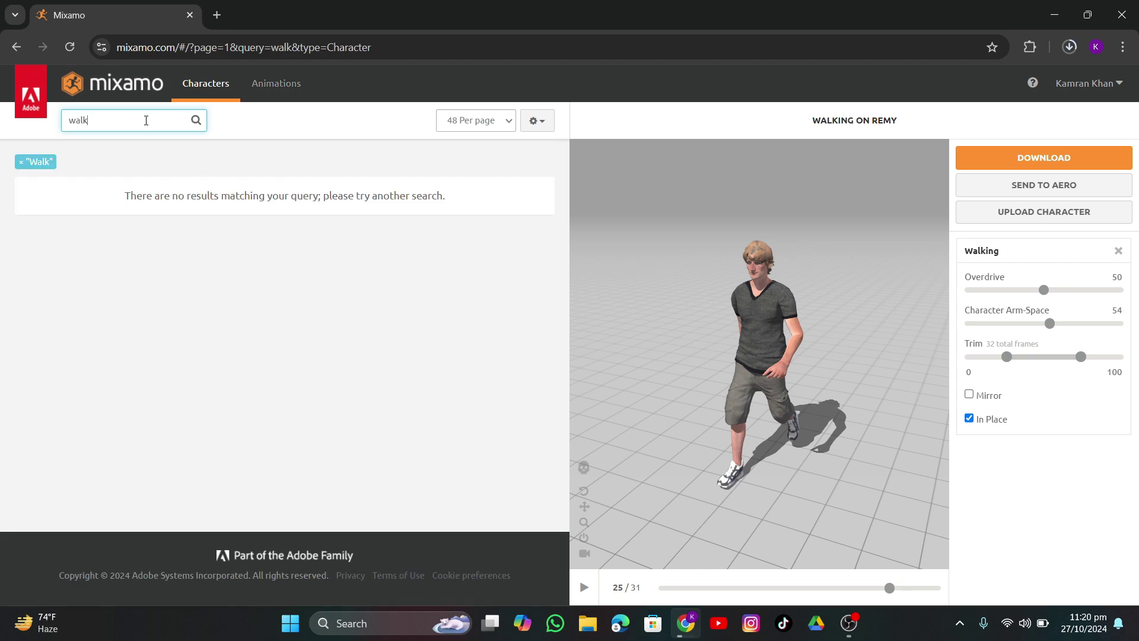
Clear the character search and apply the Walking animation to the Louise character
key("BackSpace")
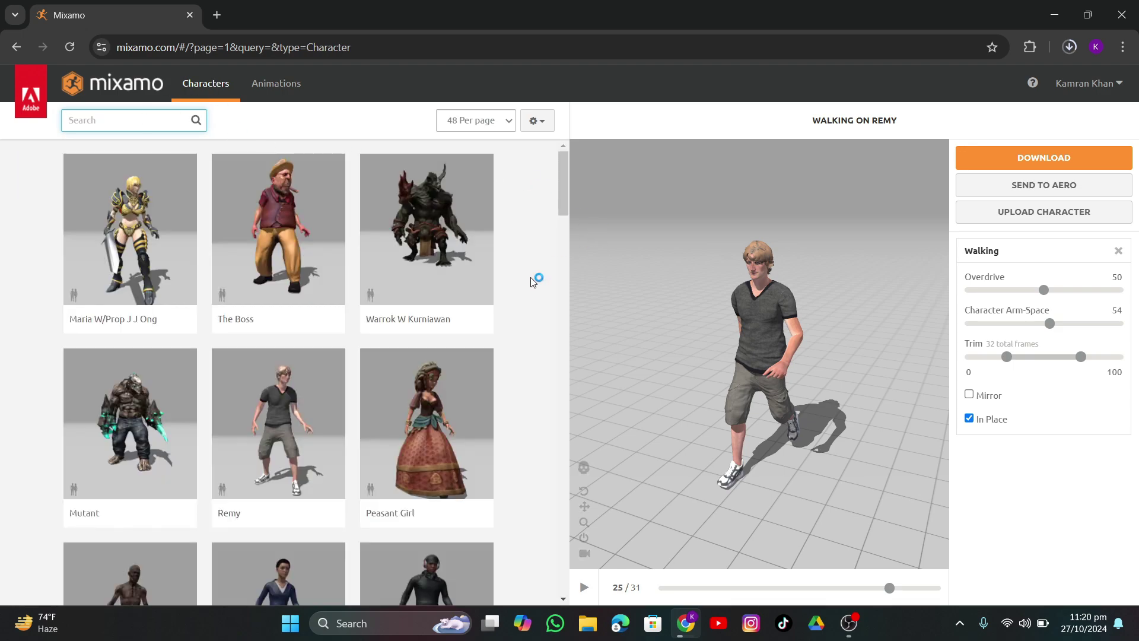
scroll(533, 281, "down", 3)
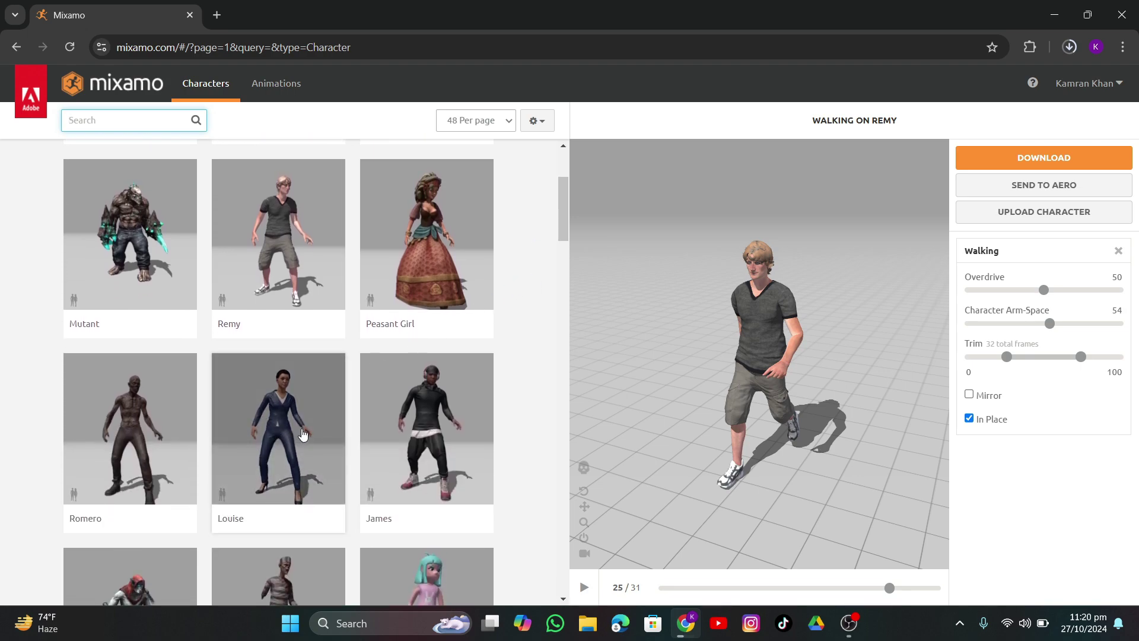
scroll(407, 415, "down", 1)
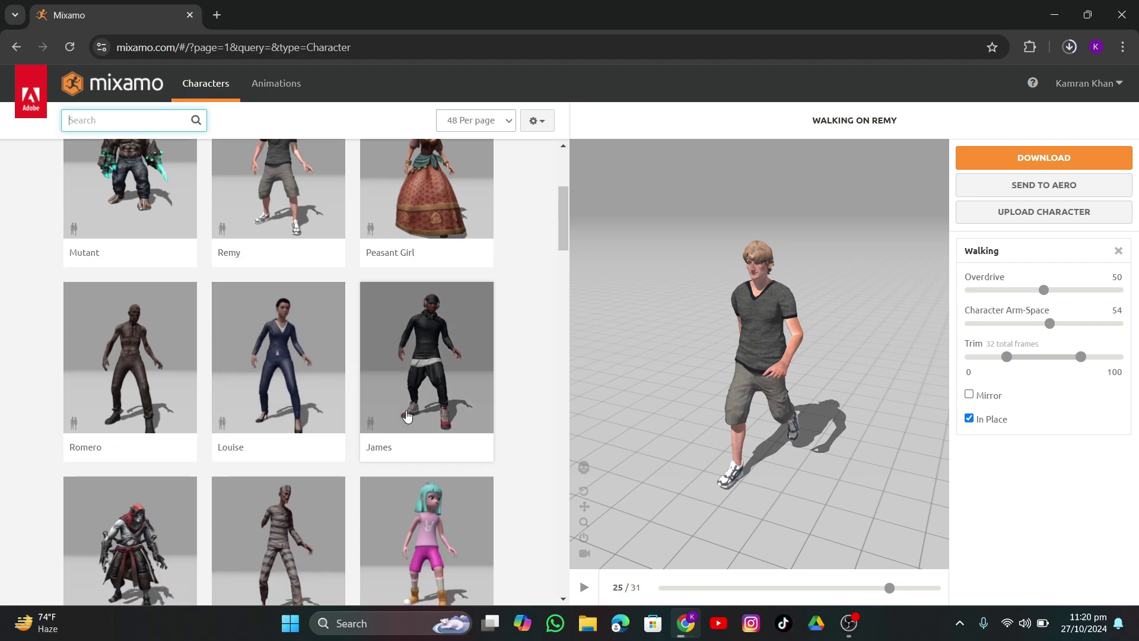
left_click(320, 376)
left_click(829, 287)
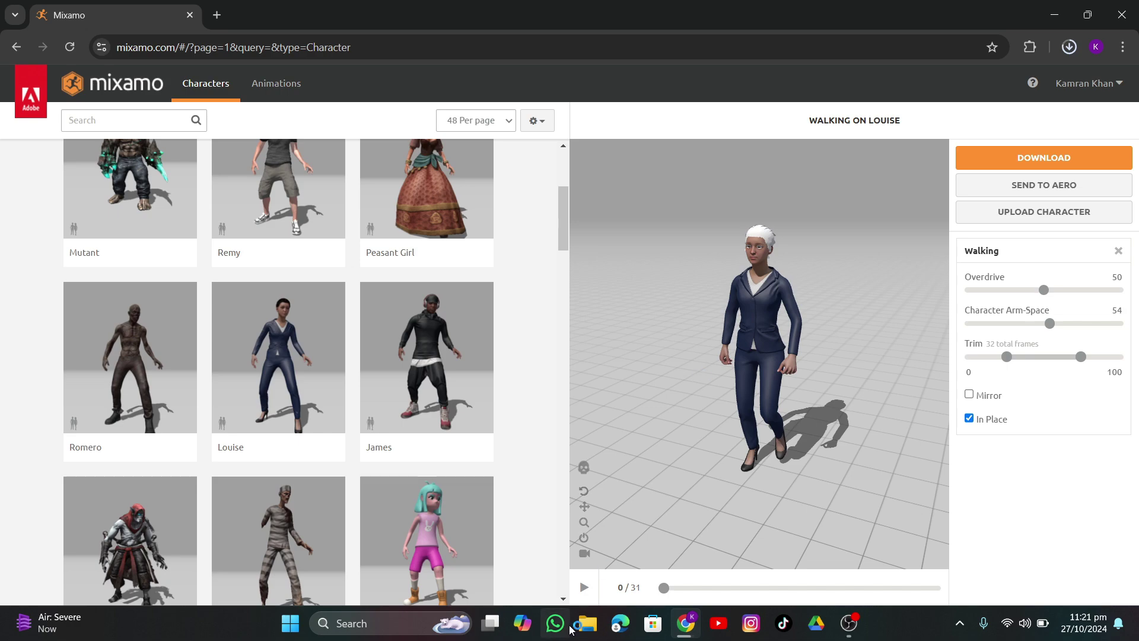
Preview the Walking animation on Louise, set Overdrive to 31, check the motion from the side, and pause playback
left_click(584, 588)
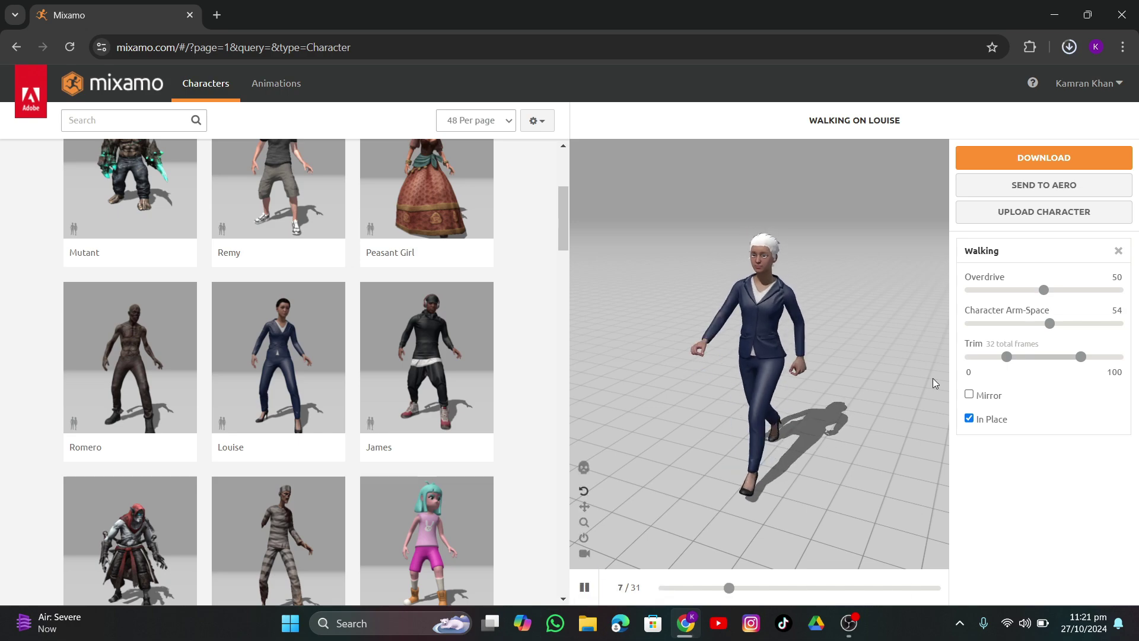
left_click_drag(1046, 284, 1016, 288)
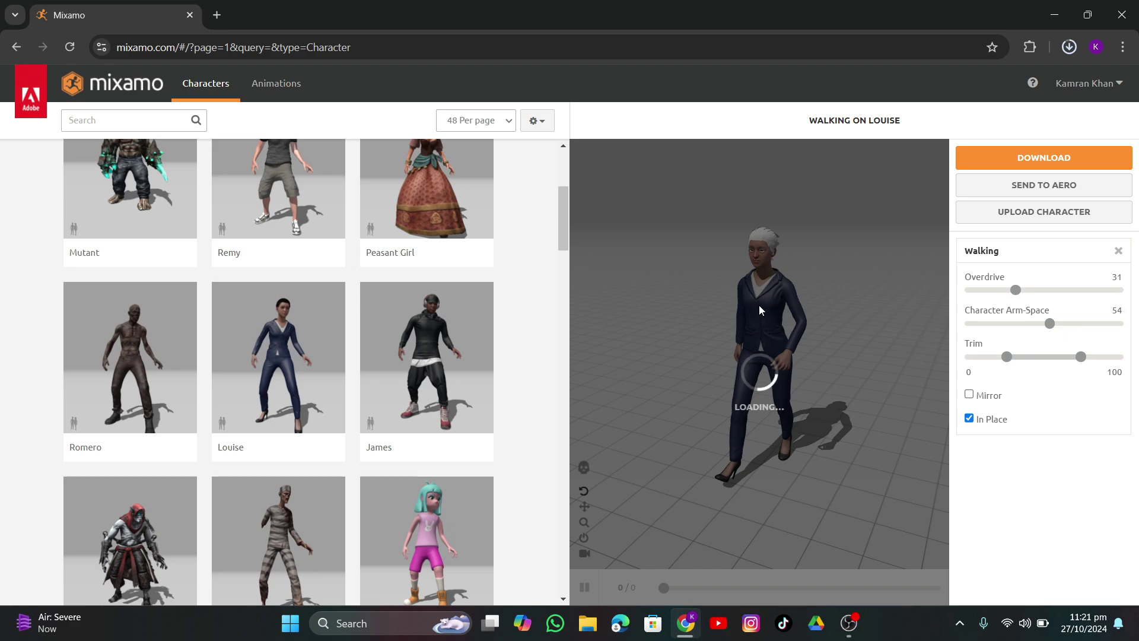
scroll(541, 349, "down", 2)
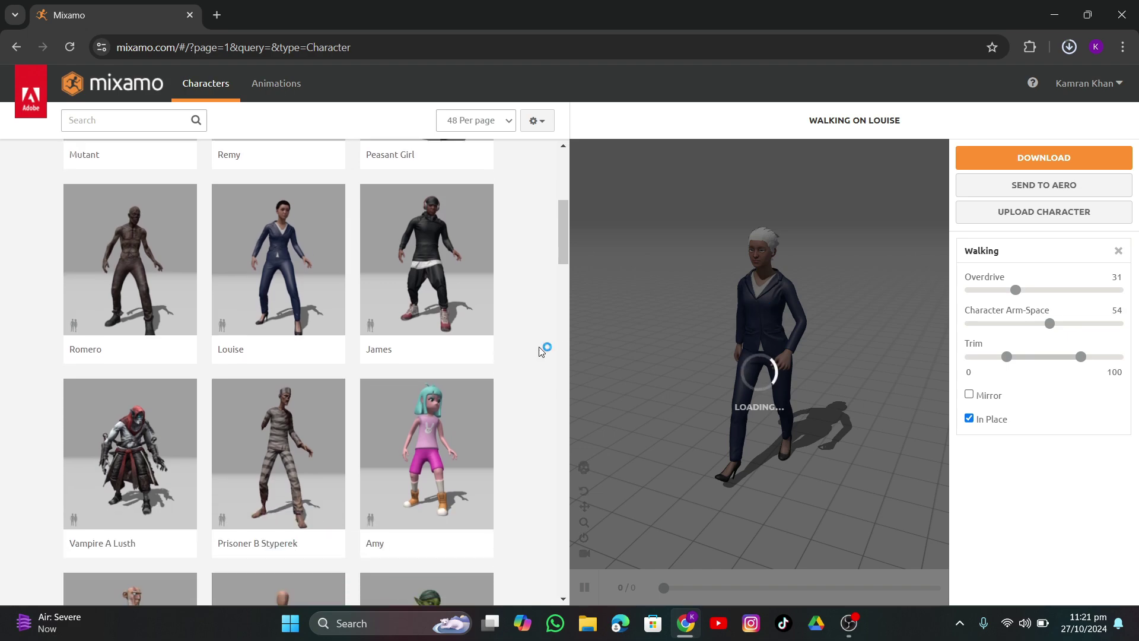
scroll(541, 349, "down", 3)
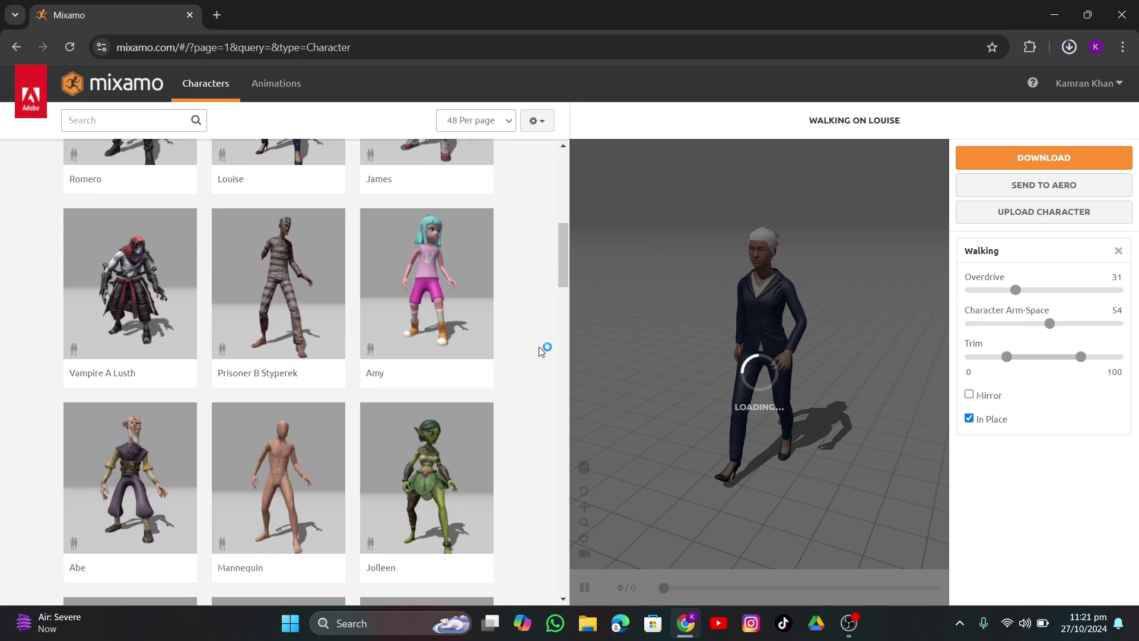
scroll(541, 349, "down", 5)
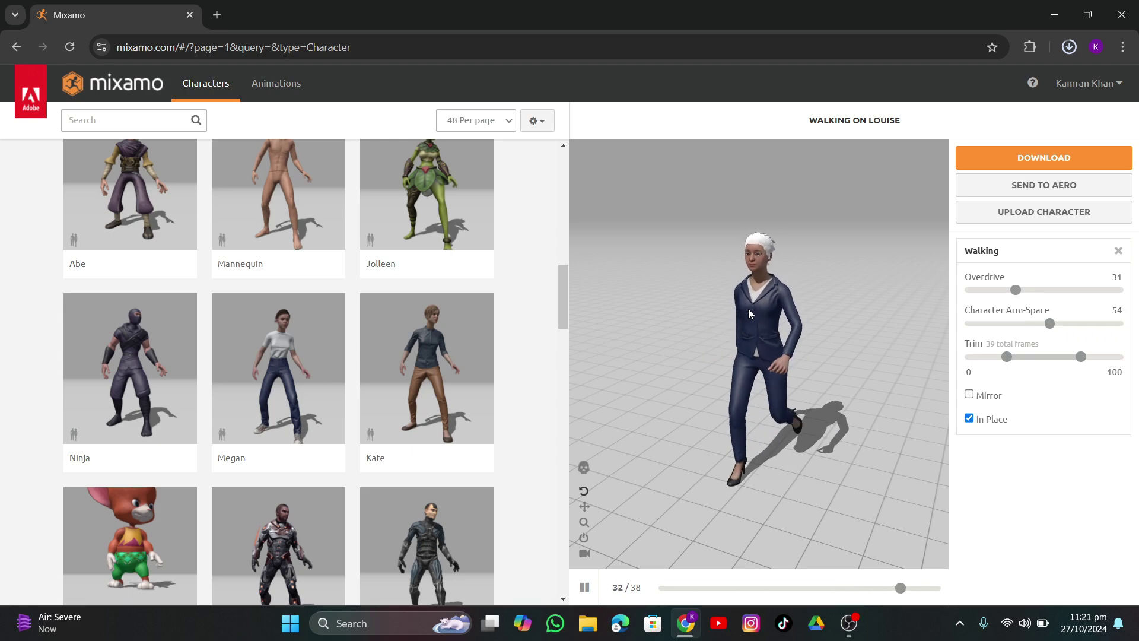
left_click_drag(749, 315, 696, 305)
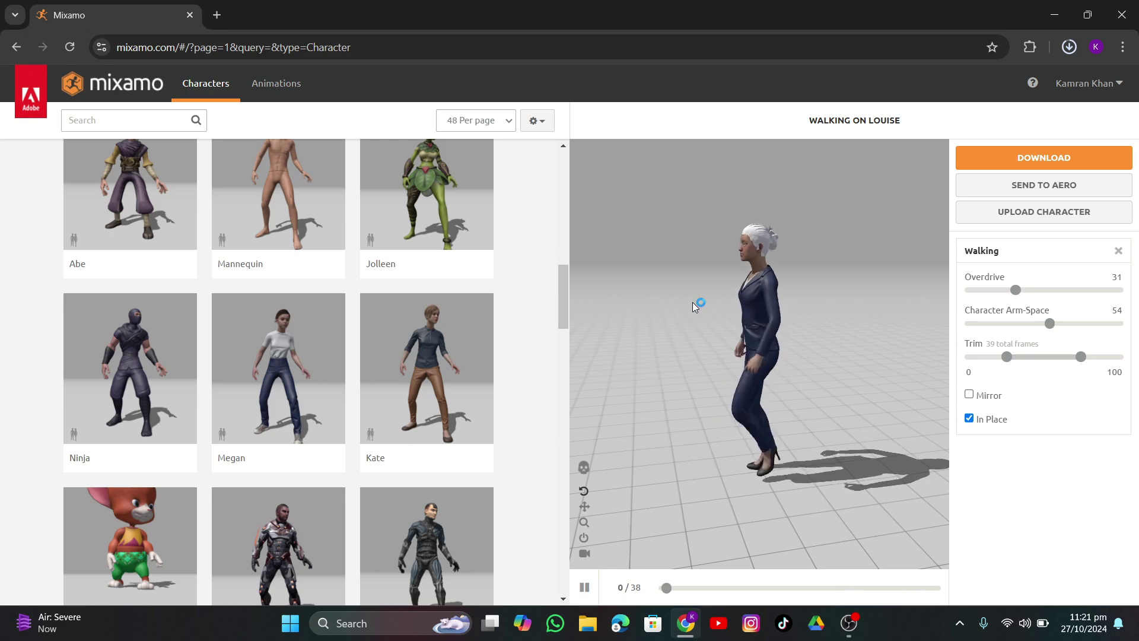
left_click(584, 587)
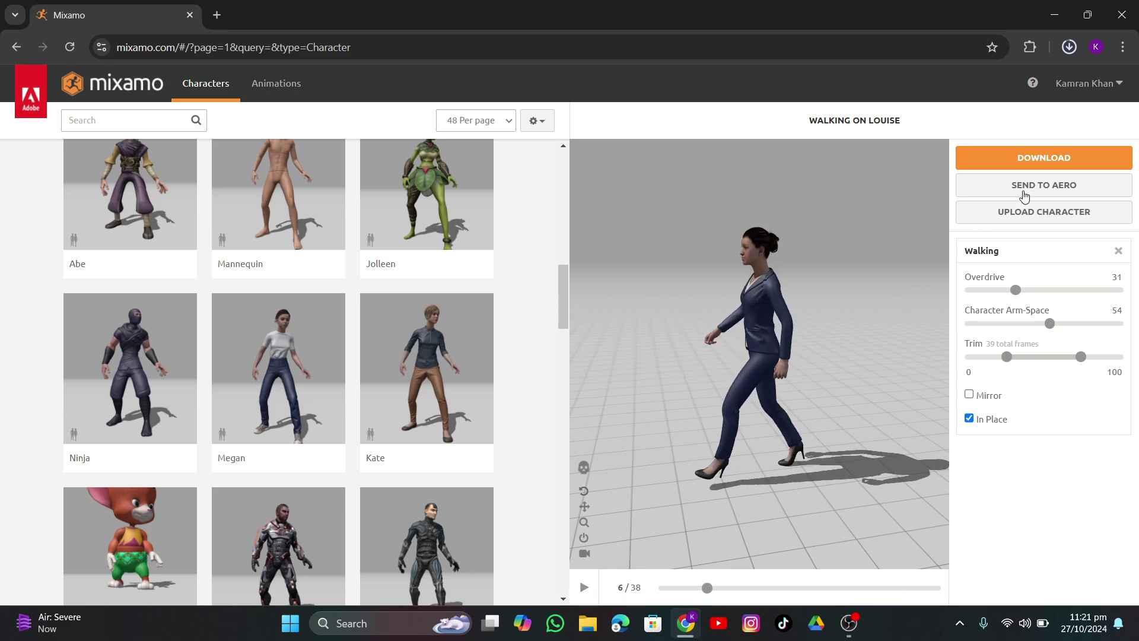
Download the animated Louise as FBX Binary with skin at 30 frames per second without keyframe reduction, and check the recent downloads
left_click(1068, 47)
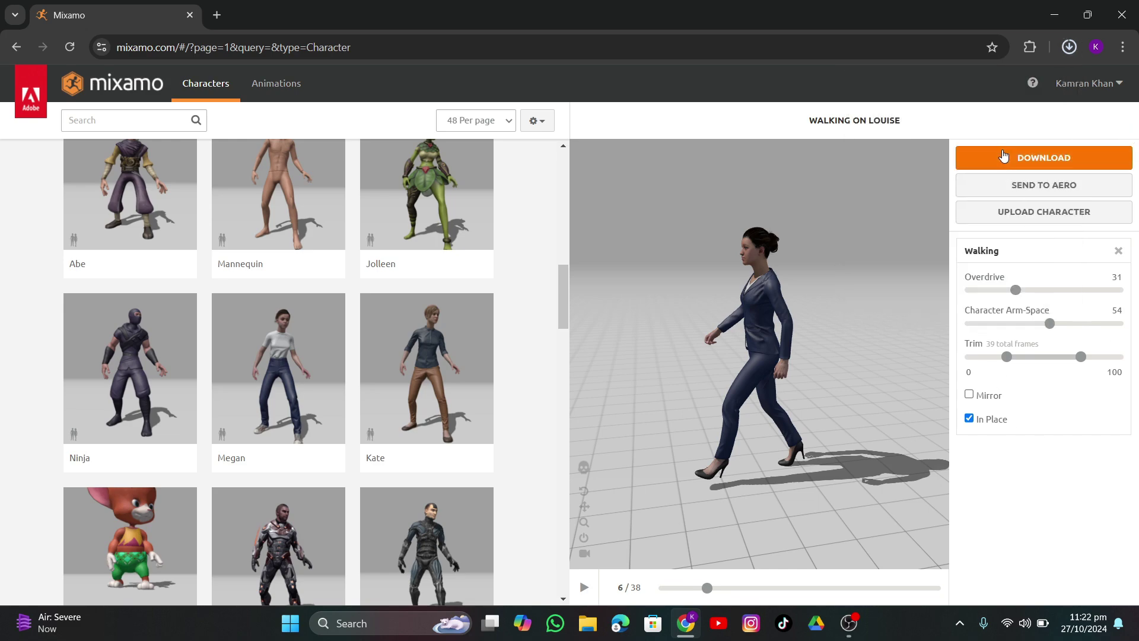
left_click(1076, 84)
left_click(1070, 47)
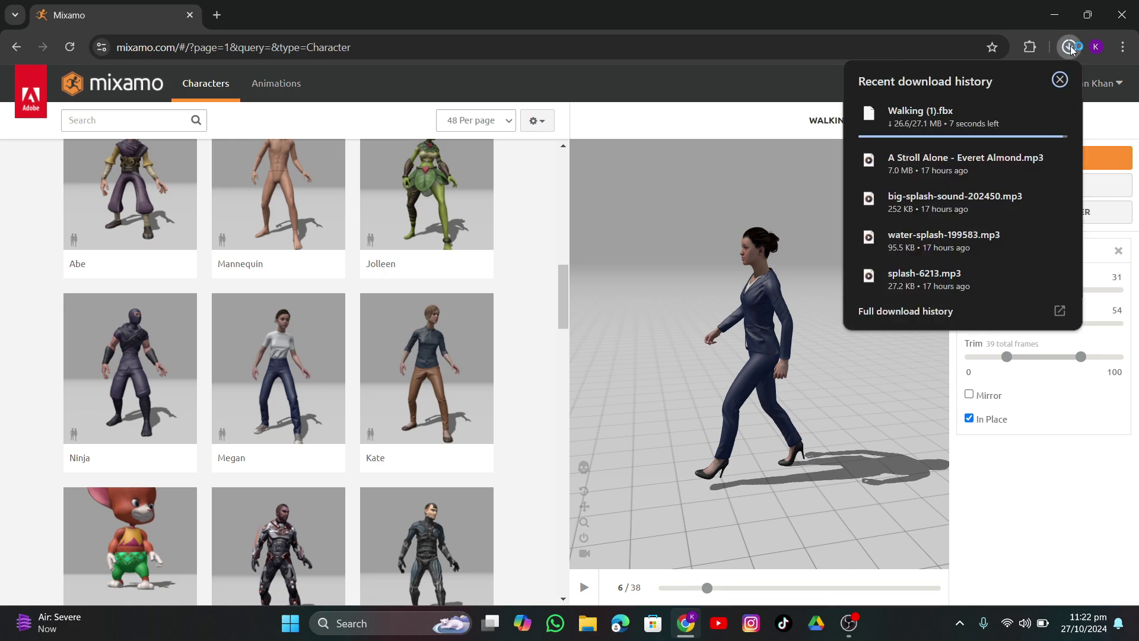
left_click(1093, 156)
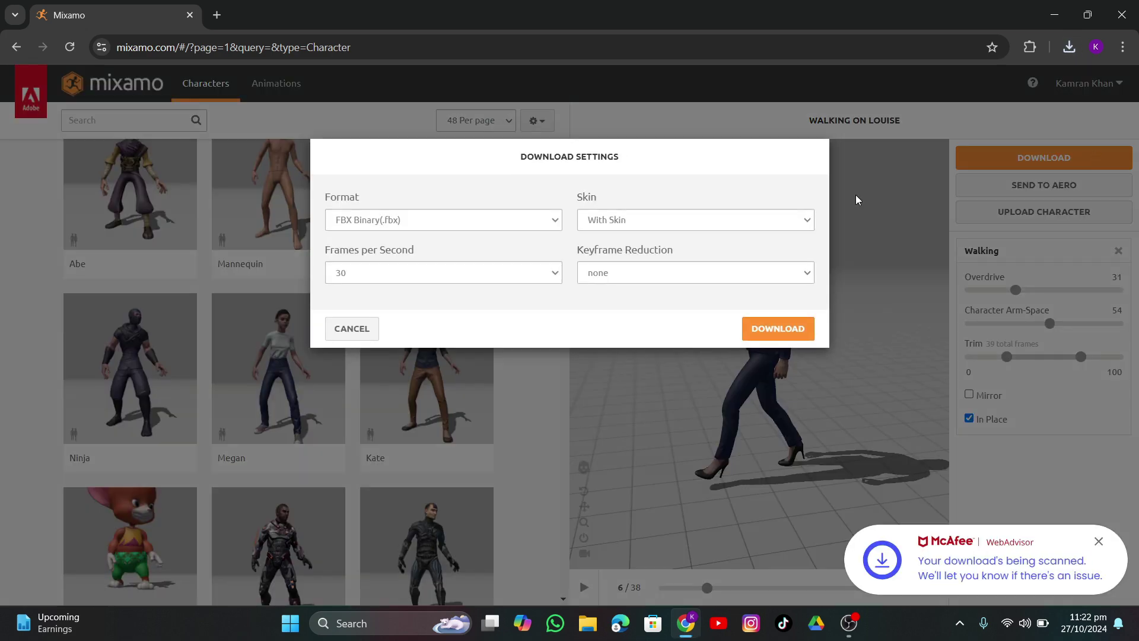
left_click(784, 337)
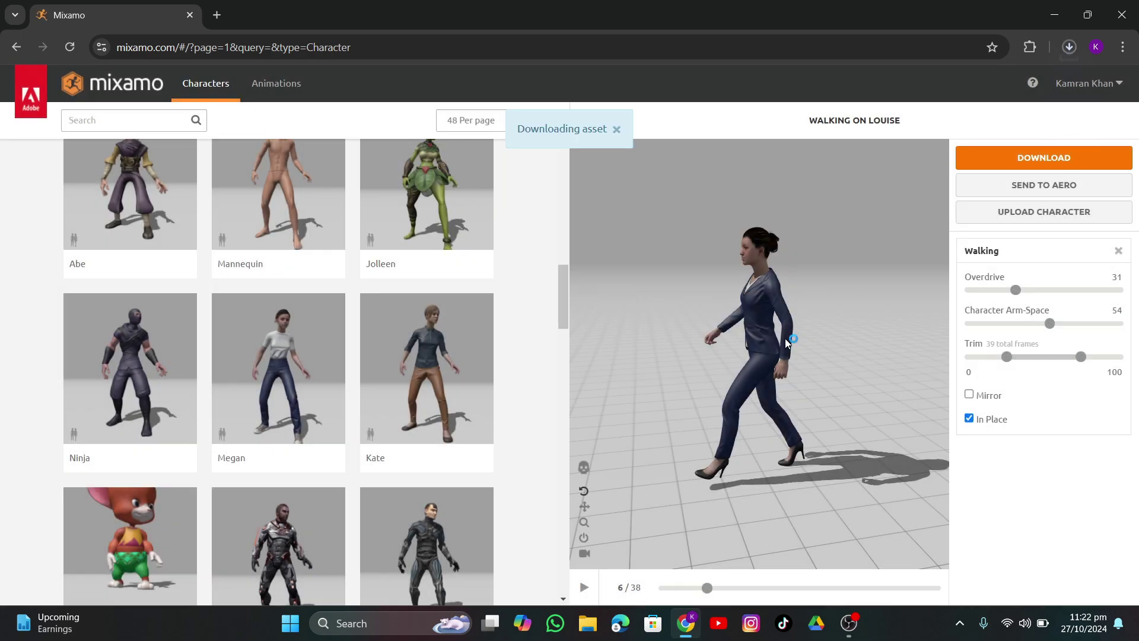
left_click(1069, 47)
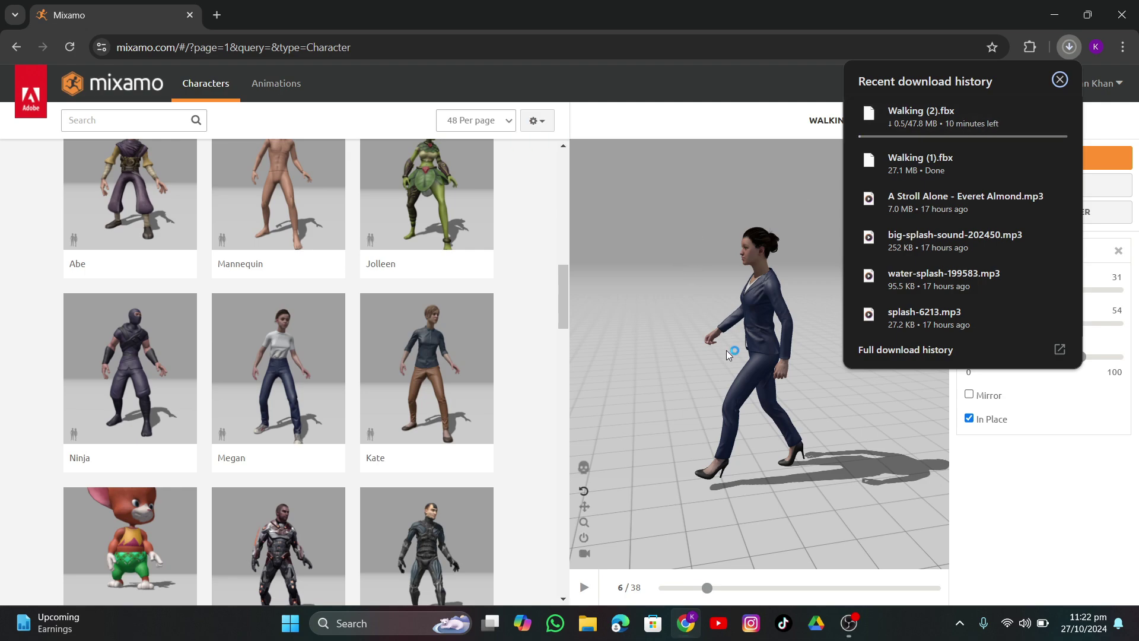
left_click_drag(726, 350, 757, 358)
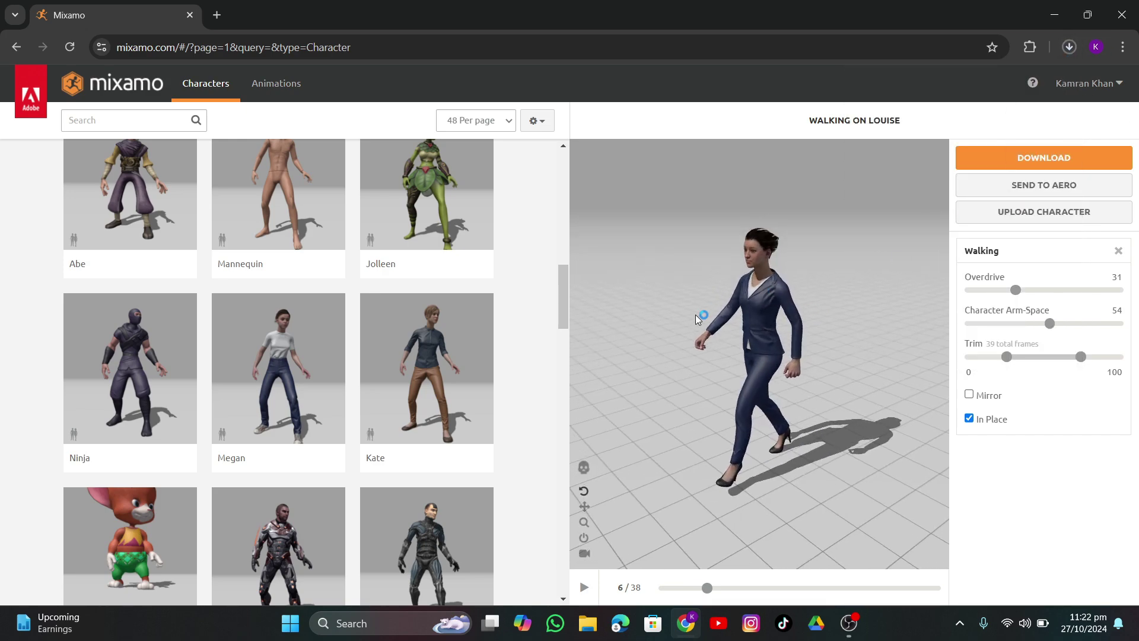
left_click_drag(702, 315, 710, 323)
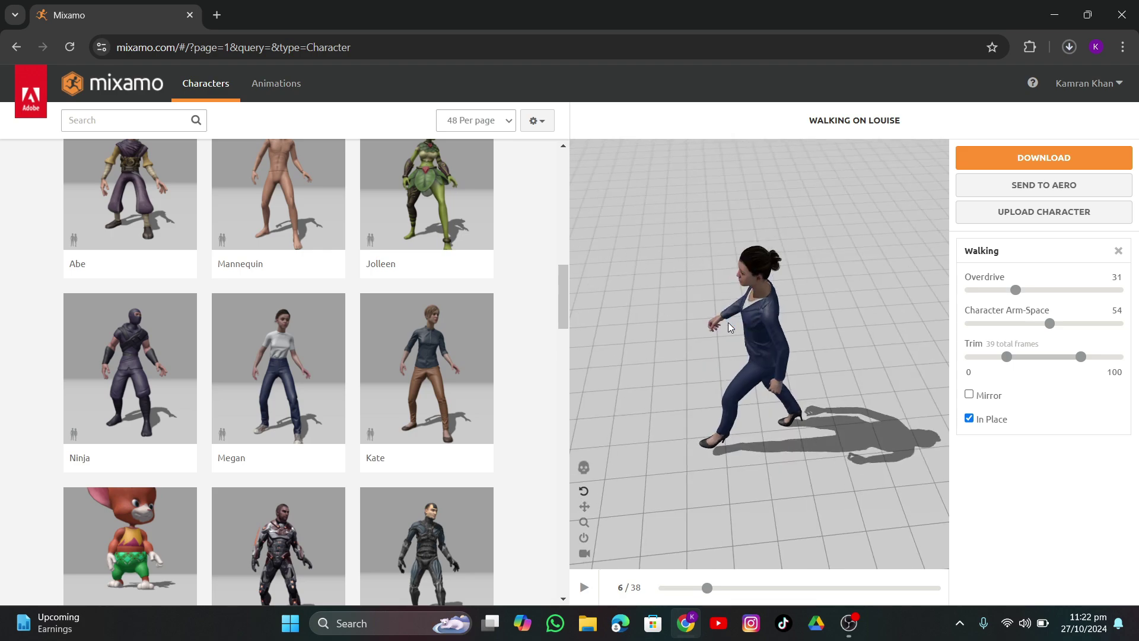
Put away the OBS window and review the downloaded FBX files in the tutorial folder 59
left_click(849, 623)
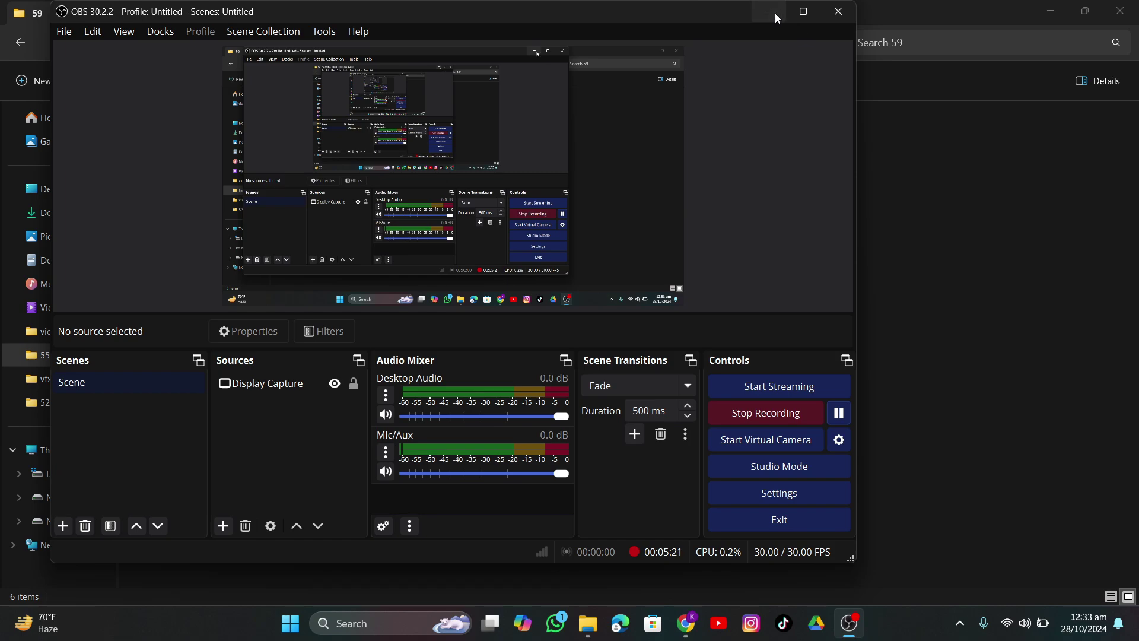
left_click(771, 12)
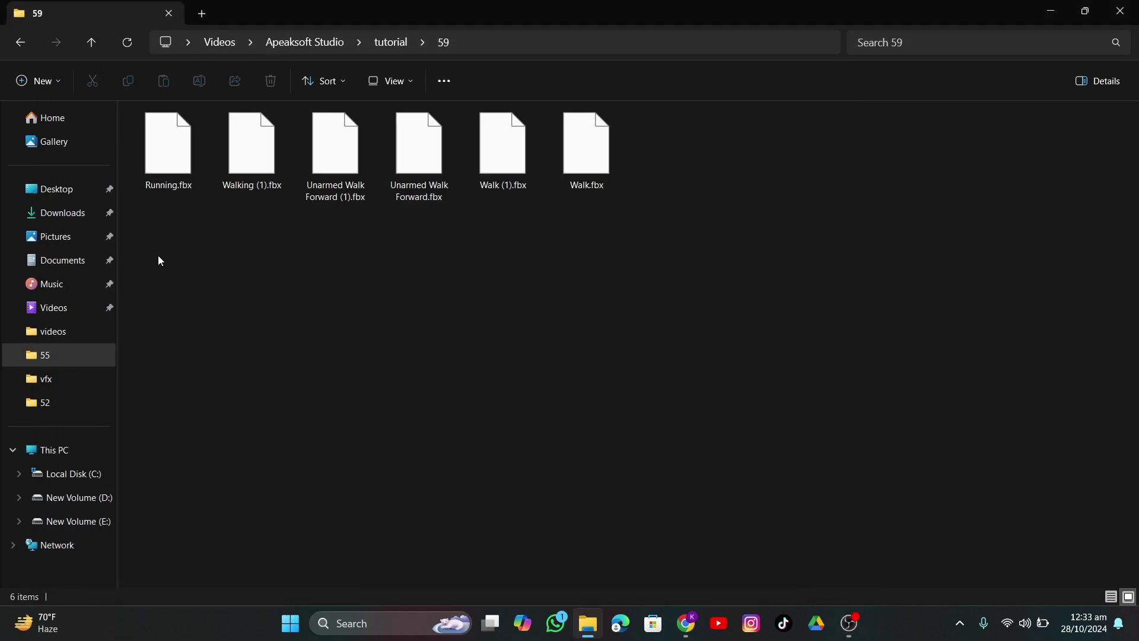
left_click_drag(165, 251, 575, 280)
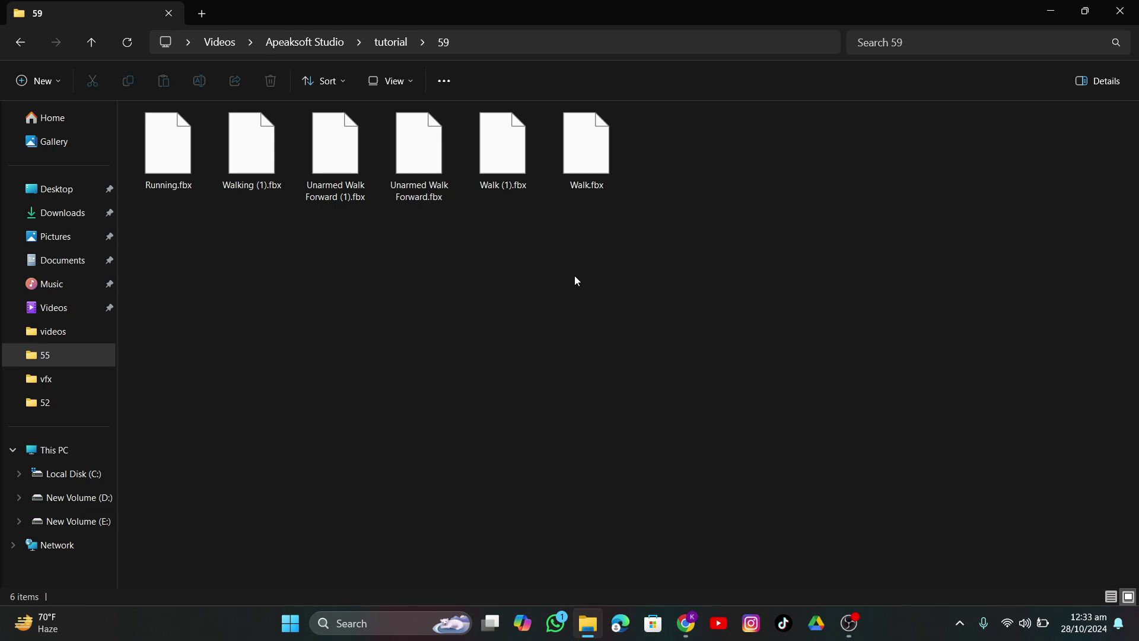
Minimize the folder window, close the browser, and launch Blender 4.2 with its splash screen dismissed
left_click(1059, 6)
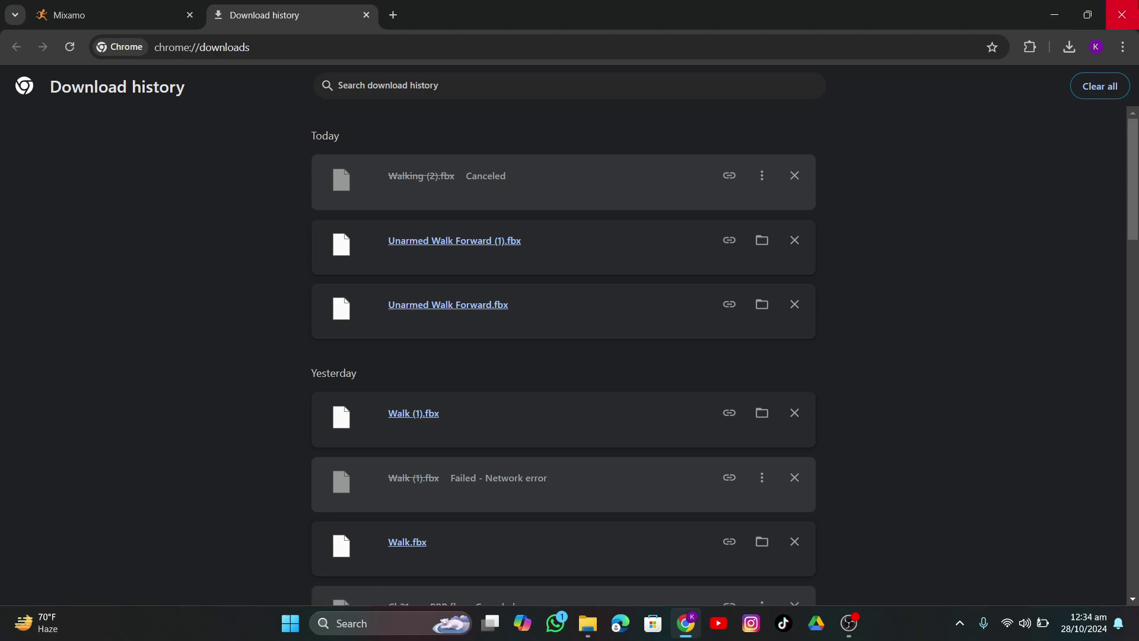
left_click(1122, 15)
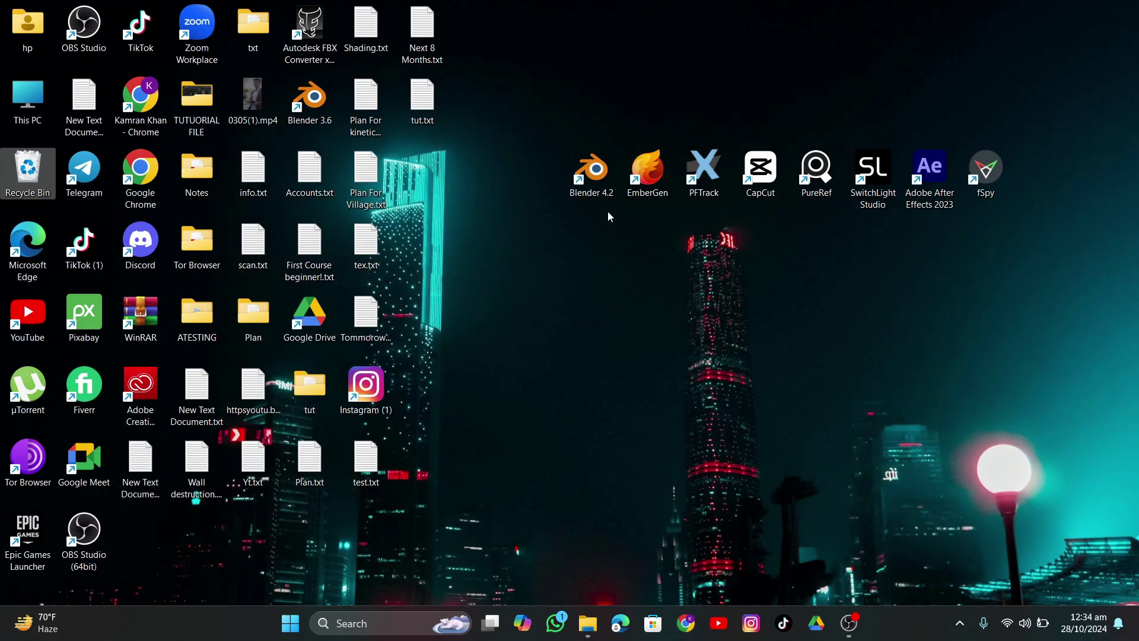
double_click(592, 173)
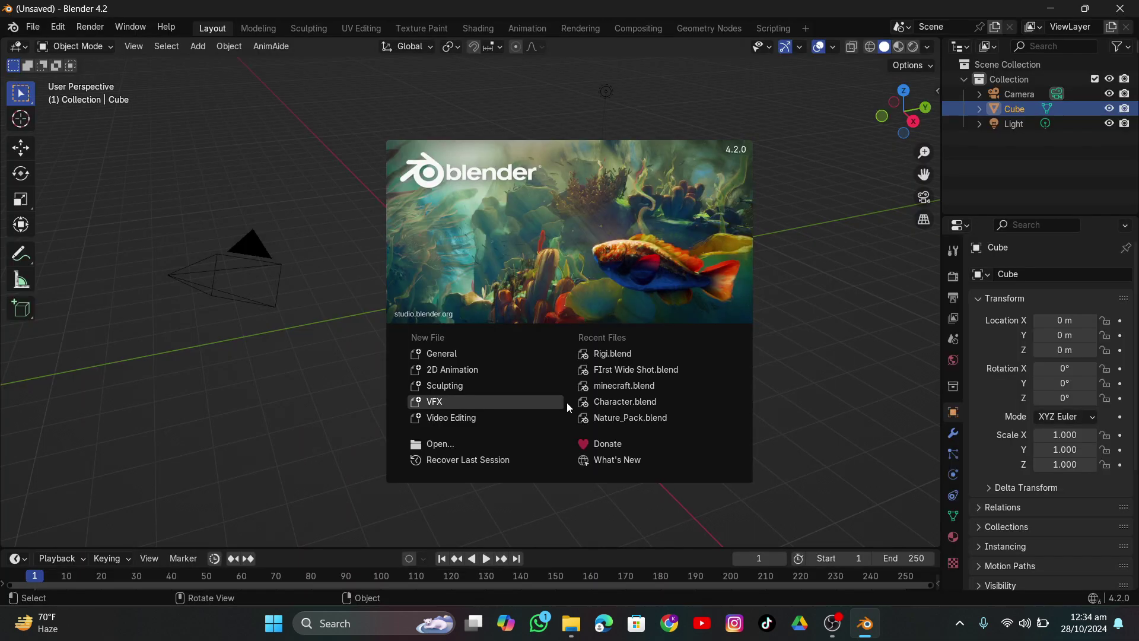
left_click(357, 365)
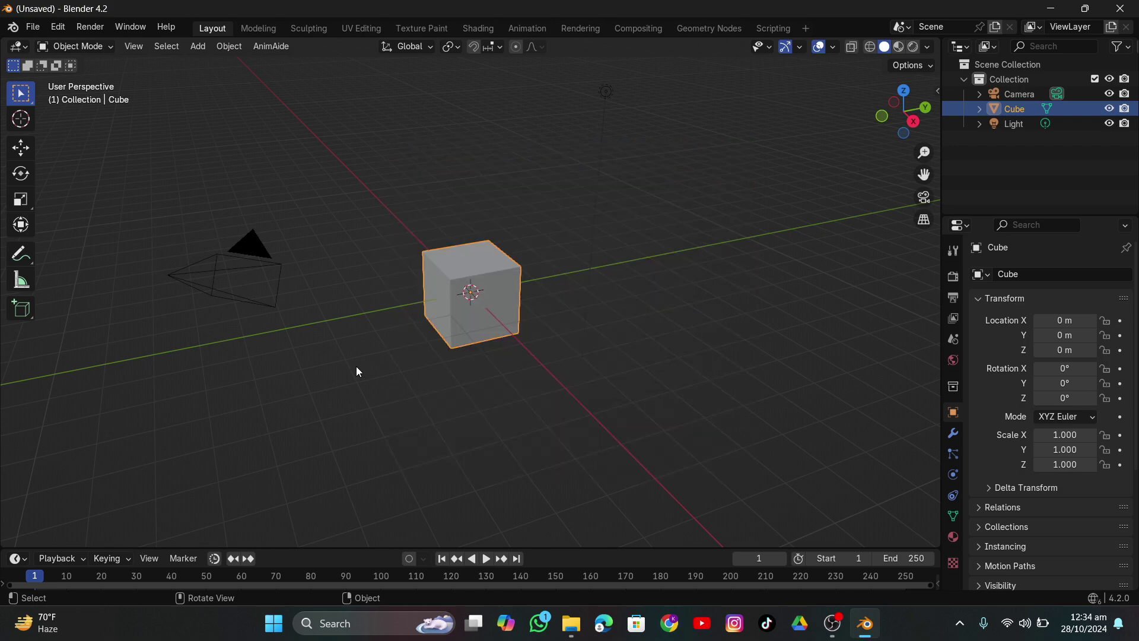
Delete the default camera, cube and light from the scene
middle_click_drag(330, 305, 457, 333)
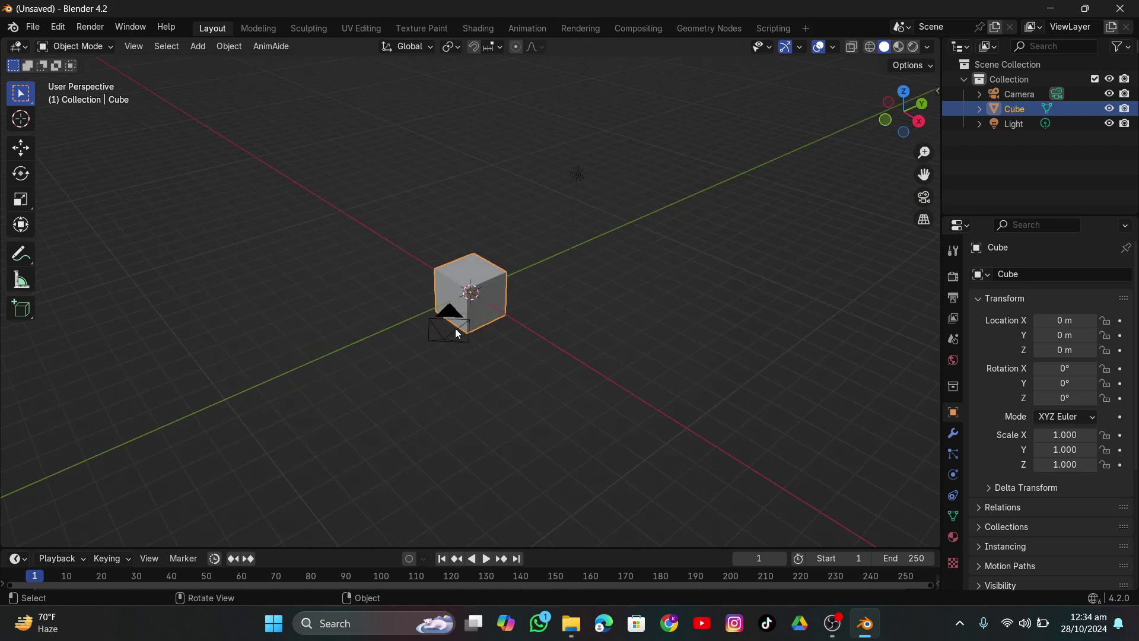
key("a")
key("x")
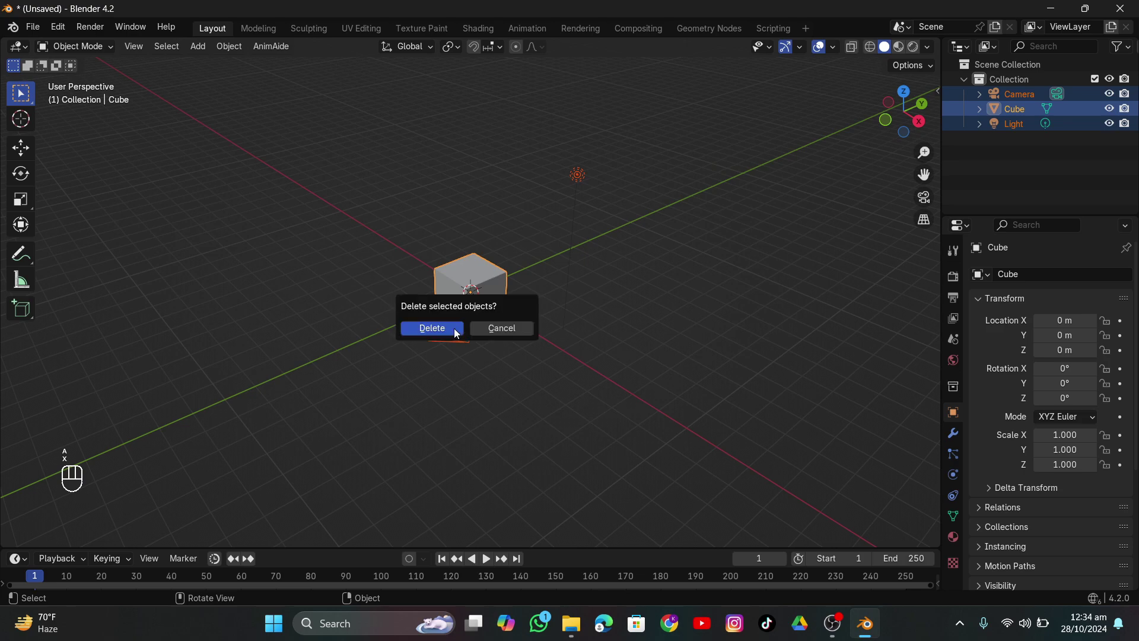
left_click(432, 329)
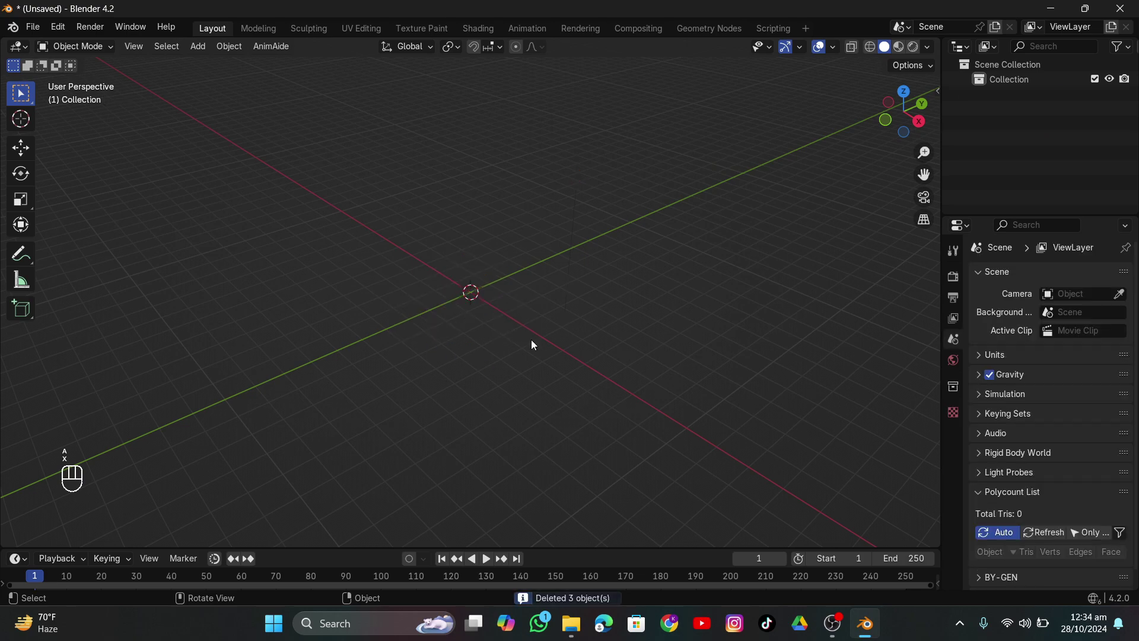
middle_click_drag(540, 301, 508, 306)
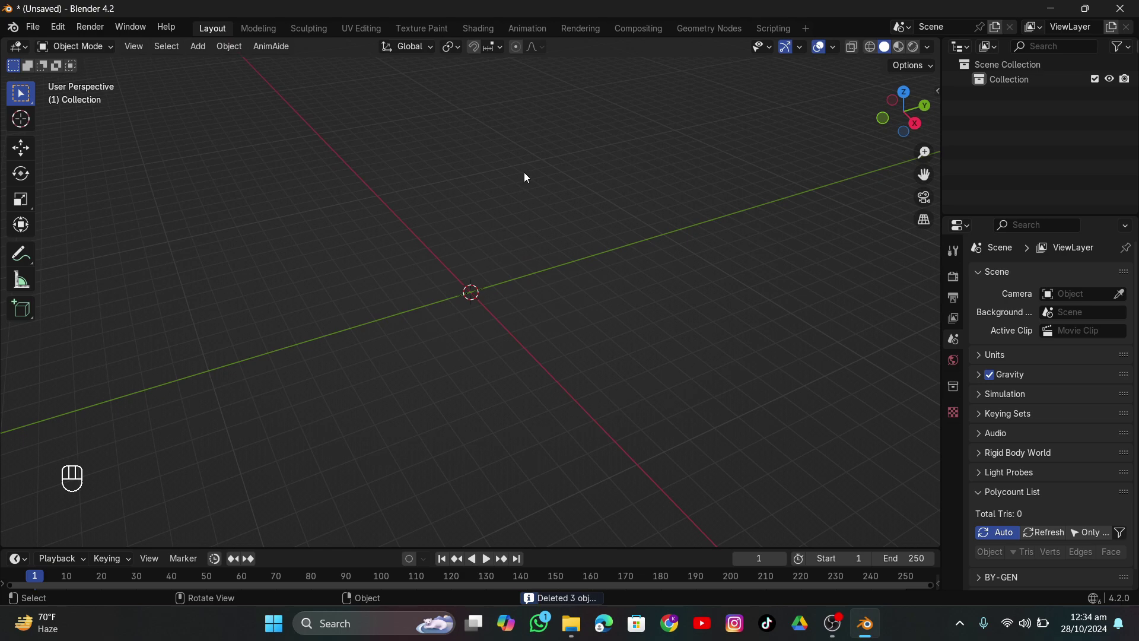
Import Running.fbx from the tutorial folder 59 and view the character up close
left_click(34, 30)
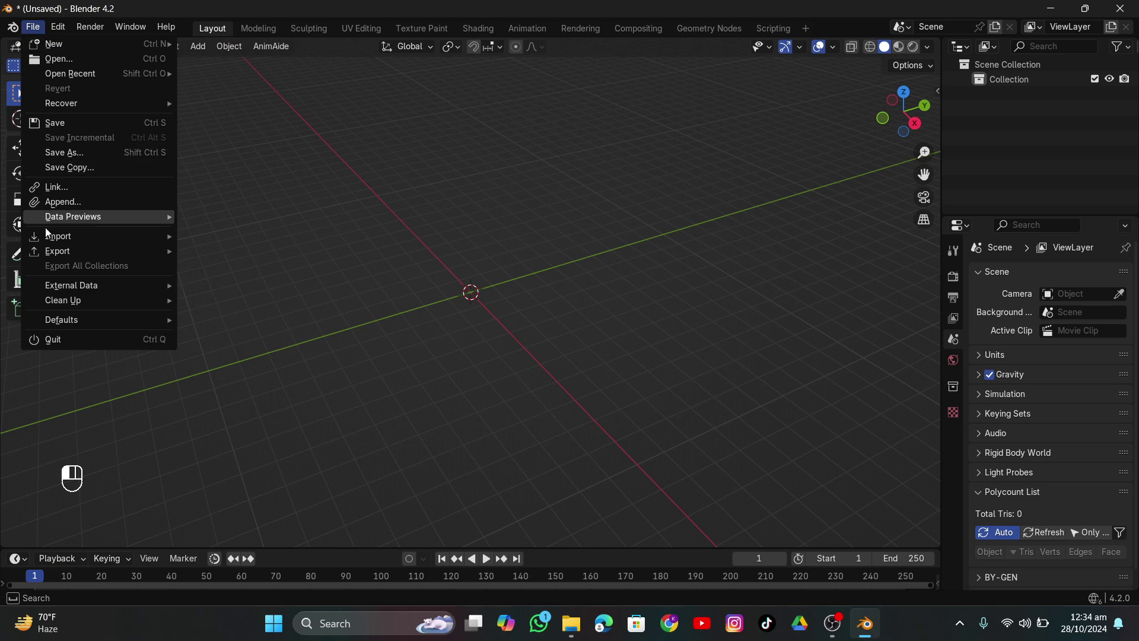
mouse_move(58, 236)
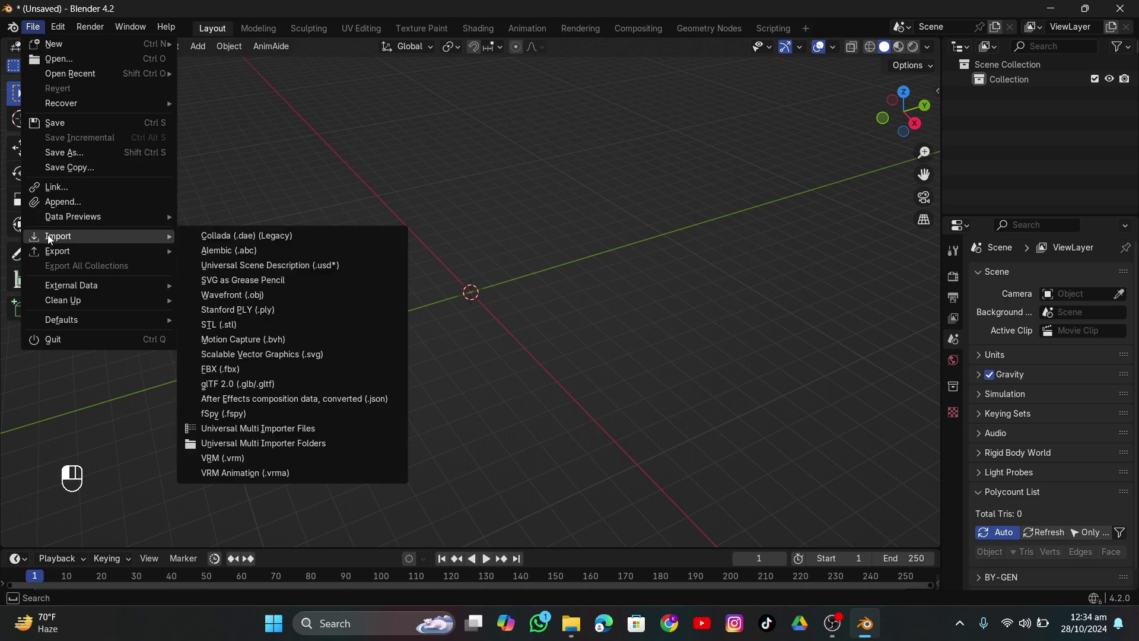
left_click(204, 369)
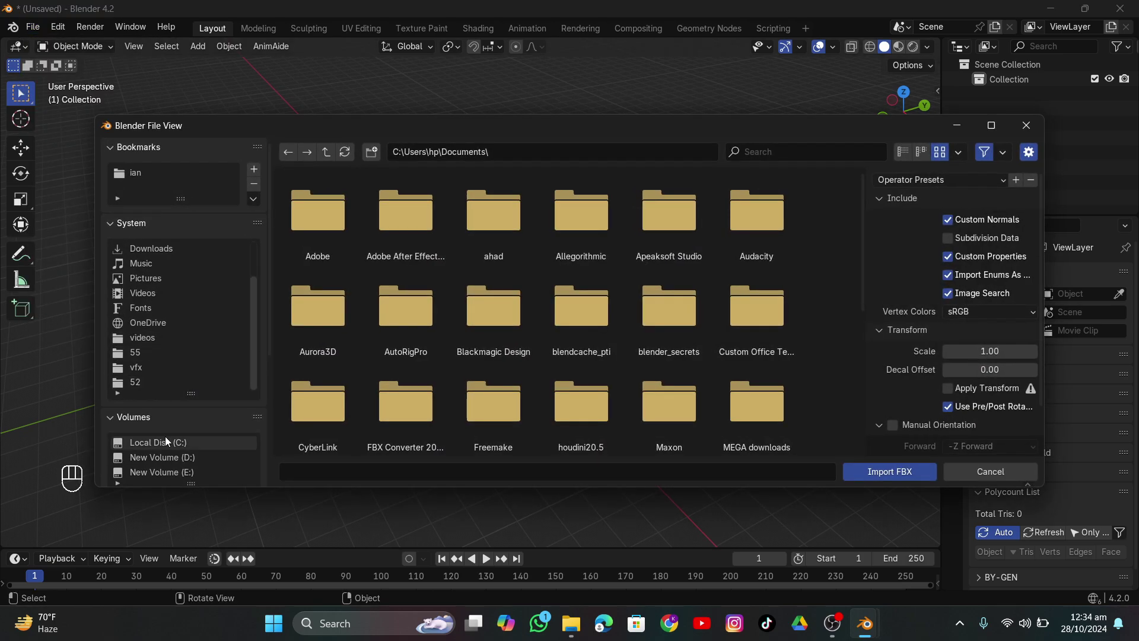
scroll(166, 433, "down", 5)
left_click(158, 410)
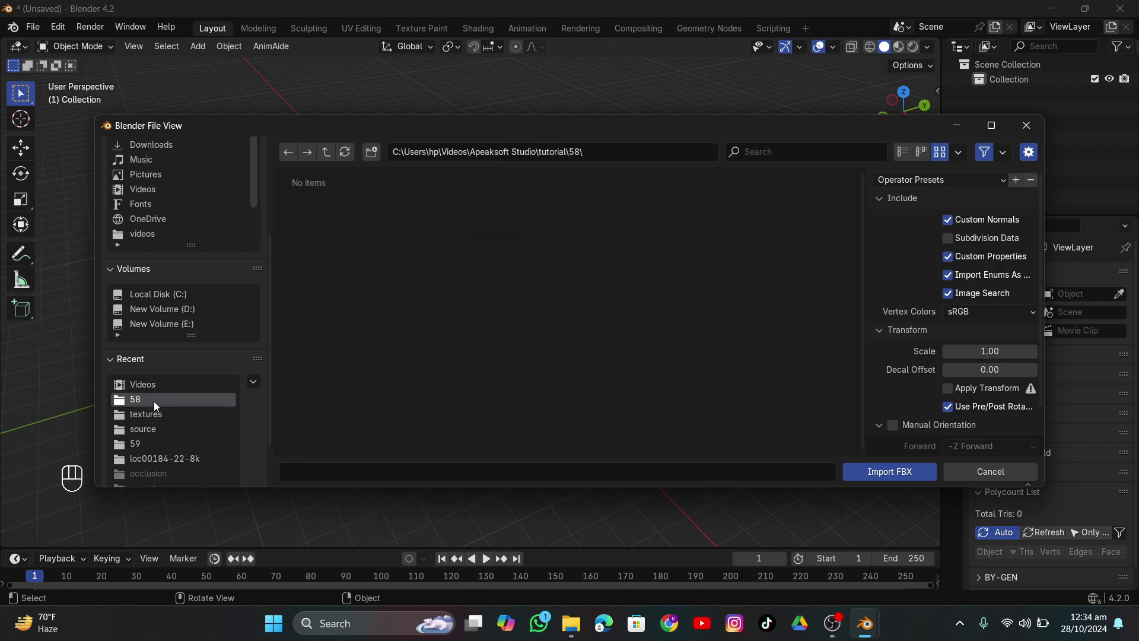
left_click(144, 444)
left_click_drag(336, 281, 761, 358)
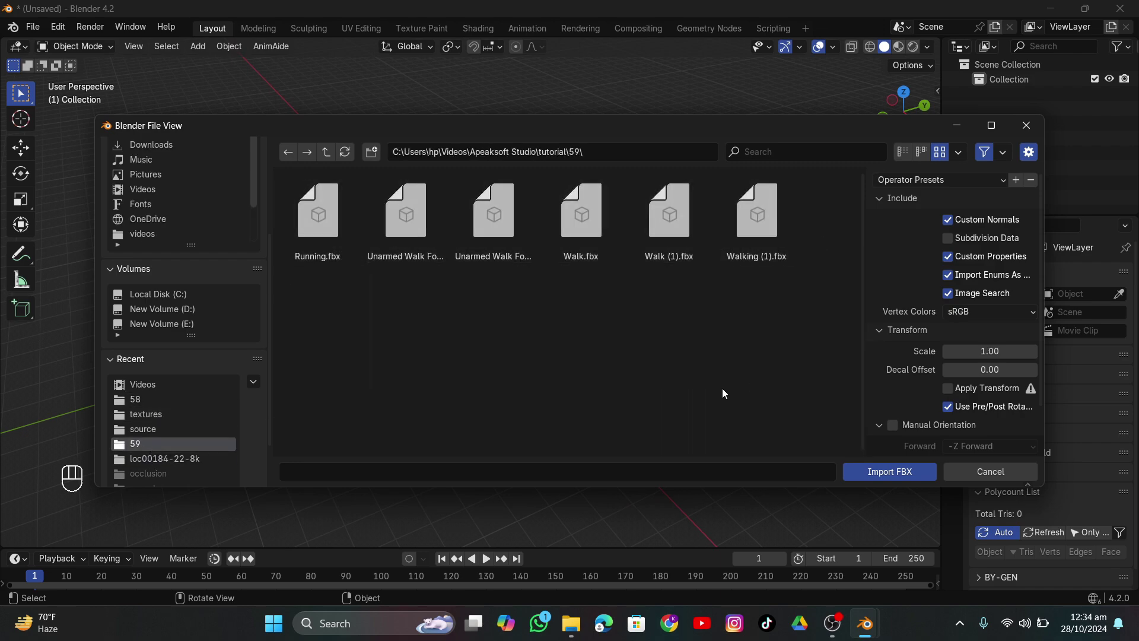
left_click(326, 223)
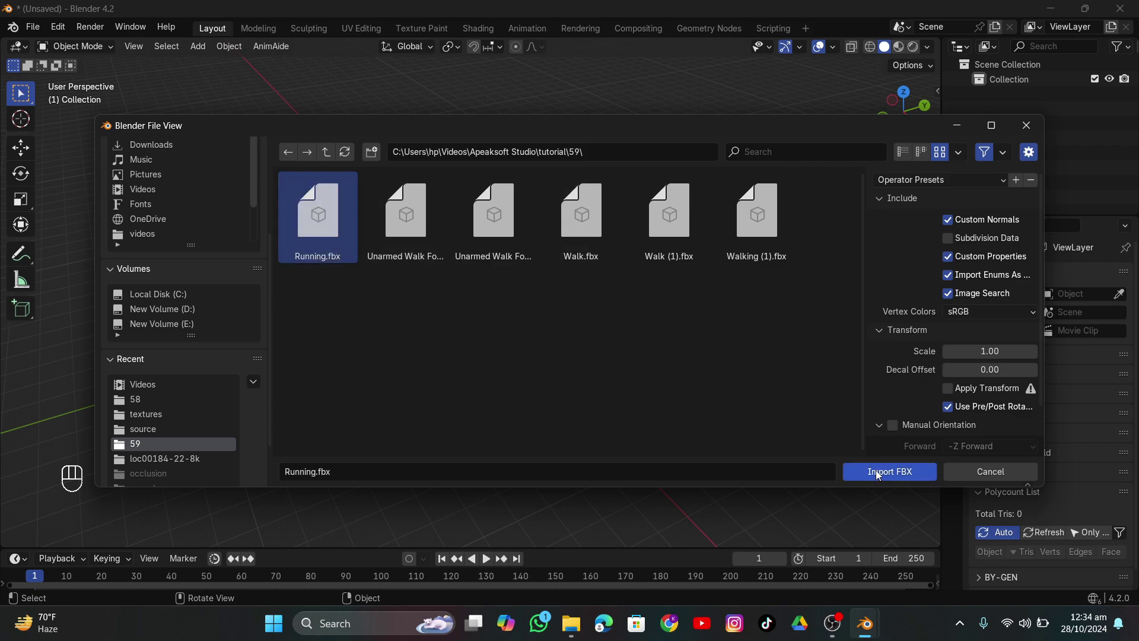
left_click(923, 472)
middle_click_drag(514, 309, 745, 257)
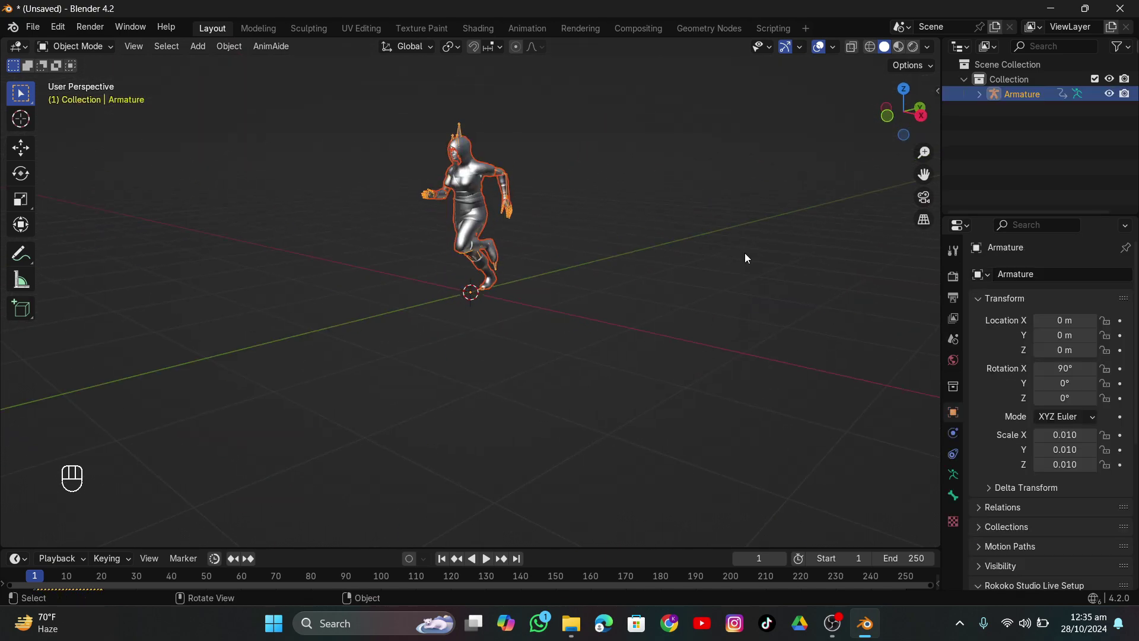
left_click_drag(923, 175, 914, 254)
scroll(619, 335, "up", 5)
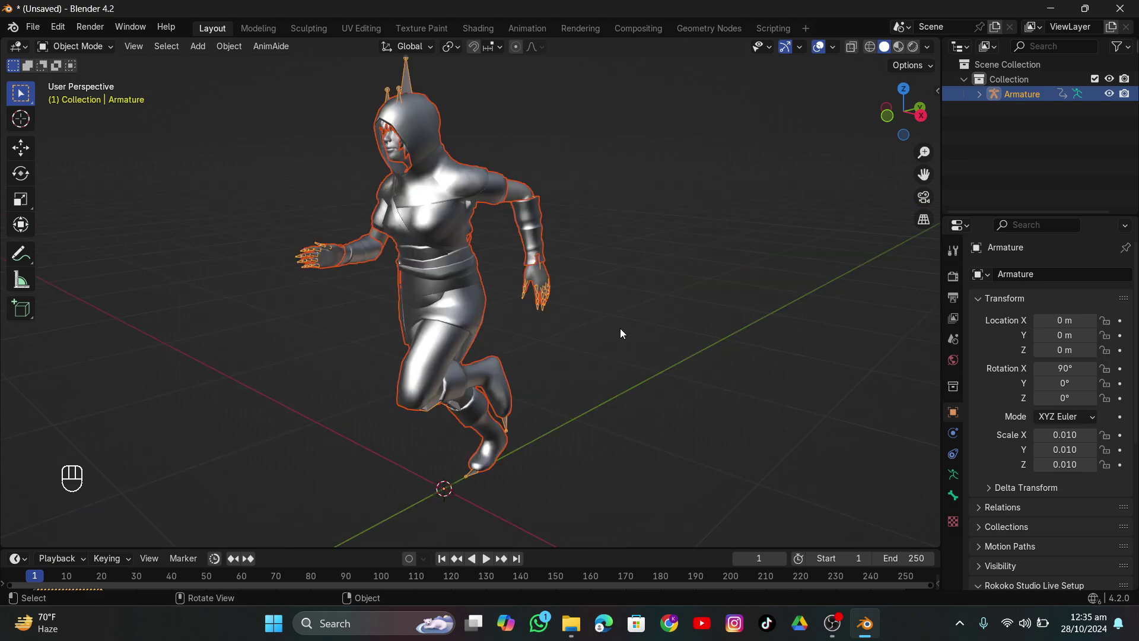
Delete the imported running character with its armature
middle_click_drag(620, 329, 594, 326)
key("x")
left_click(560, 325)
Import Walk.fbx from the tutorial folder 59 into the empty scene
left_click(31, 26)
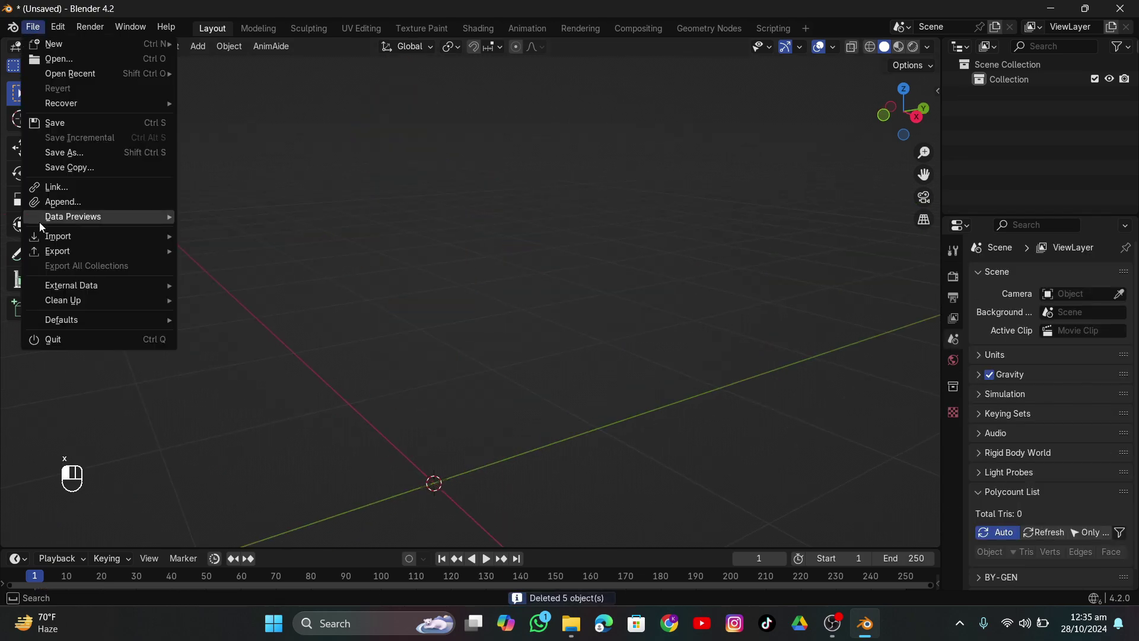
mouse_move(59, 236)
left_click(269, 370)
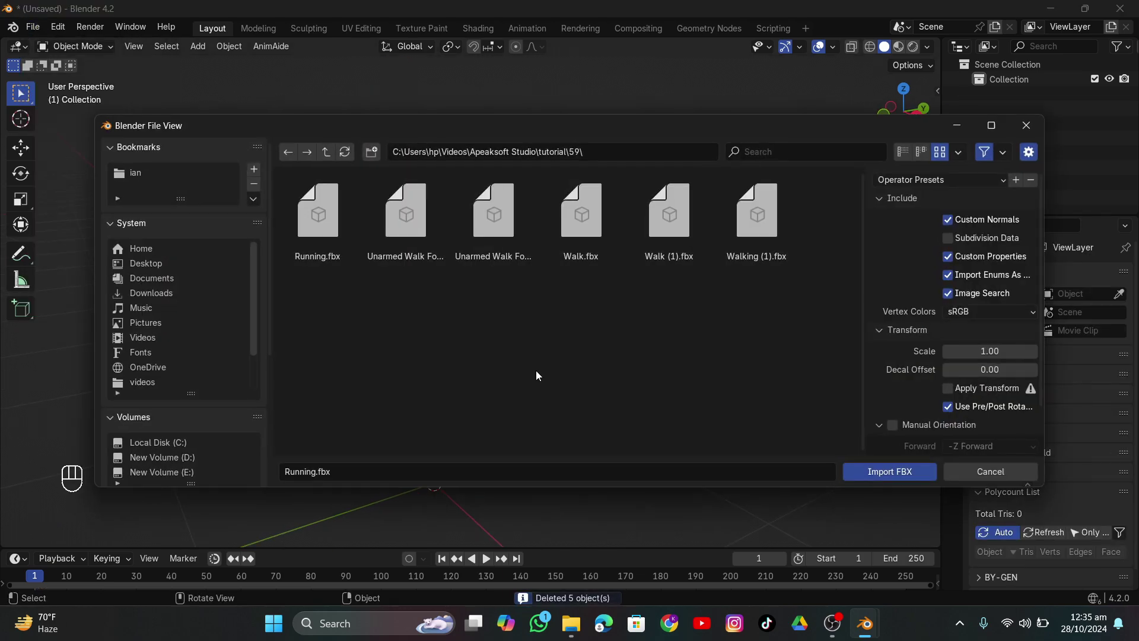
left_click(614, 201)
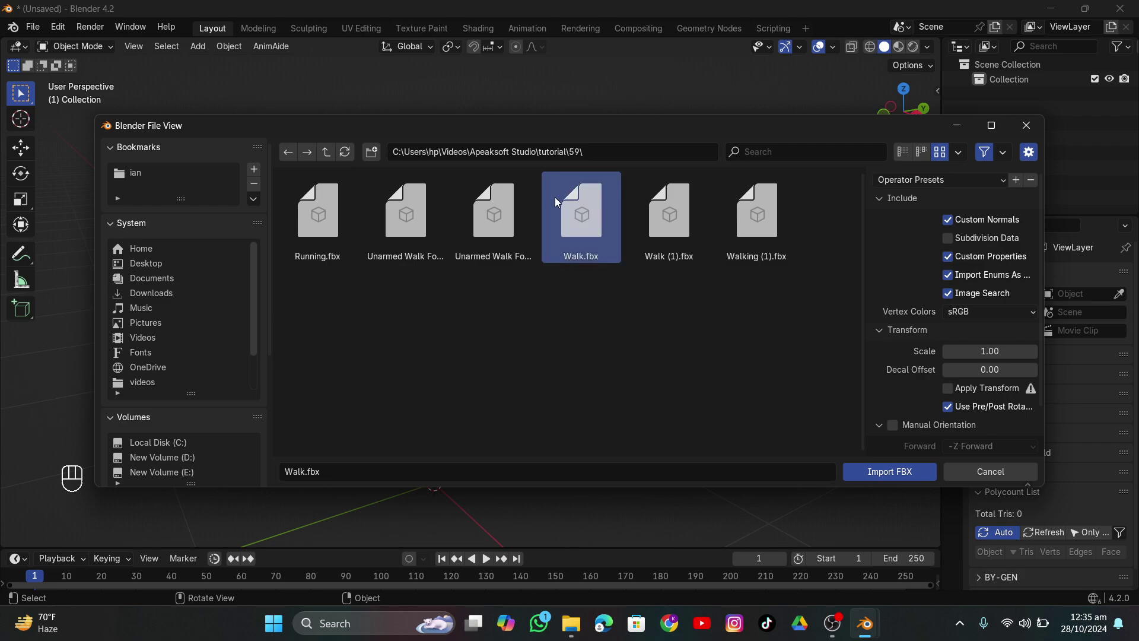
left_click(884, 472)
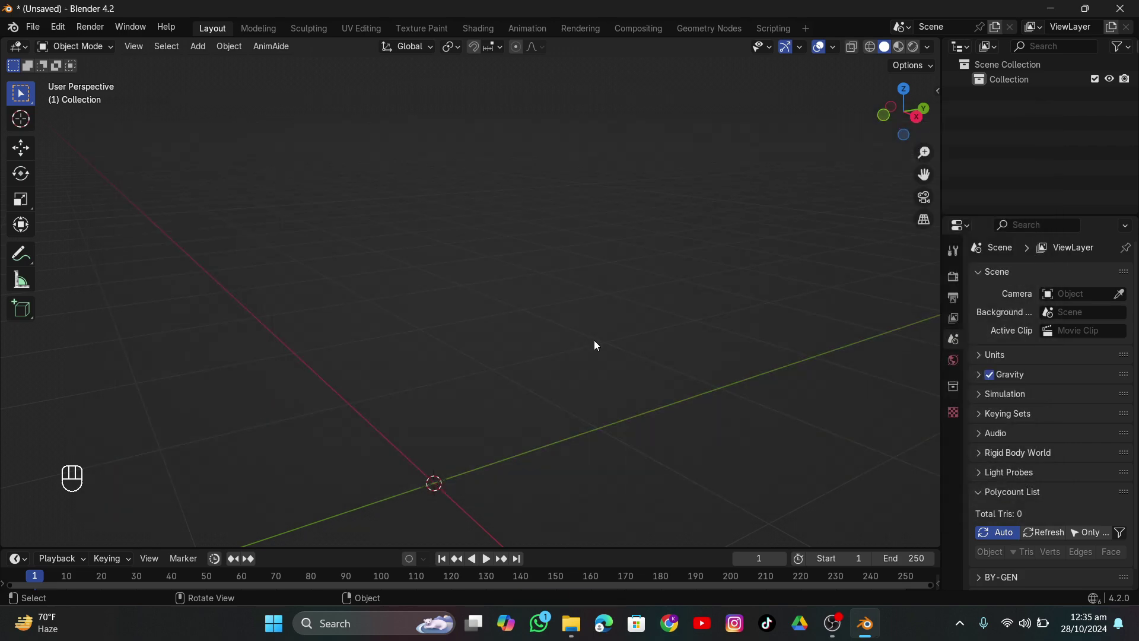
middle_click_drag(553, 309, 389, 445)
Enlarge the timeline area and preview the walk animation, scrubbing to frame 23
left_click_drag(314, 547, 314, 499)
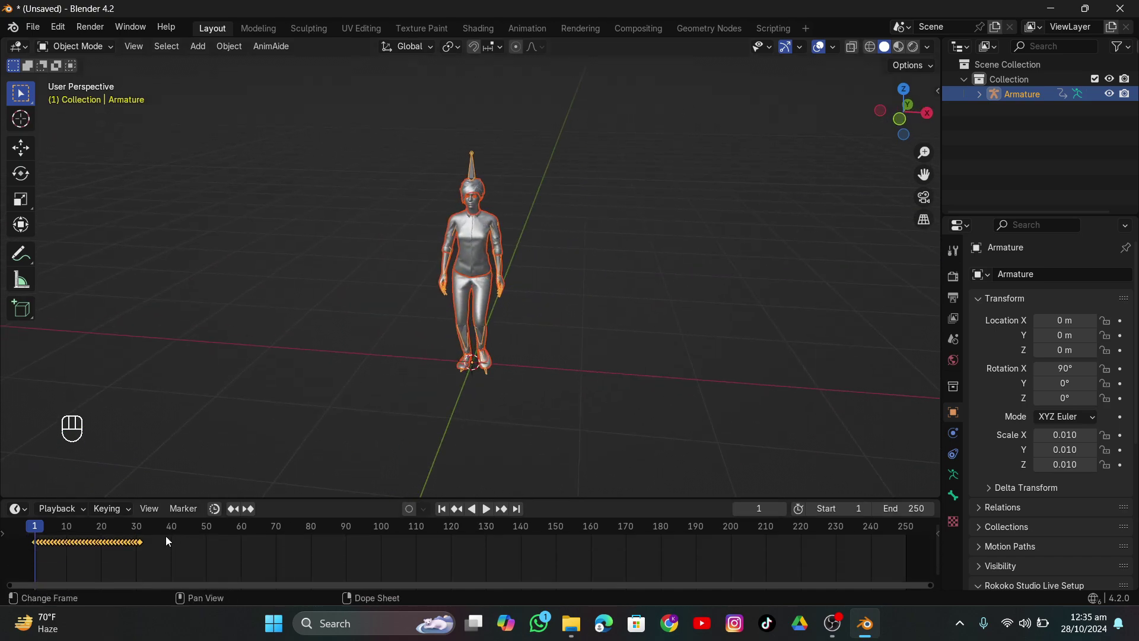
key("space")
left_click_drag(65, 533, 112, 536)
Select only the walking character's armature and set its F-curve extrapolation to Make Cyclic (F-Modifier)
left_click(472, 159)
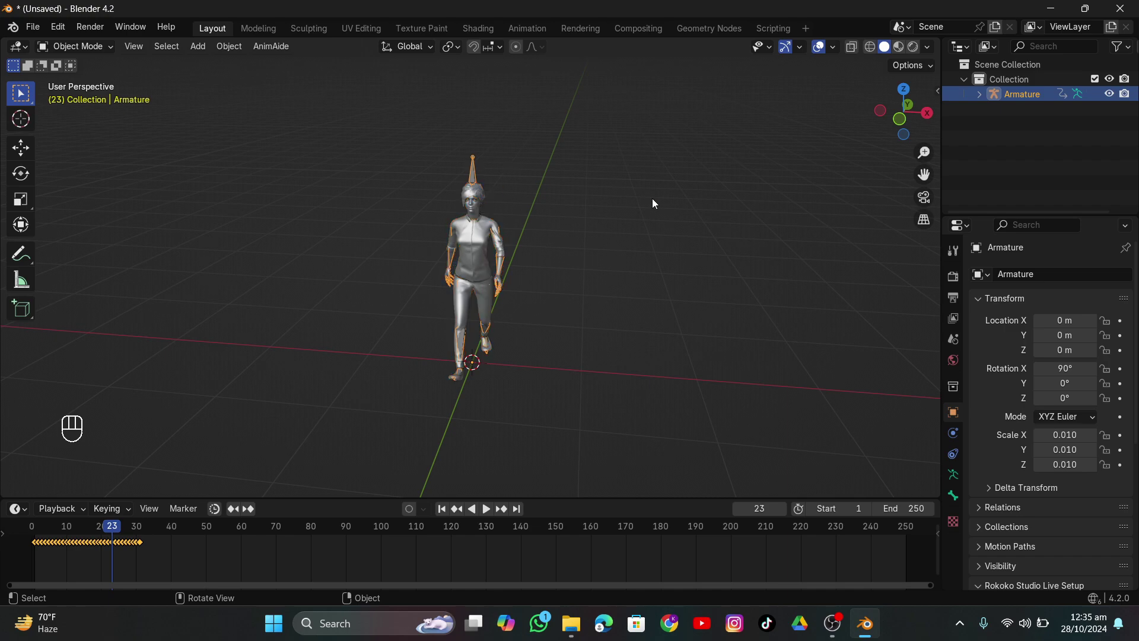
middle_click_drag(652, 198, 597, 258)
scroll(534, 276, "up", 3)
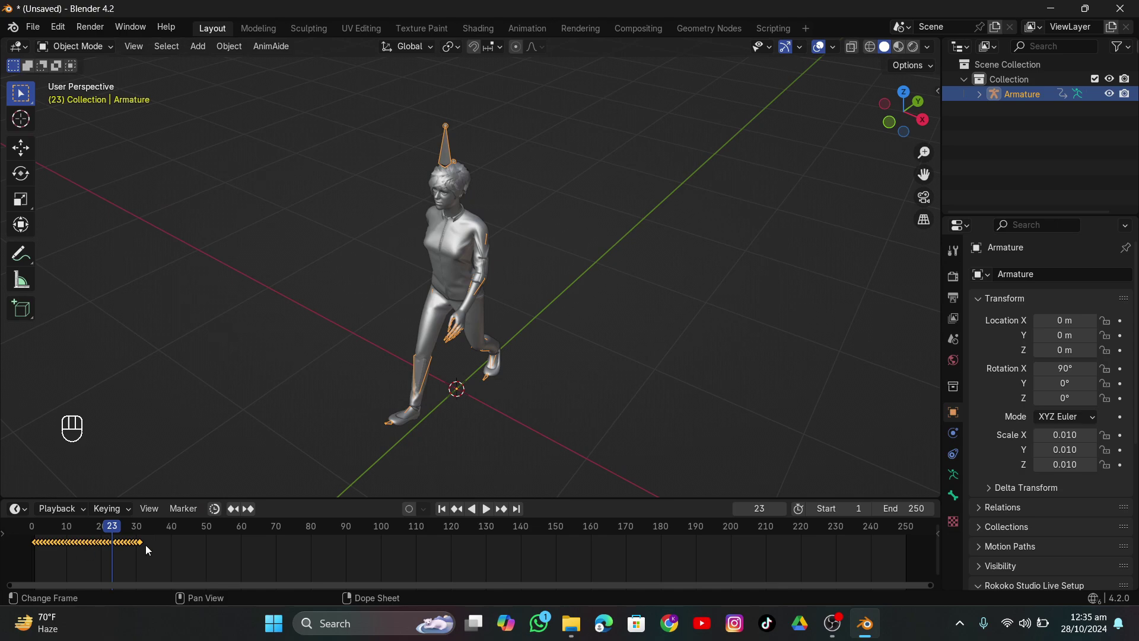
key("shift+e")
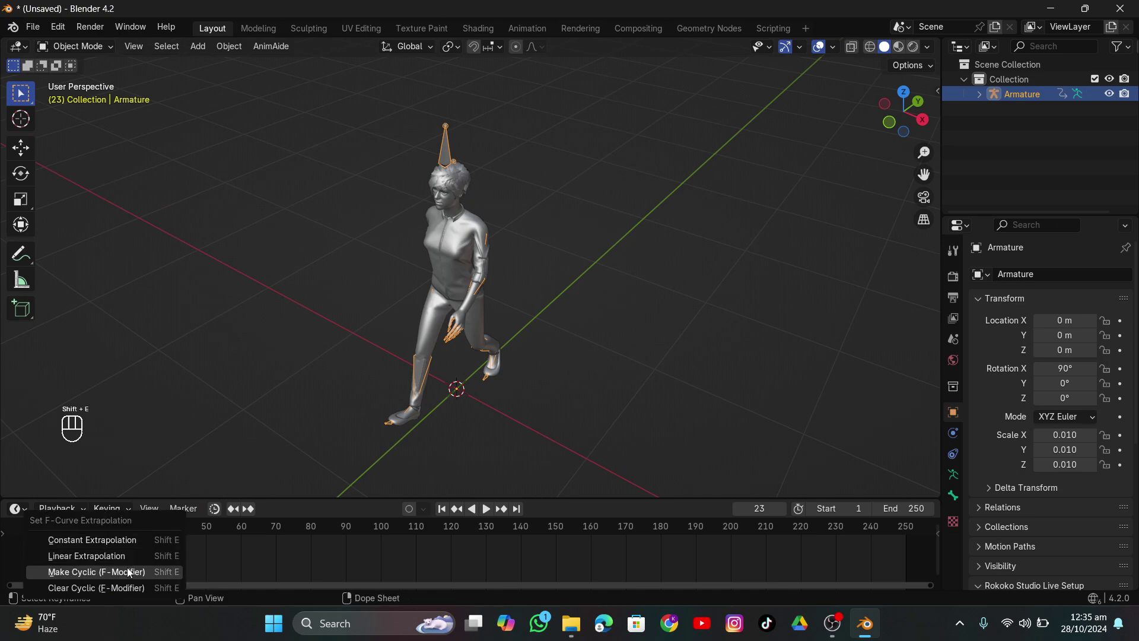
left_click(109, 569)
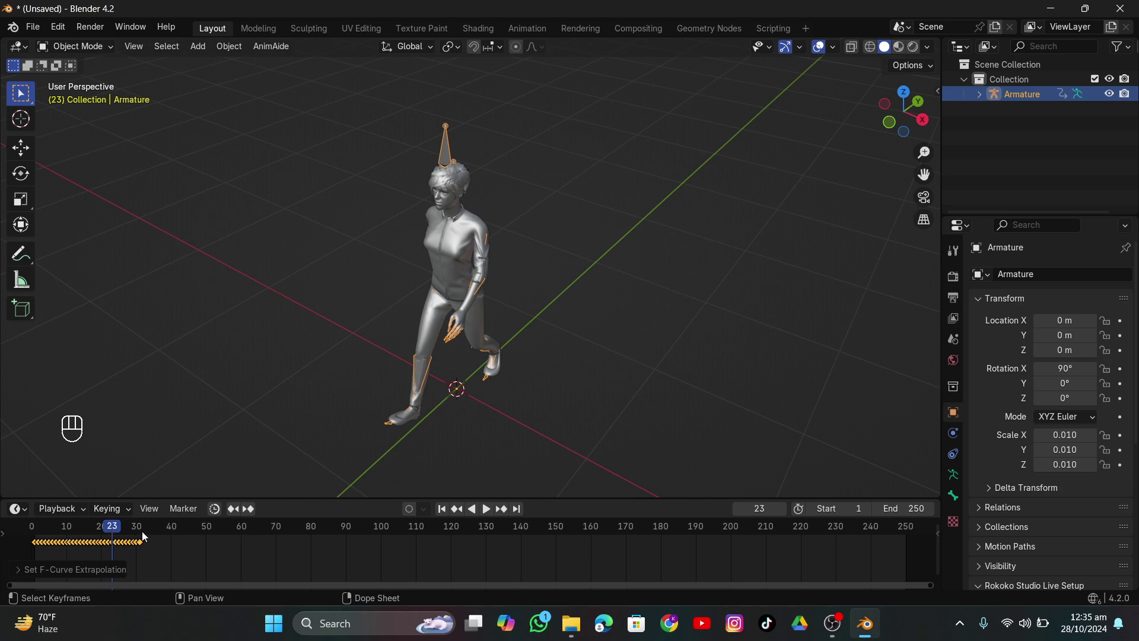
key("shift+e")
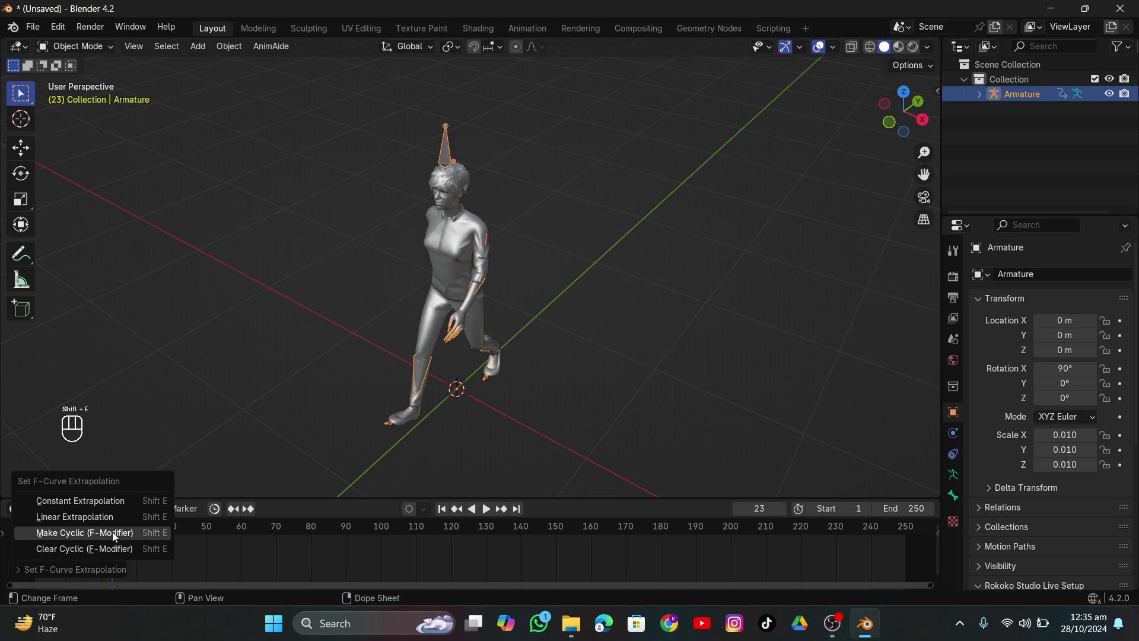
left_click(115, 535)
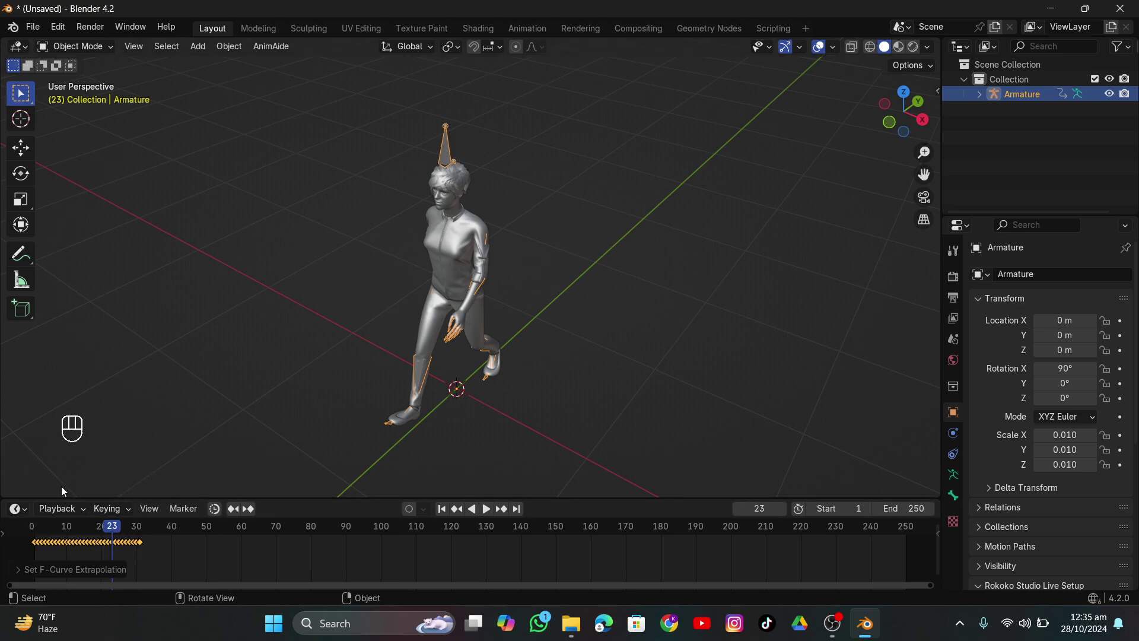
Play the looped walk animation from the first frame to check it, and return to frame 1
left_click(441, 508)
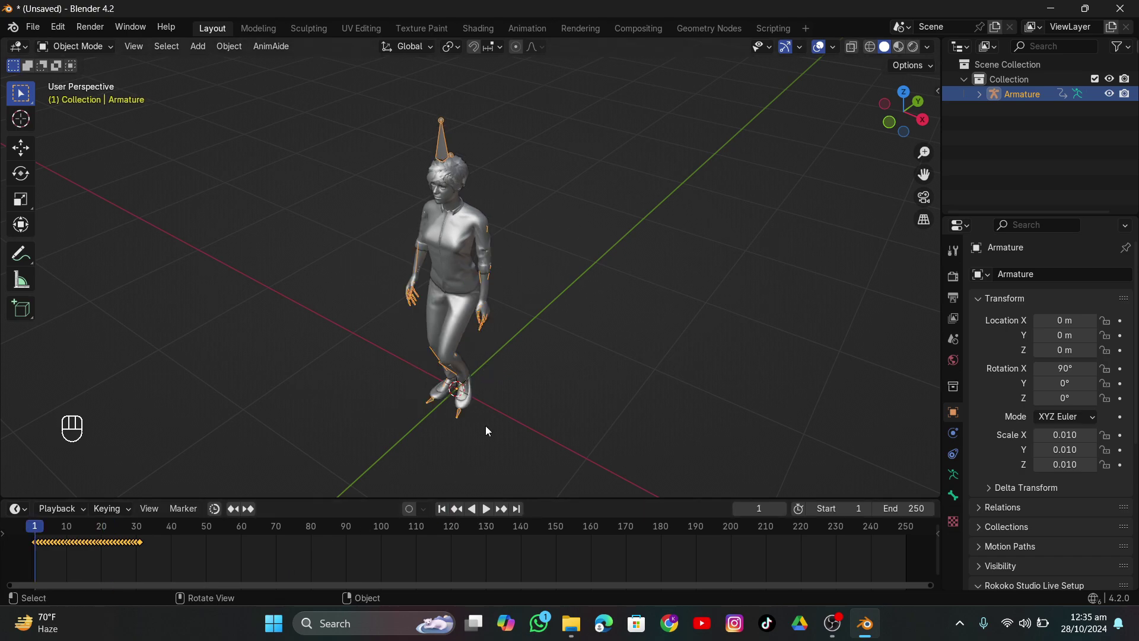
key("space")
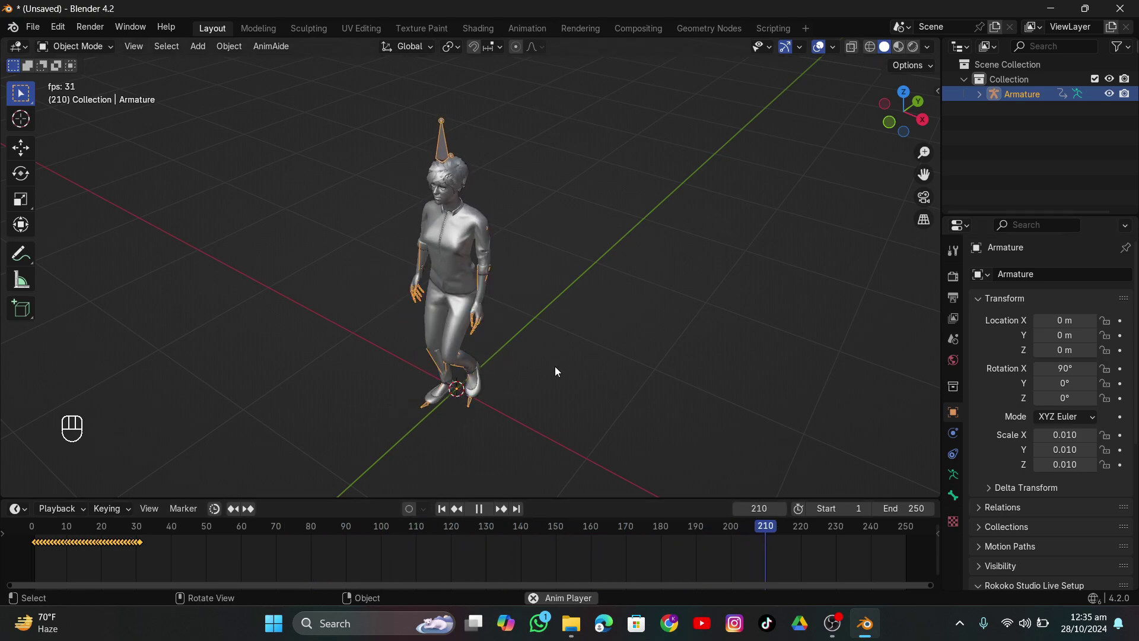
key("space")
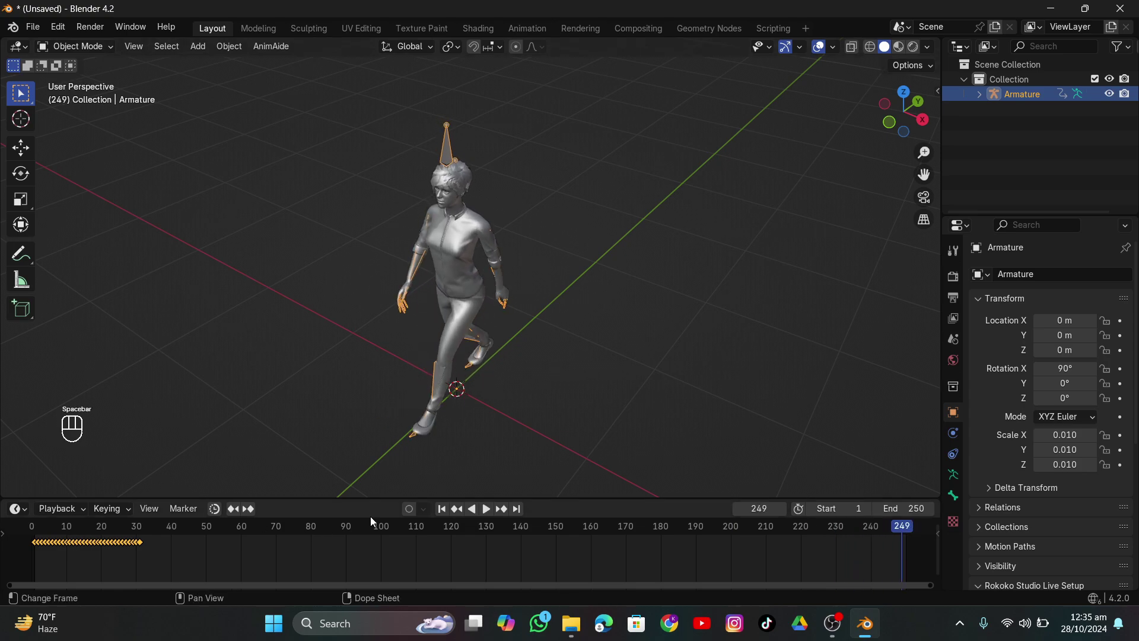
left_click(443, 509)
Join all the Ch21 meshes under the armature, from Ch21_Body to Ch21_Shoes, into one object with Ch21_Shoes active
left_click(979, 94)
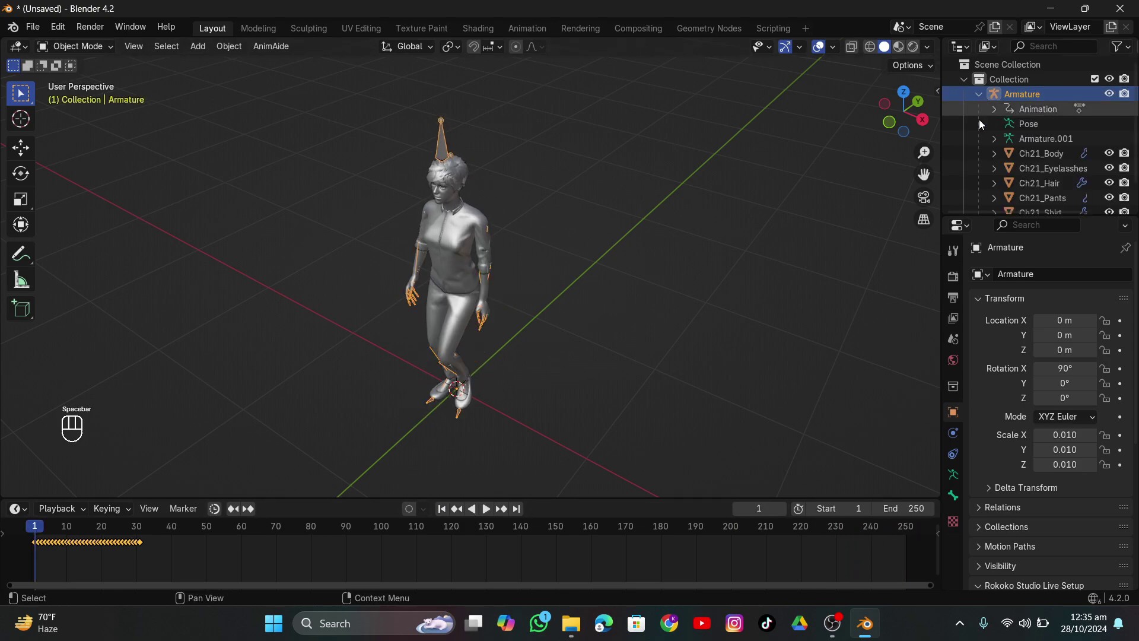
scroll(1040, 176, "down", 2)
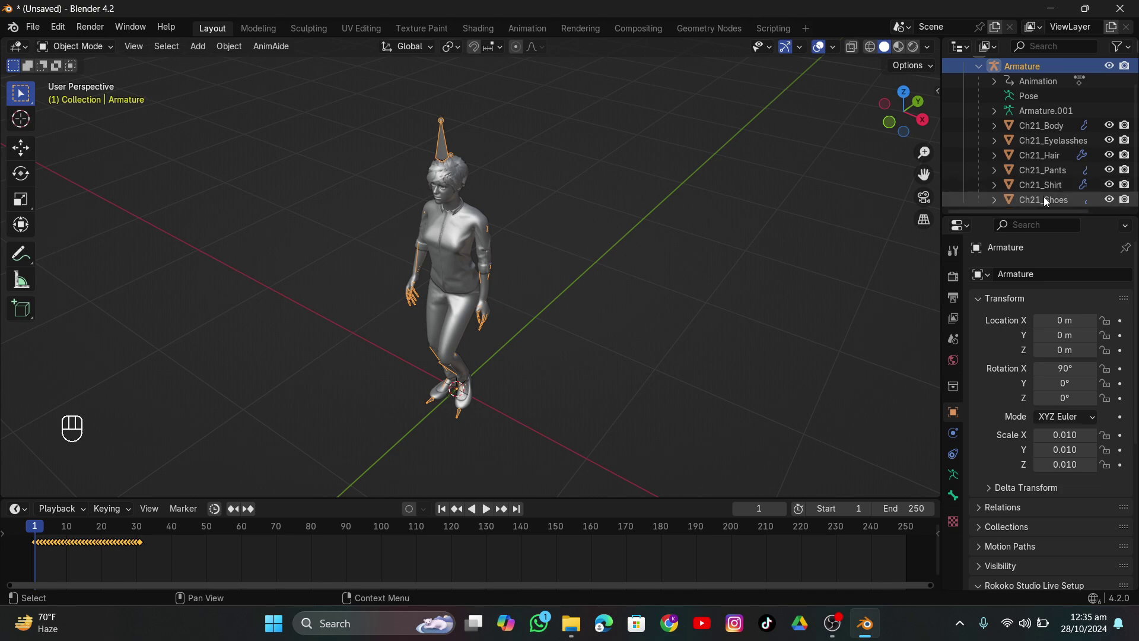
left_click(1044, 199)
left_click(1042, 126, "shift")
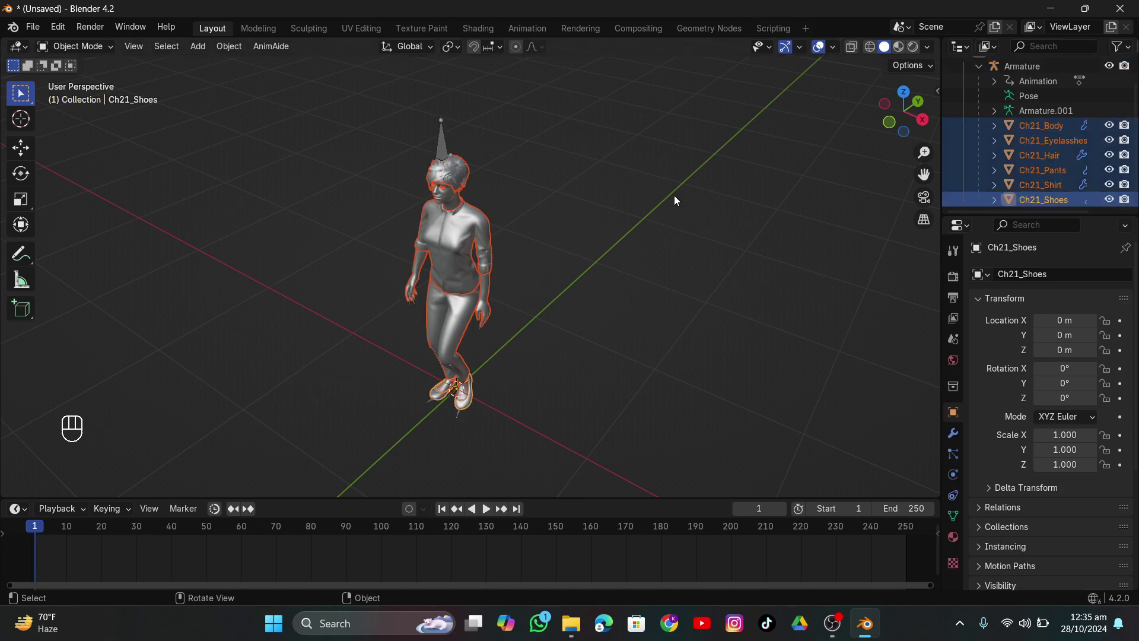
right_click(467, 195)
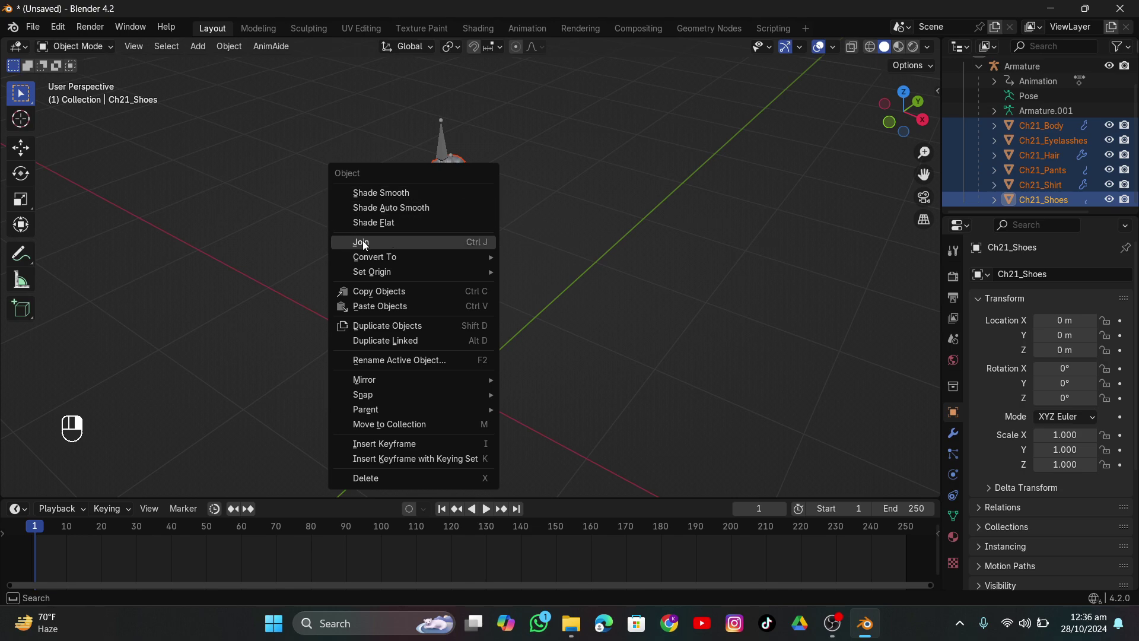
left_click(454, 241)
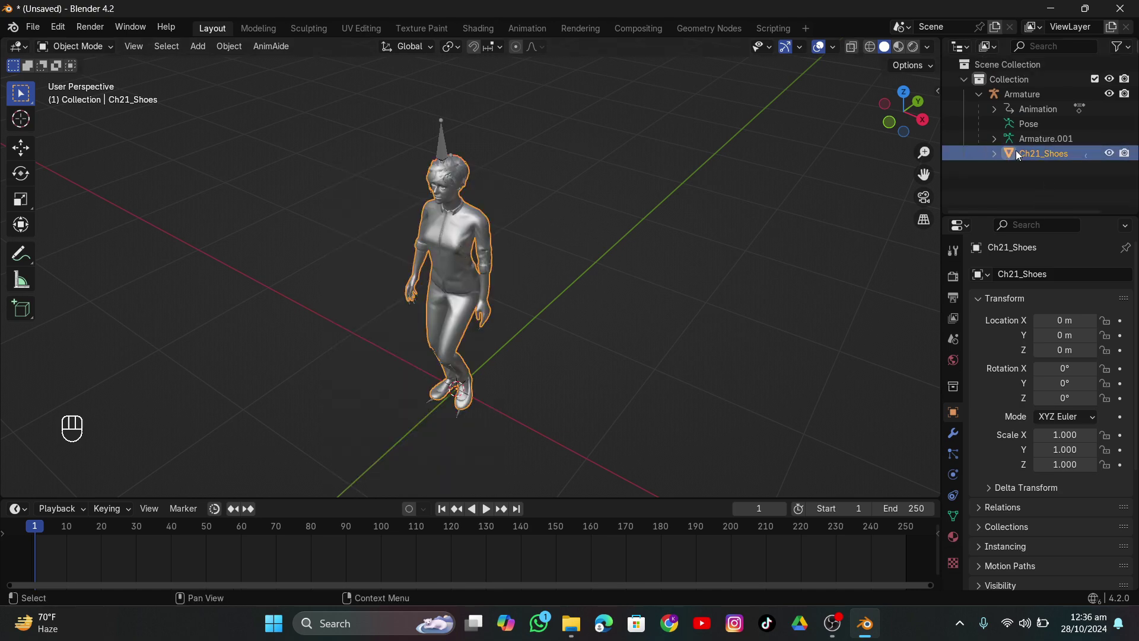
left_click(978, 96)
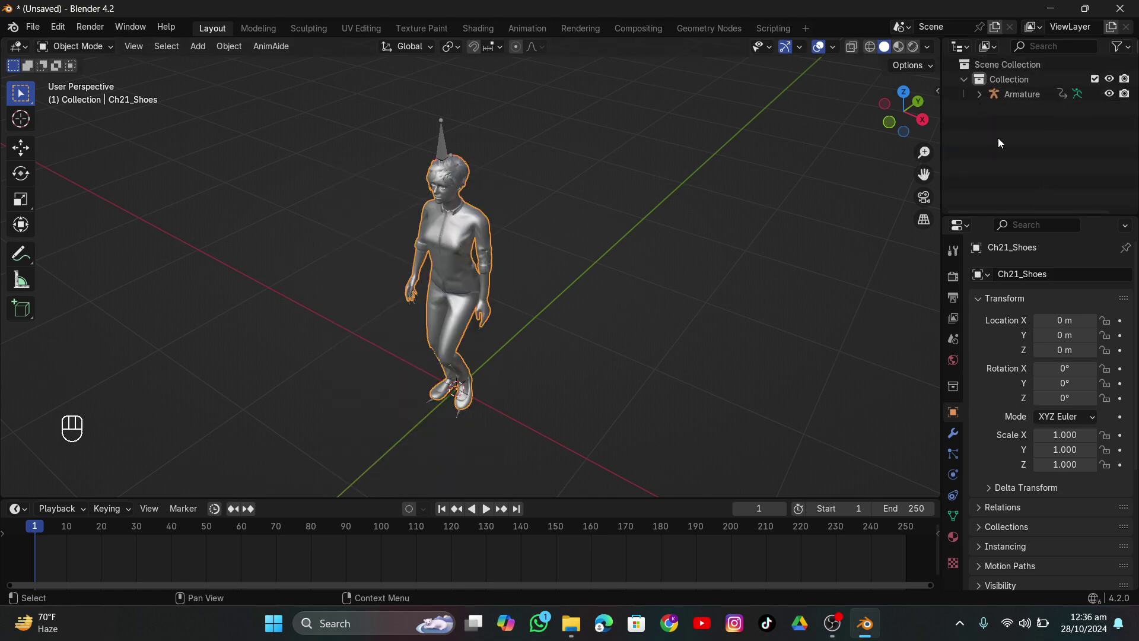
left_click(979, 95)
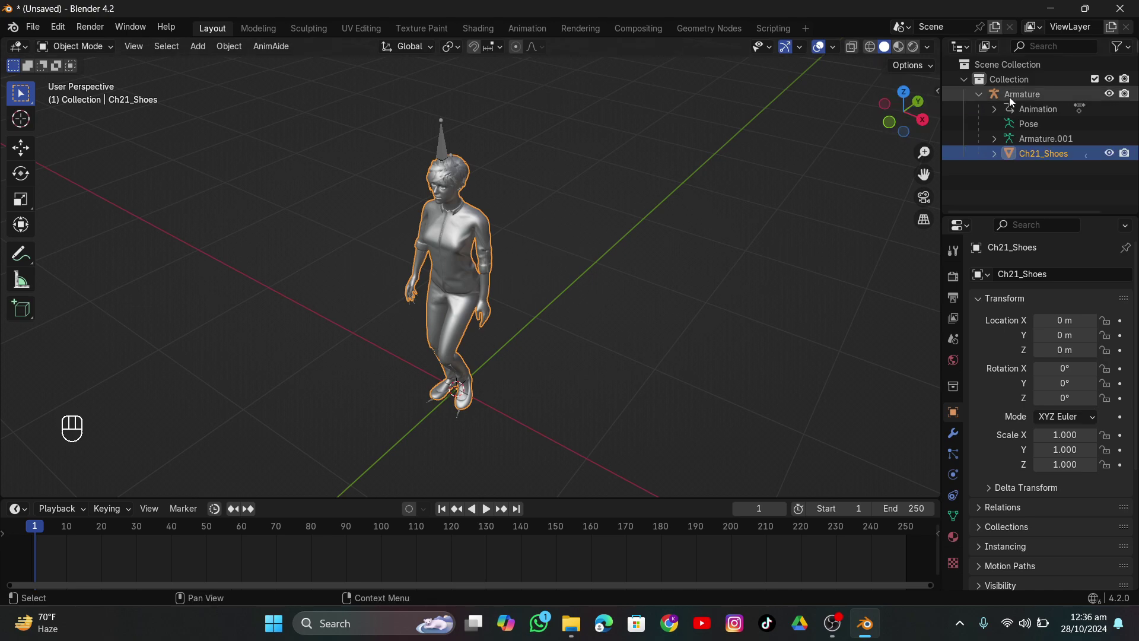
Move the joined Ch21_Shoes mesh to a new collection named HUman and collapse the armature's hierarchy
left_click(446, 132)
left_click(1033, 151)
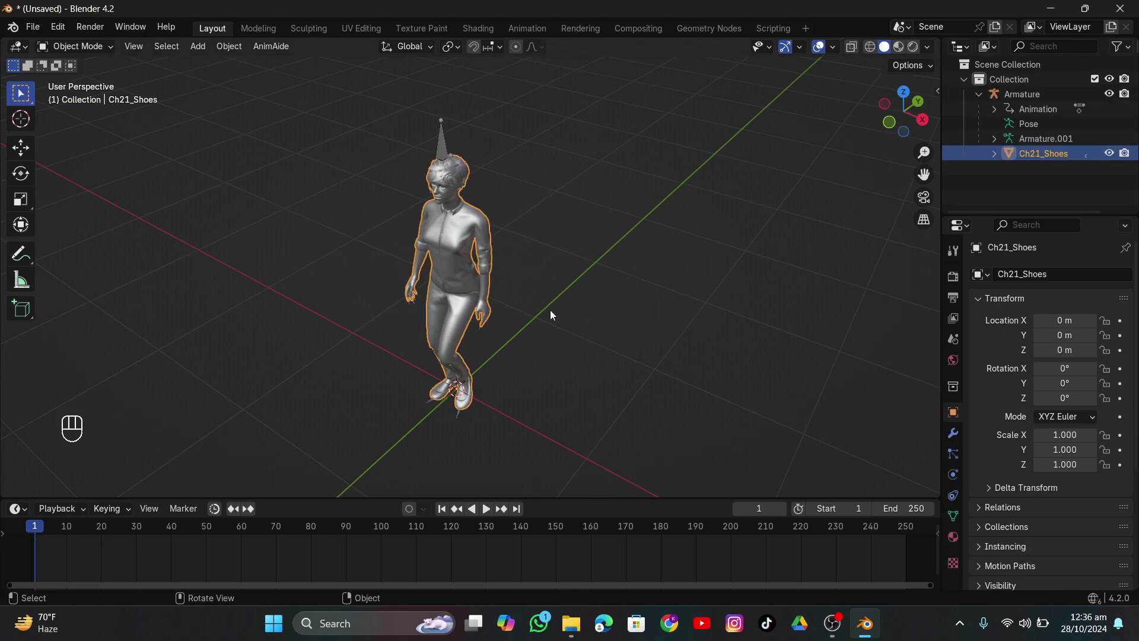
middle_click_drag(550, 310, 555, 312)
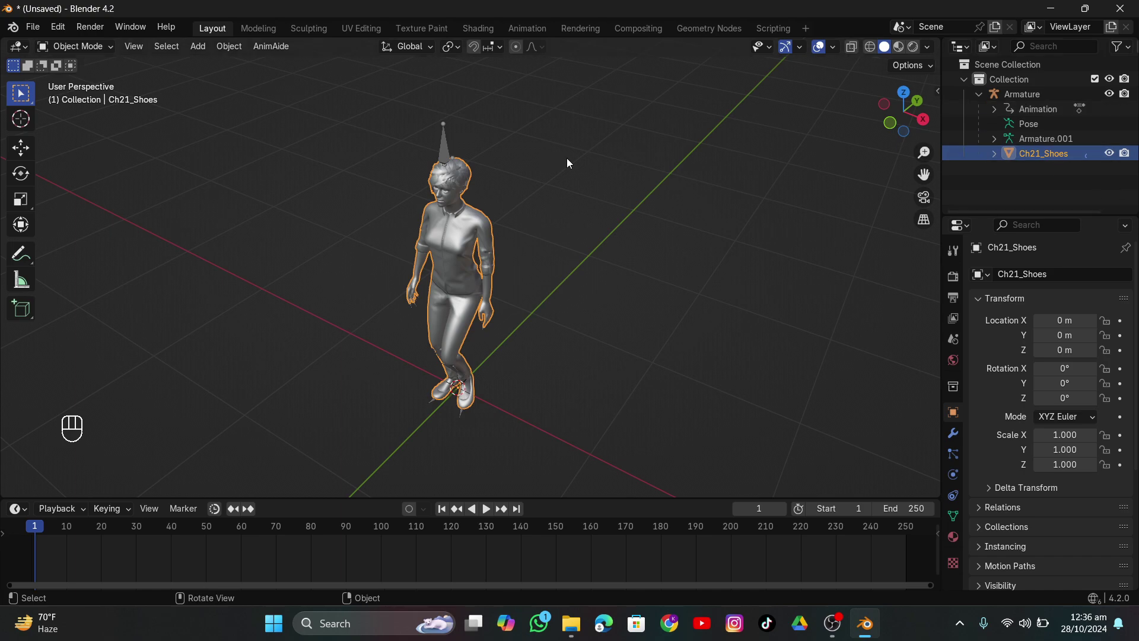
key("m")
left_click(499, 158)
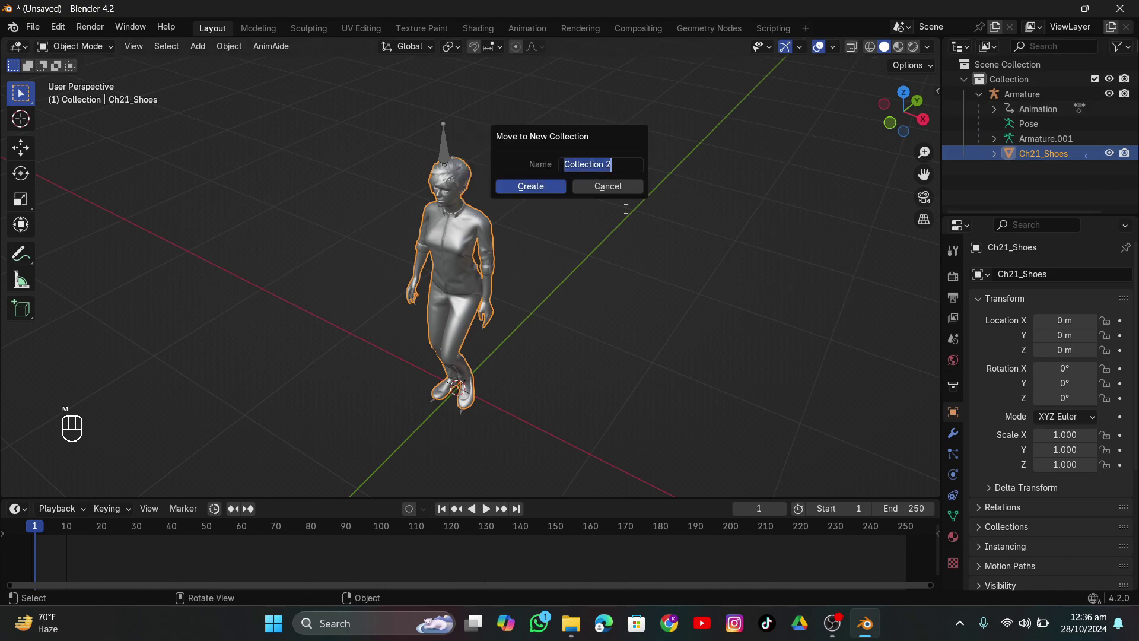
type("HUman")
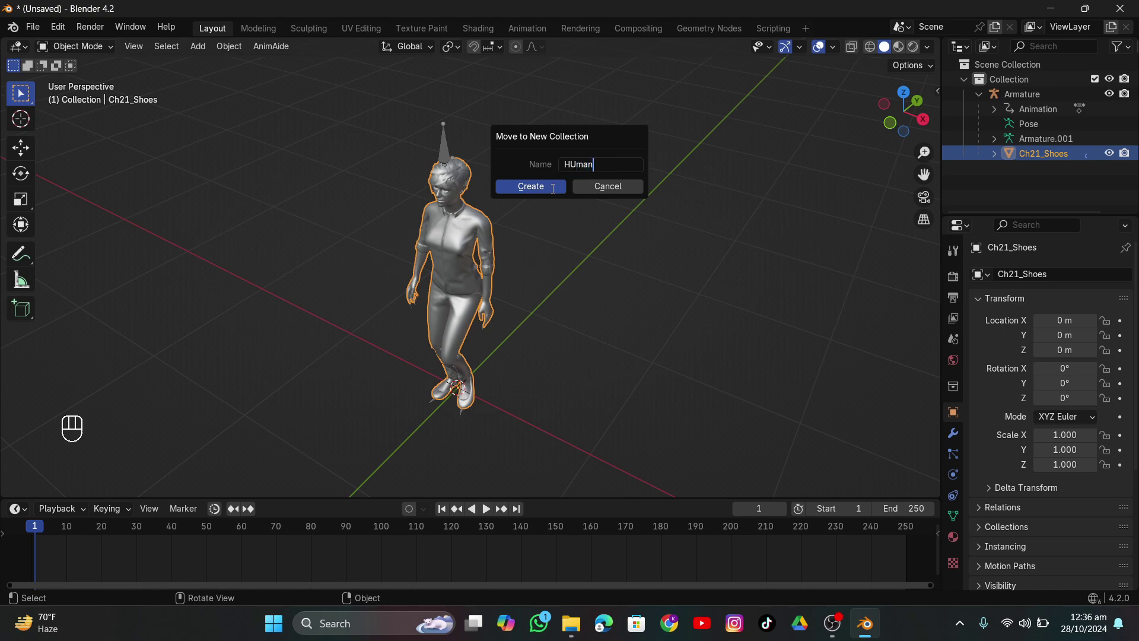
left_click(553, 187)
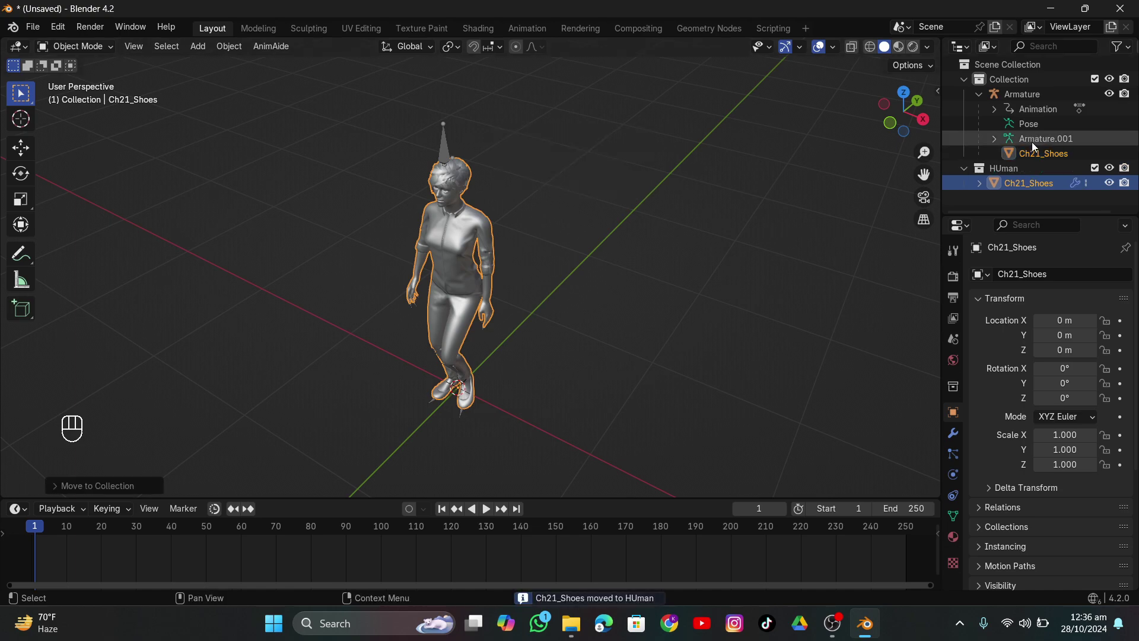
left_click(979, 93)
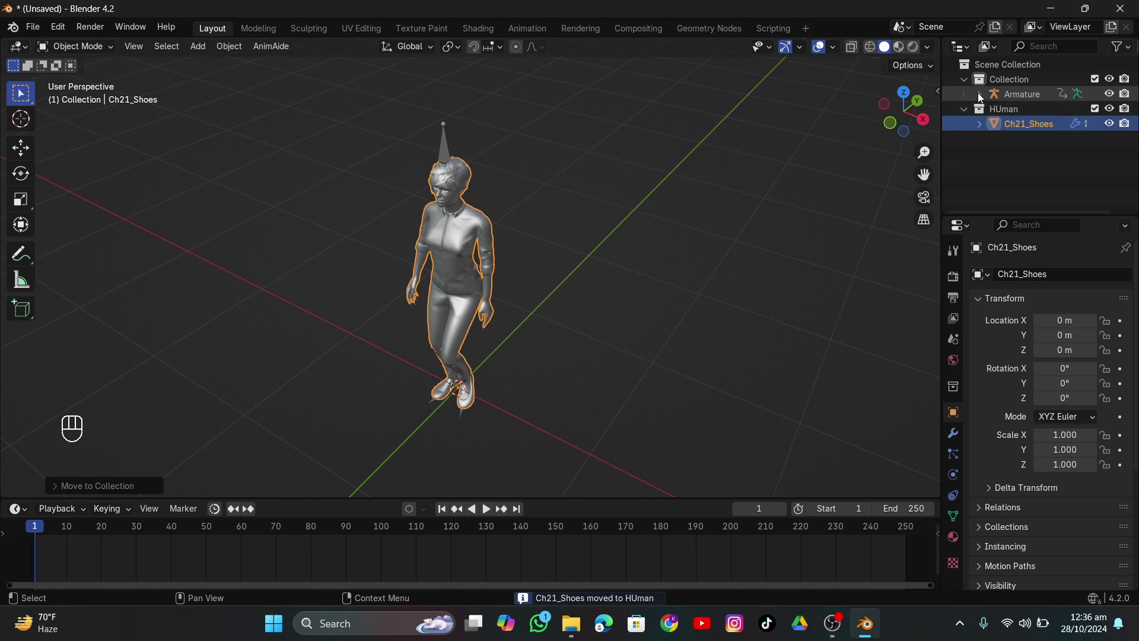
Move the walking character's armature to a new collection named Armature
left_click(1015, 93)
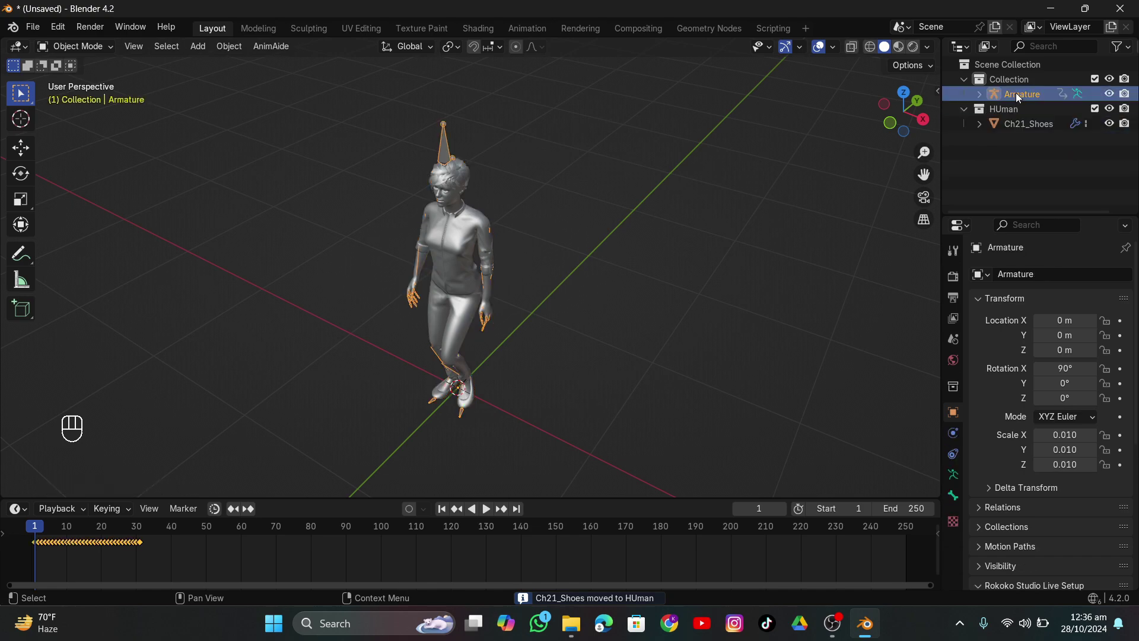
key("m")
left_click(640, 123)
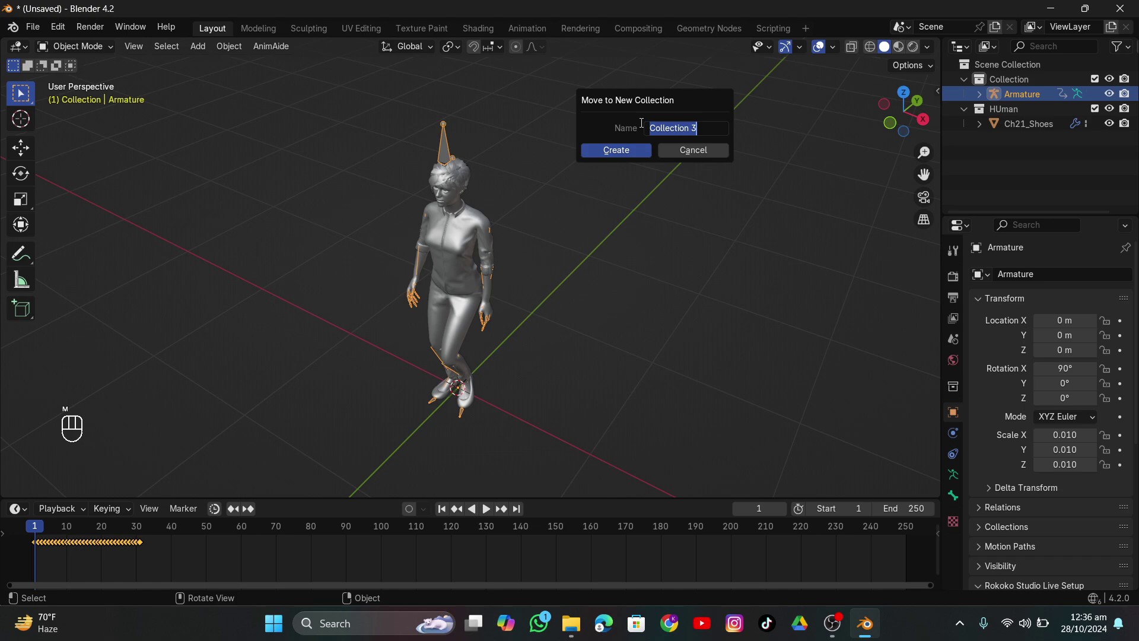
type("Armature")
key("Return")
key("Return")
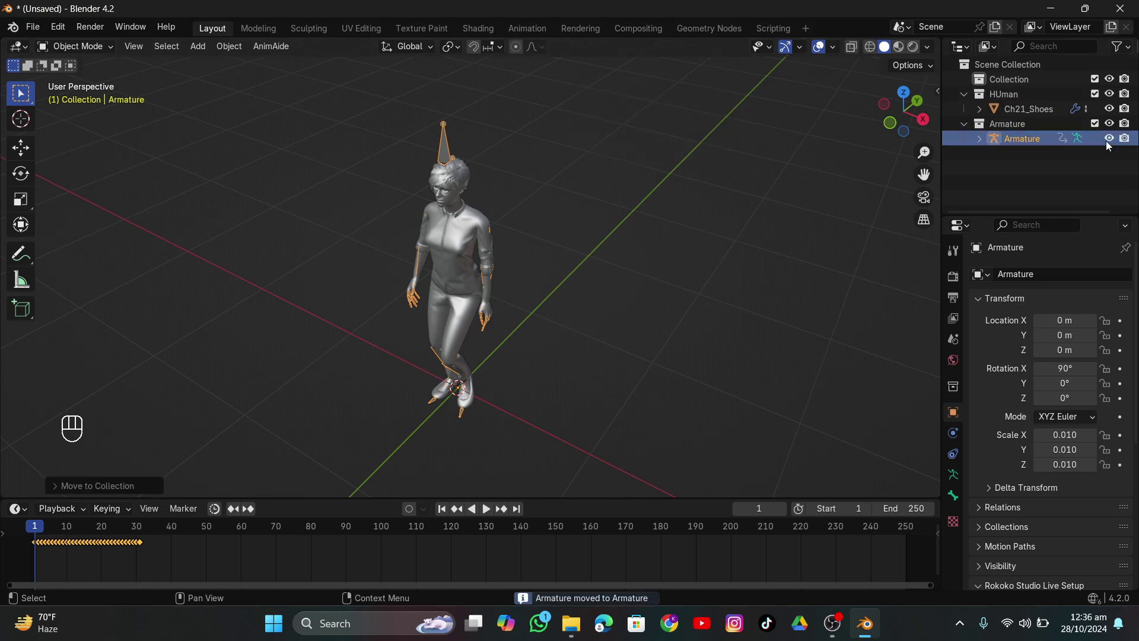
Make the original Collection active and exclude the HUman and Armature collections from the view layer
left_click(962, 94)
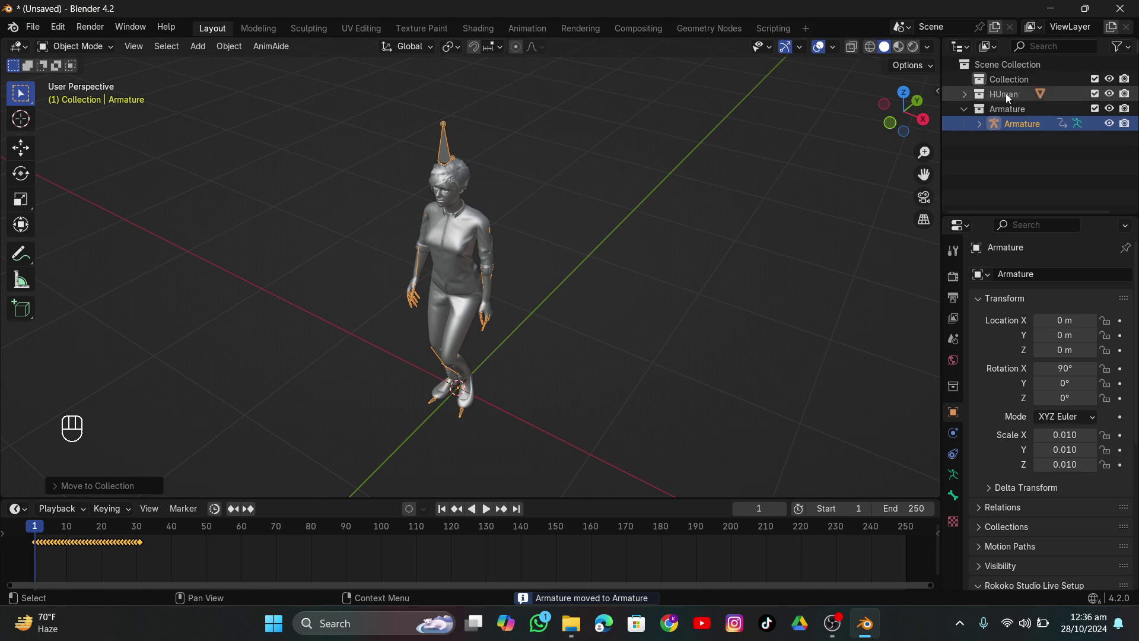
left_click(1003, 94)
left_click(964, 94)
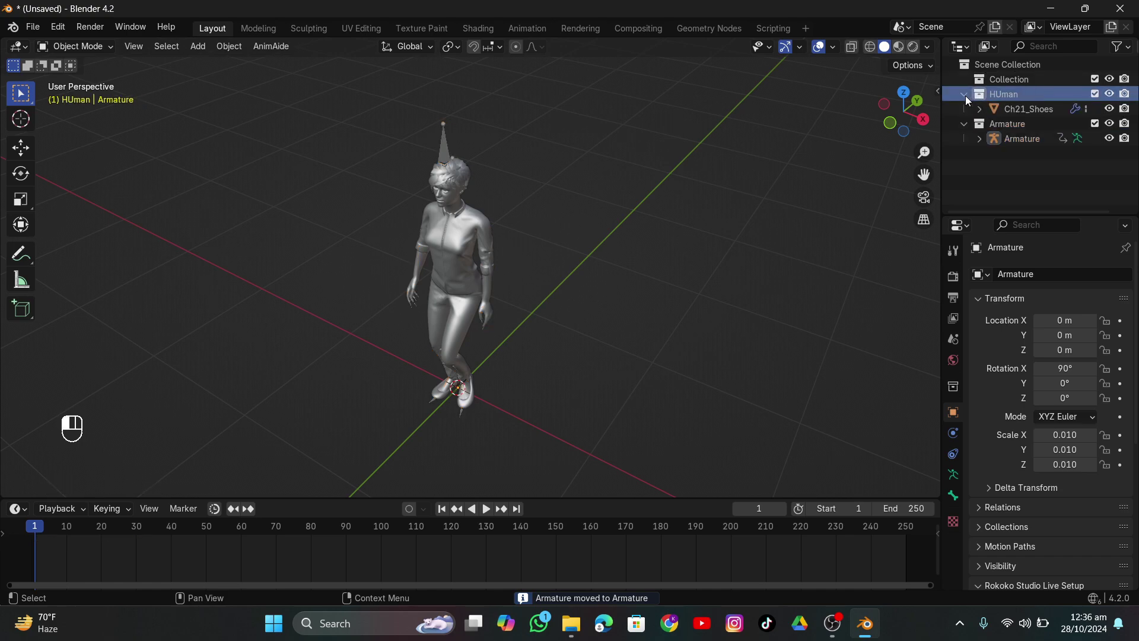
left_click(1003, 79)
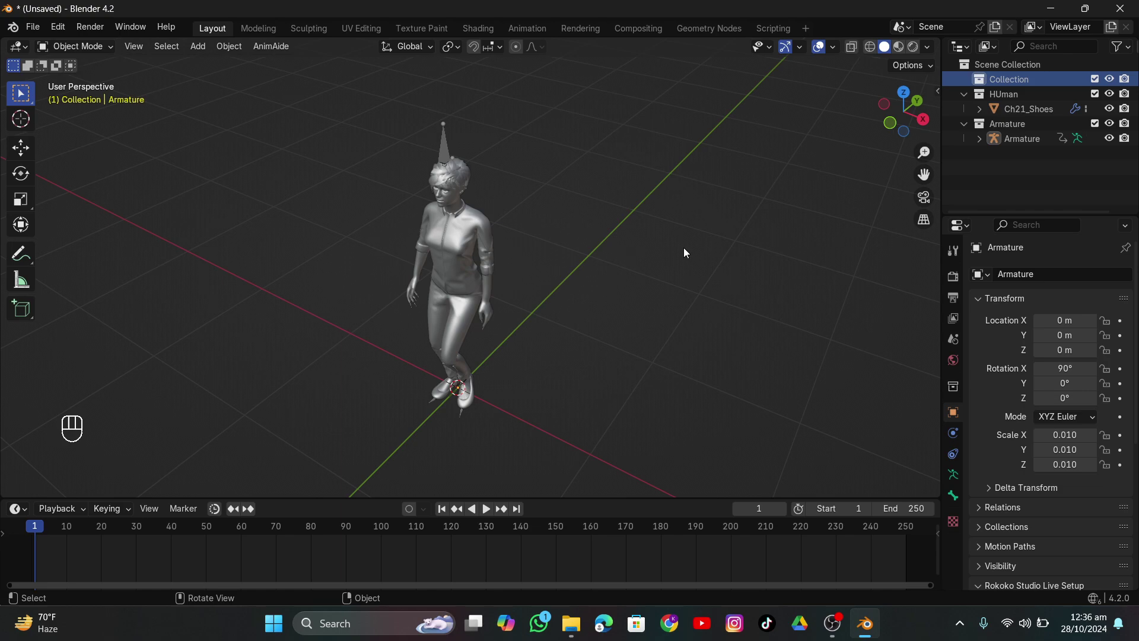
scroll(577, 275, "down", 4)
mouse_move(576, 275)
middle_mouse_down()
mouse_move(602, 265)
mouse_move(574, 283)
middle_mouse_up()
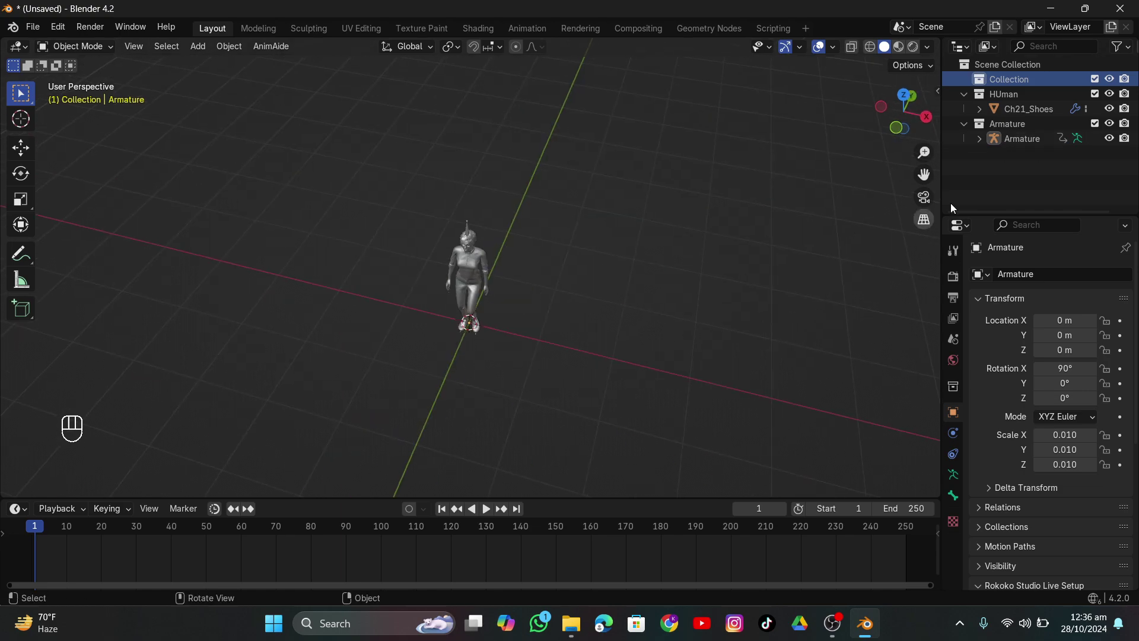
left_click(1094, 94)
left_click(1095, 109)
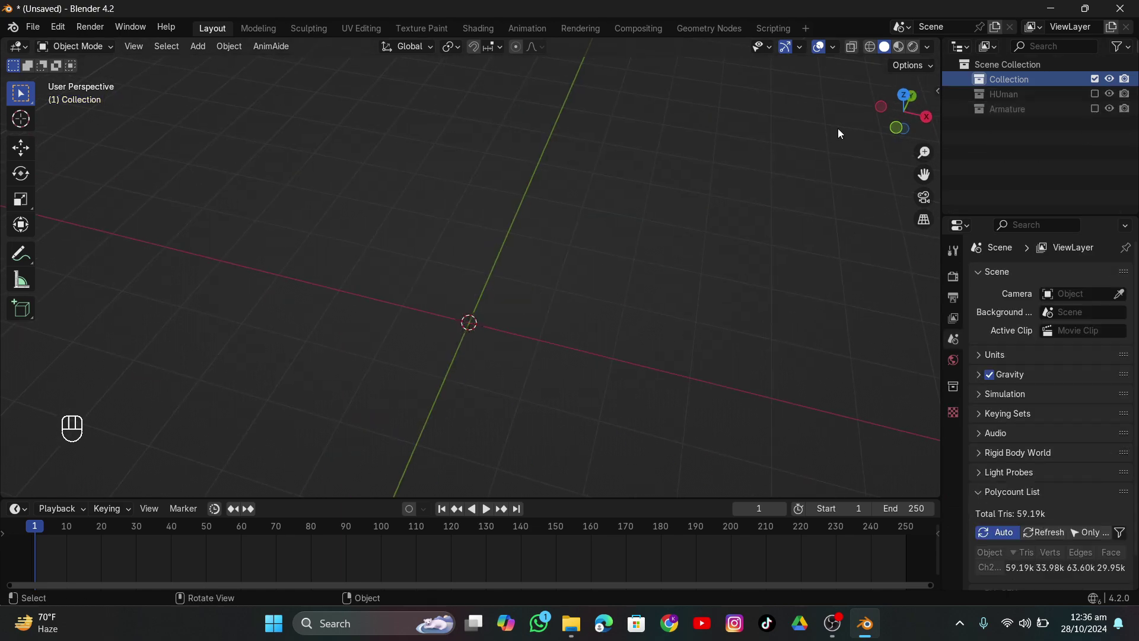
Import the FBX file Walk (1).fbx into the active Collection
left_click(33, 27)
mouse_move(49, 237)
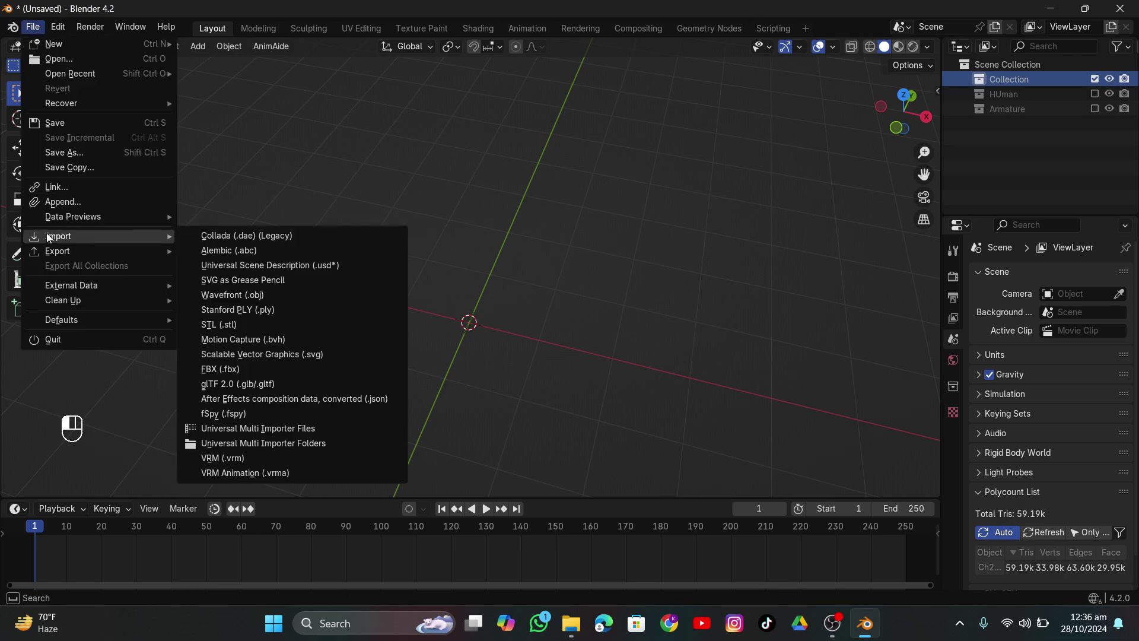
left_click(247, 370)
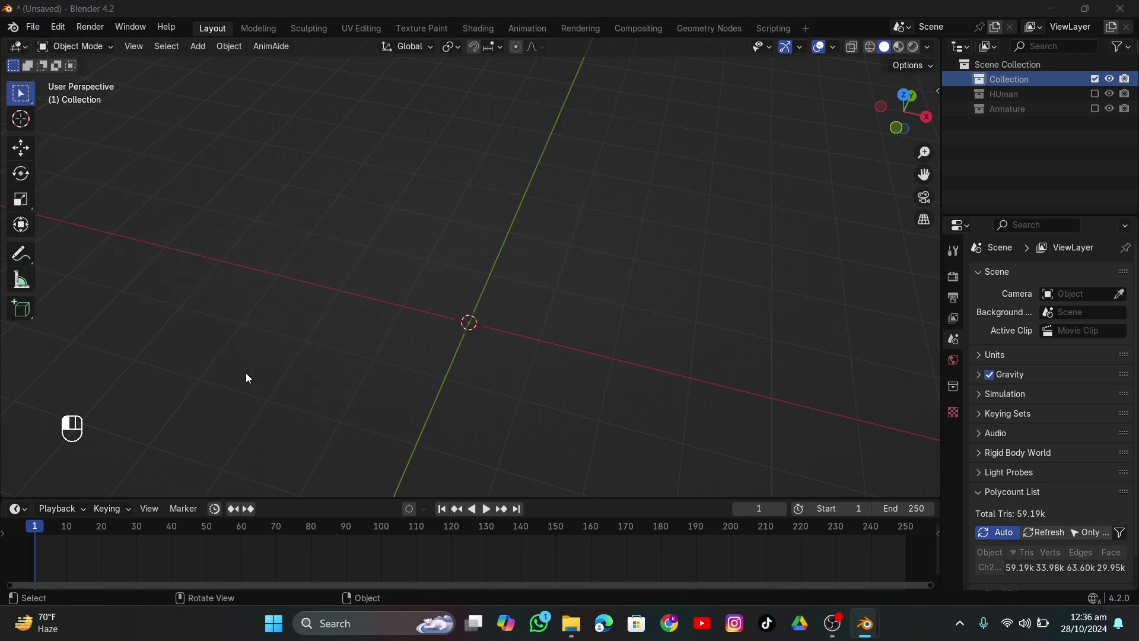
left_click(666, 211)
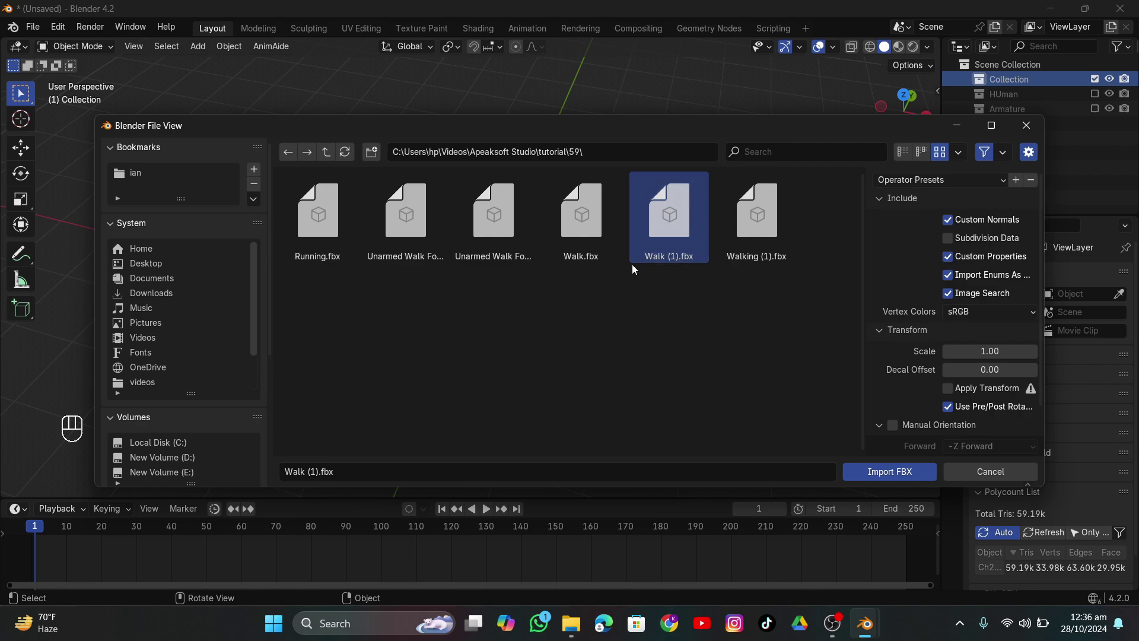
left_click(867, 474)
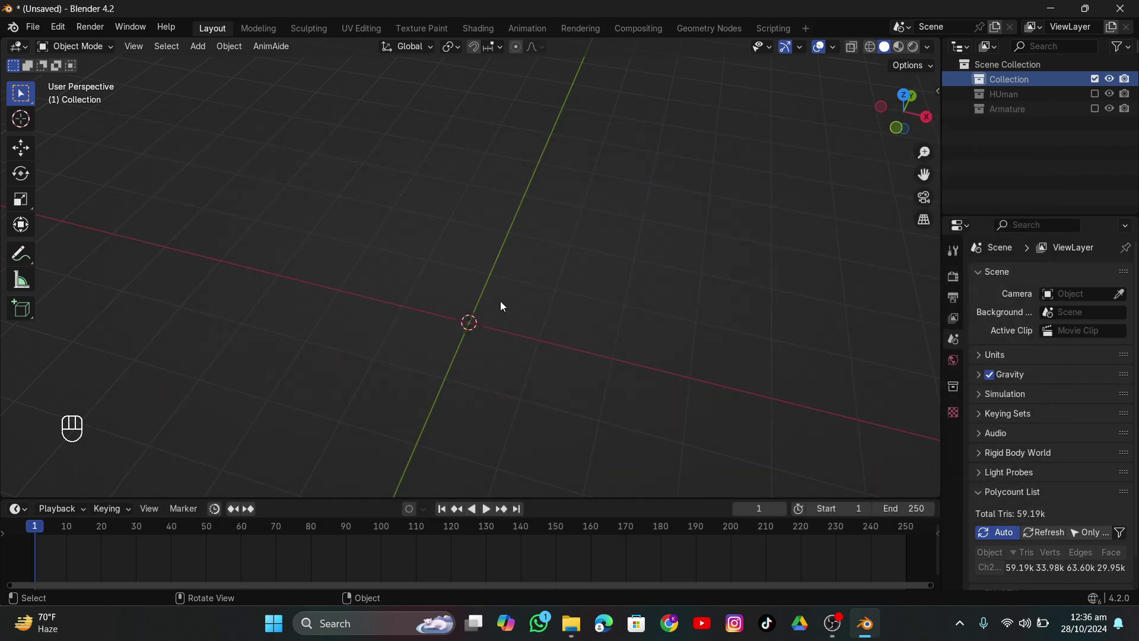
Select only the Walk (1) character's armature and set its F-curve extrapolation to Make Cyclic (F-Modifier)
middle_click_drag(500, 304, 554, 338)
scroll(549, 339, "up", 2)
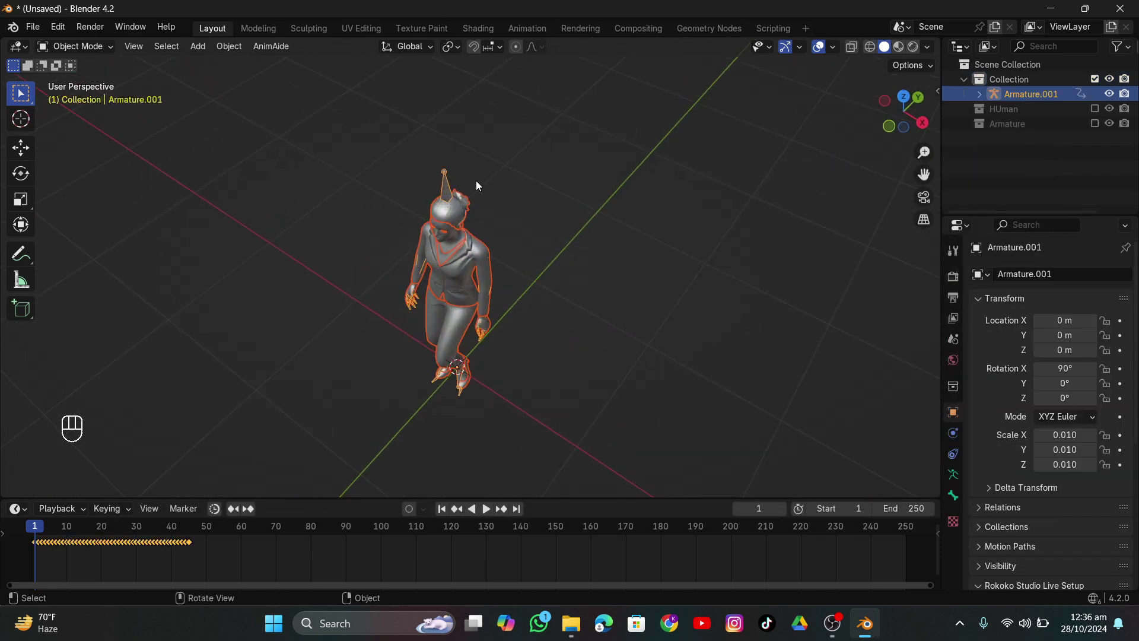
left_click(438, 170)
key("shift+e")
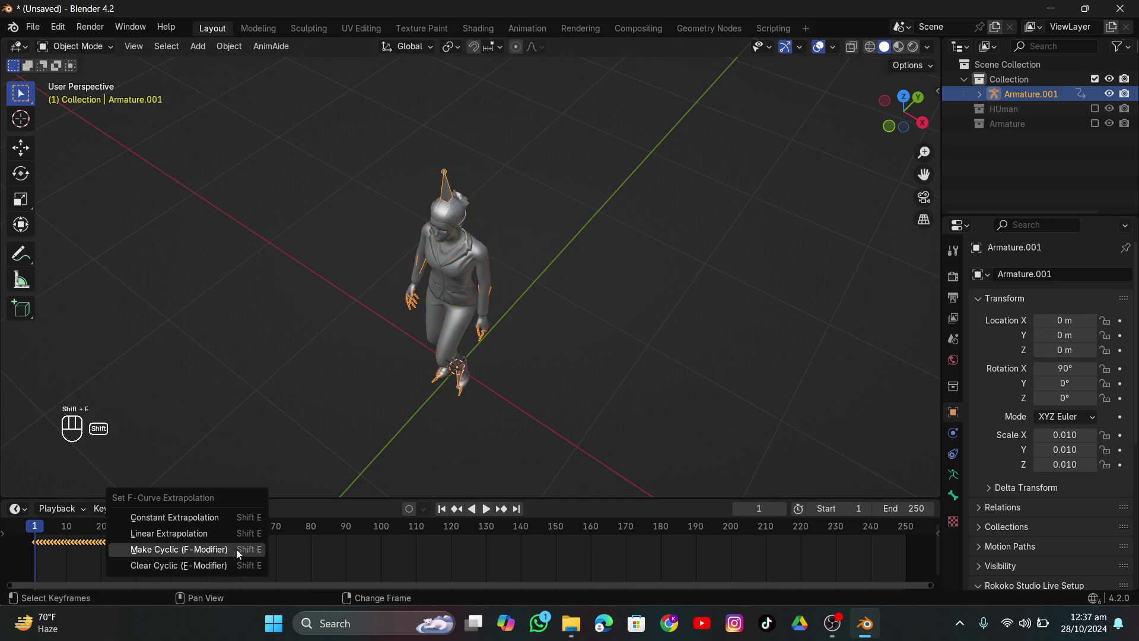
left_click(203, 551)
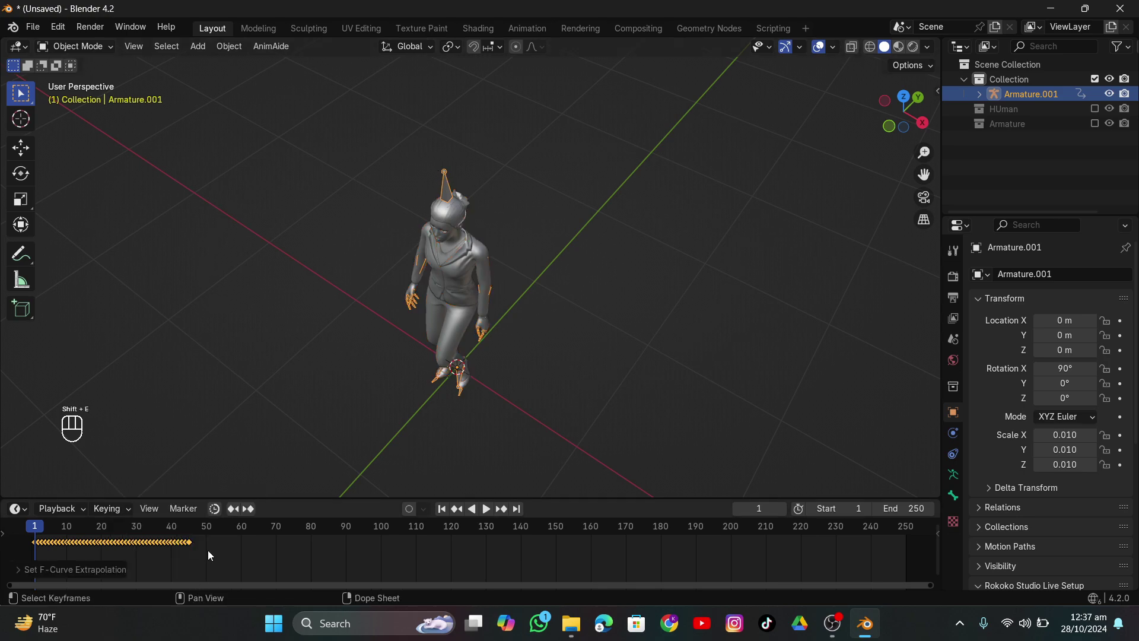
Join all the Ch07 meshes under the armature, from Ch07_Body to Ch07_Suit, into one object with Ch07_Body active
left_click(978, 93)
scroll(1023, 131, "down", 2)
left_click(1023, 132)
scroll(1031, 100, "down", 2)
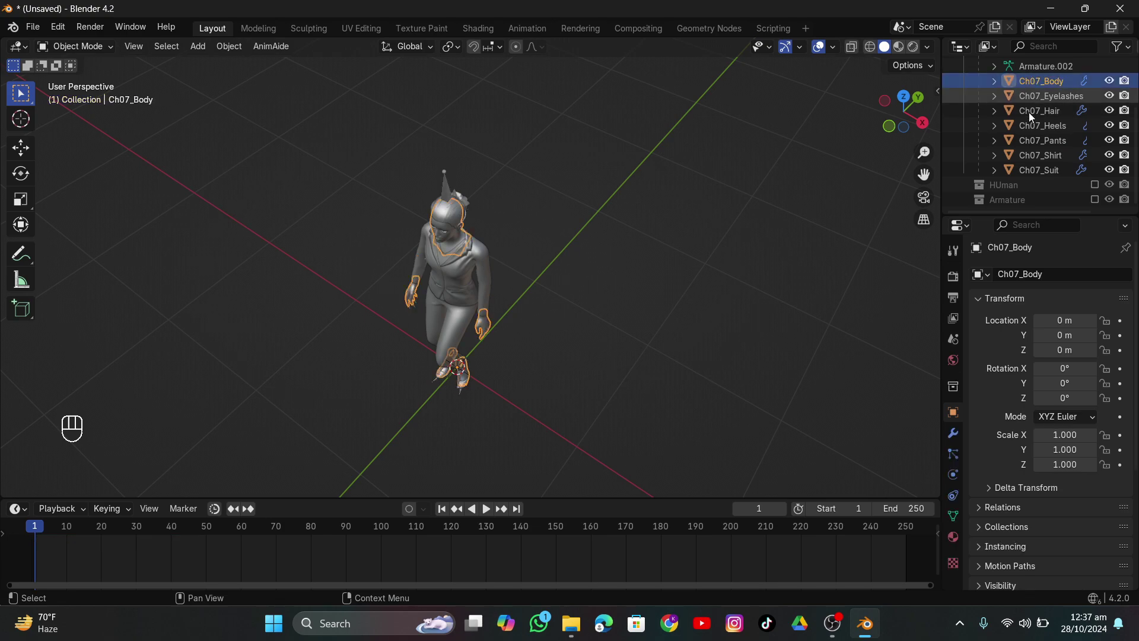
left_click(1039, 170, "shift")
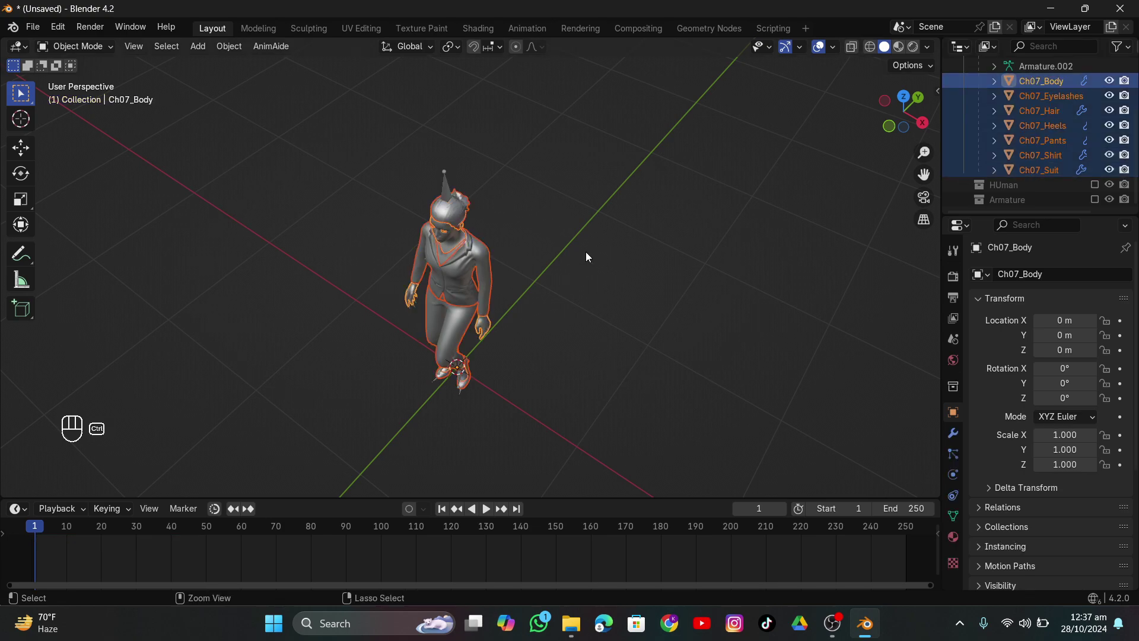
key("ctrl+j")
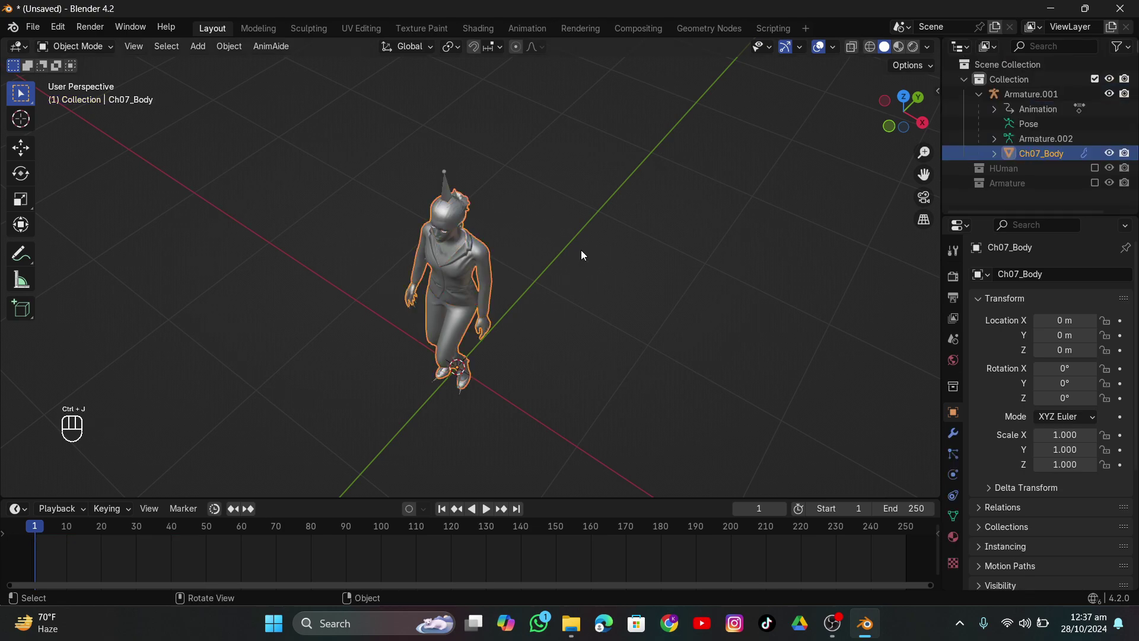
Move the joined Ch07_Body mesh to the HUman collection and its armature to the Armature collection
key("m")
left_click(557, 302)
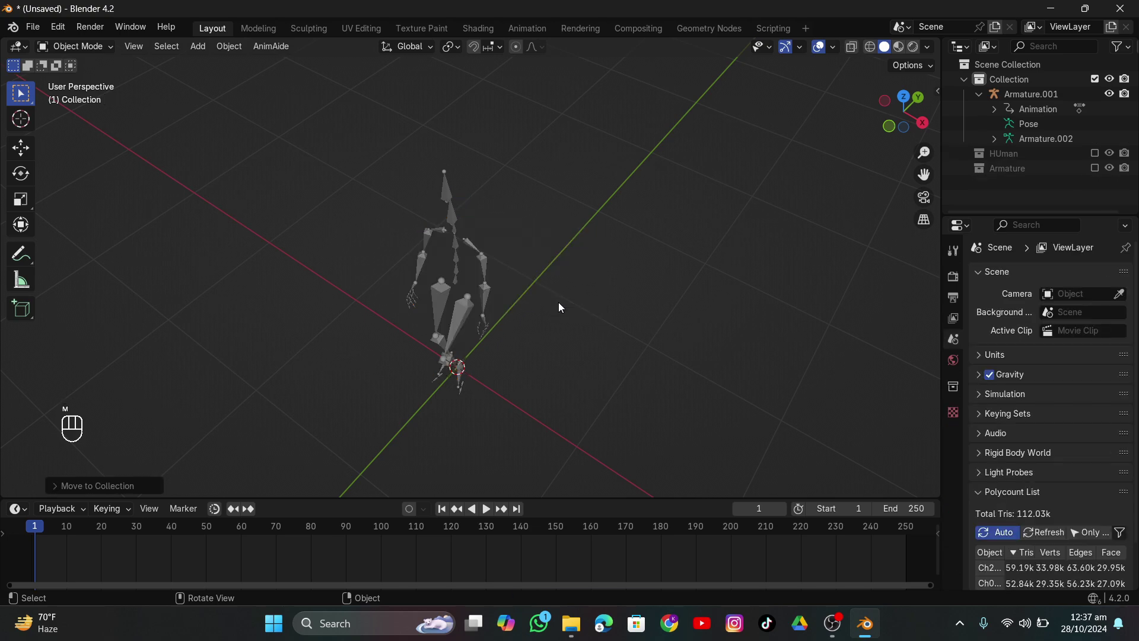
left_click(1015, 97)
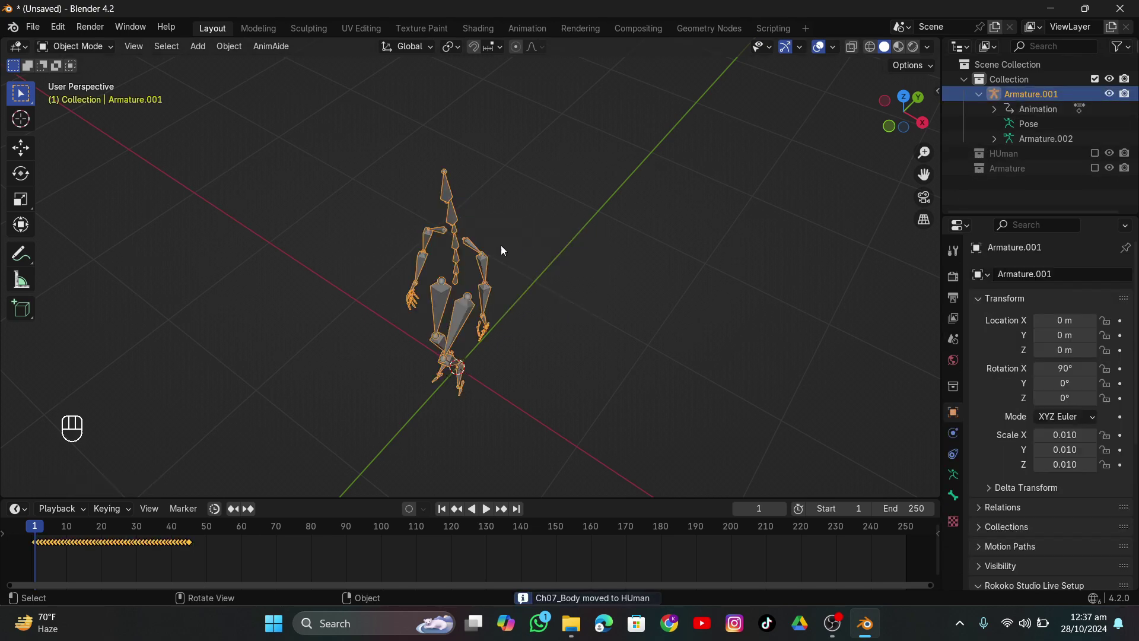
key("m")
left_click(447, 263)
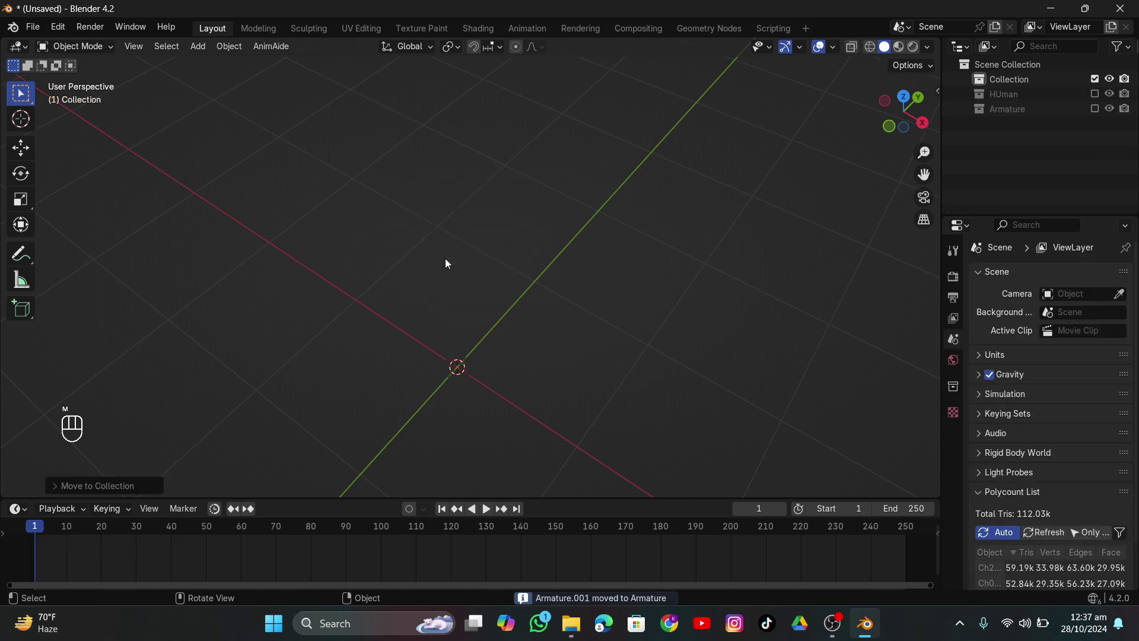
Briefly include the HUman and Armature collections to check their contents, and exclude both again
left_click(1094, 94)
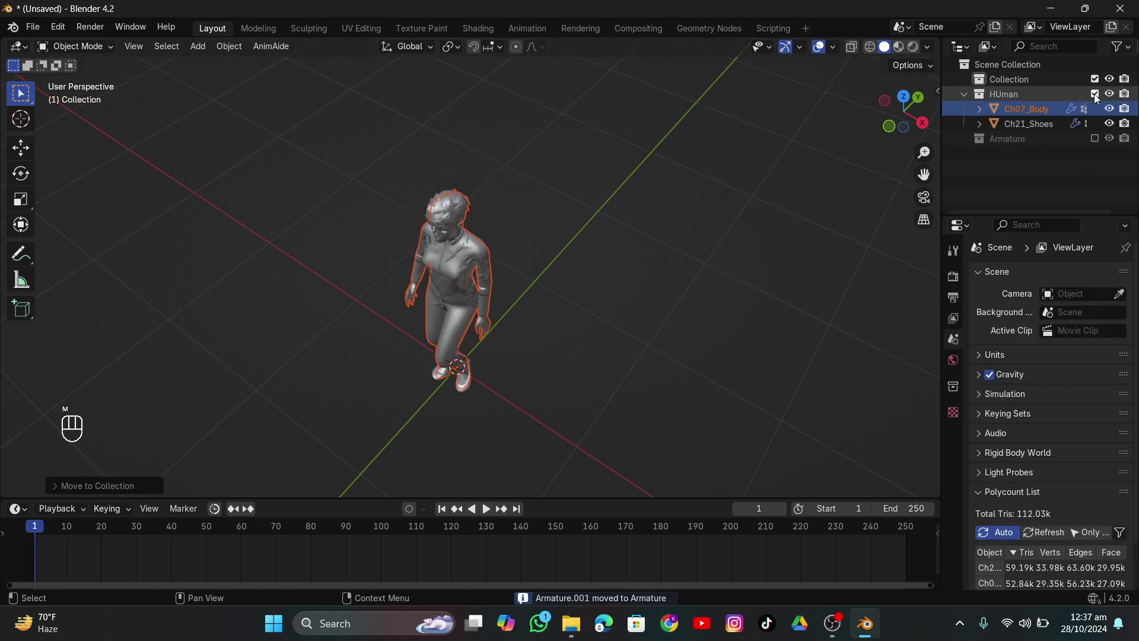
left_click(1095, 138)
left_click(1095, 138)
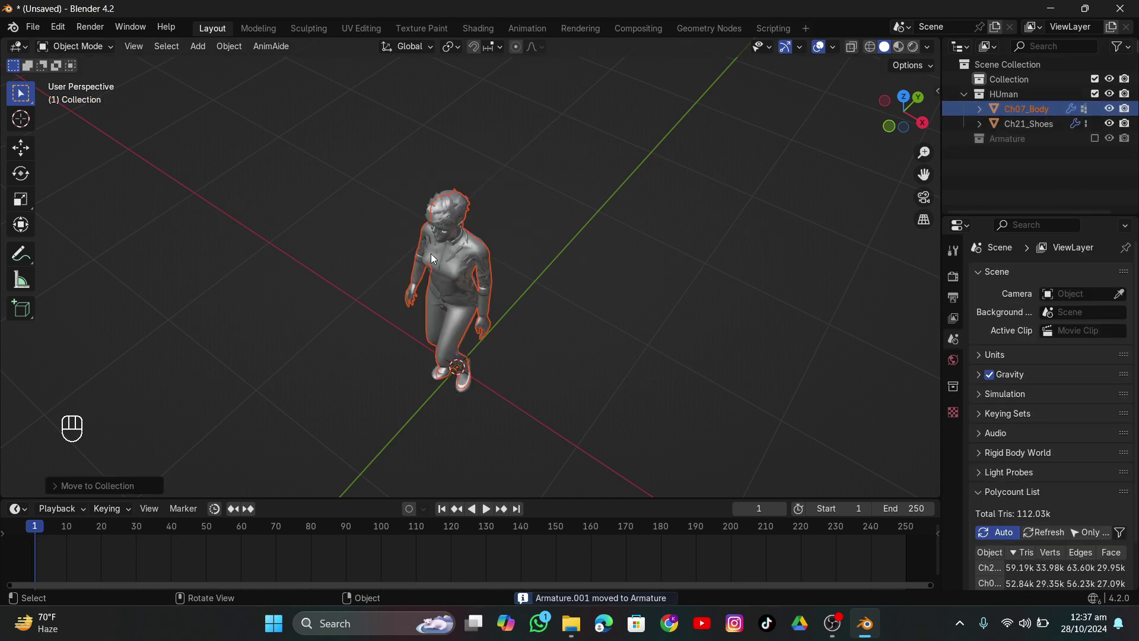
left_click(1094, 94)
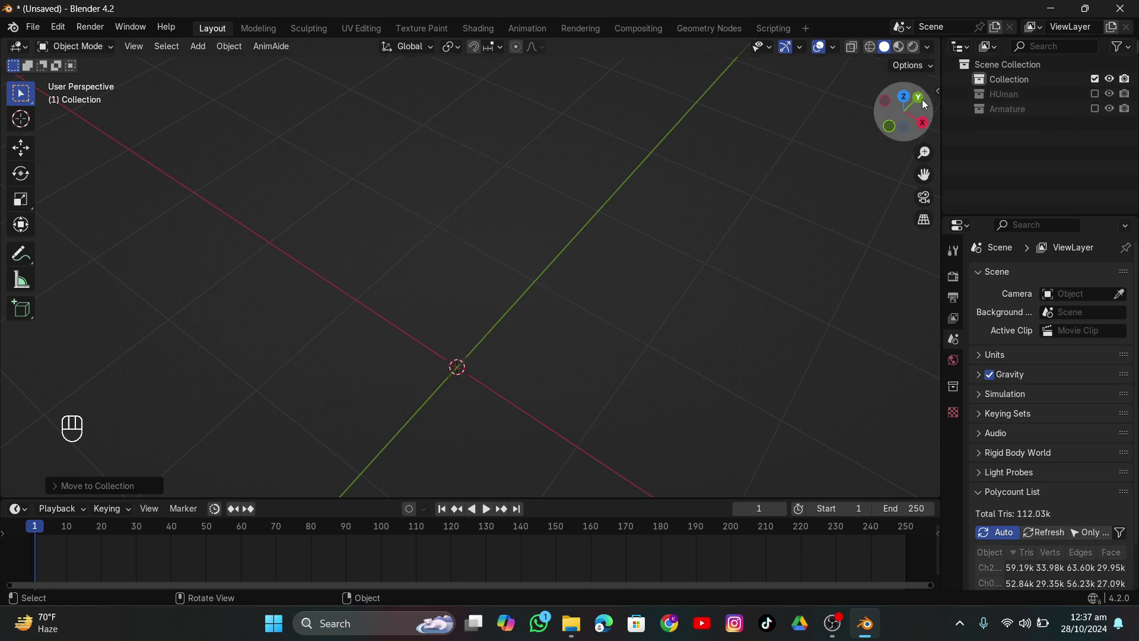
Import the FBX file Walking (1).fbx into the original Collection
middle_click_drag(379, 166, 320, 165)
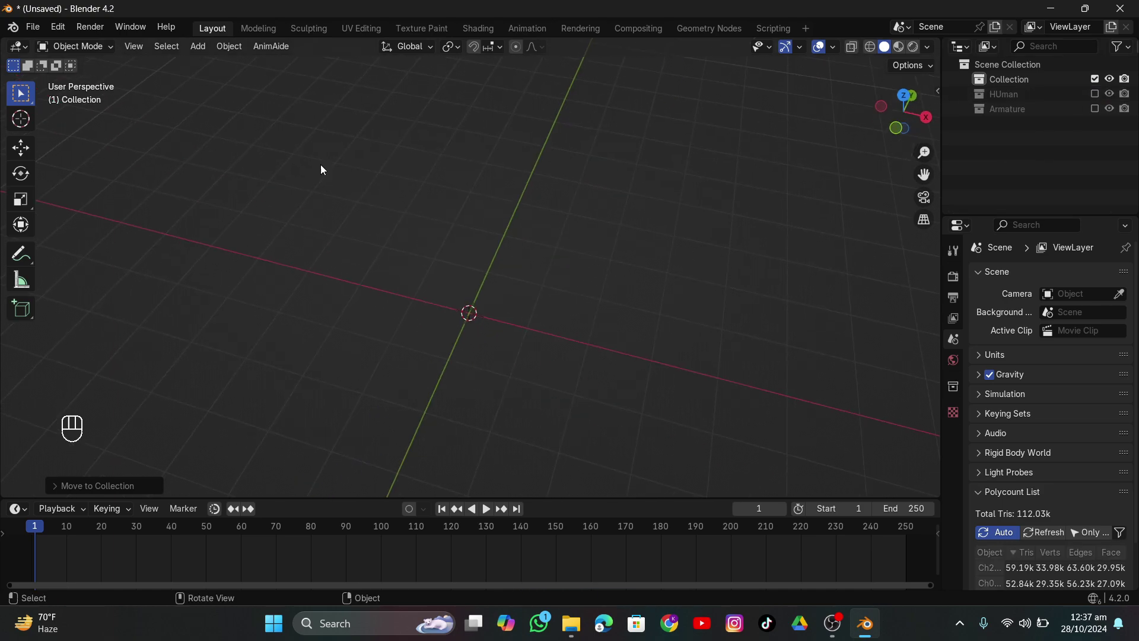
left_click(33, 28)
mouse_move(47, 237)
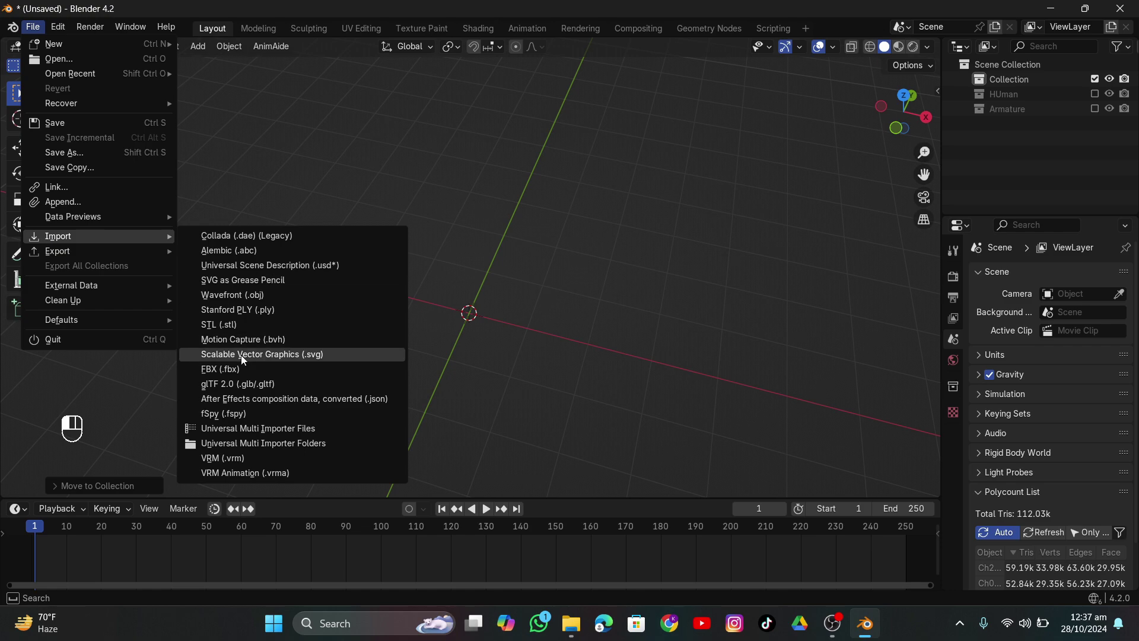
left_click(255, 369)
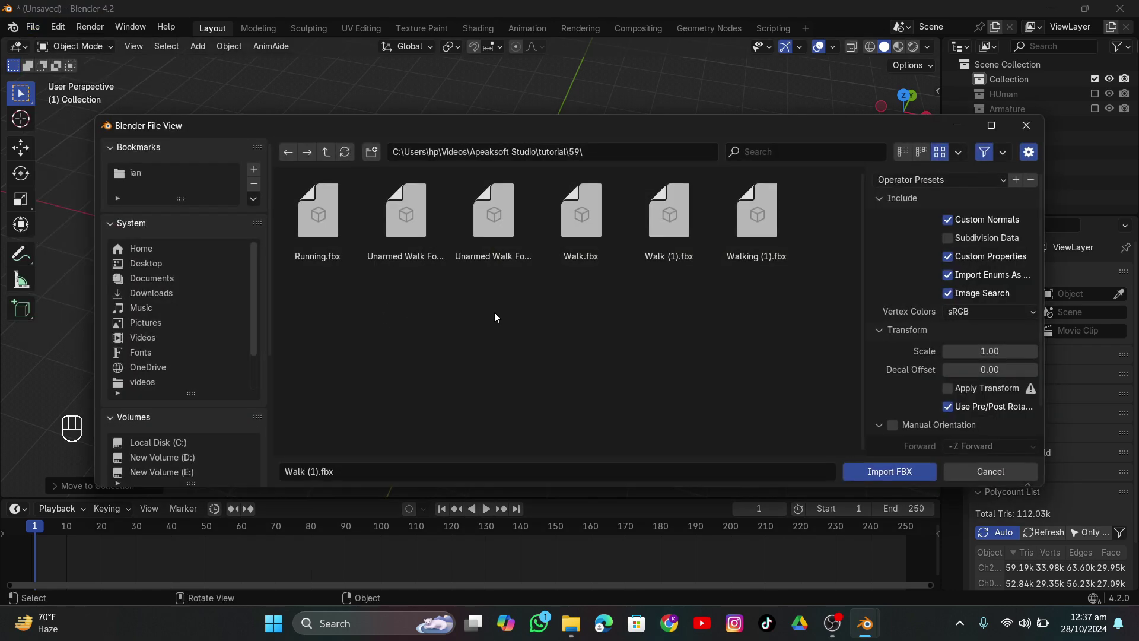
left_click(765, 236)
left_click(891, 474)
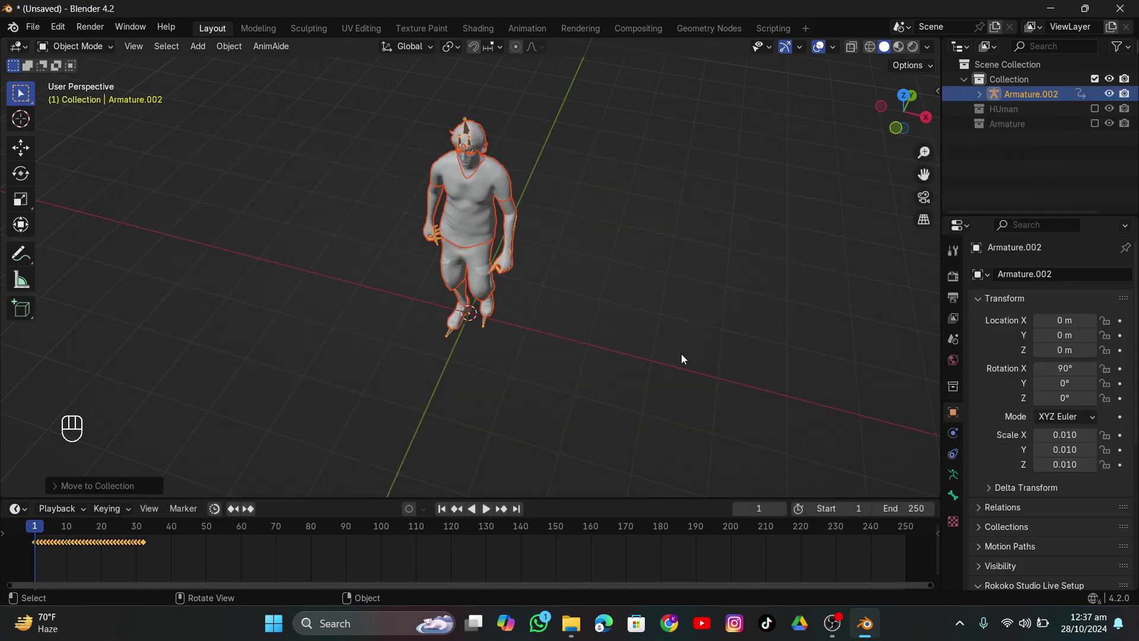
Set the F-curve extrapolation of the Walking (1) character's armature to Make Cyclic (F-Modifier)
middle_click_drag(682, 353, 639, 195)
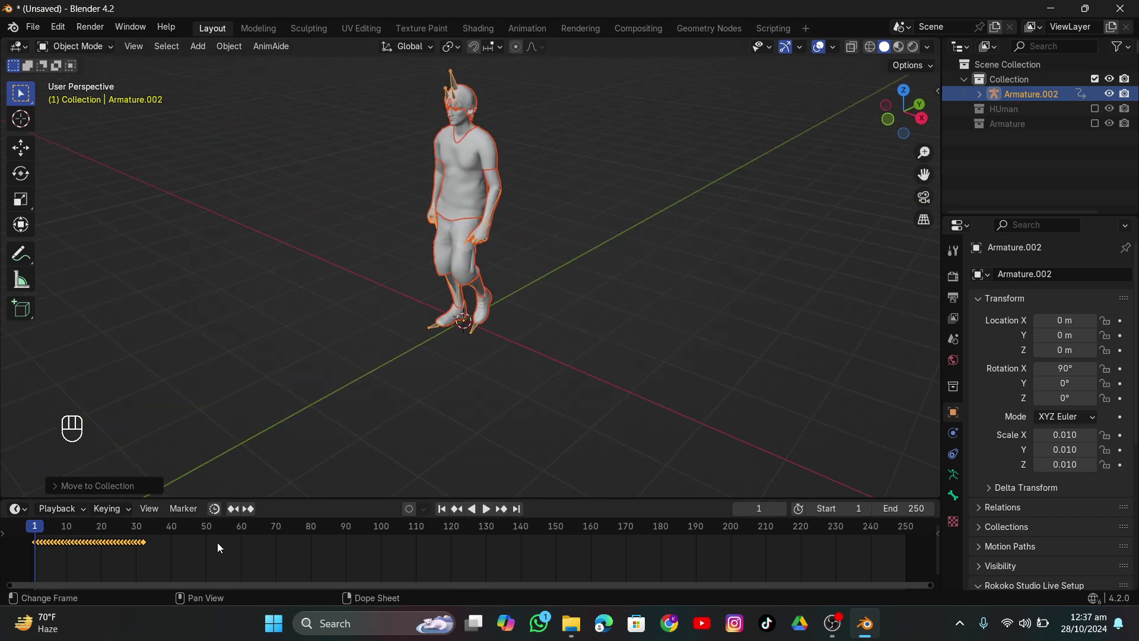
key("shift+e")
left_click(184, 539)
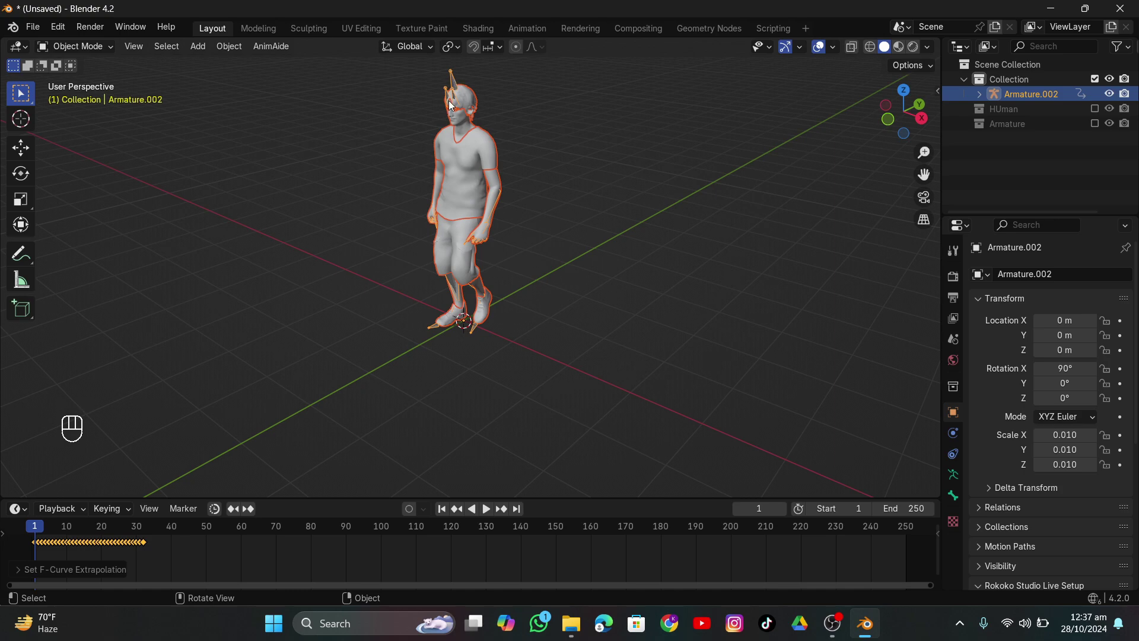
Join all the meshes under the new armature, from Body to Tops, into one object with Body active
left_click(980, 93)
scroll(1038, 147, "down", 1)
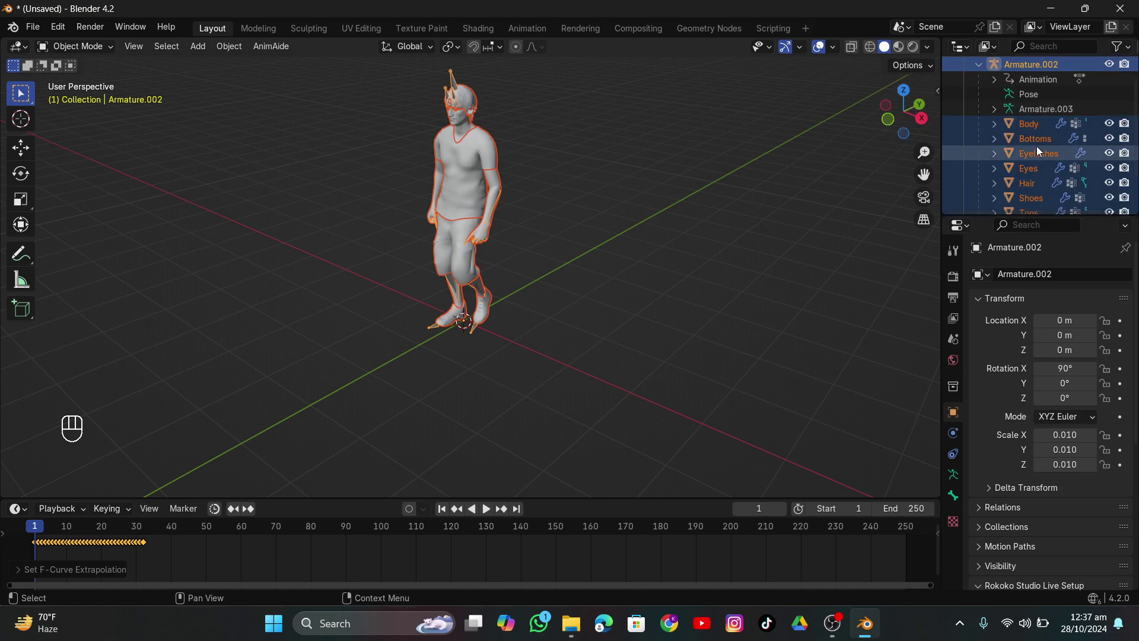
left_click(1034, 124)
scroll(1035, 170, "down", 2)
left_click(1034, 169, "shift")
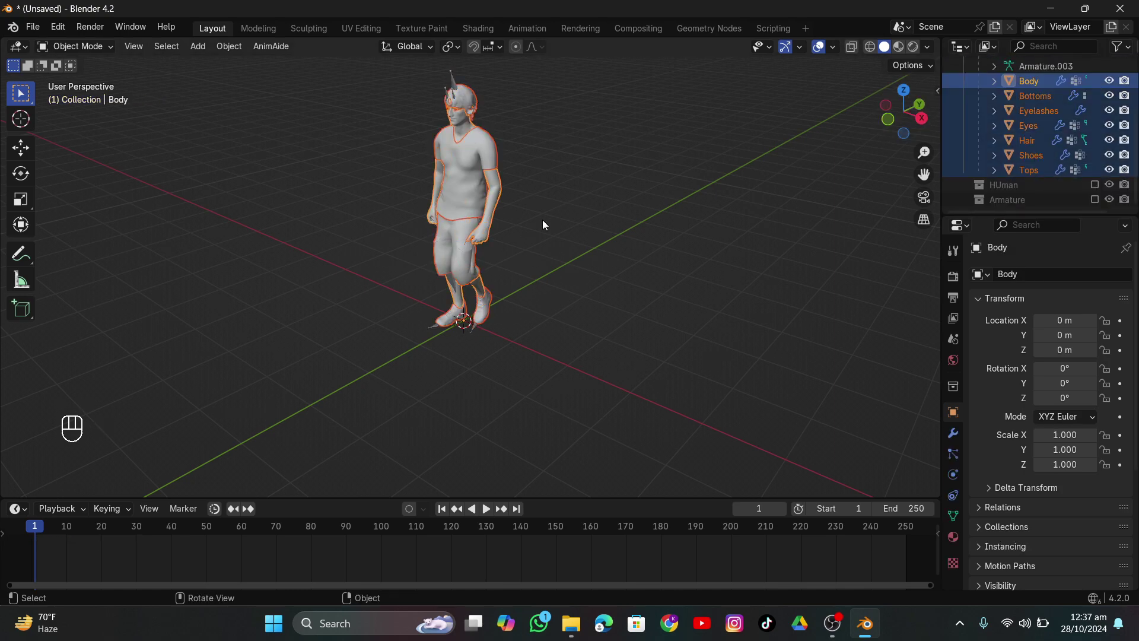
key("ctrl+j")
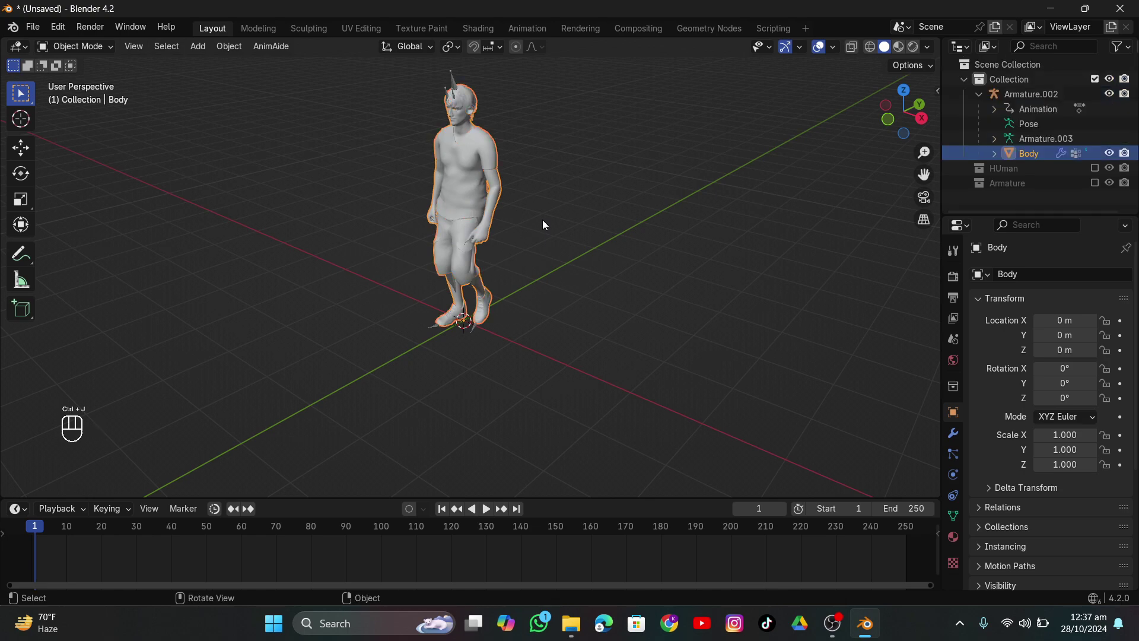
Move the joined Body mesh to the HUman collection and its armature to the Armature collection
key("m")
left_click(474, 205)
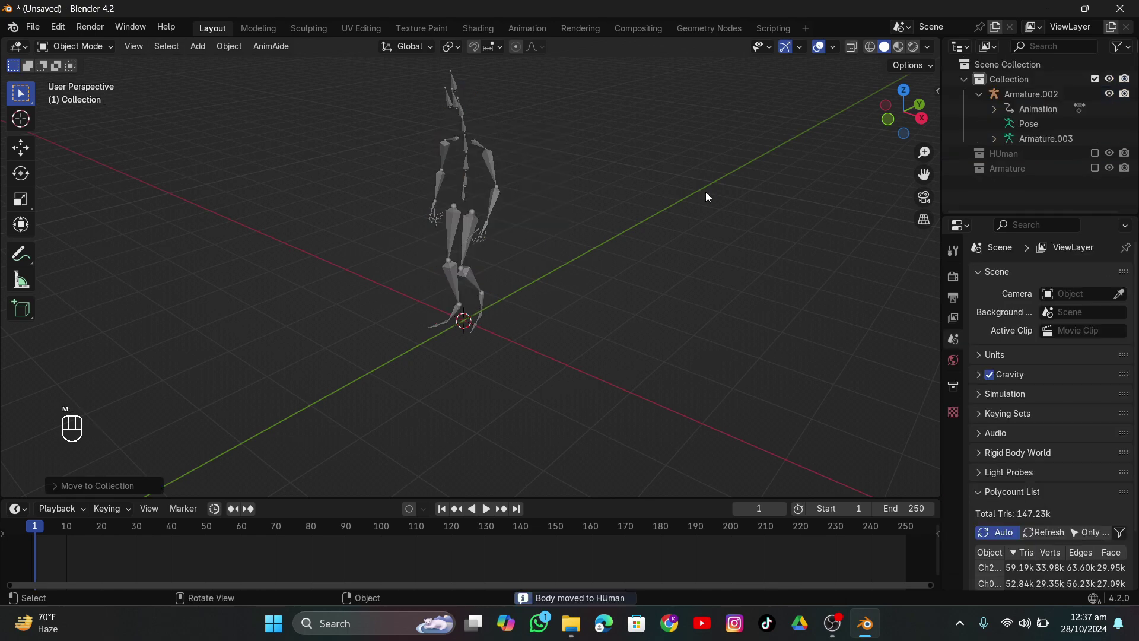
left_click(1028, 95)
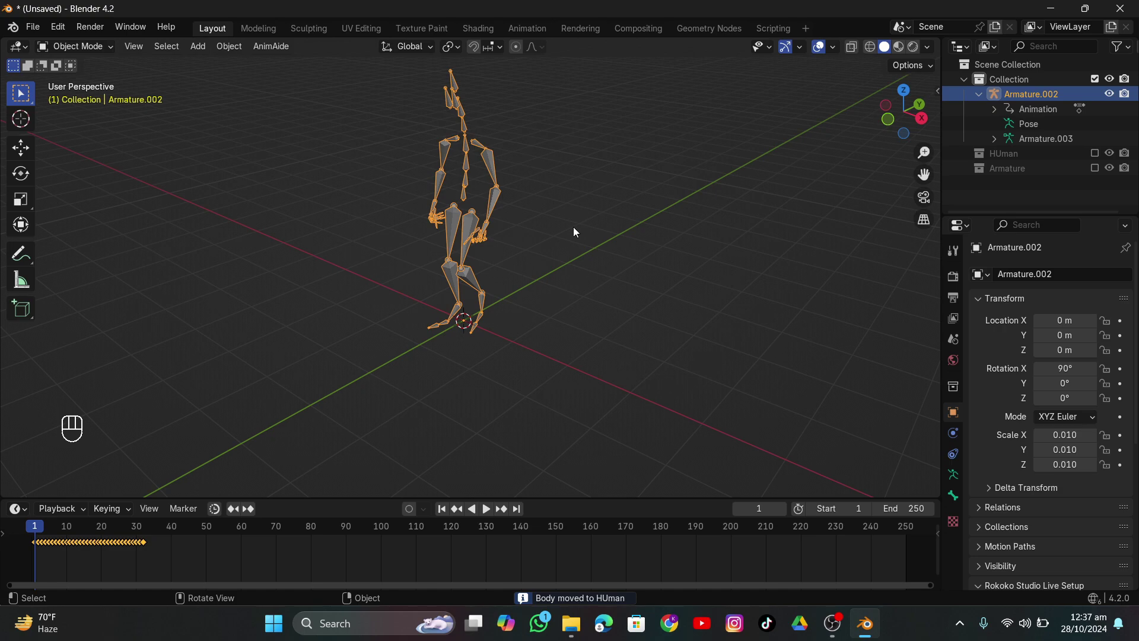
key("m")
left_click(522, 243)
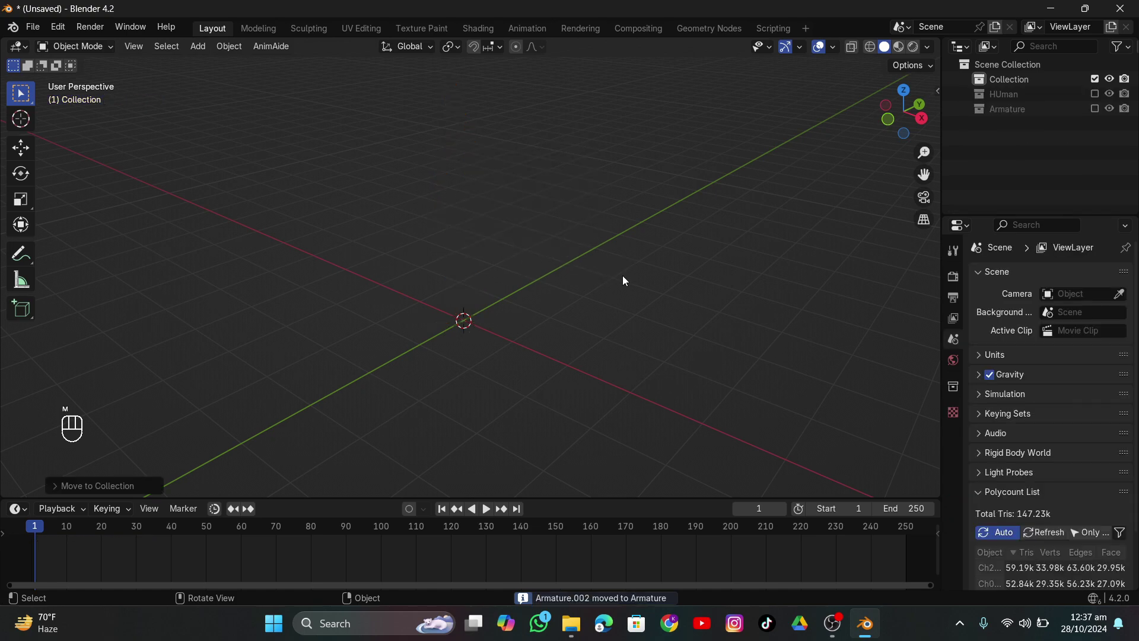
Import the FBX file Unarmed Walk Forward.fbx into the original Collection
left_click(32, 26)
mouse_move(71, 236)
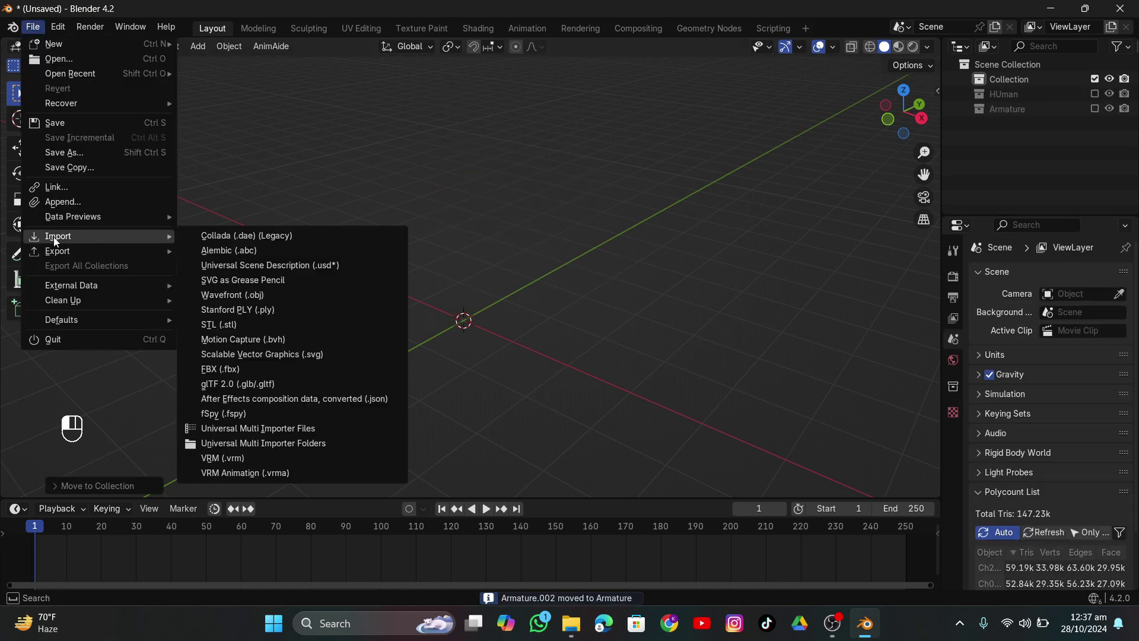
left_click(237, 368)
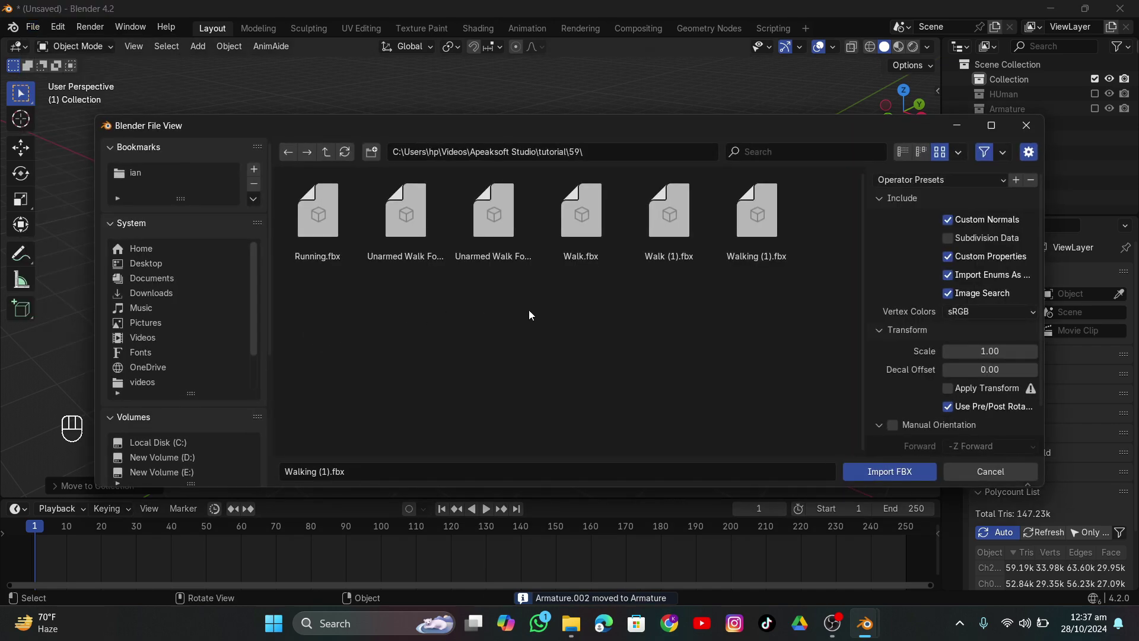
left_click_drag(404, 274, 491, 307)
double_click(417, 198)
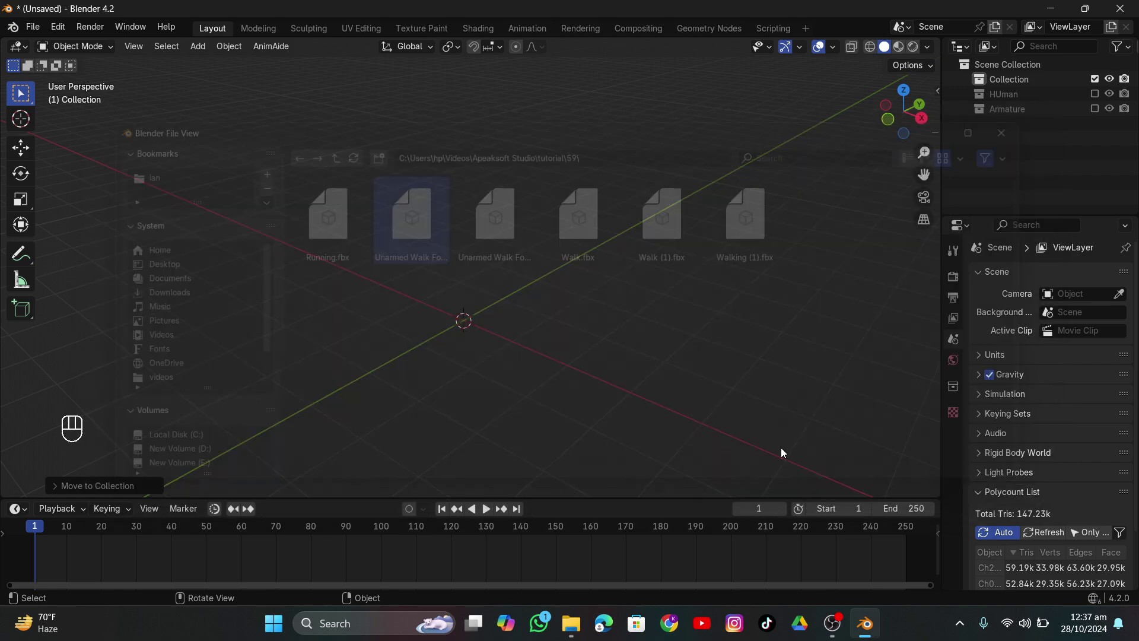
scroll(482, 351, "up", 5)
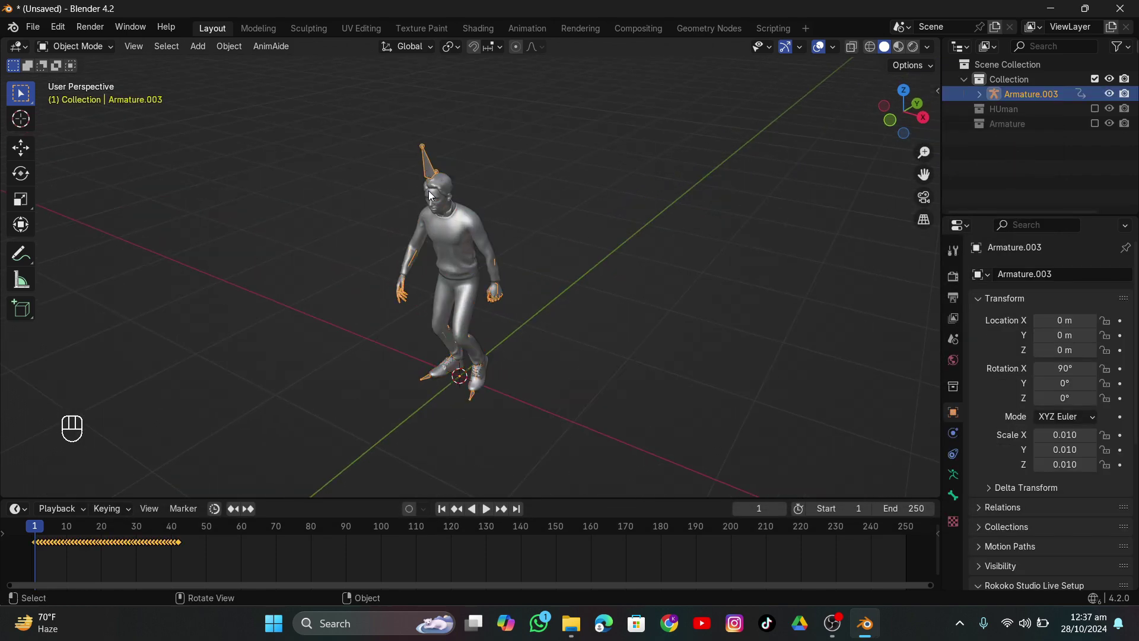
Set the new armature's F-curve extrapolation to Make Cyclic (F-Modifier) and move the armature to the Armature collection
key("shift+e")
left_click(240, 571)
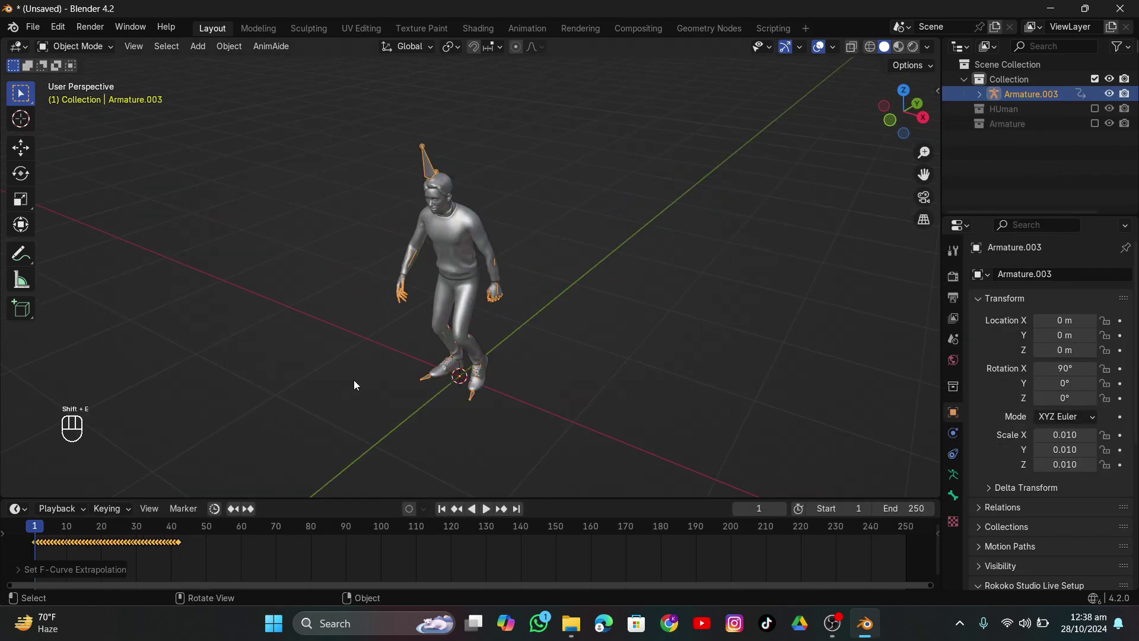
key("m")
left_click(337, 361)
Join the meshes from Ch31_Body to Ch31_Sweater with Ch31_Body active, and move the result to the HUman collection
left_click(461, 225)
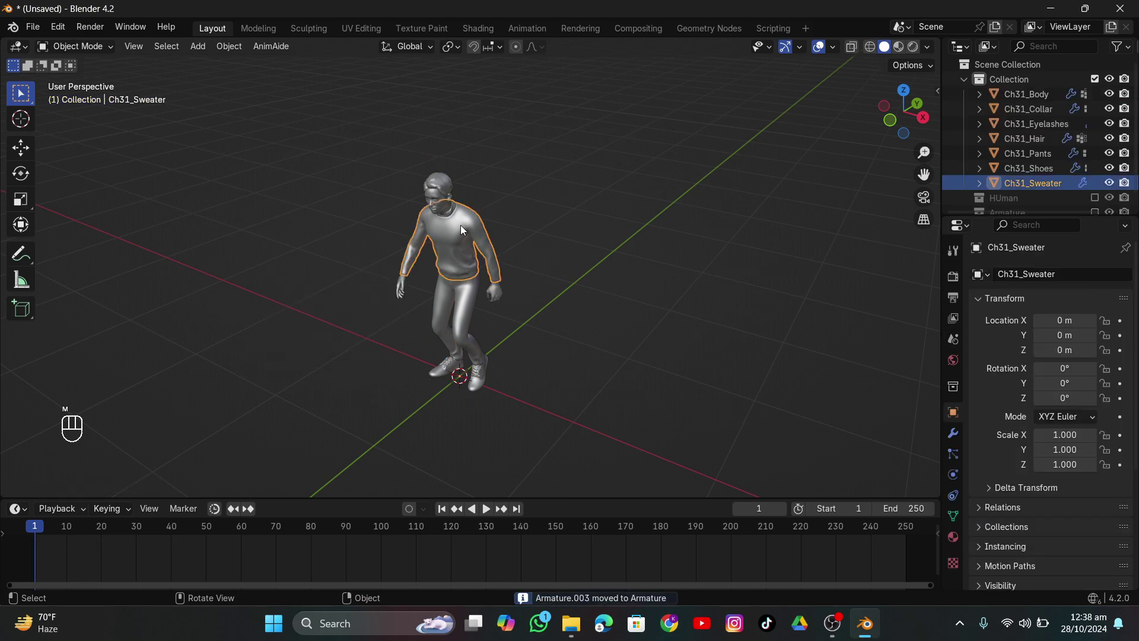
left_click(1015, 95)
left_click(1022, 183, "shift")
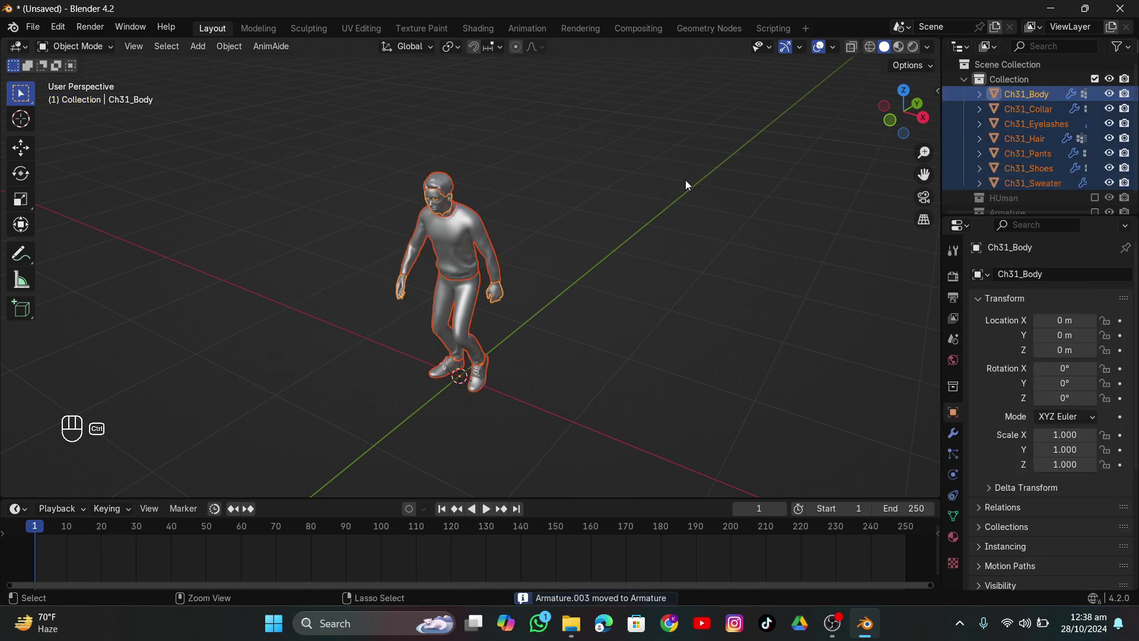
key("ctrl+j")
key("m")
left_click(631, 169)
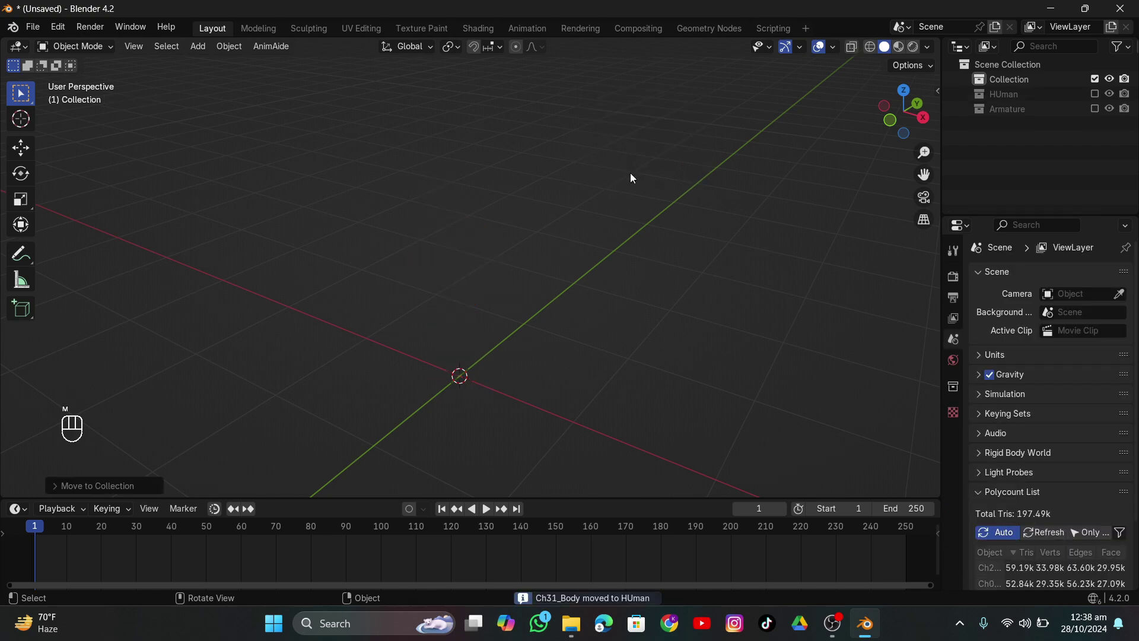
Import the second Unarmed Walk FBX file from folder 59 into the original Collection
left_click(36, 26)
mouse_move(89, 236)
left_click(220, 369)
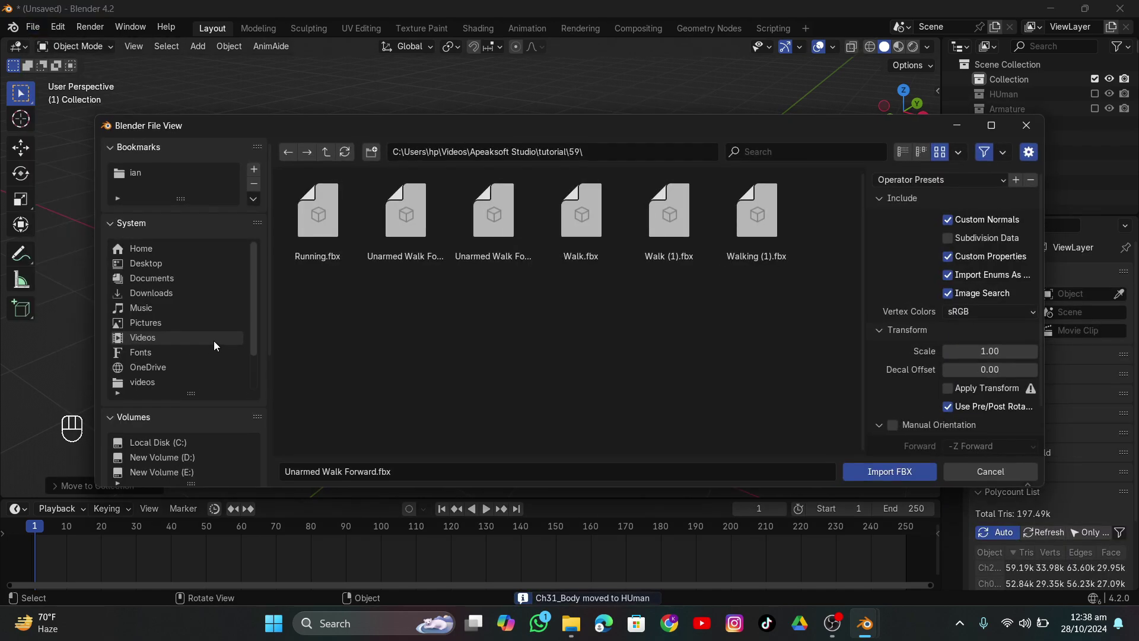
left_click(493, 215)
left_click(867, 469)
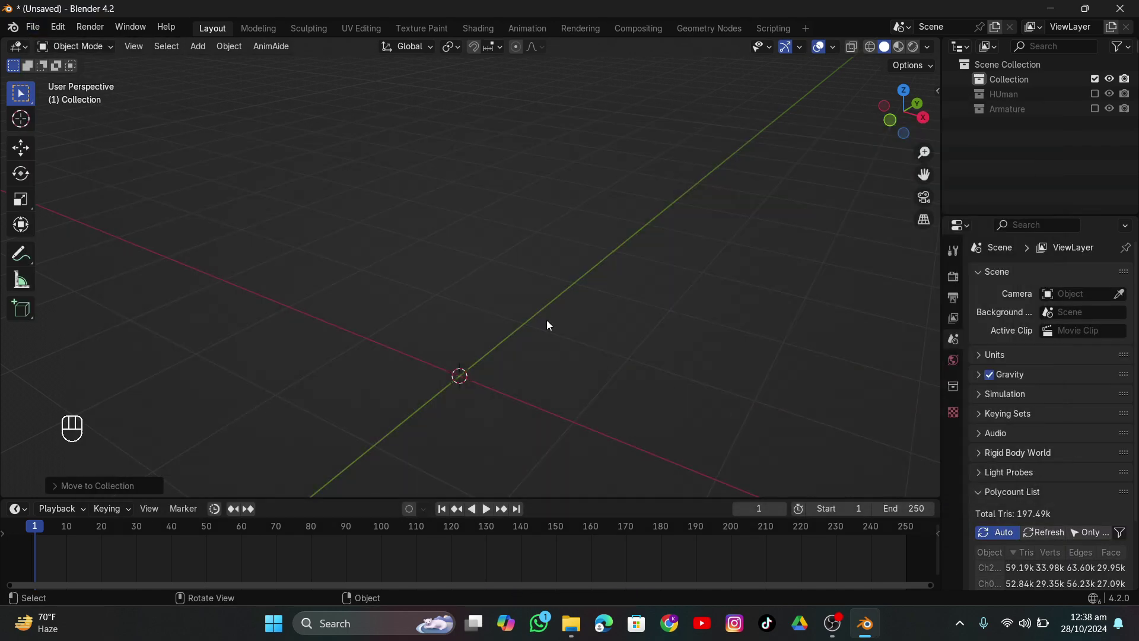
middle_click_drag(630, 456, 657, 467)
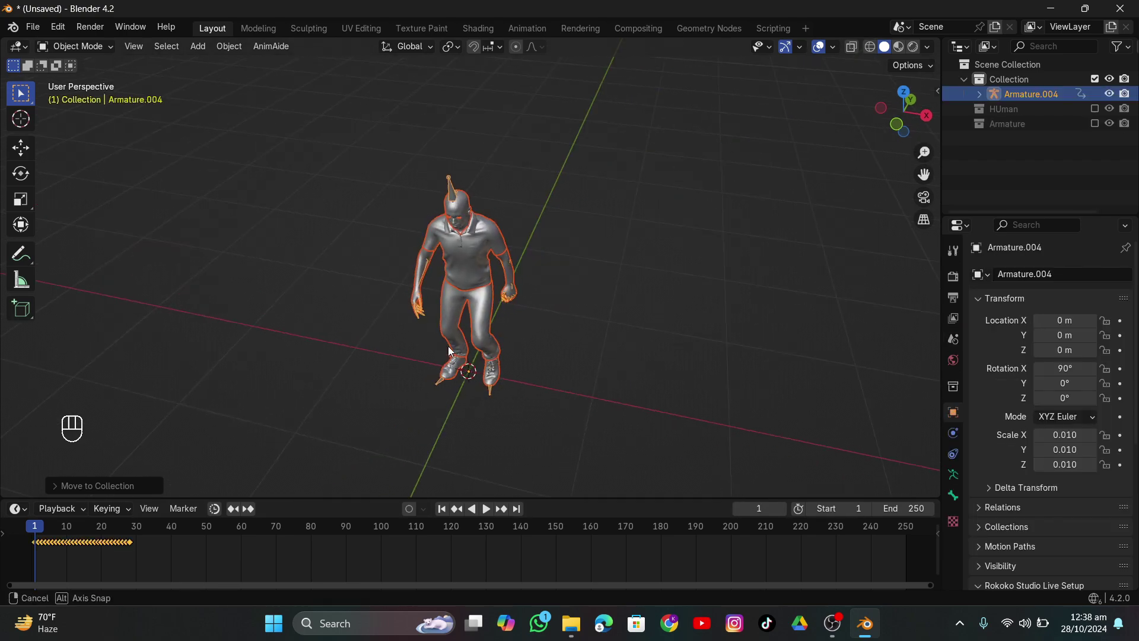
Set the F-curve extrapolation of the Ch01 character's armature to Make Cyclic (F-Modifier)
left_click(979, 95)
left_click(453, 186)
key("shift+e")
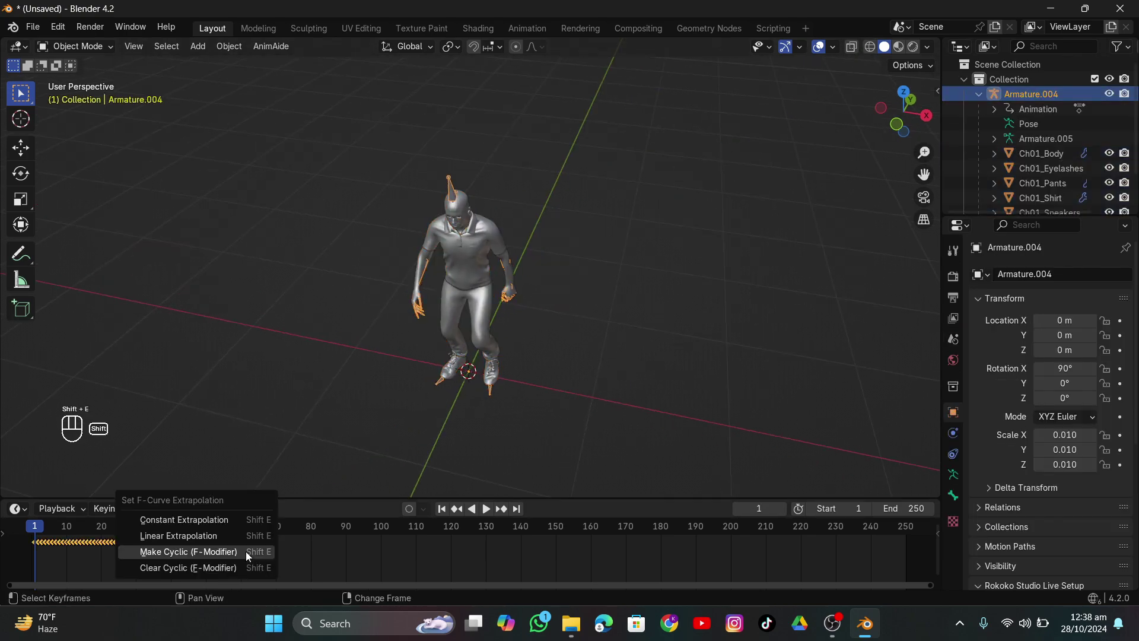
left_click(173, 552)
Join the meshes from Ch01_Body to Ch01_Sneakers into one object with Ch01_Body active
left_click(1062, 140)
left_click(1056, 154)
scroll(1045, 159, "down", 2)
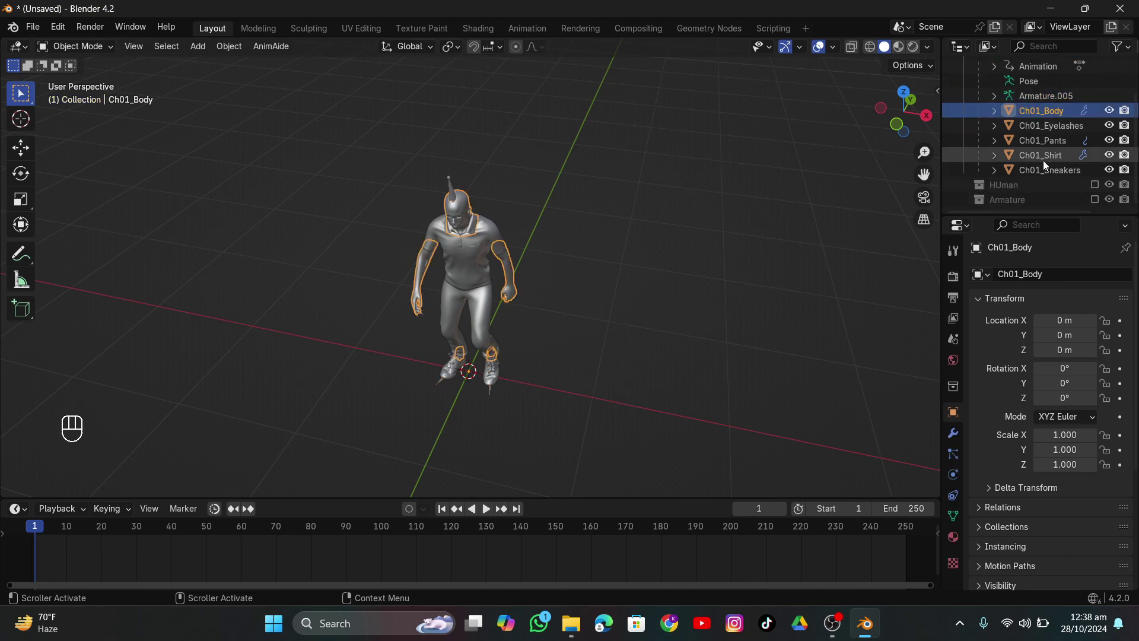
left_click(1044, 170, "shift")
key("ctrl+j")
Move the joined Ch01_Body mesh to the HUman collection and its armature to the Armature collection
key("m")
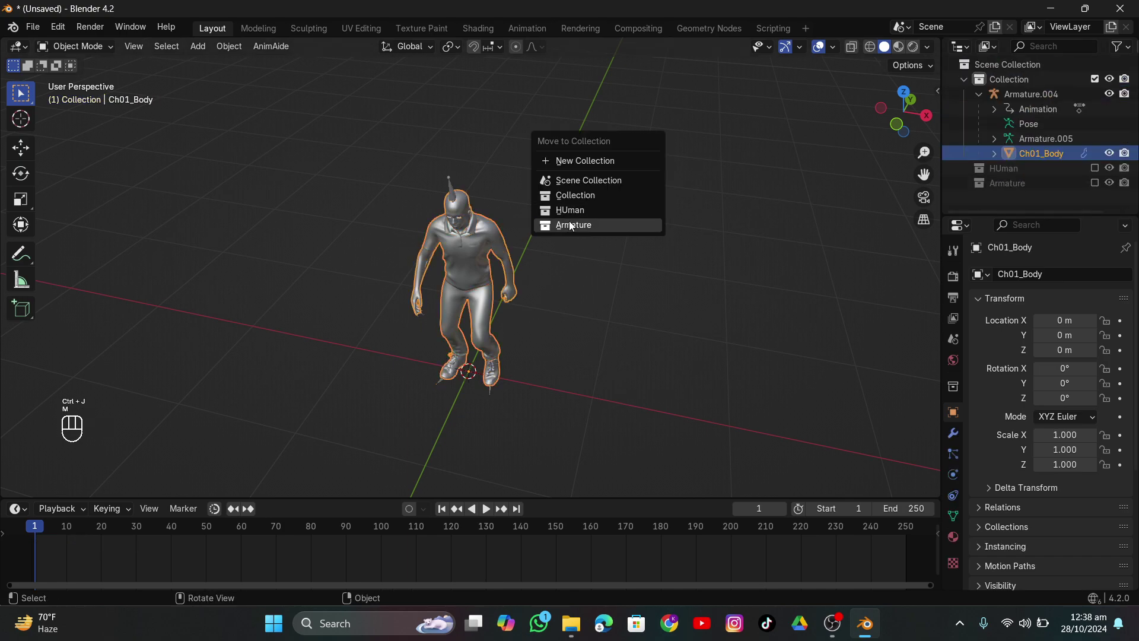
left_click(567, 212)
left_click(1031, 93)
key("m")
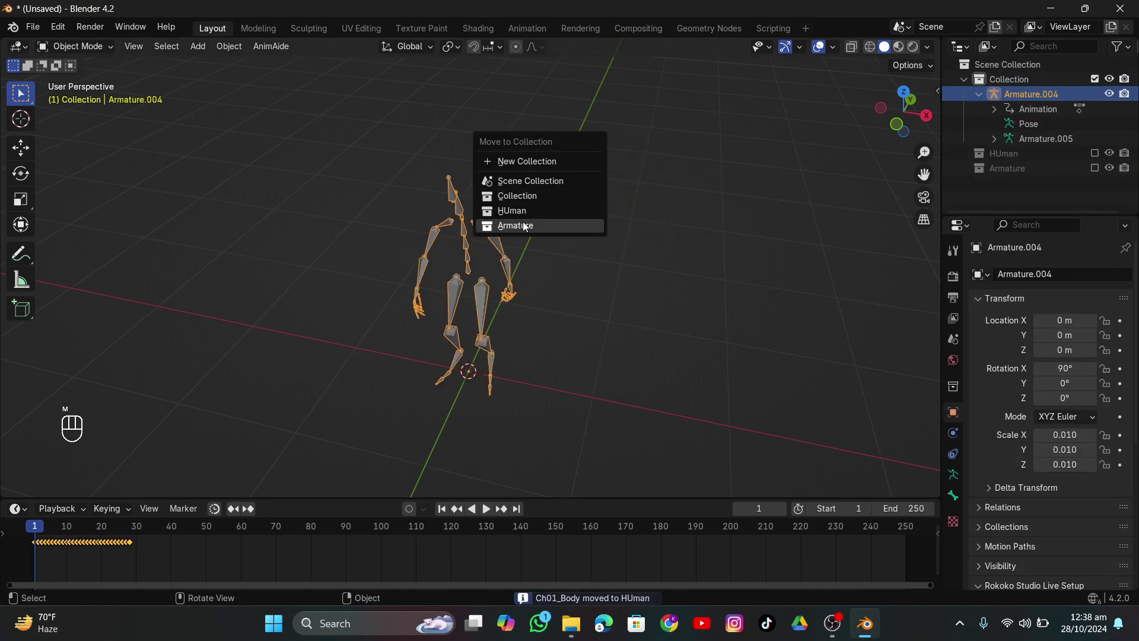
left_click(581, 224)
Save the project as CRowd.blend in the recent folder 59
left_click(33, 27)
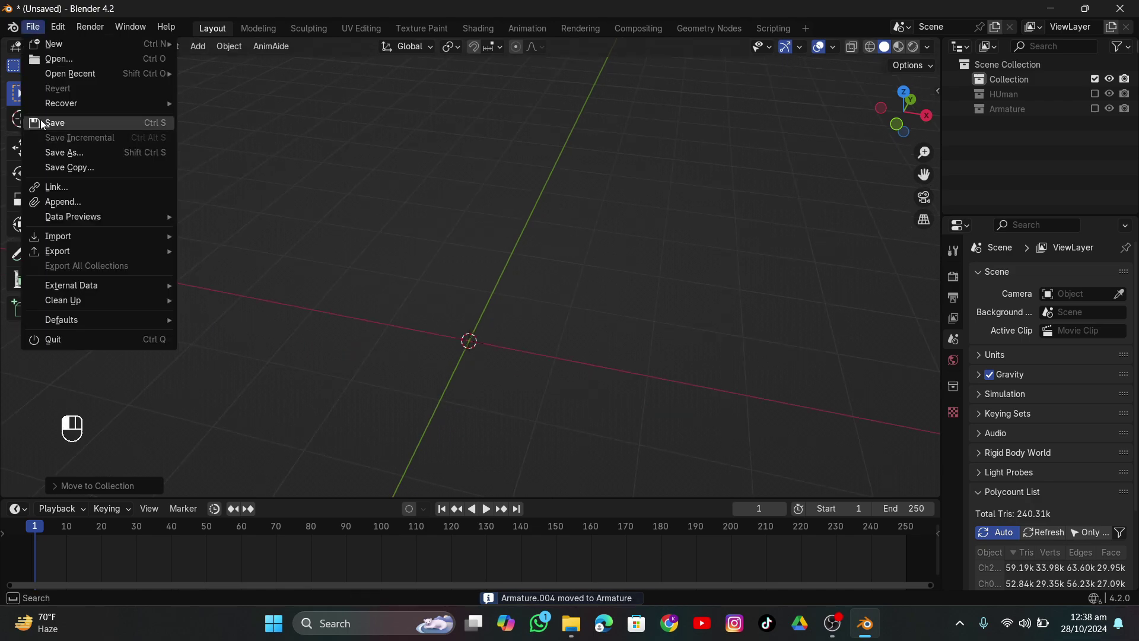
left_click(38, 123)
scroll(183, 445, "down", 6)
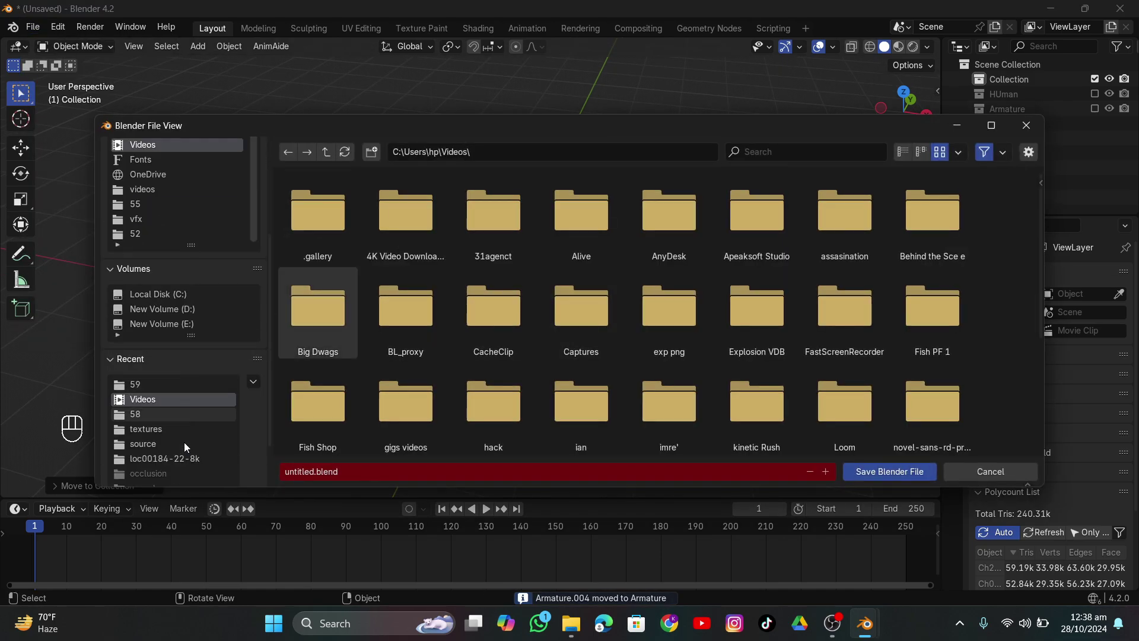
left_click(150, 384)
left_click(373, 468)
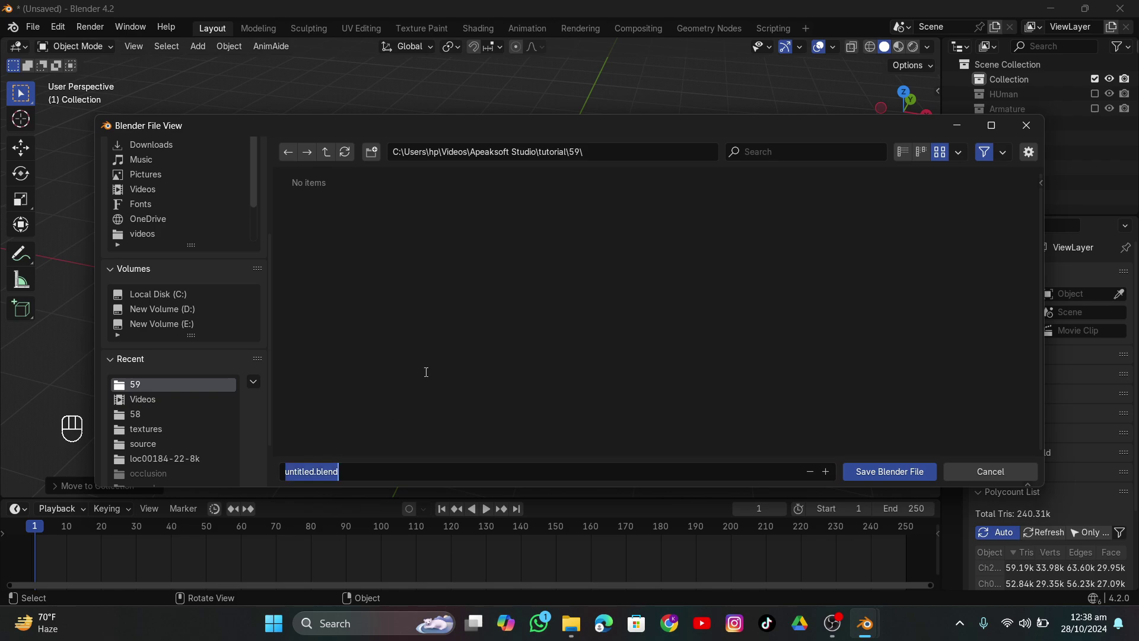
type("CRowd")
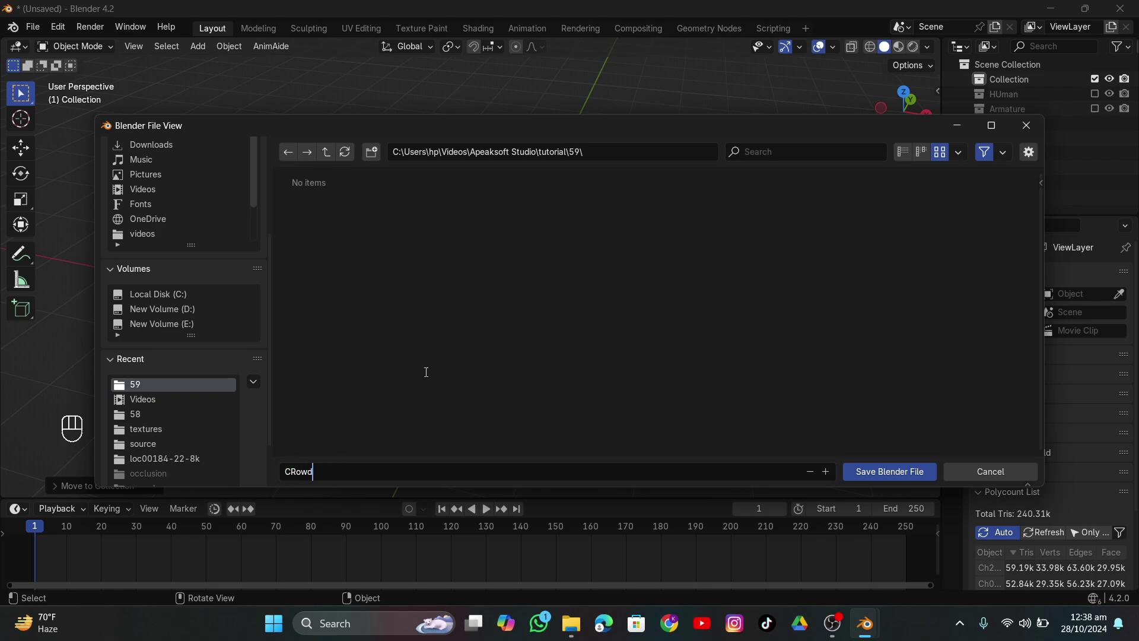
key("Return")
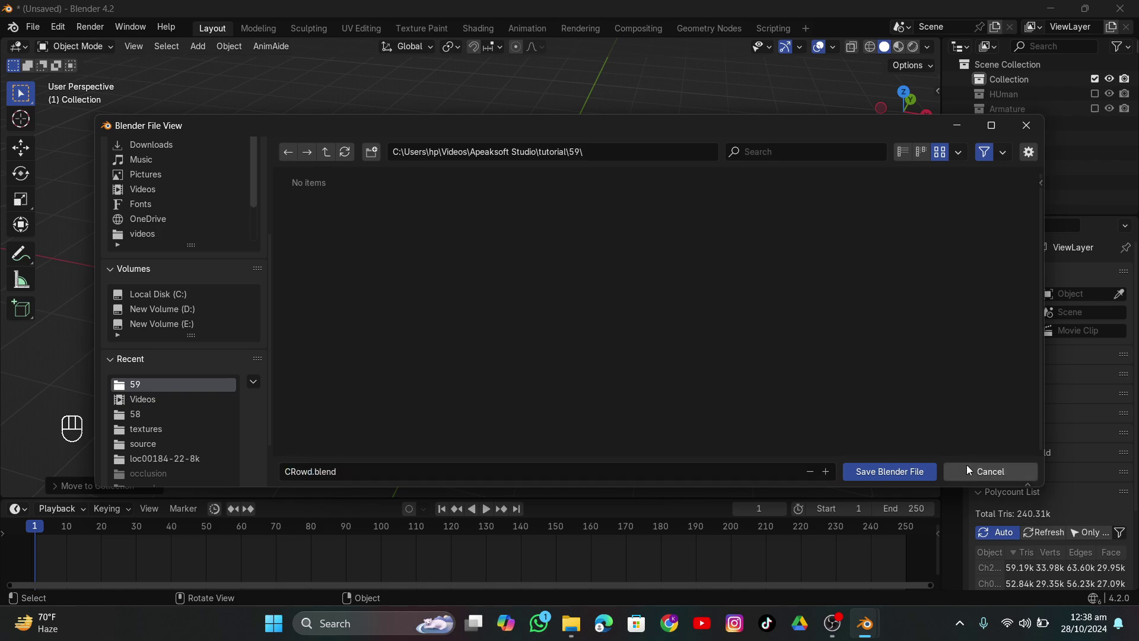
left_click(926, 472)
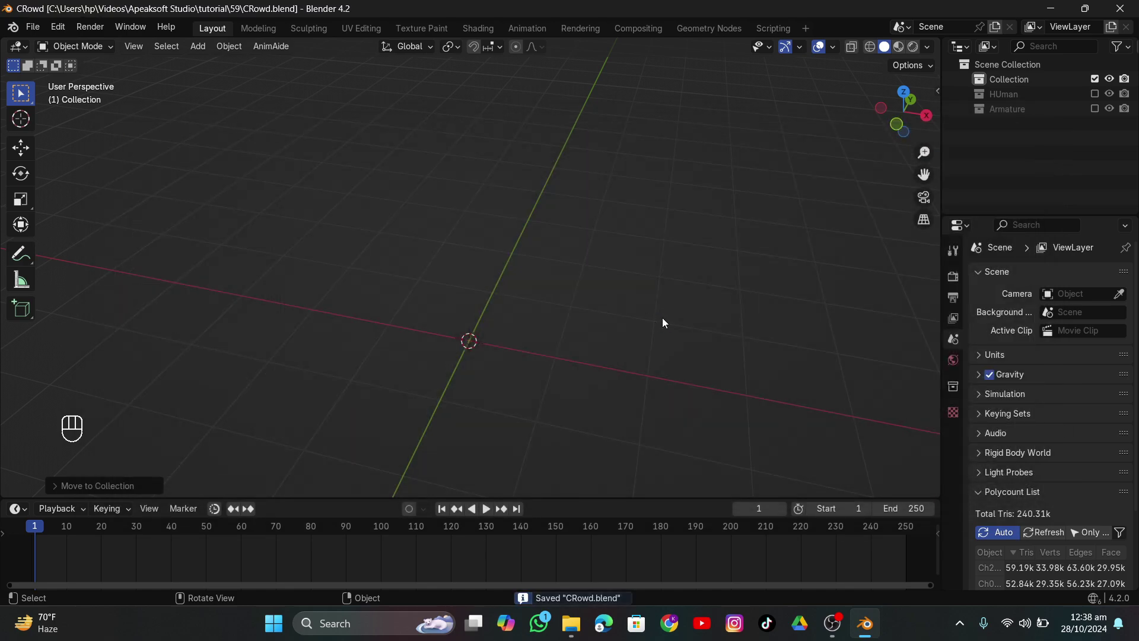
Add a mesh plane at the world origin and scale it up to about 9.26
key("shift+a")
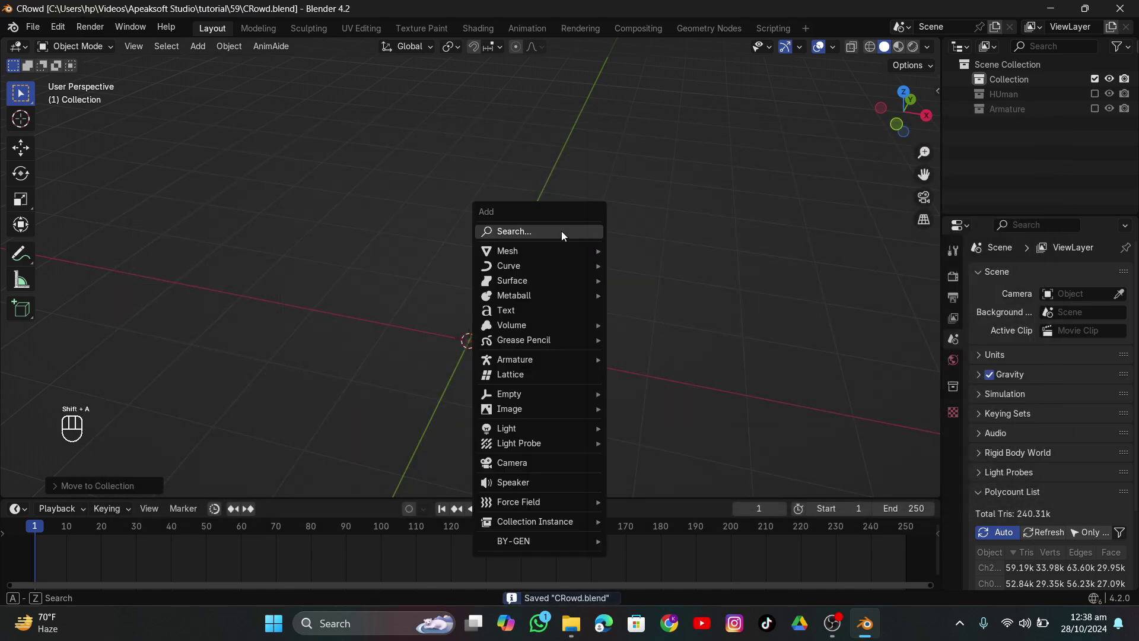
mouse_move(504, 250)
scroll(415, 318, "down", 6)
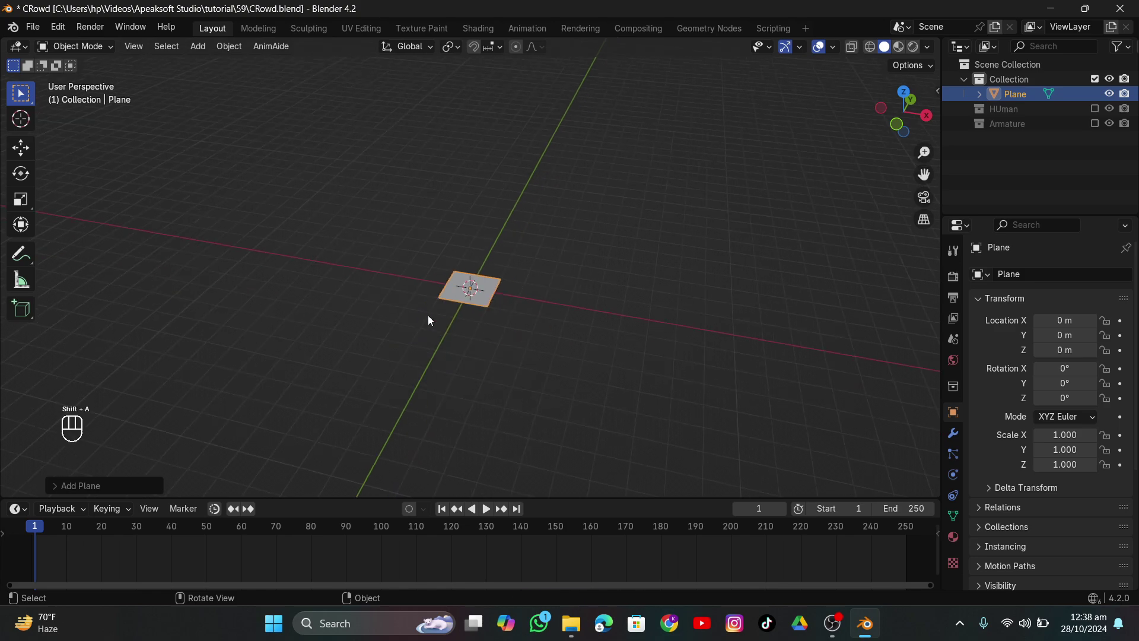
key("s")
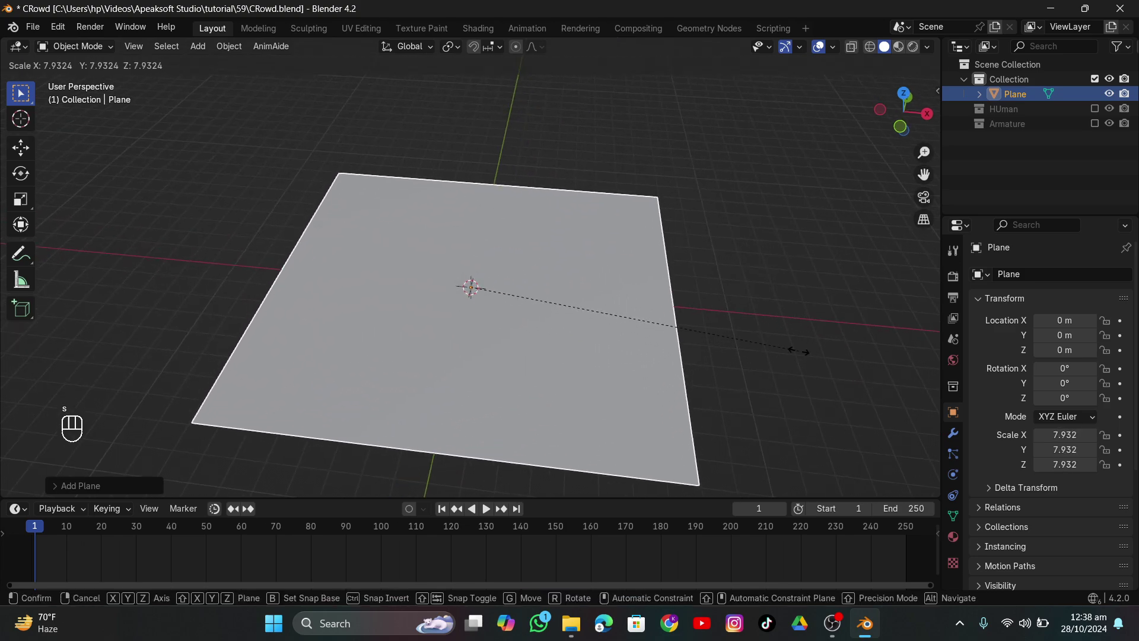
left_click(861, 304)
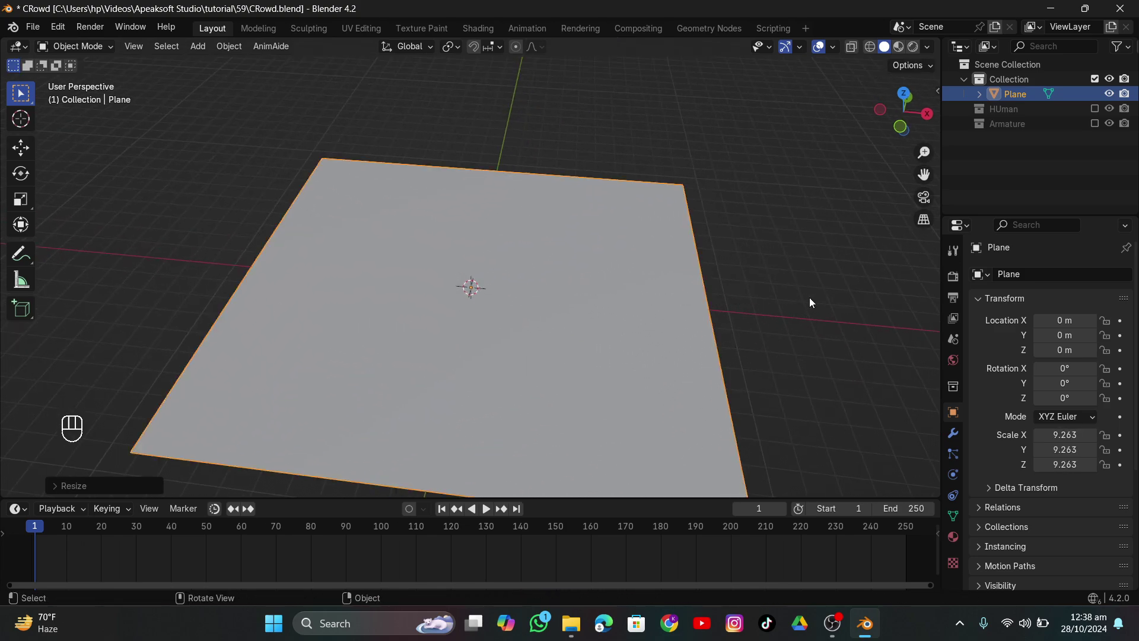
Add an emitter particle system to the plane and preview its emission, returning the playhead to the first frame
left_click_drag(942, 370, 770, 378)
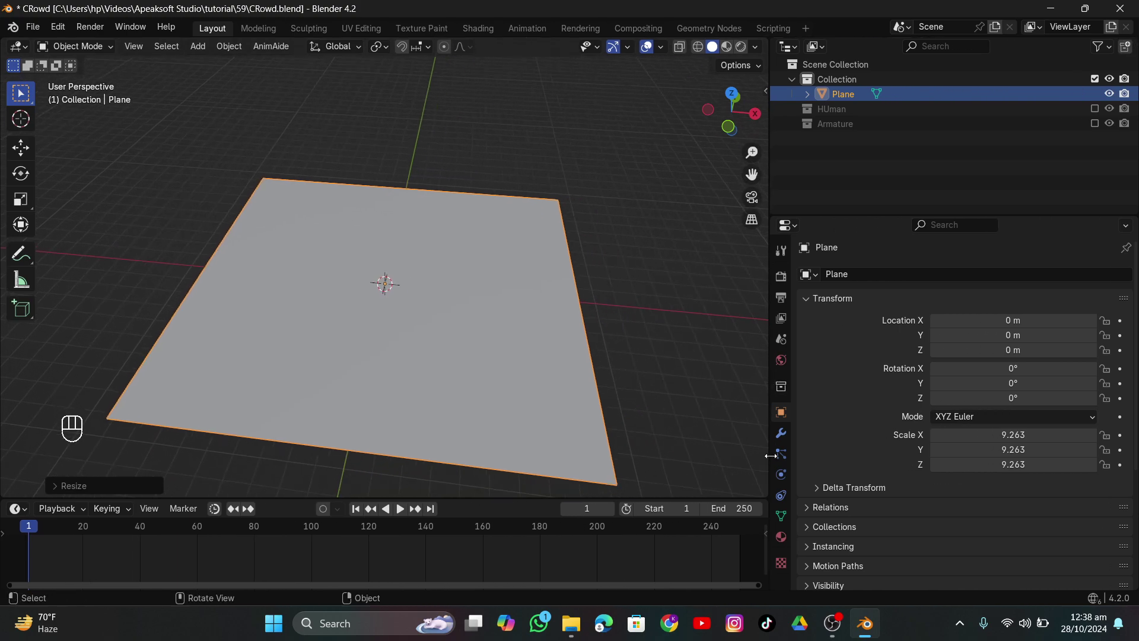
left_click(782, 454)
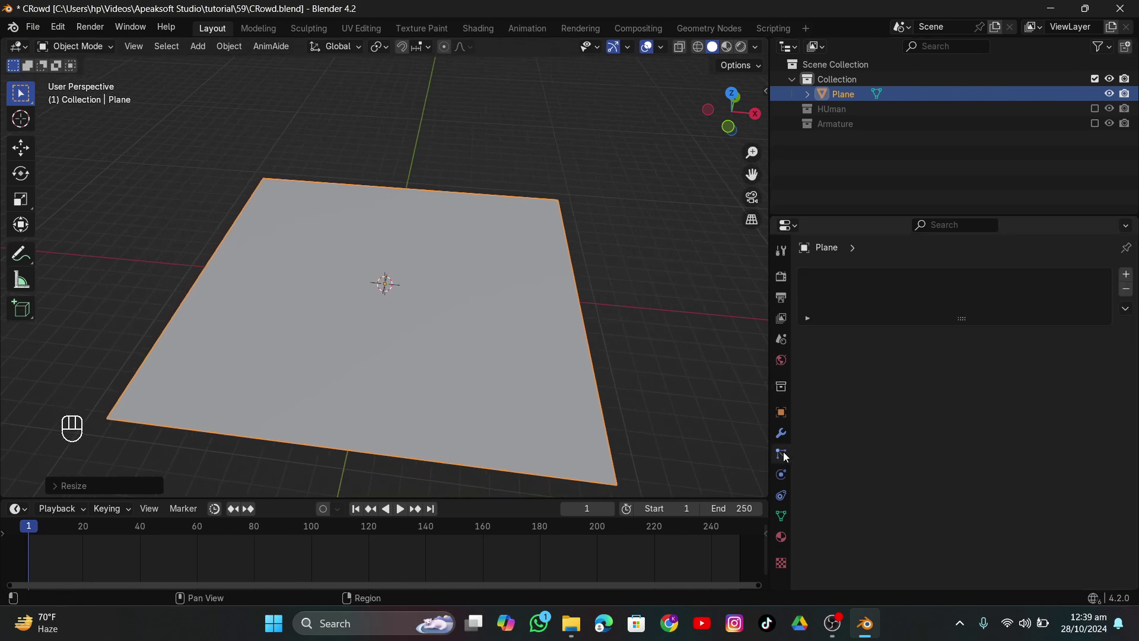
left_click(1127, 275)
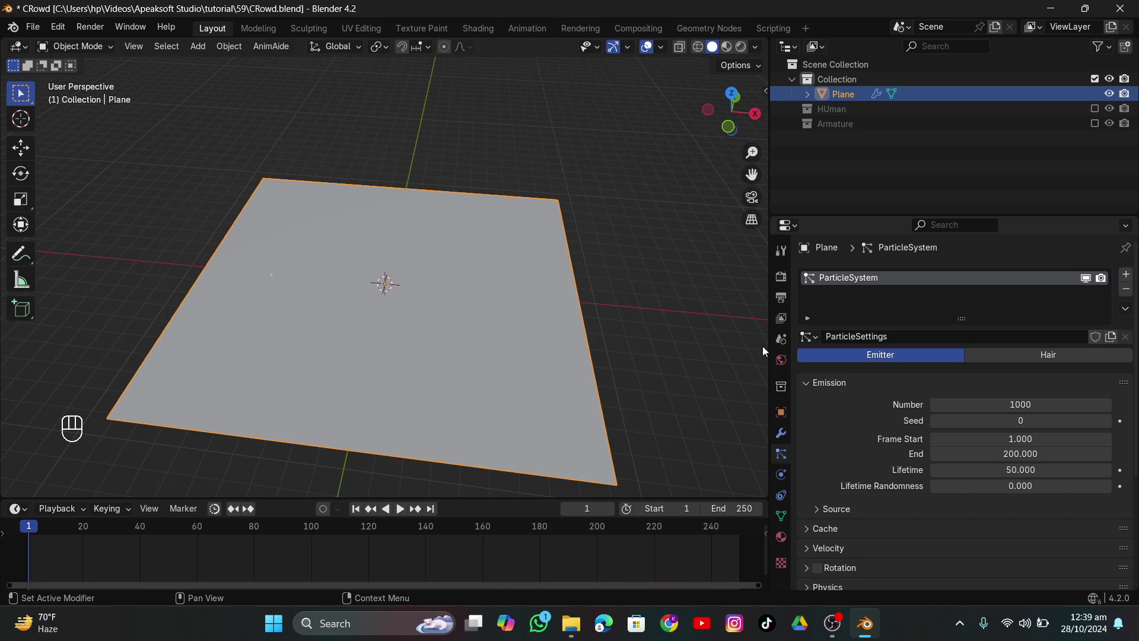
middle_click_drag(410, 386, 427, 337)
key("space")
middle_click_drag(434, 385, 430, 369)
key("space")
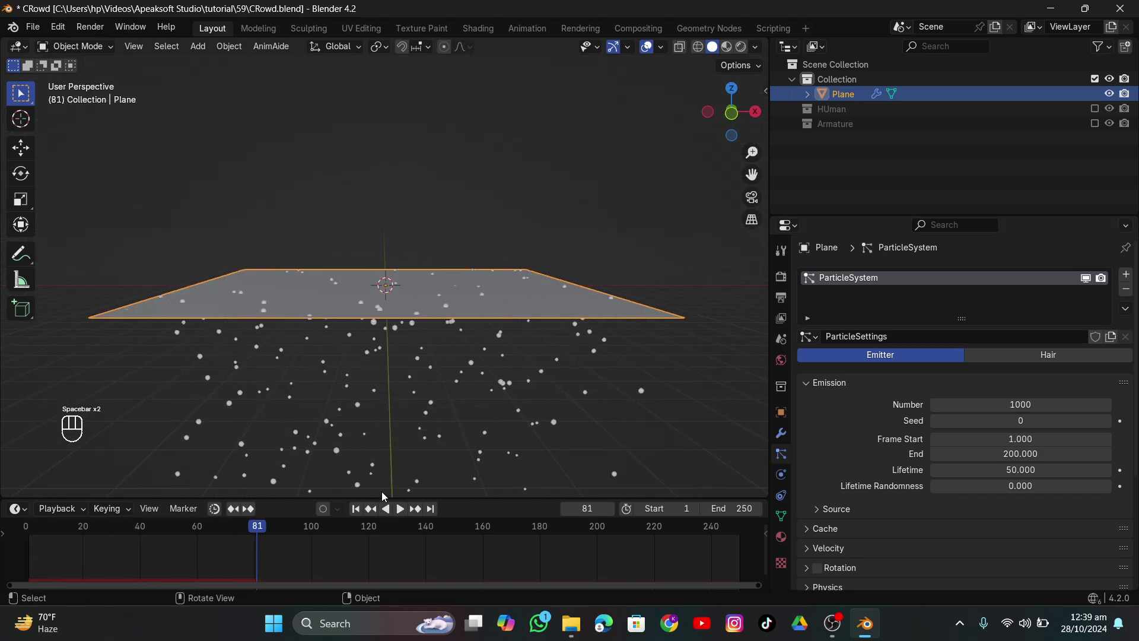
left_click(356, 509)
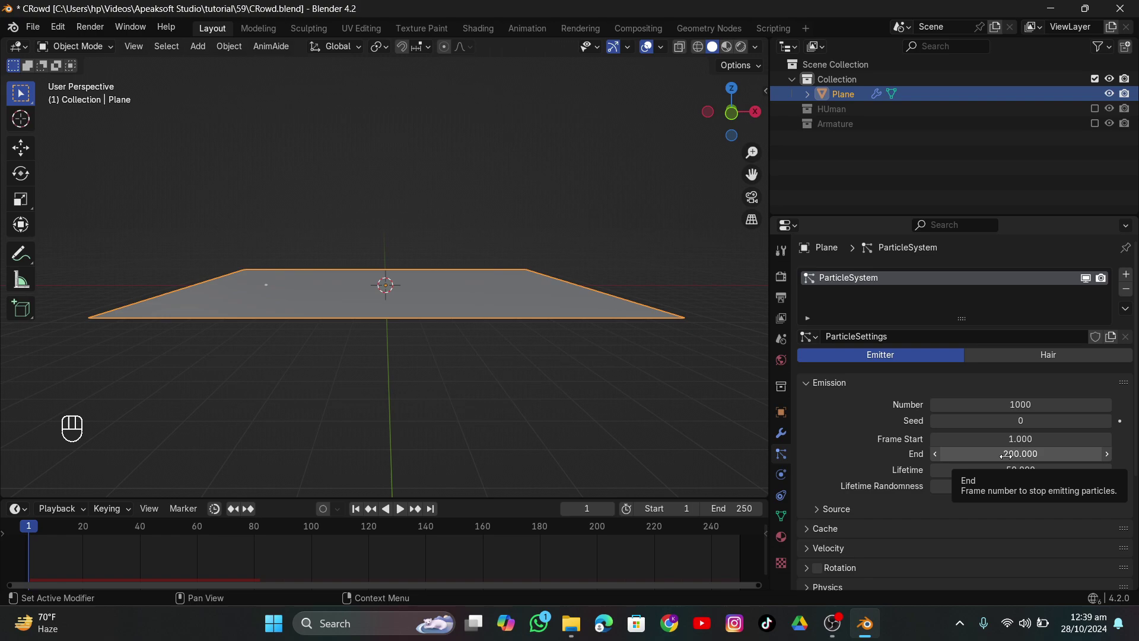
Set the particle emission's End frame to 1 and play back the animation to preview it
left_click(1006, 454)
type("1")
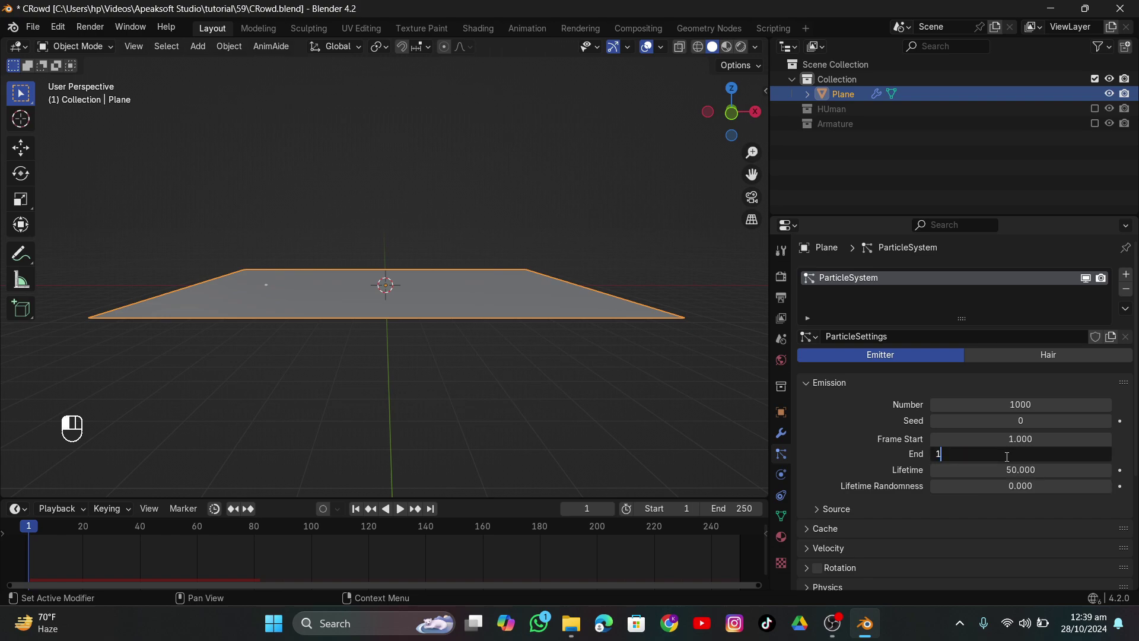
key("Return")
middle_click_drag(394, 326, 492, 376)
scroll(449, 426, "down", 2)
scroll(469, 350, "up", 4)
key("space")
key("space")
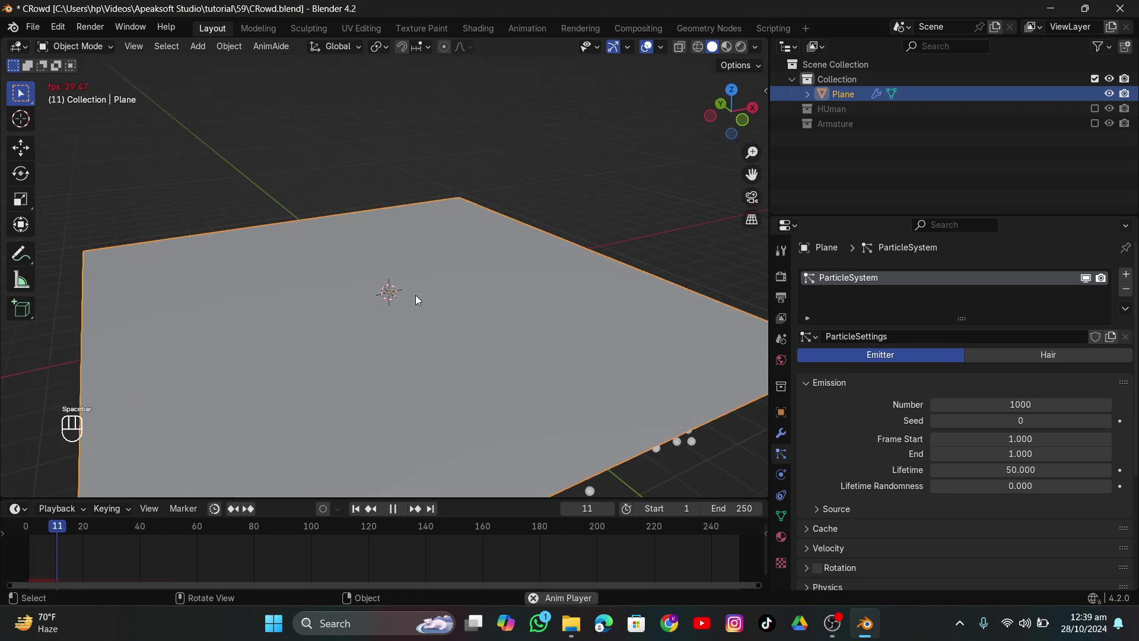
Return the playhead to the first frame and set the particle emission's Lifetime to 1000
left_click(356, 509)
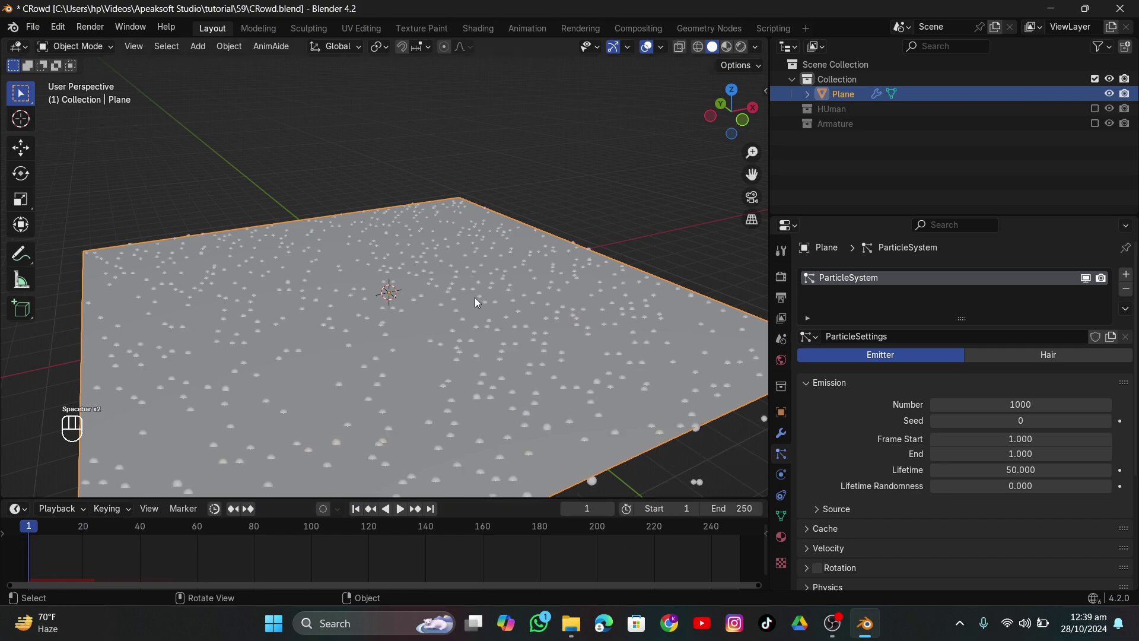
left_click(1019, 470)
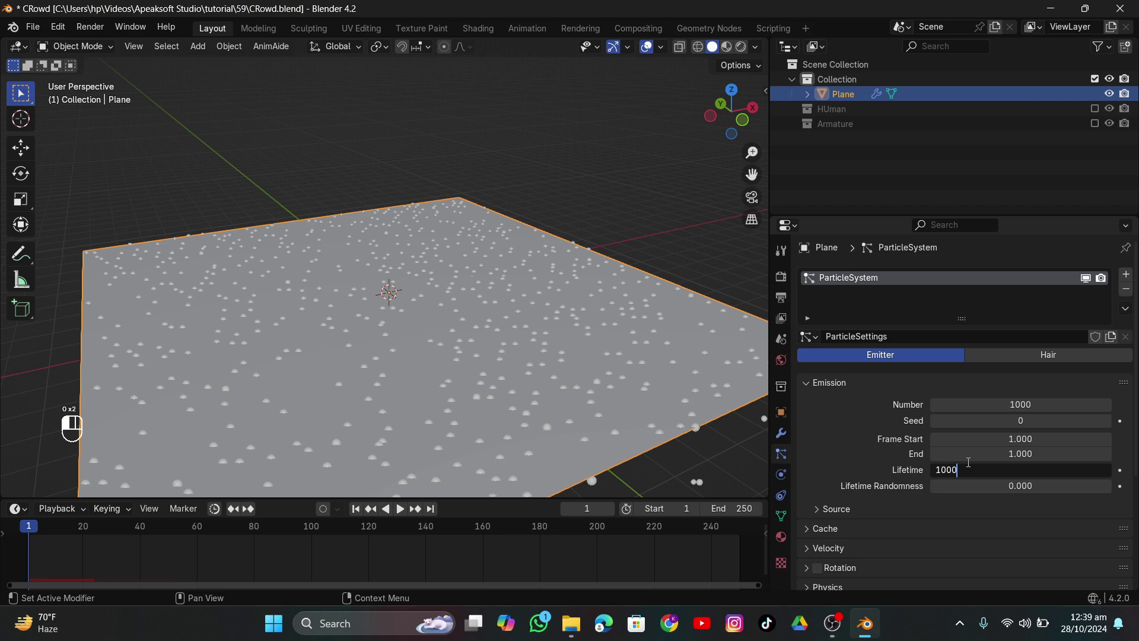
type("1000")
key("Return")
Set the particle Physics Type to Boids, play back the motion to preview it, and return to the first frame
scroll(853, 439, "down", 5)
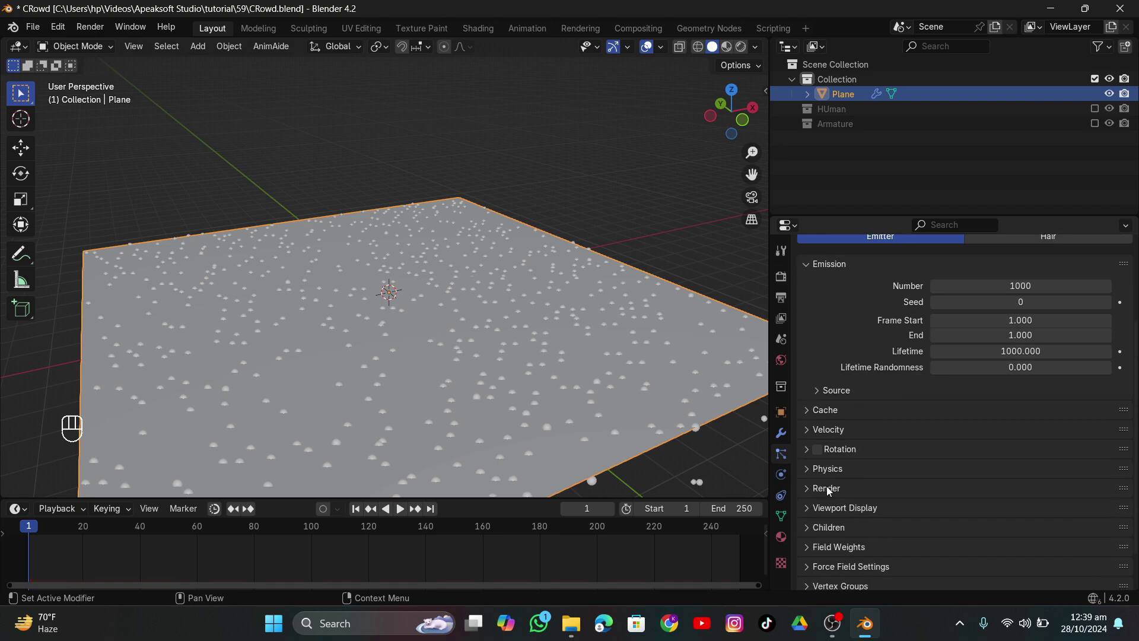
left_click(826, 469)
scroll(952, 419, "down", 4)
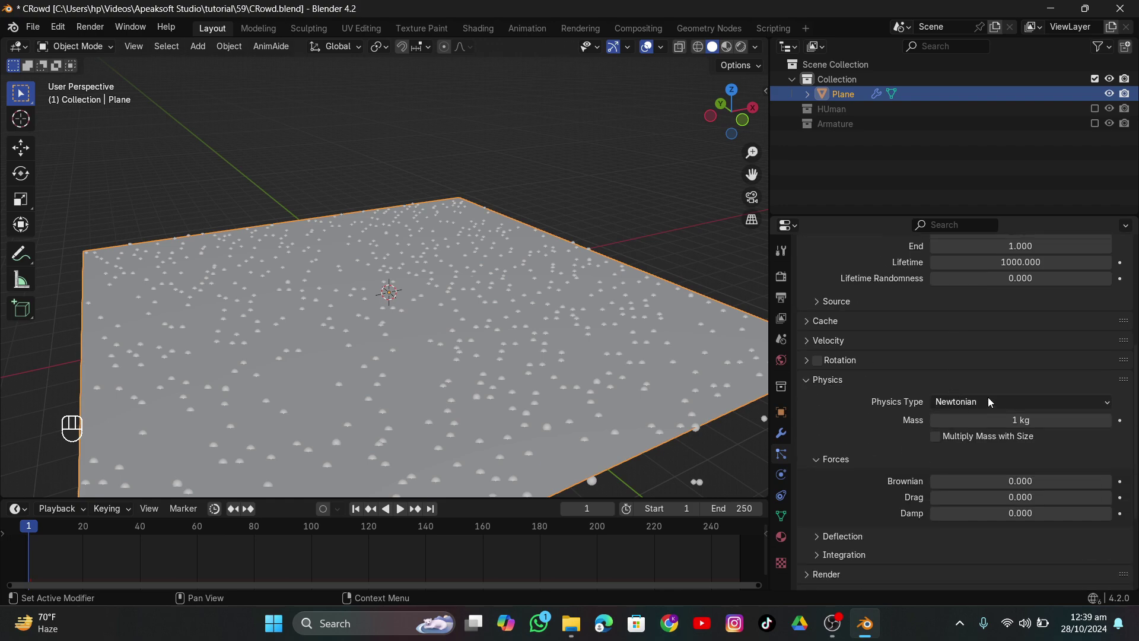
left_click(983, 401)
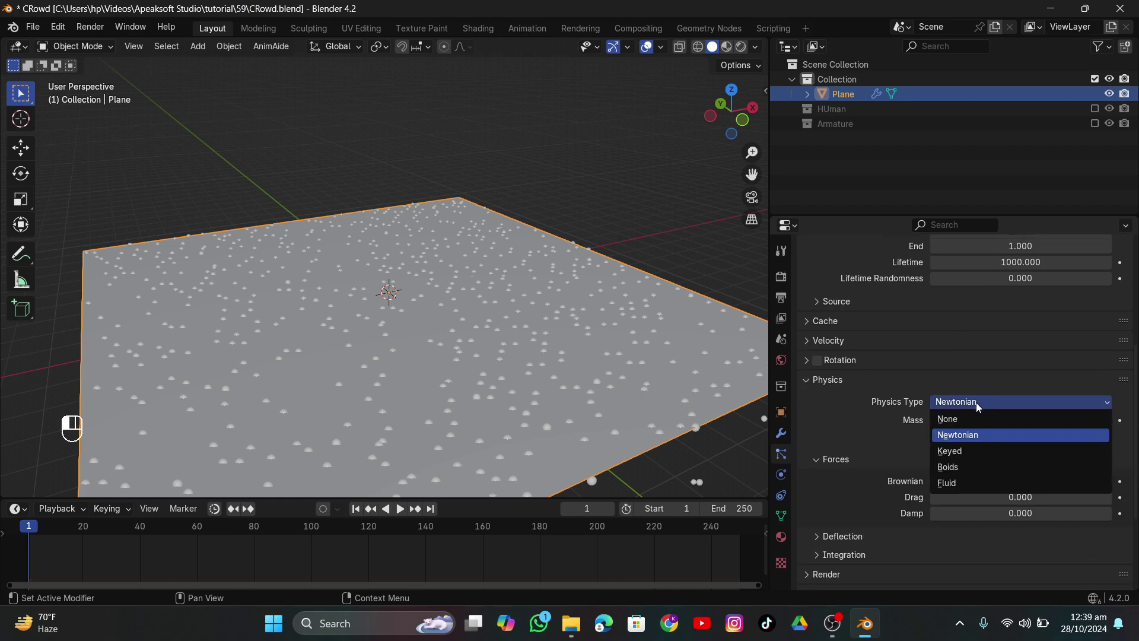
left_click(948, 467)
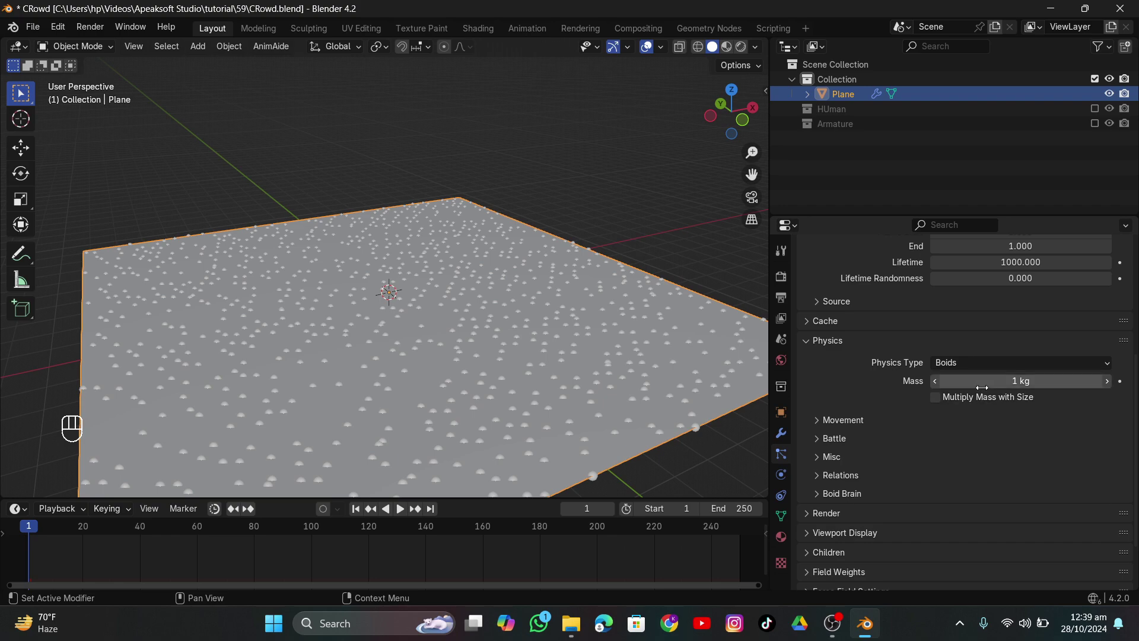
key("space")
middle_click_drag(481, 436, 433, 391)
scroll(436, 385, "up", 4)
key("space")
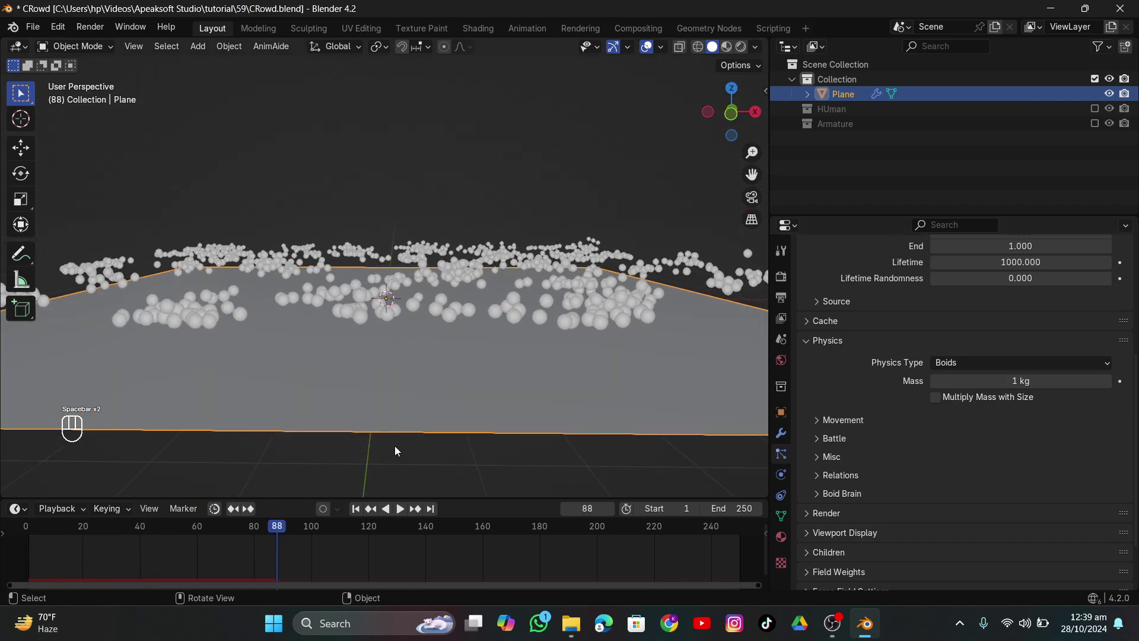
left_click(355, 509)
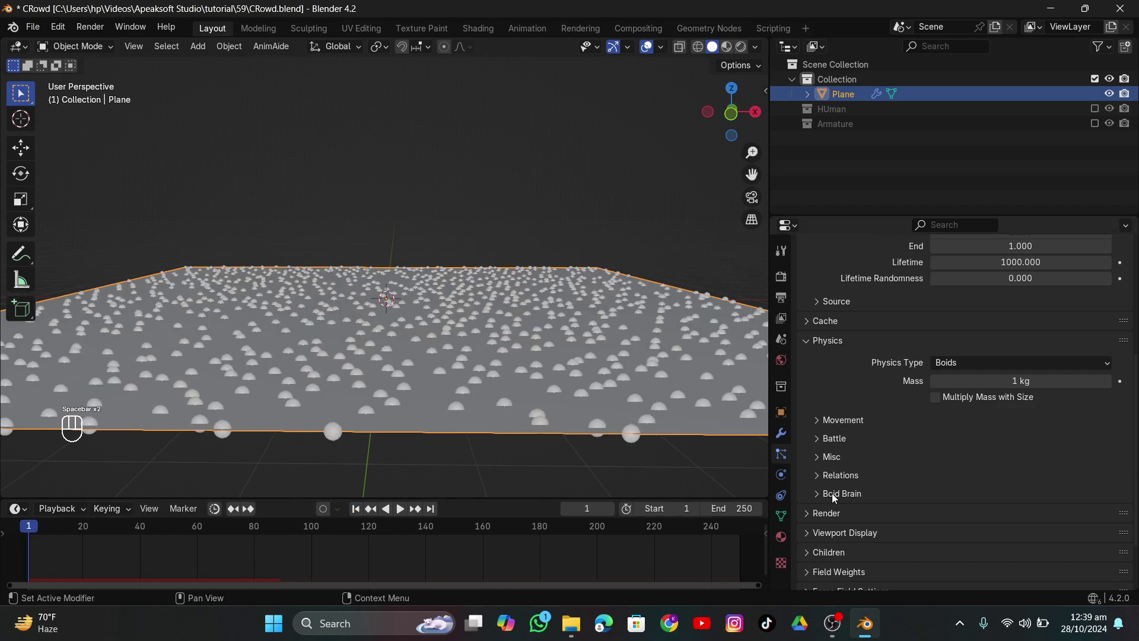
Render the particles as a Collection, using HUman as the Instance Collection
left_click(820, 512)
scroll(867, 418, "down", 3)
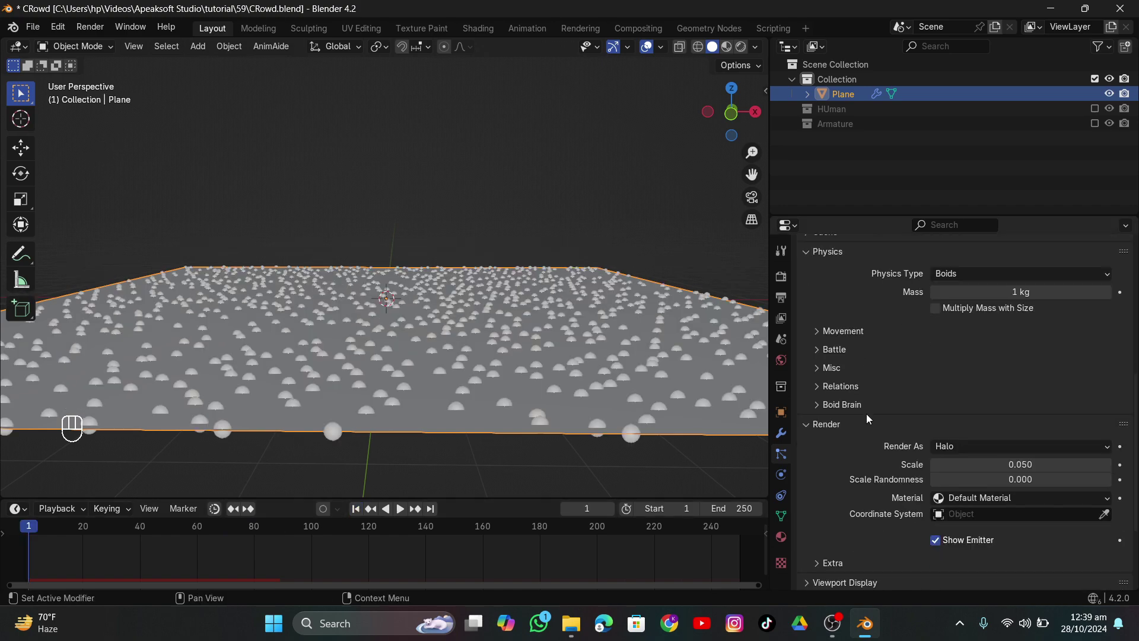
left_click(988, 446)
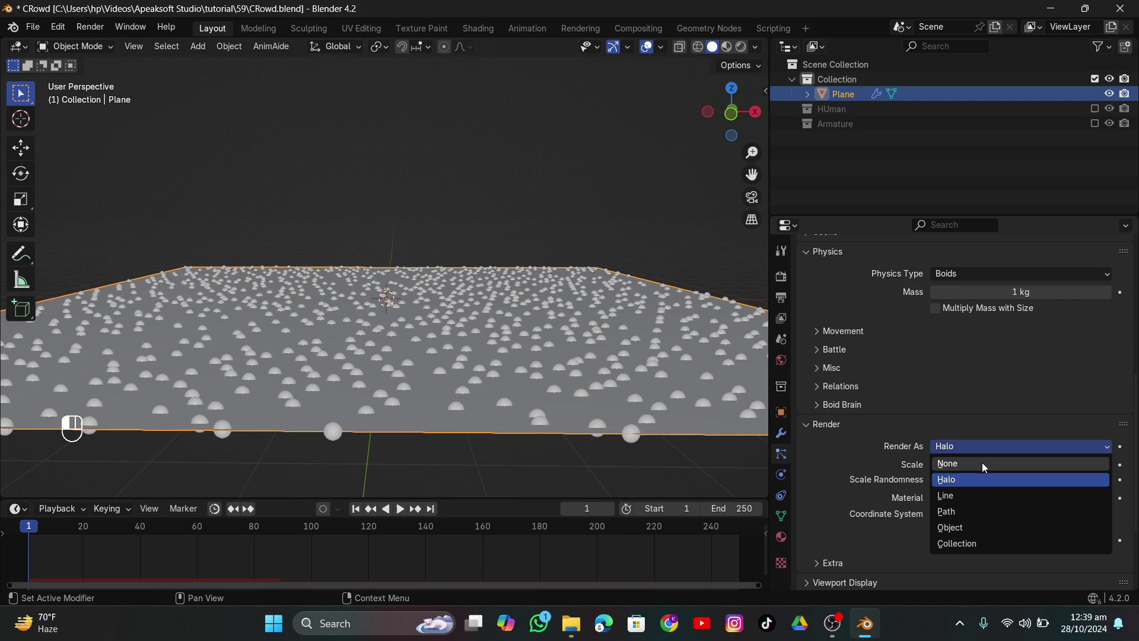
left_click(966, 542)
left_click(963, 553)
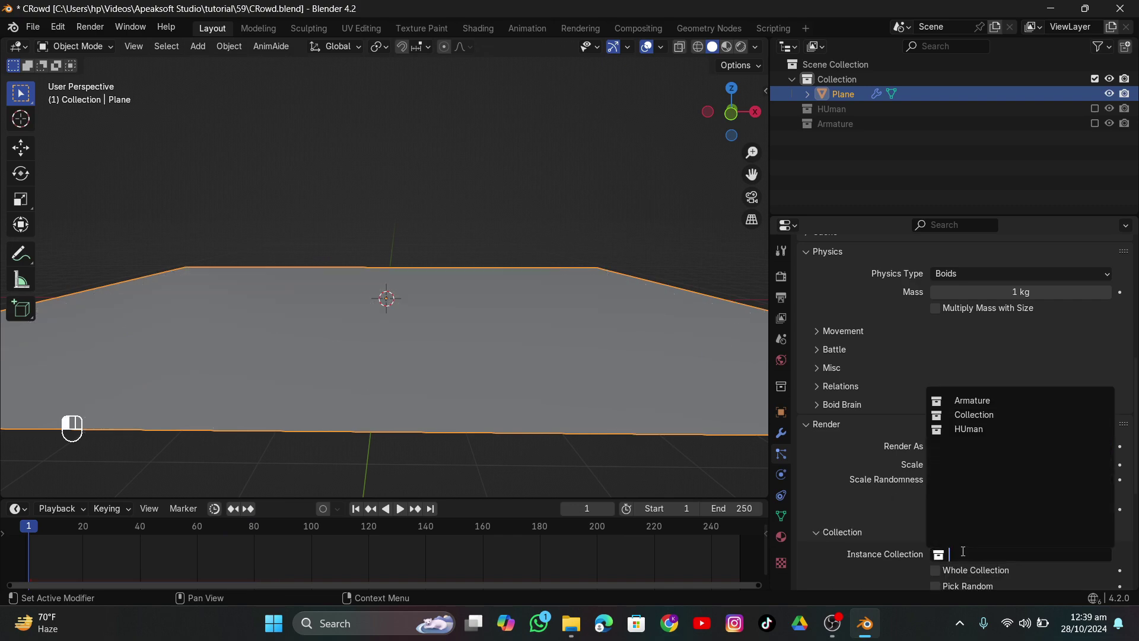
left_click(964, 429)
Increase the particles' render Scale to 0.310 to enlarge the characters on the plane
middle_click_drag(495, 295, 525, 273)
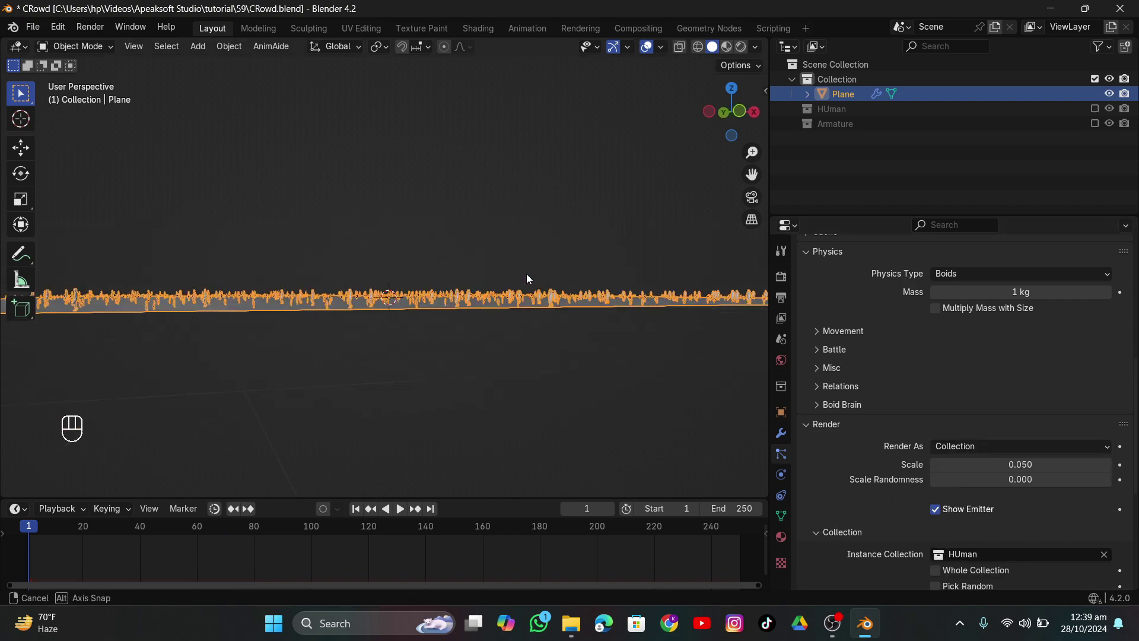
scroll(527, 274, "up", 2)
scroll(906, 432, "down", 3)
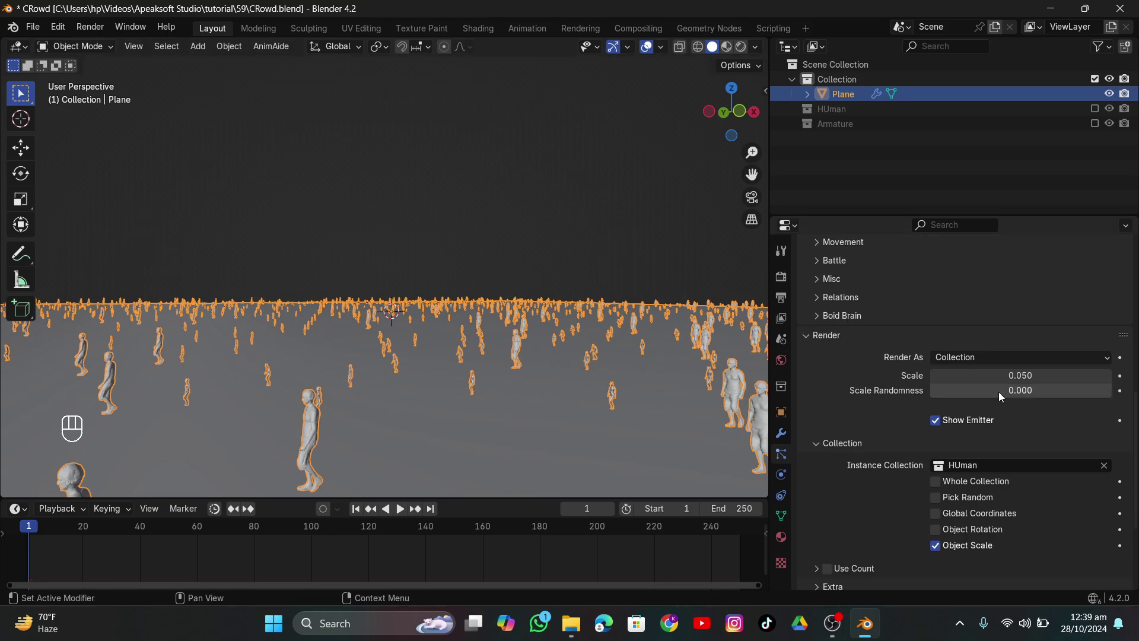
left_click_drag(1021, 375, 1085, 375)
mouse_move(515, 265)
middle_mouse_down()
mouse_move(523, 331)
mouse_move(529, 260)
middle_mouse_up()
left_click_drag(983, 376, 992, 376)
middle_click_drag(494, 300, 460, 308)
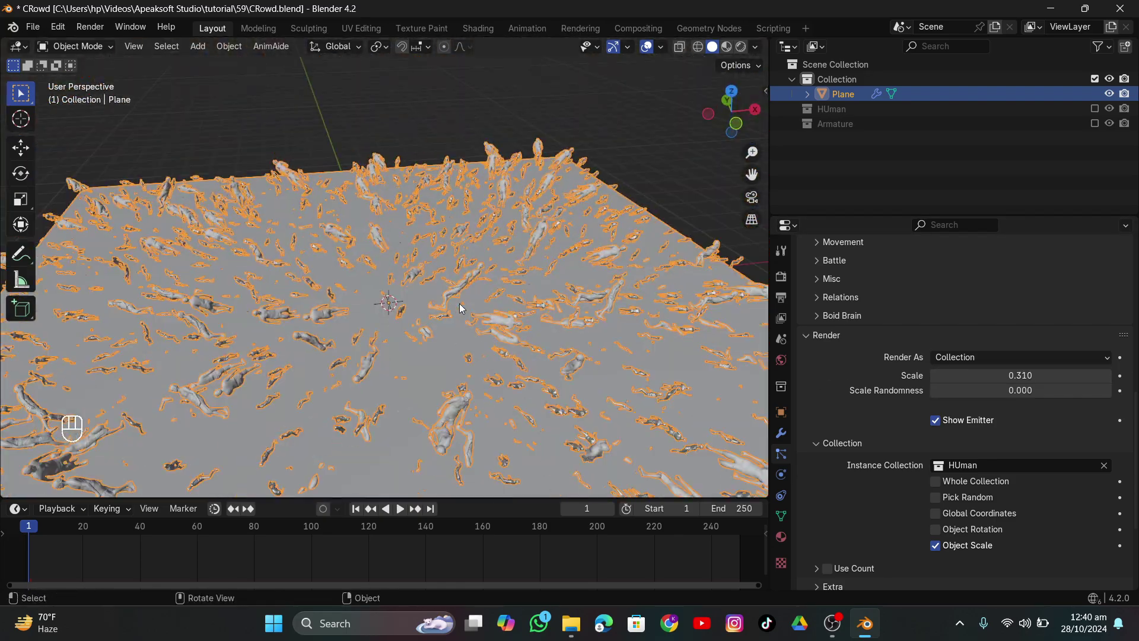
Preview the crowd's playback, set the particle render Scale to 0.330, and return to the first frame
key("space")
scroll(474, 300, "down", 4)
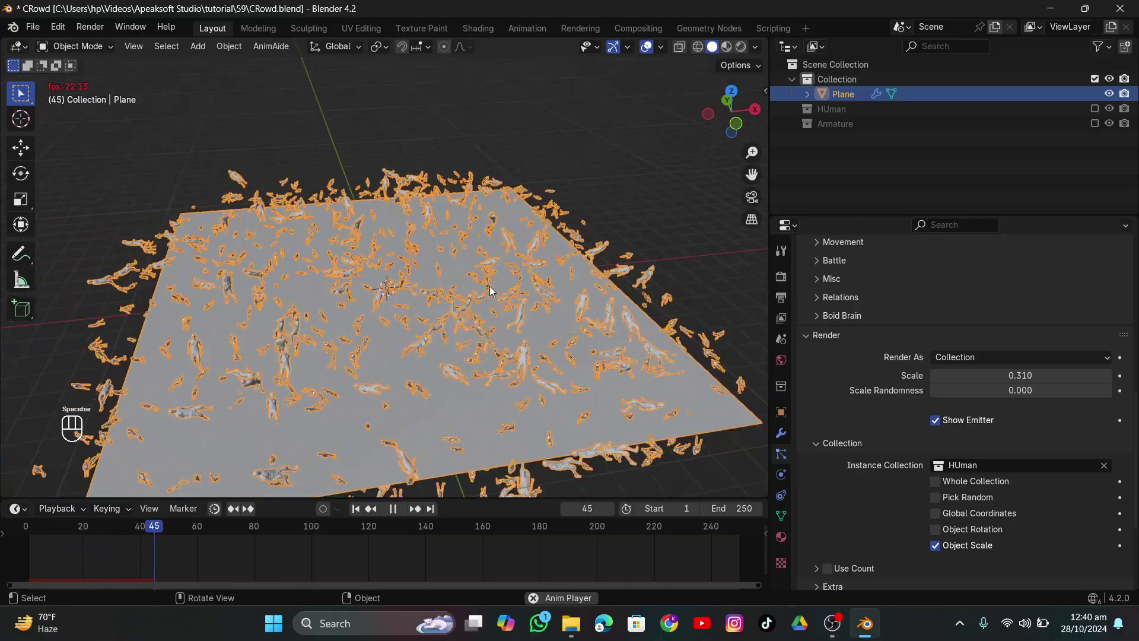
middle_click_drag(490, 290, 538, 268)
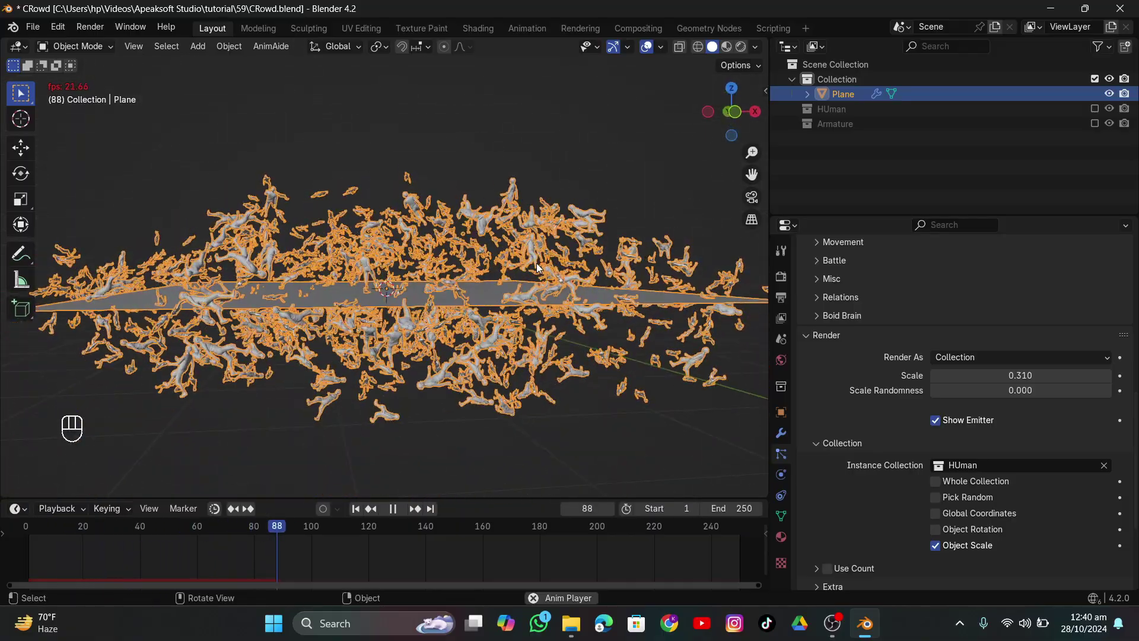
key("space")
left_click_drag(1025, 375, 1040, 376)
left_click(356, 508)
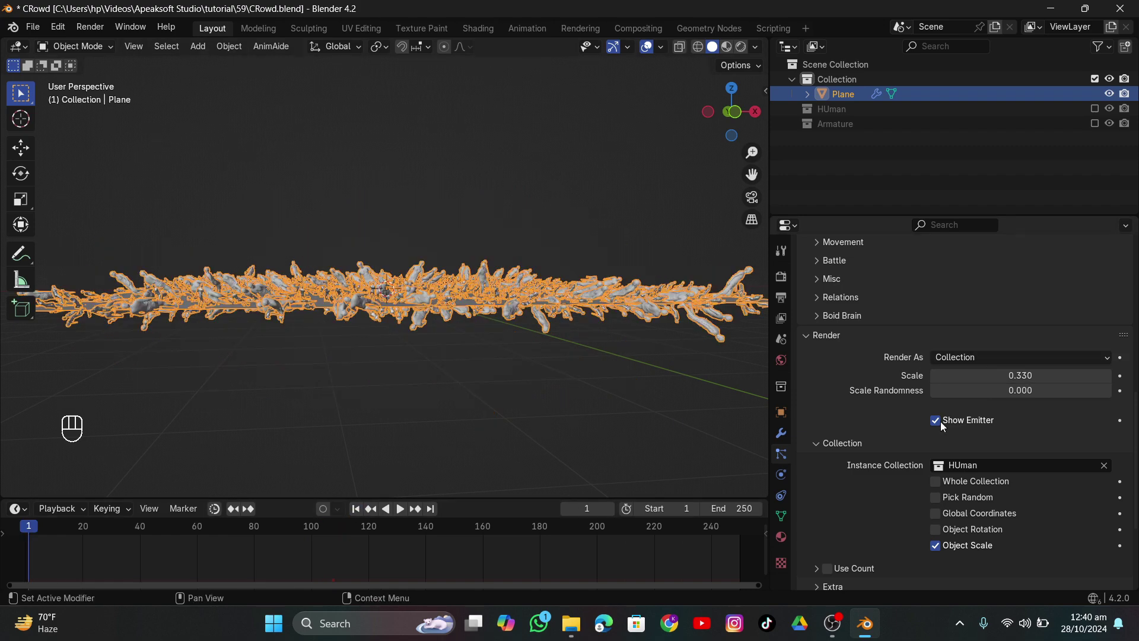
Disable Allow Flight and enable Allow Land in the boid movement settings, then play back the crowd to preview it
scroll(908, 428, "up", 6)
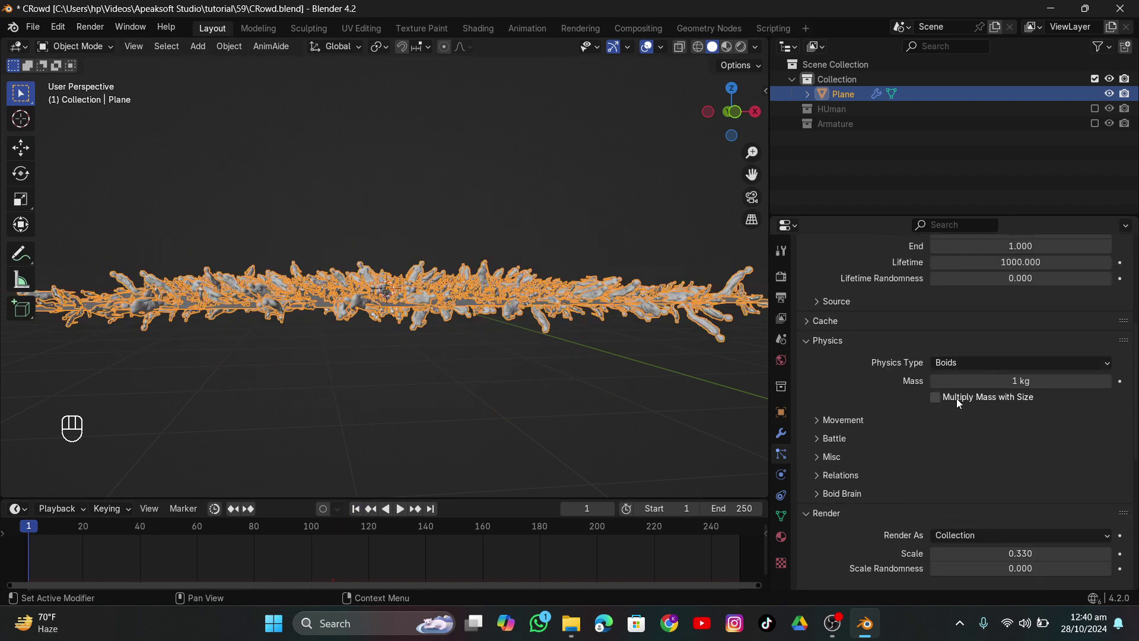
left_click(818, 419)
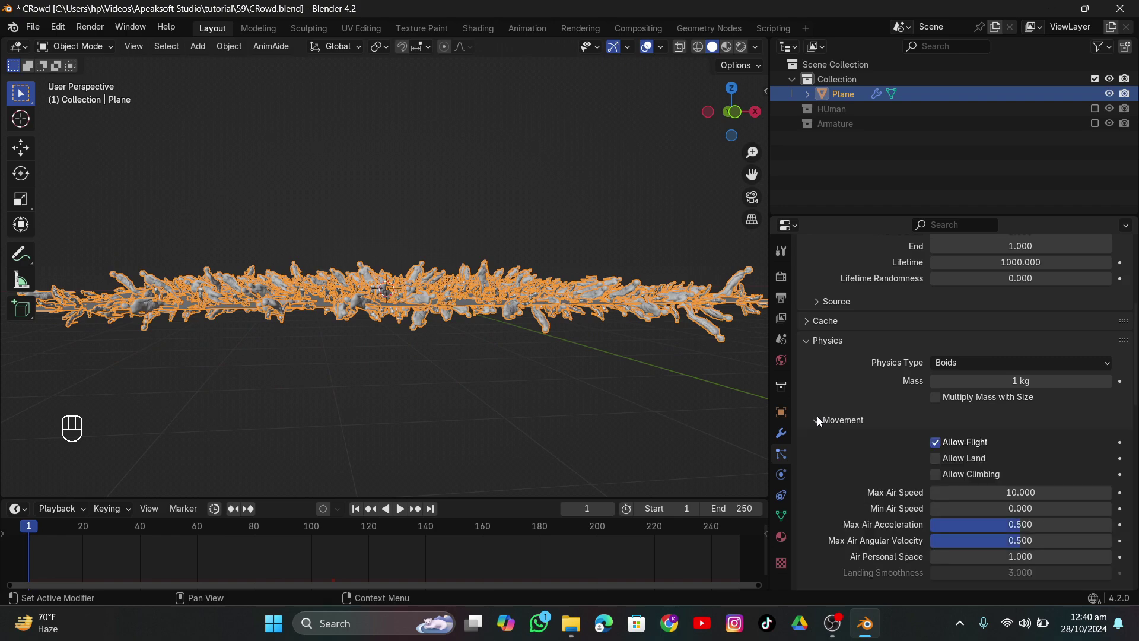
left_click(935, 443)
left_click(936, 459)
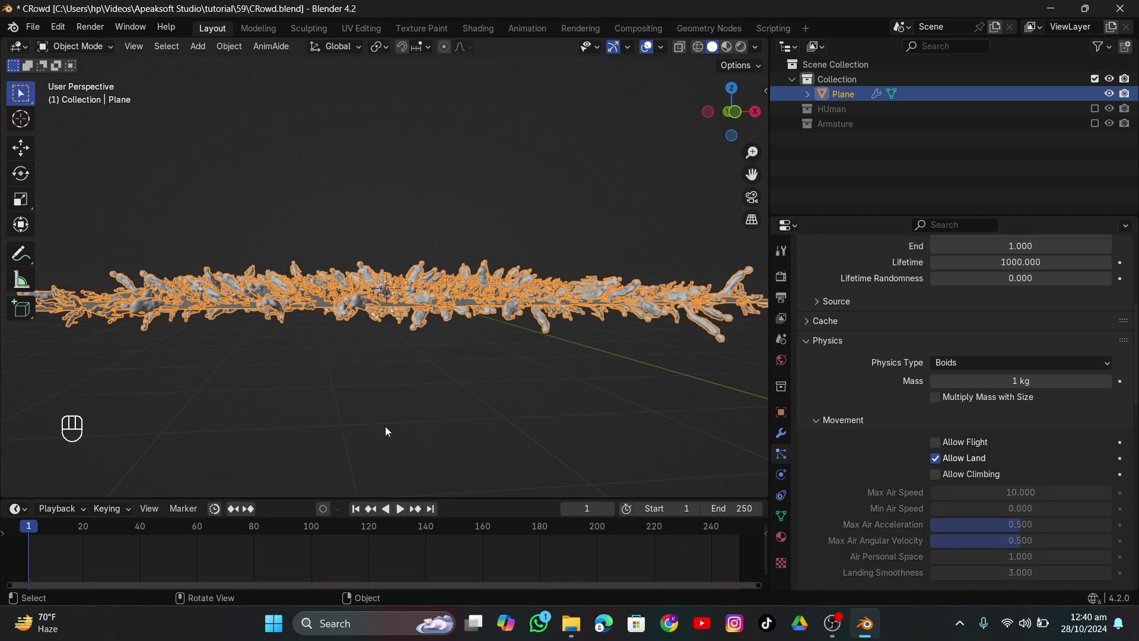
key("space")
middle_click_drag(383, 339, 387, 366)
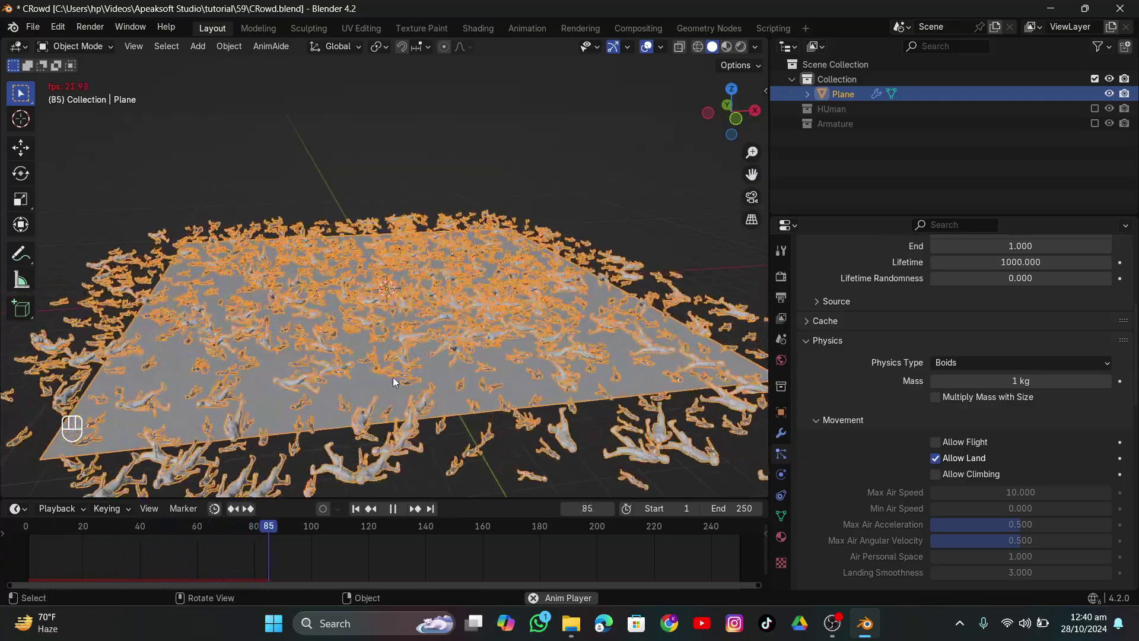
middle_click_drag(385, 400, 488, 280)
key("space")
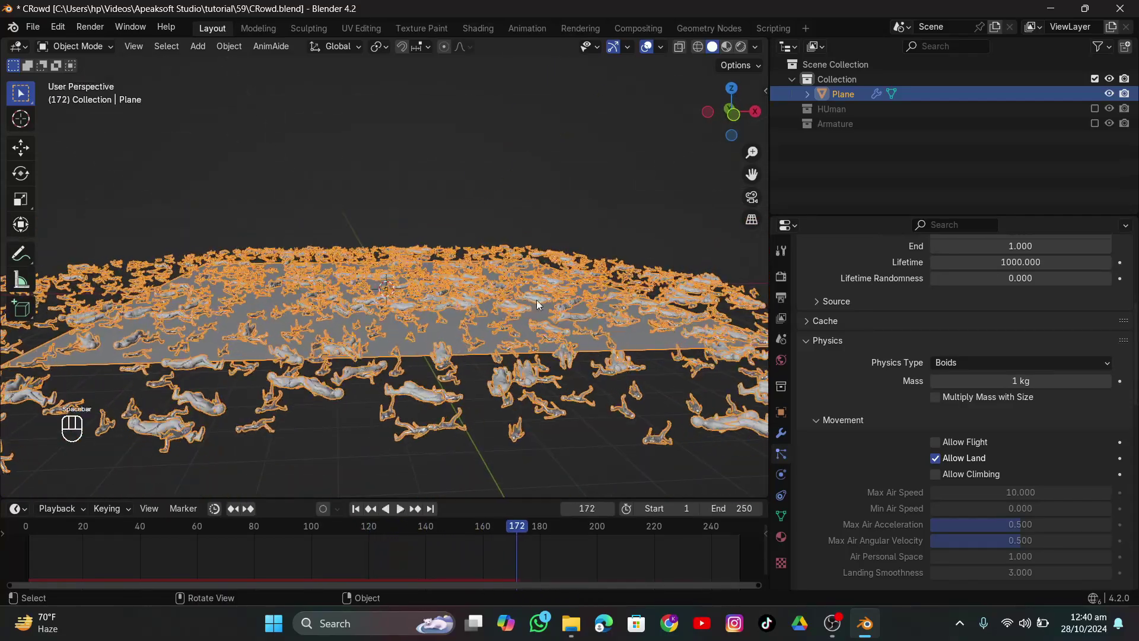
Enable Object Rotation for the particles' HUman instance collection
scroll(867, 375, "down", 15)
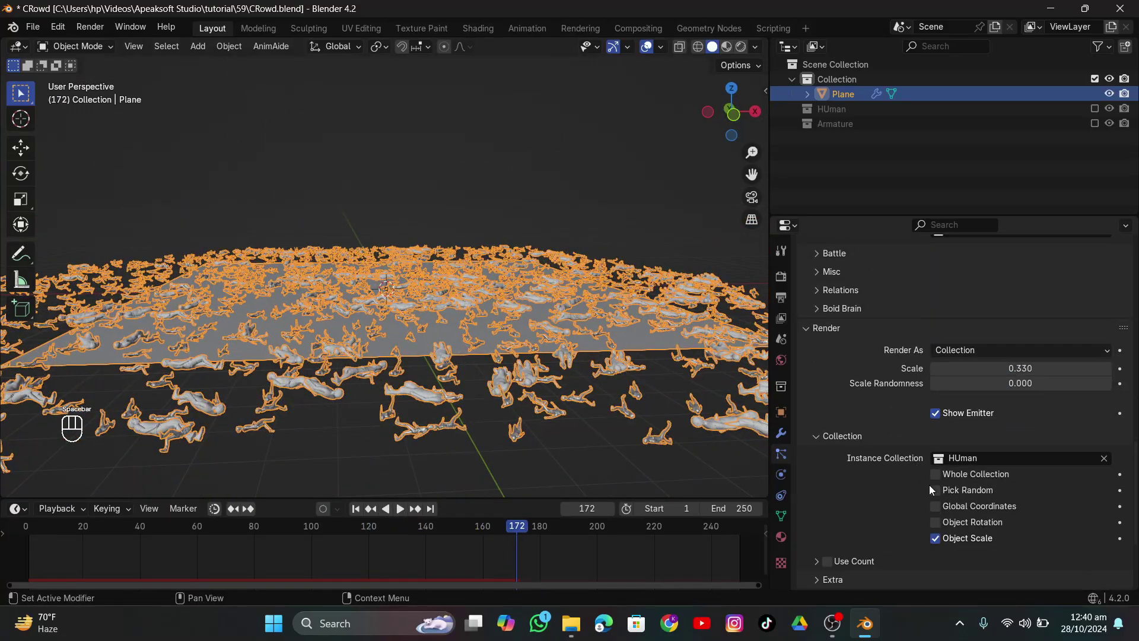
left_click(955, 524)
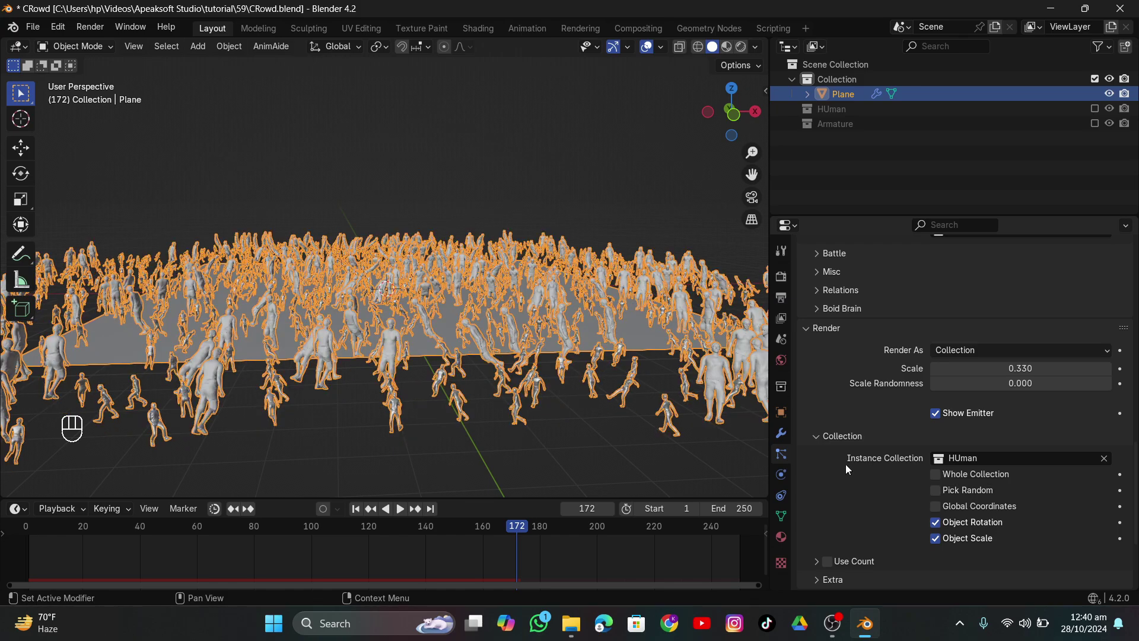
middle_click_drag(509, 326, 528, 380)
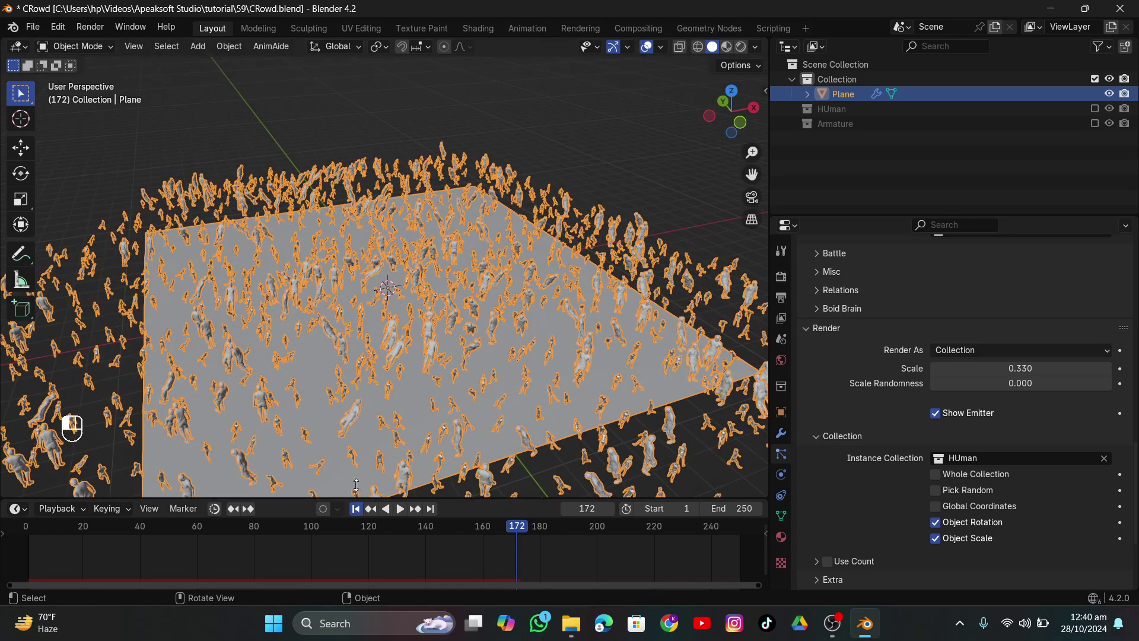
Play back the crowd from the first frame and turn off the viewport overlays to inspect the characters
left_click(356, 509)
key("space")
middle_click_drag(432, 323, 369, 305)
scroll(407, 325, "up", 5)
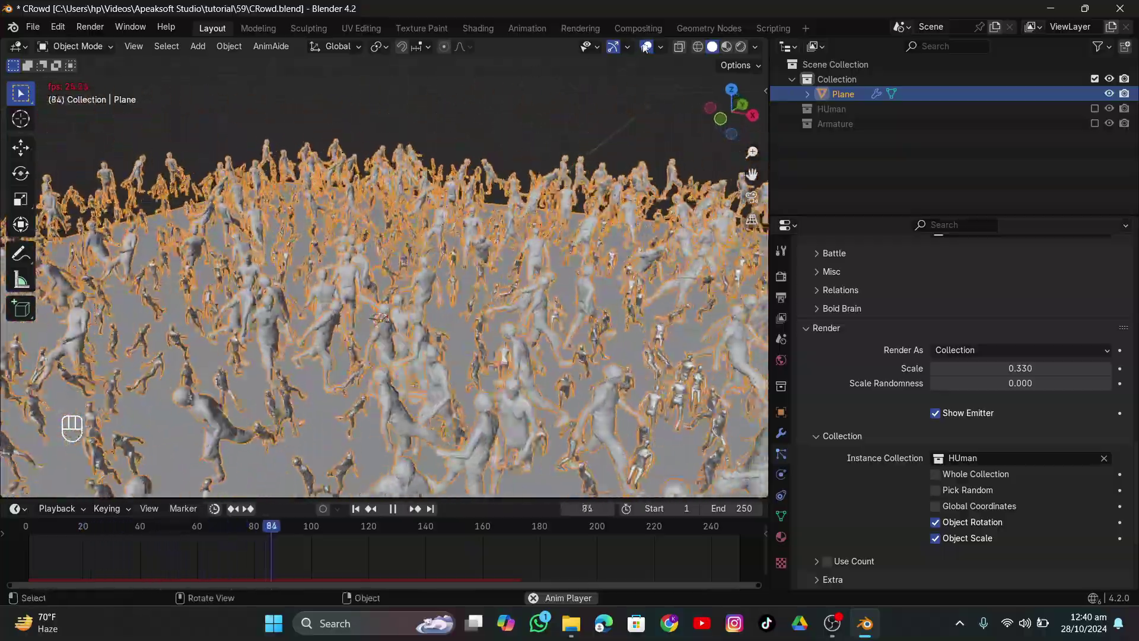
left_click(661, 47)
left_click(647, 48)
middle_click_drag(592, 159, 486, 229)
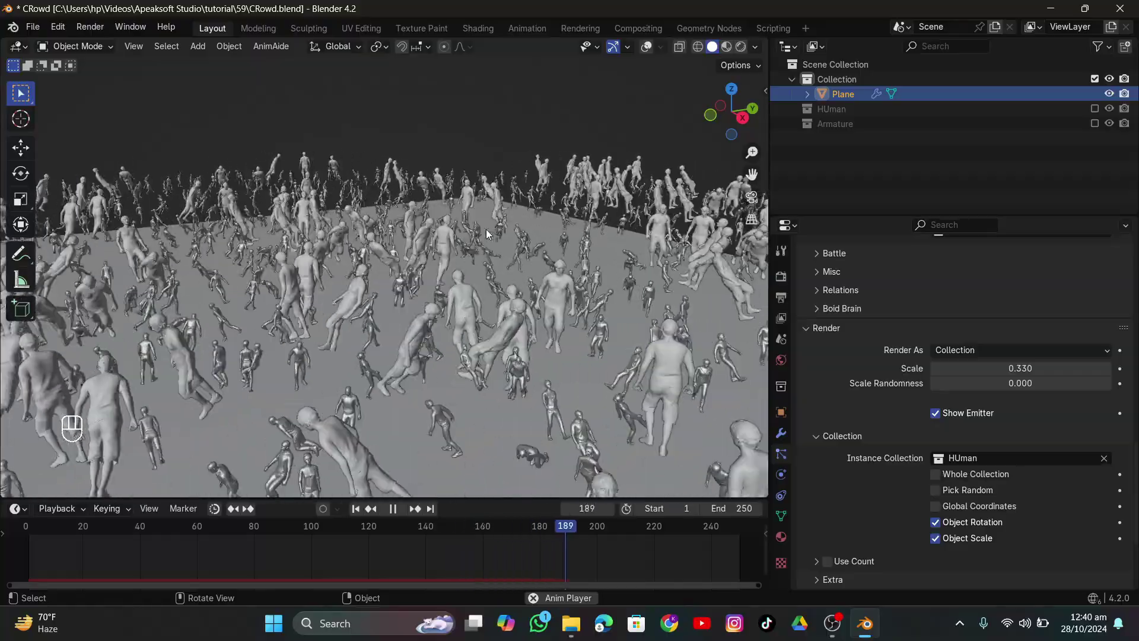
scroll(486, 229, "down", 4)
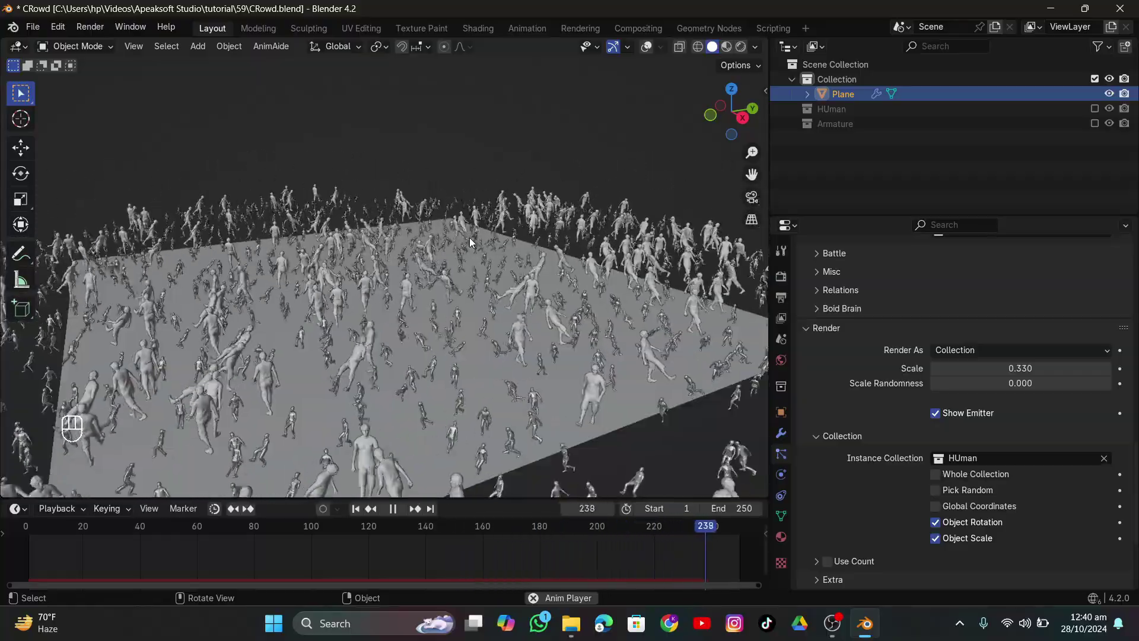
key("space")
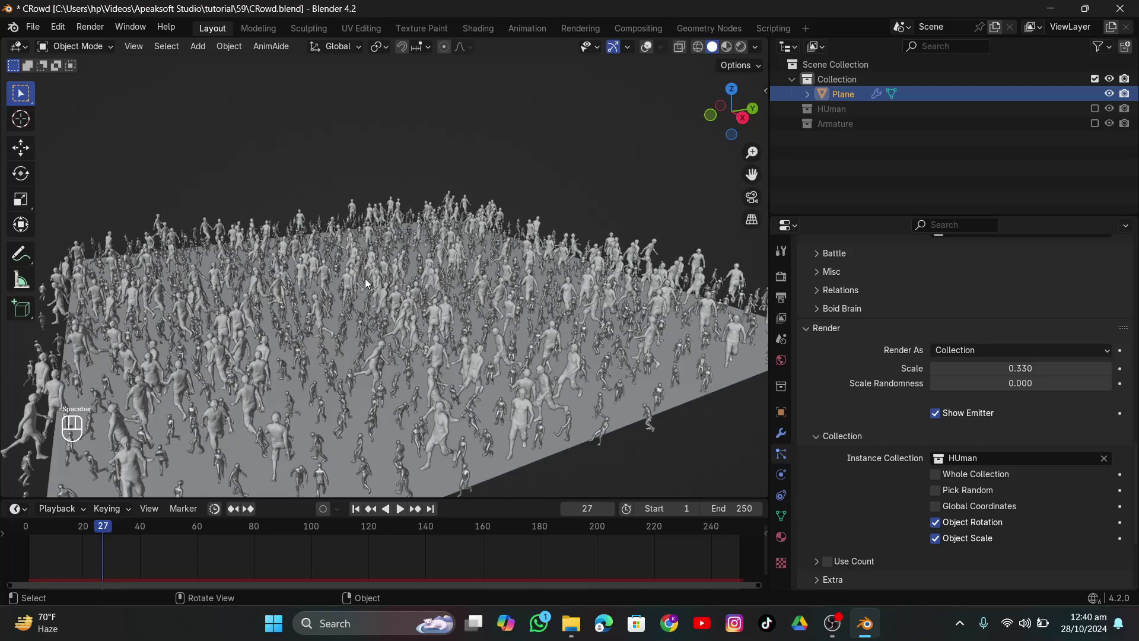
Include the HUman and Armature collections in the view layer again and select the Body mesh
left_click(1094, 108)
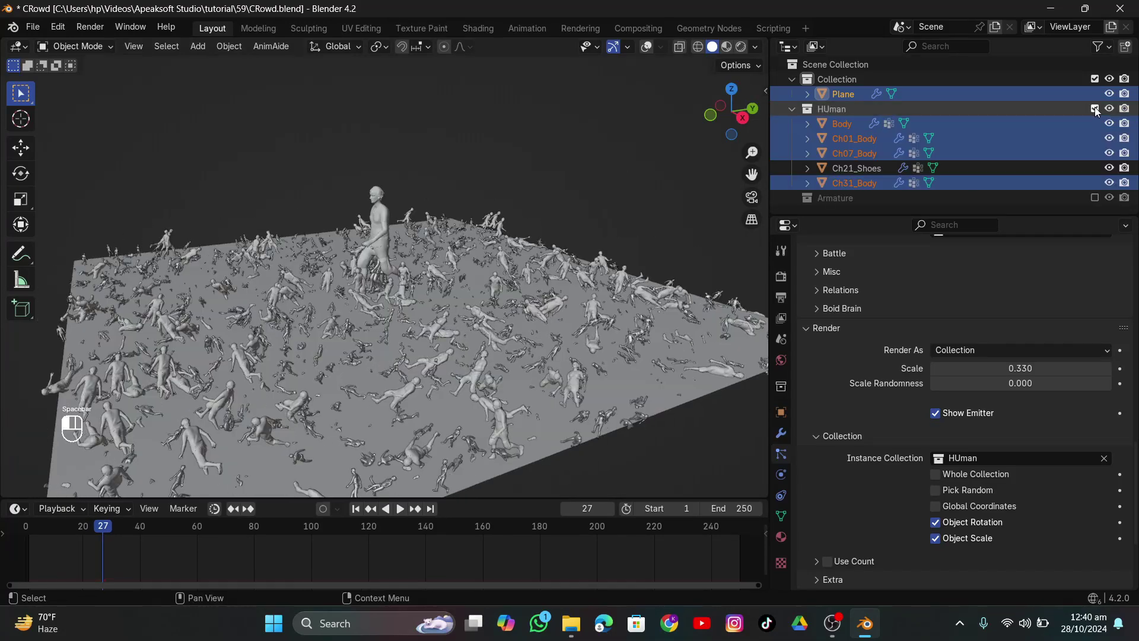
left_click(375, 202)
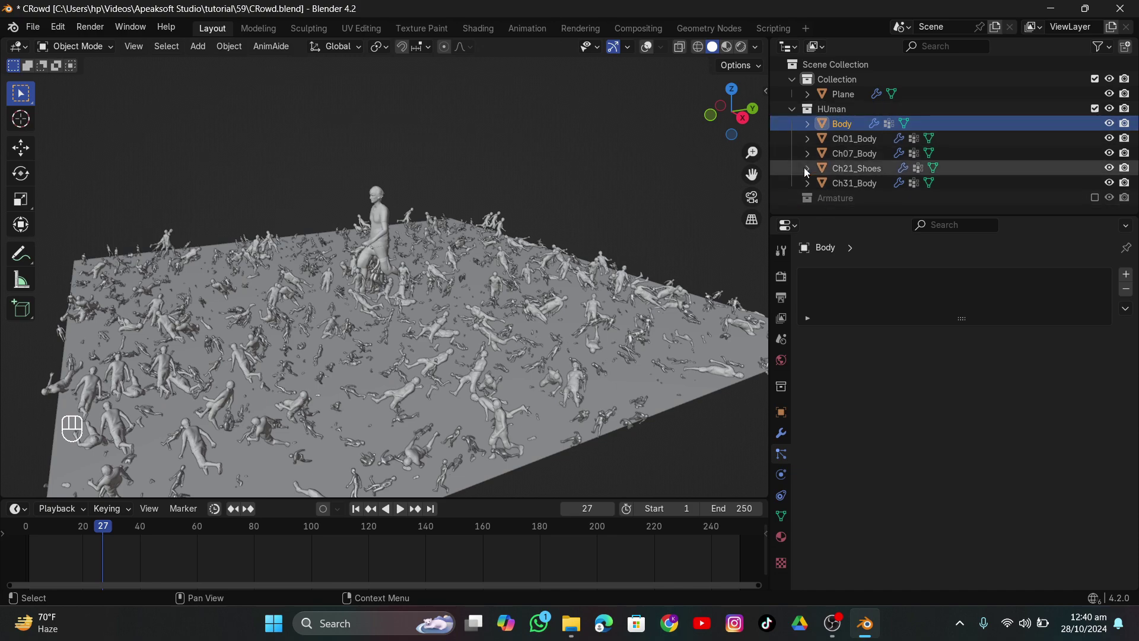
left_click(1095, 197)
Turn the viewport overlays back on, scale Armature.002 (the Body character's rig) down by about 0.41, and play back the crowd
scroll(972, 169, "down", 5)
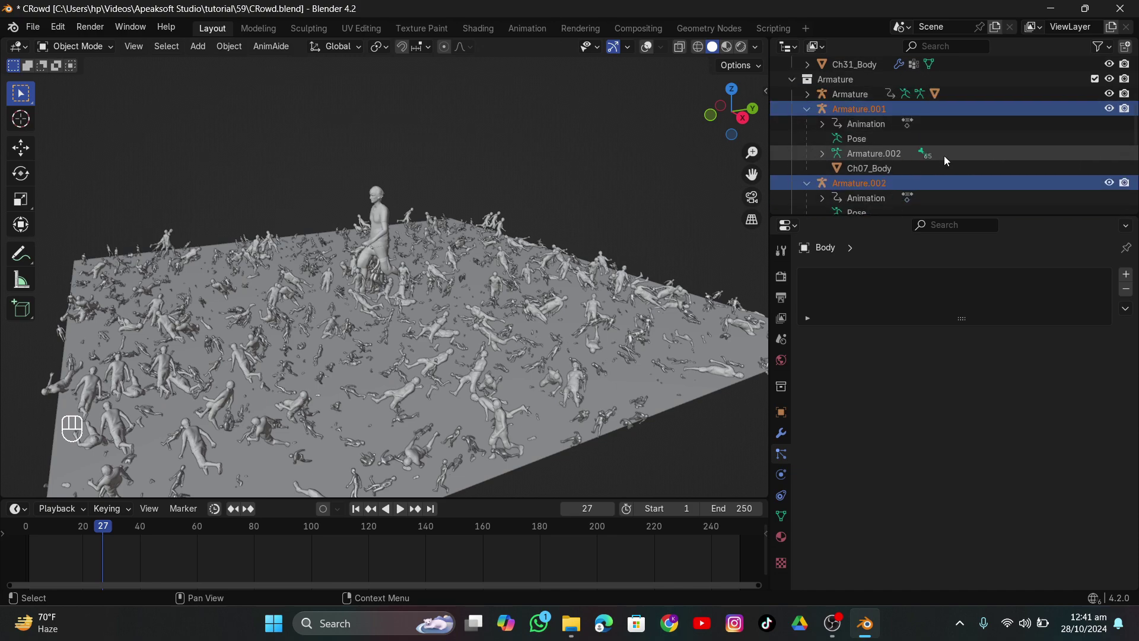
left_click(807, 109)
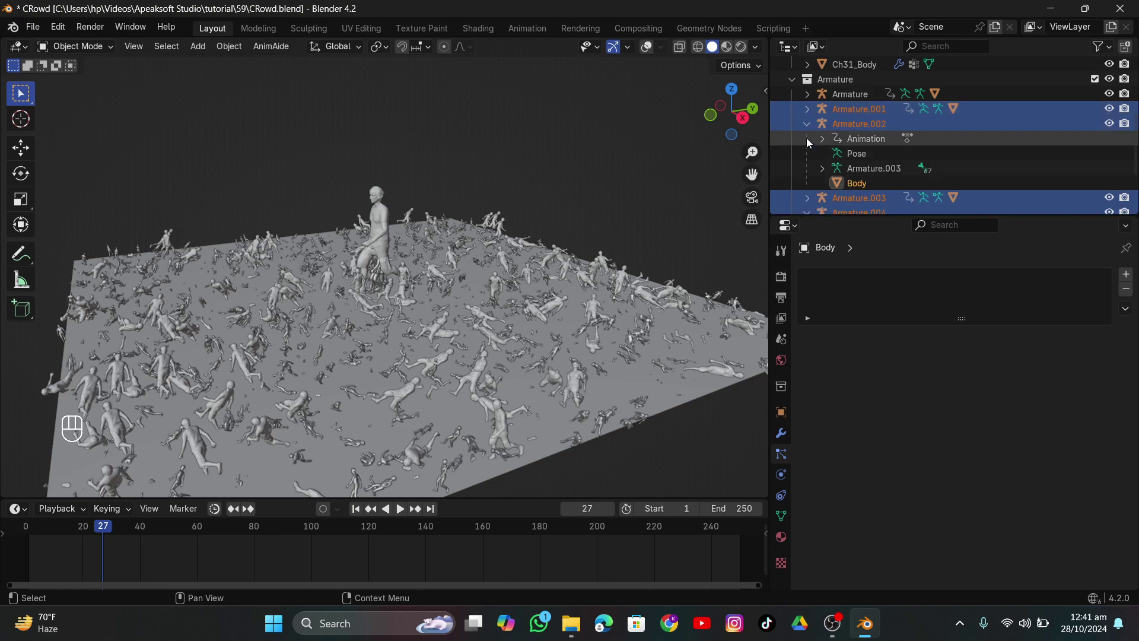
left_click(806, 124)
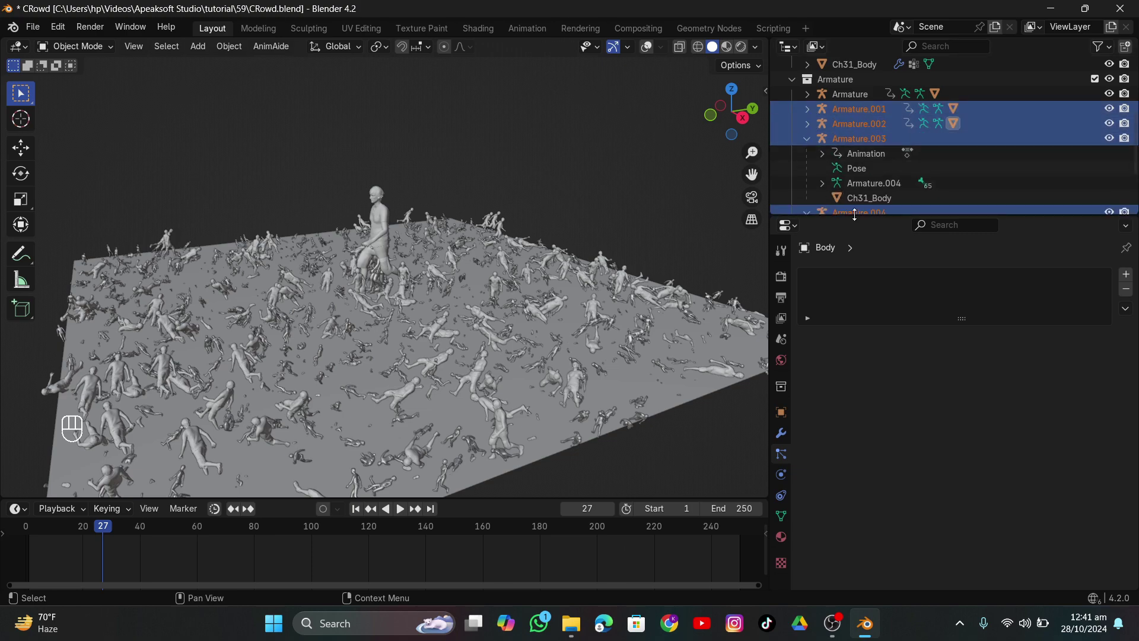
scroll(849, 187, "down", 2)
scroll(862, 173, "up", 3)
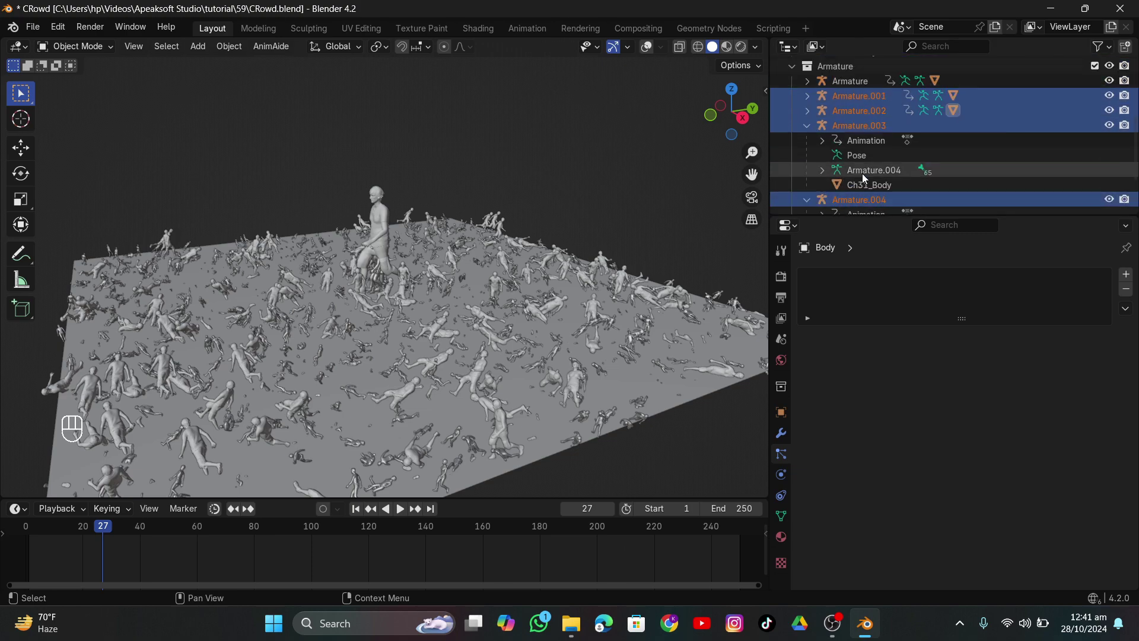
left_click(832, 140)
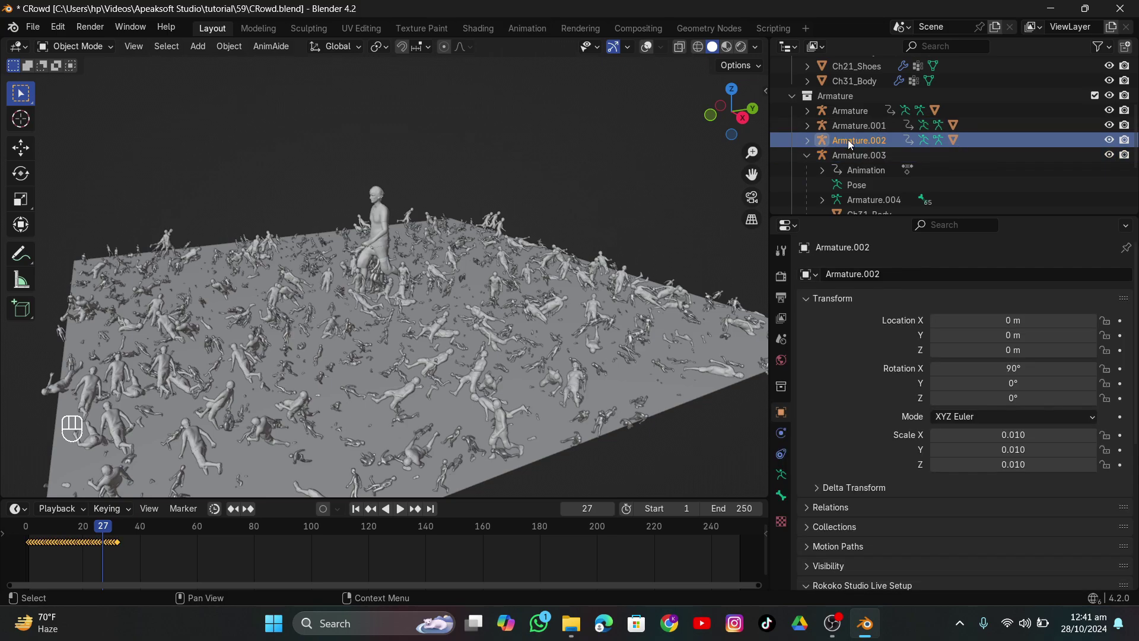
left_click(652, 49)
middle_click_drag(388, 201, 477, 196)
scroll(482, 254, "up", 5)
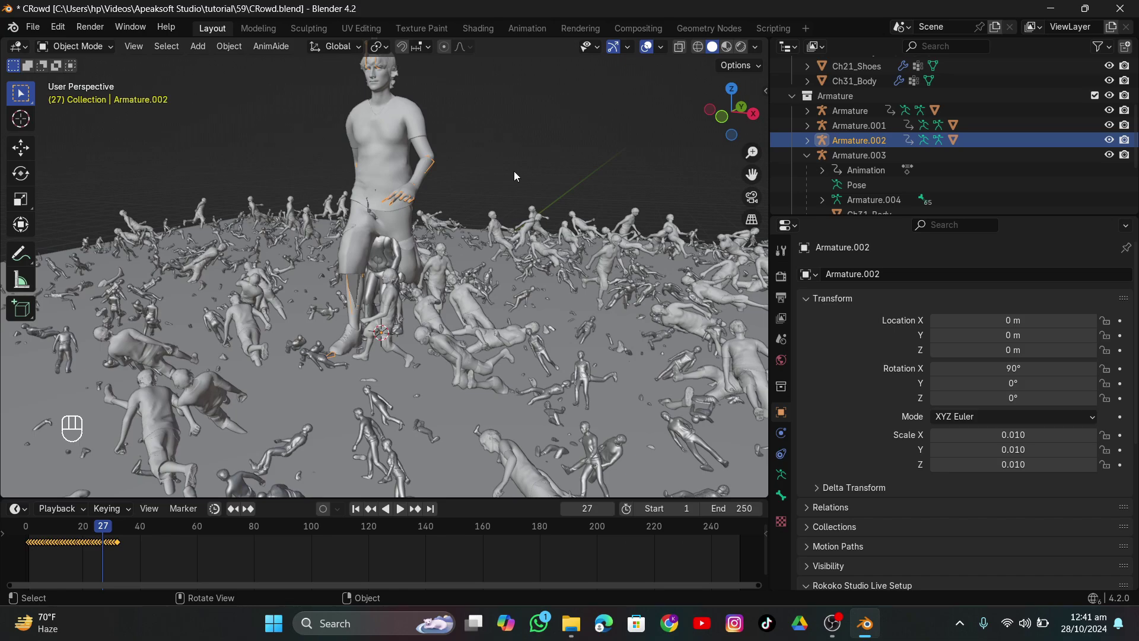
key("s")
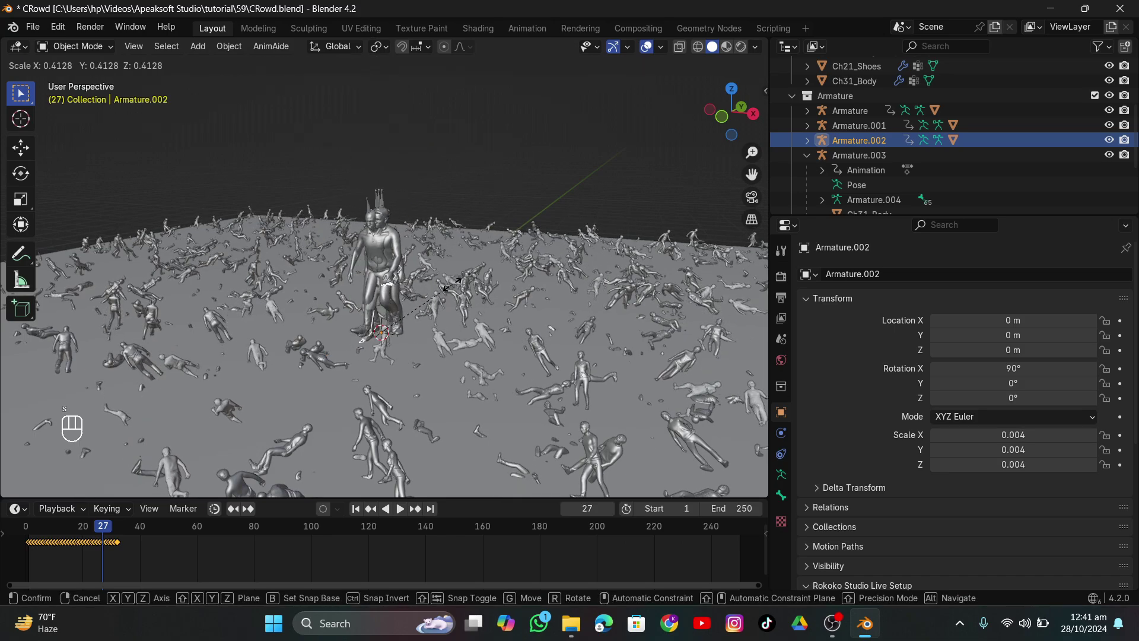
left_click(453, 284)
left_click_drag(104, 523, 136, 523)
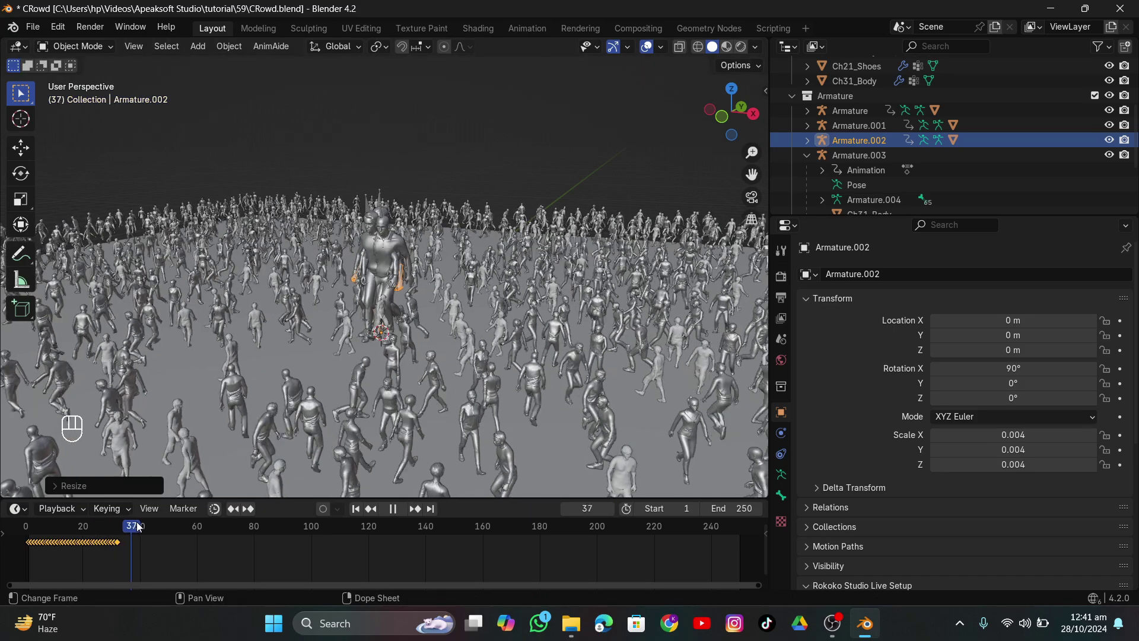
key("space")
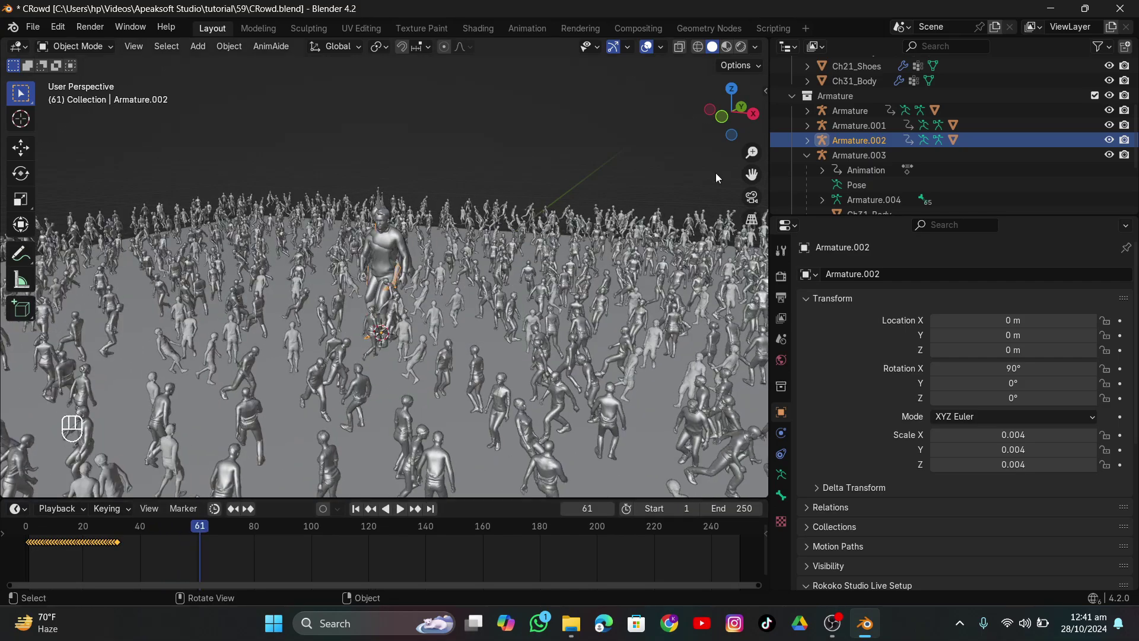
Exclude the Armature and HUman collections from the view layer, leaving only the plane with its crowd
left_click(1095, 96)
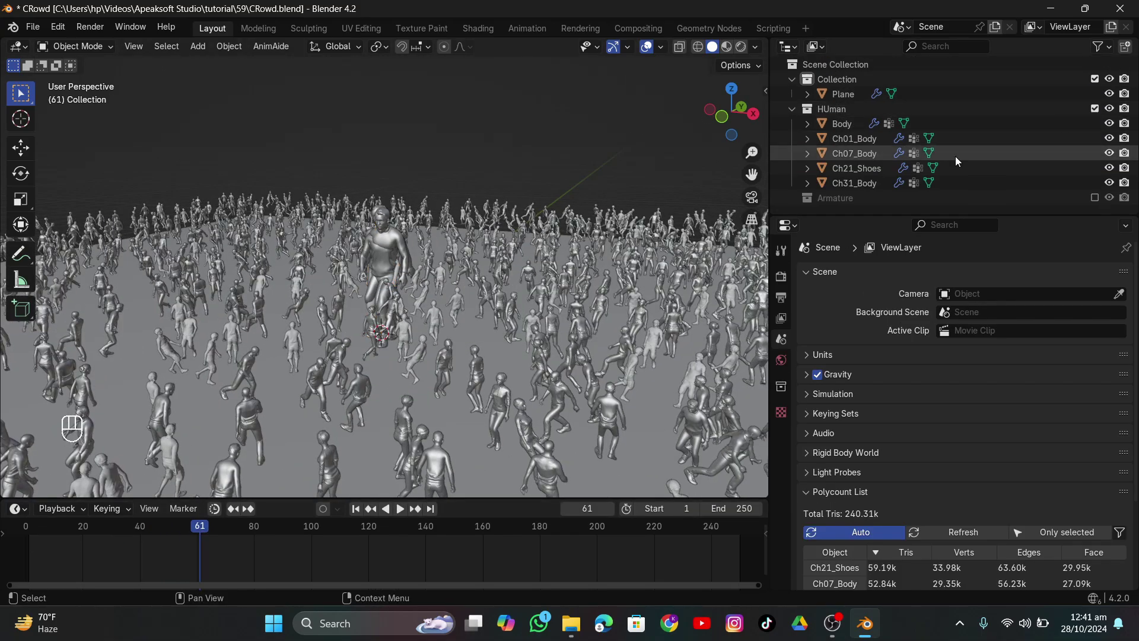
left_click(1094, 109)
scroll(428, 305, "down", 4)
middle_click_drag(427, 301, 448, 315)
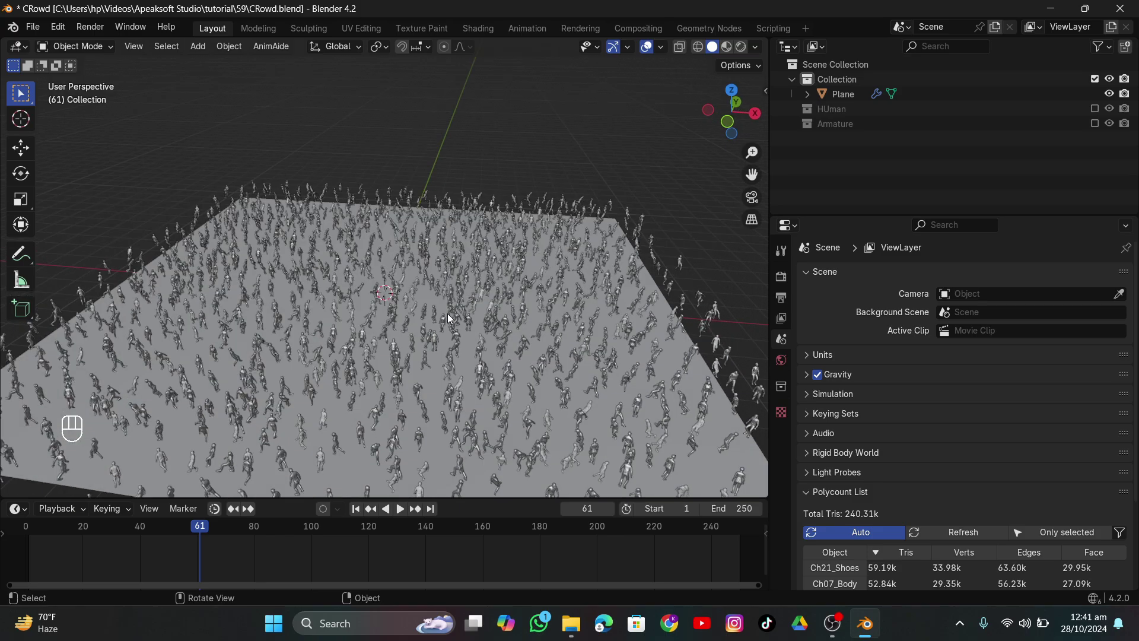
Return to the first frame and scale the crowd's plane down slightly
left_click(415, 240)
left_click(356, 510)
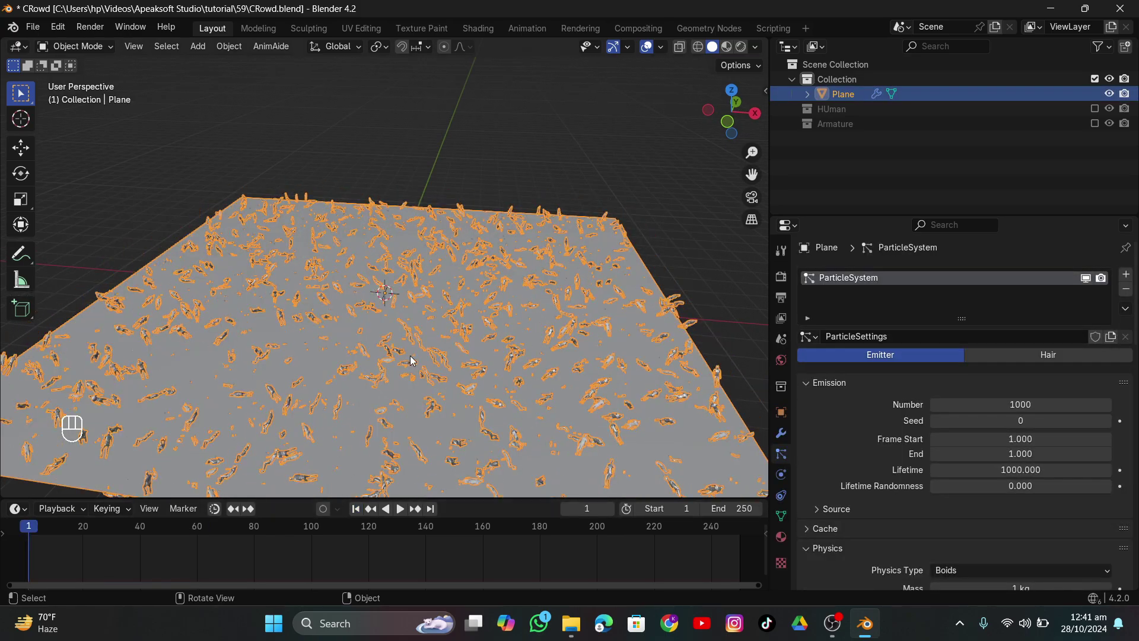
middle_click_drag(505, 262, 589, 211)
key("s")
left_click(547, 197)
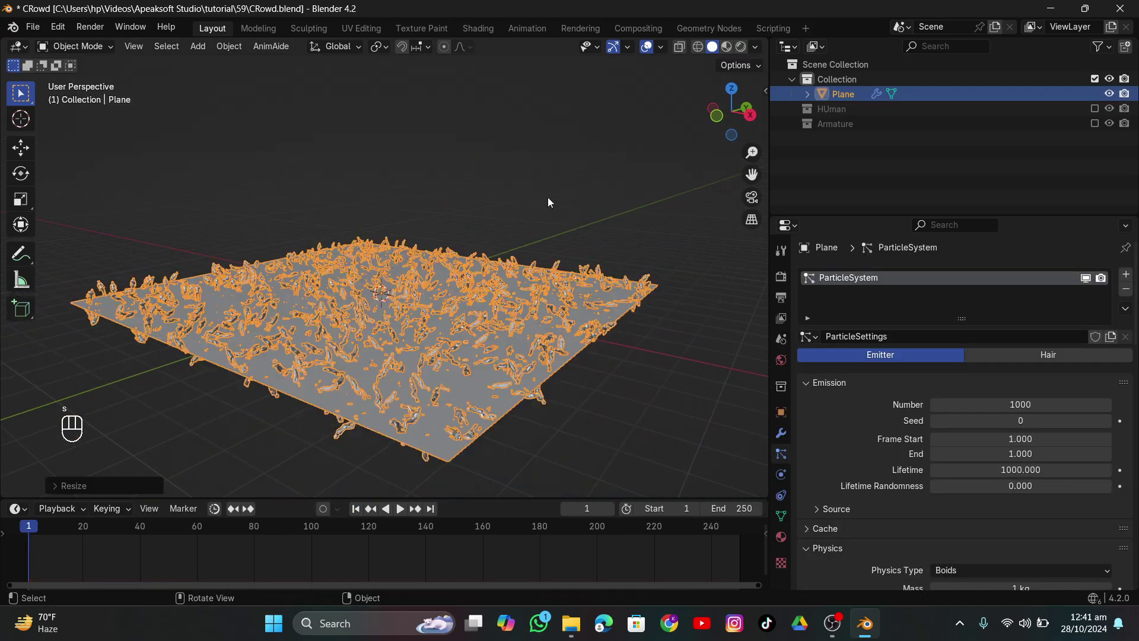
Play back the crowd animation on the resized plane and inspect the characters up close
left_click(547, 197)
key("space")
scroll(535, 280, "up", 5)
middle_click_drag(535, 280, 499, 255)
scroll(500, 256, "up", 4)
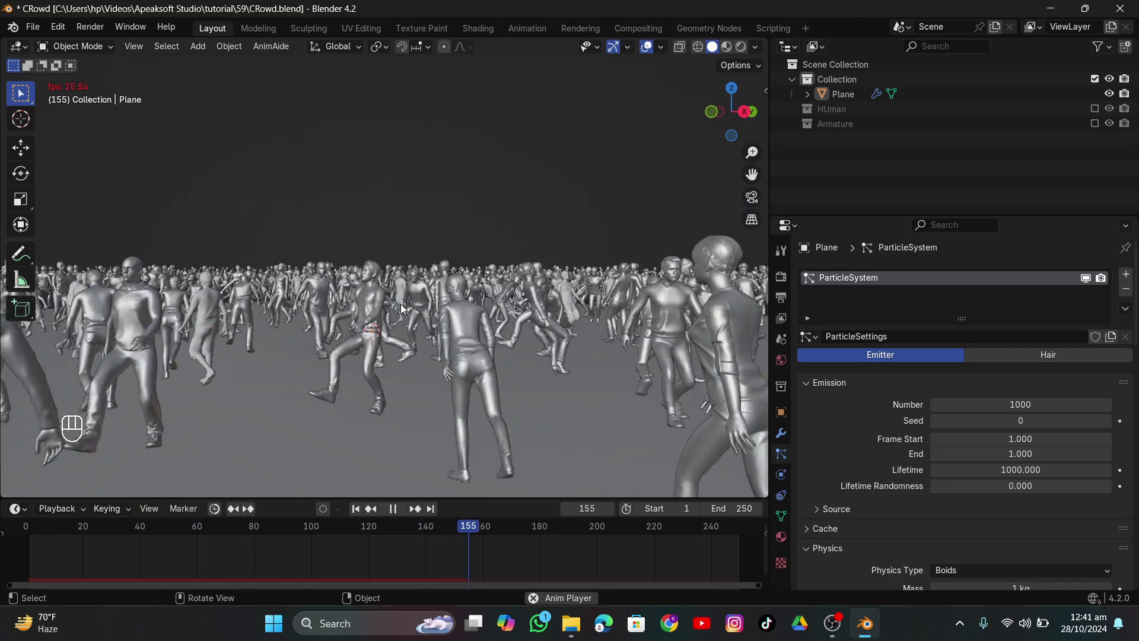
key("space")
Try a Max Land Speed of 2 in the boid movement settings and play back the crowd from the first frame
scroll(884, 442, "down", 5)
scroll(884, 439, "down", 8)
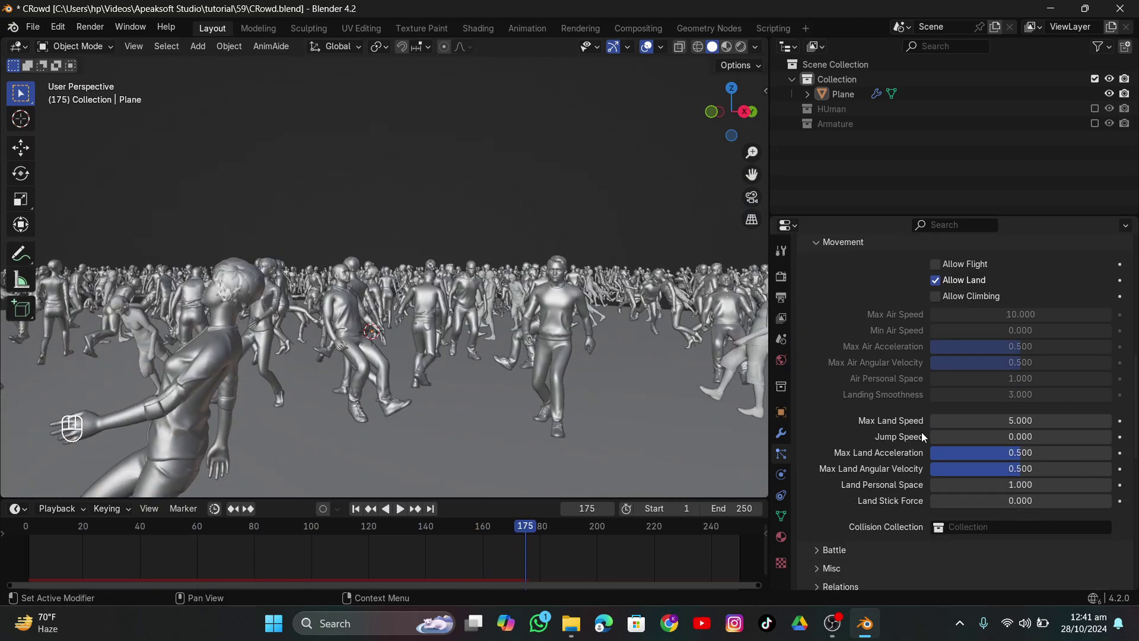
left_click(1058, 422)
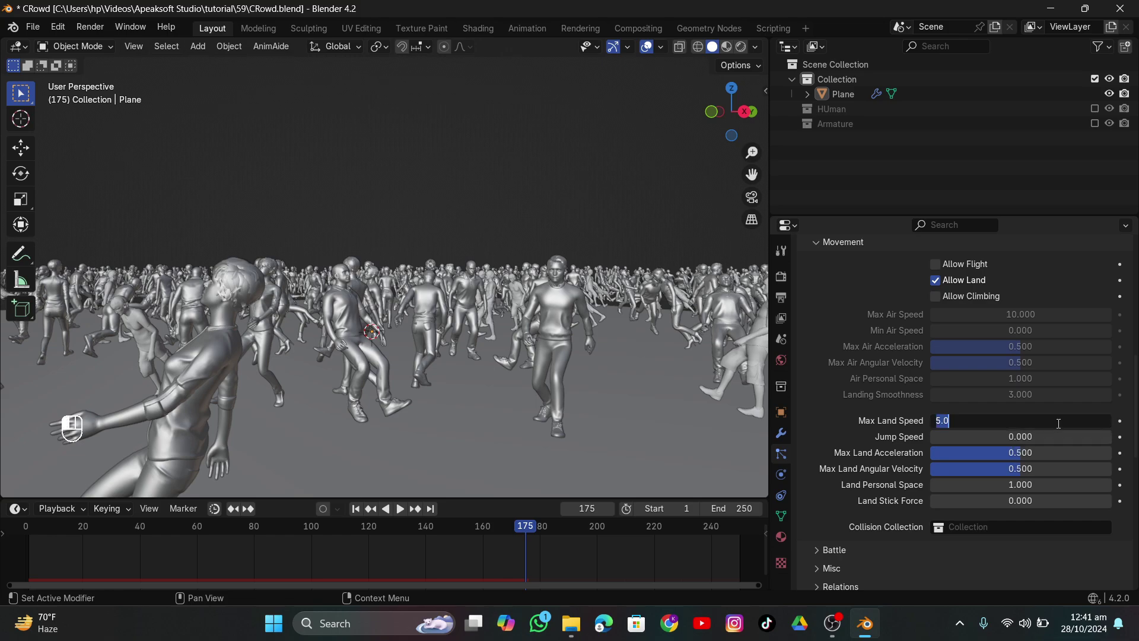
key("Return")
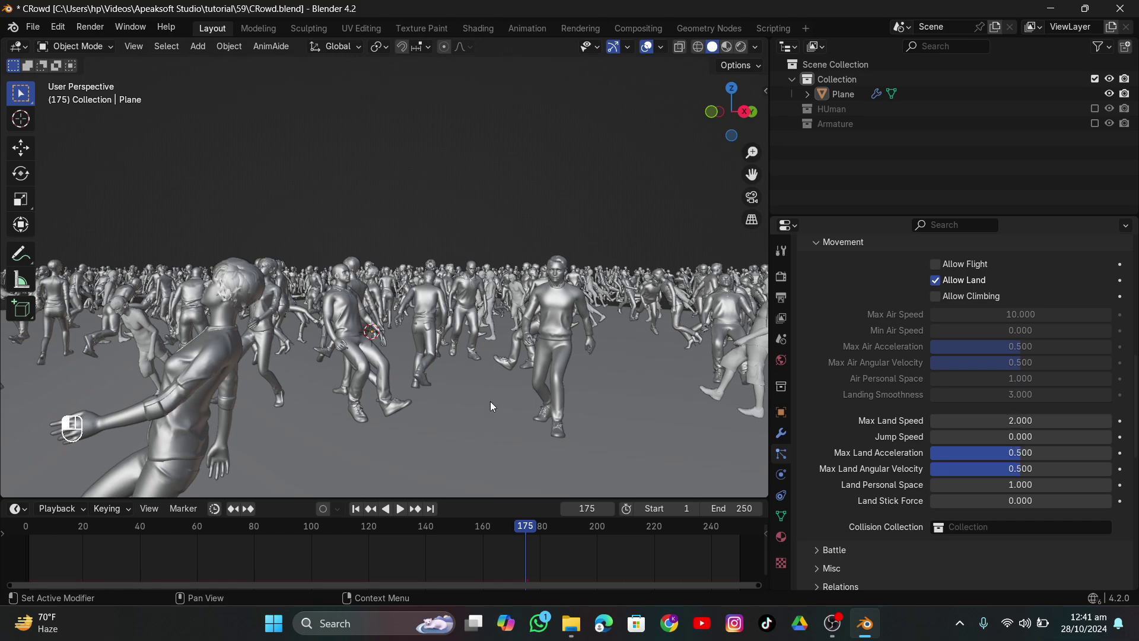
left_click(356, 508)
key("space")
middle_click_drag(387, 432, 429, 388)
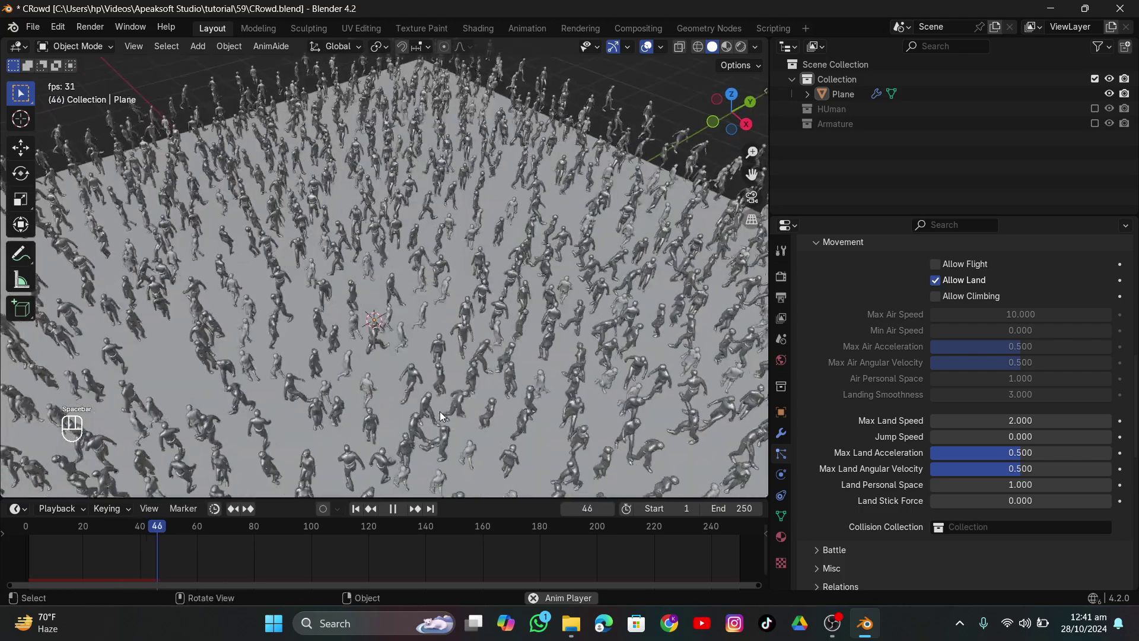
key("space")
Try a Max Land Speed of 1 for the boids and replay the animation from the start
left_click(1020, 420)
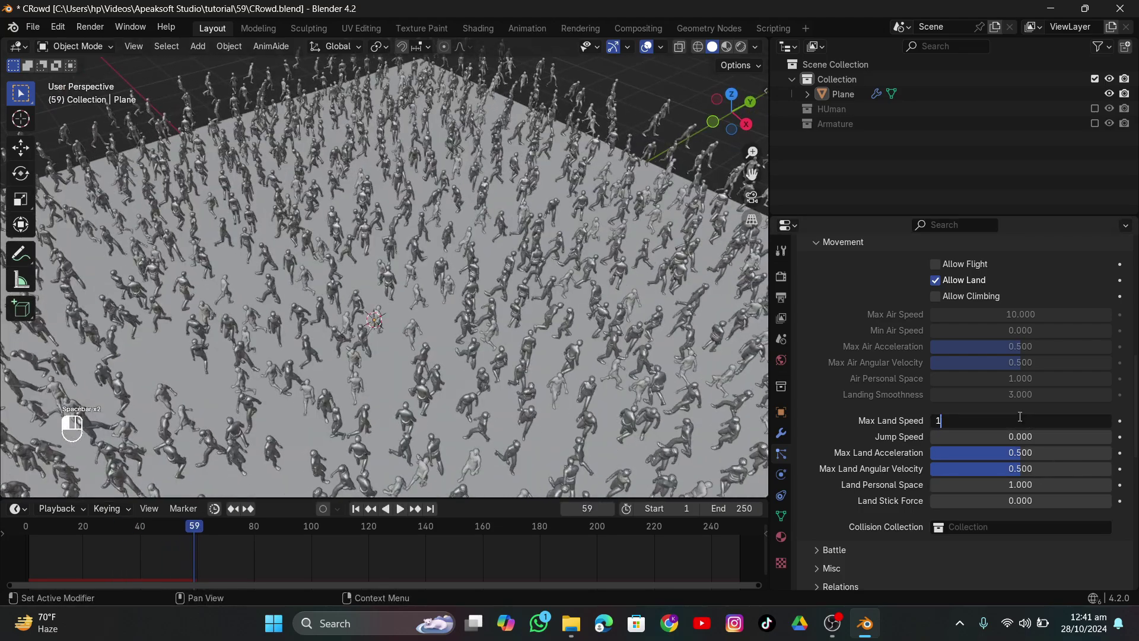
key("Return")
left_click(356, 508)
key("space")
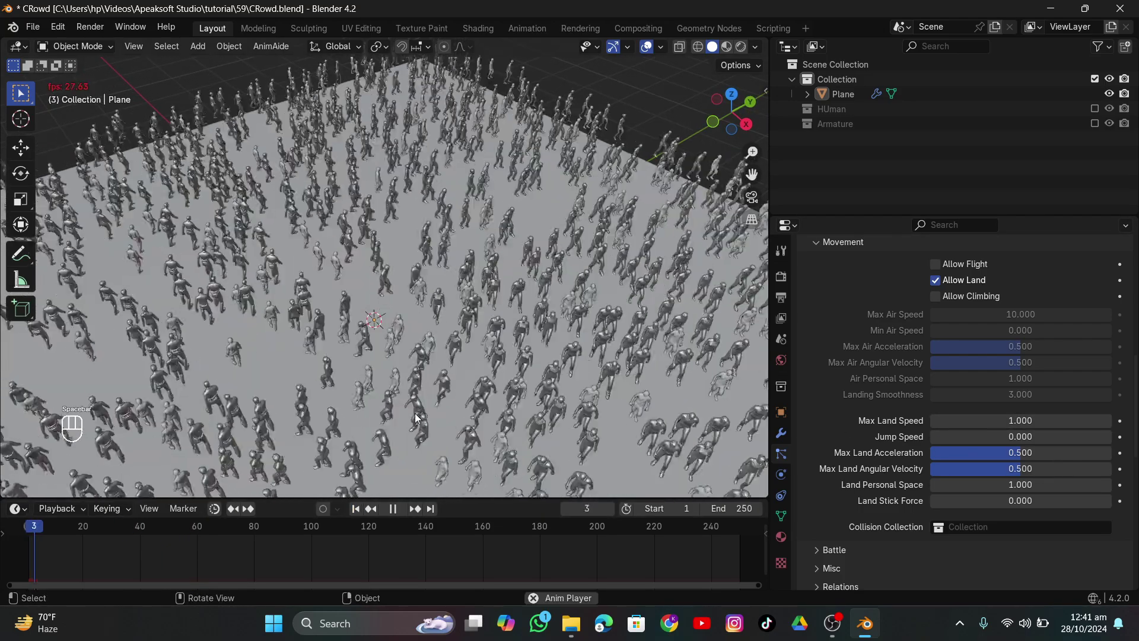
Set the boids' Max Land Speed to 1.5 and replay the animation from the start to check the walking pace
left_click(989, 419)
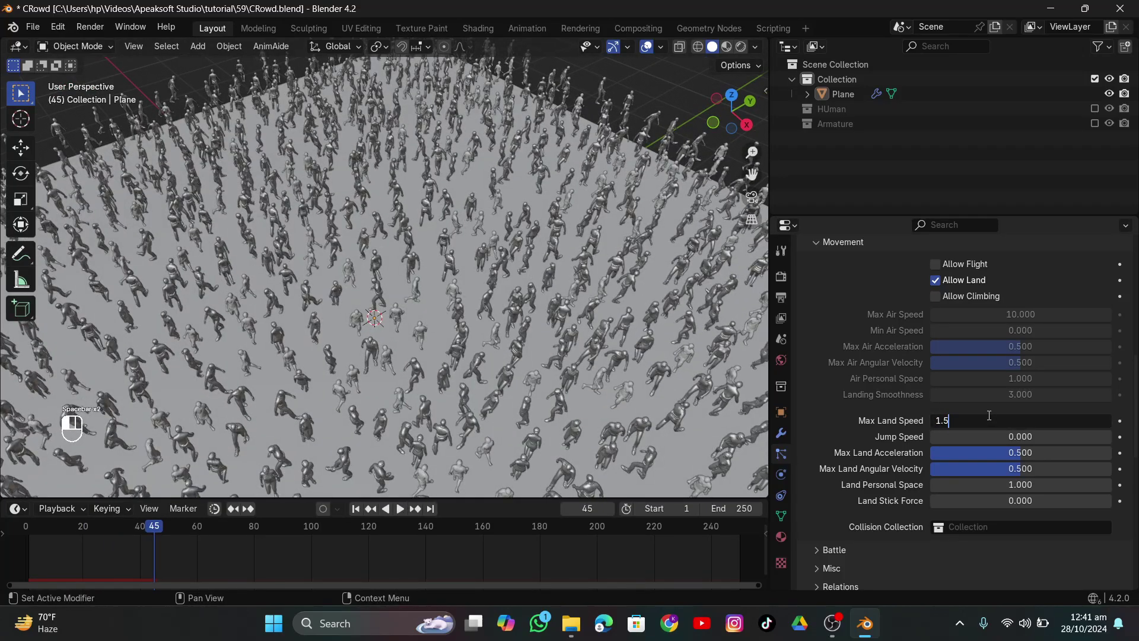
key("Return")
left_click(356, 509)
key("space")
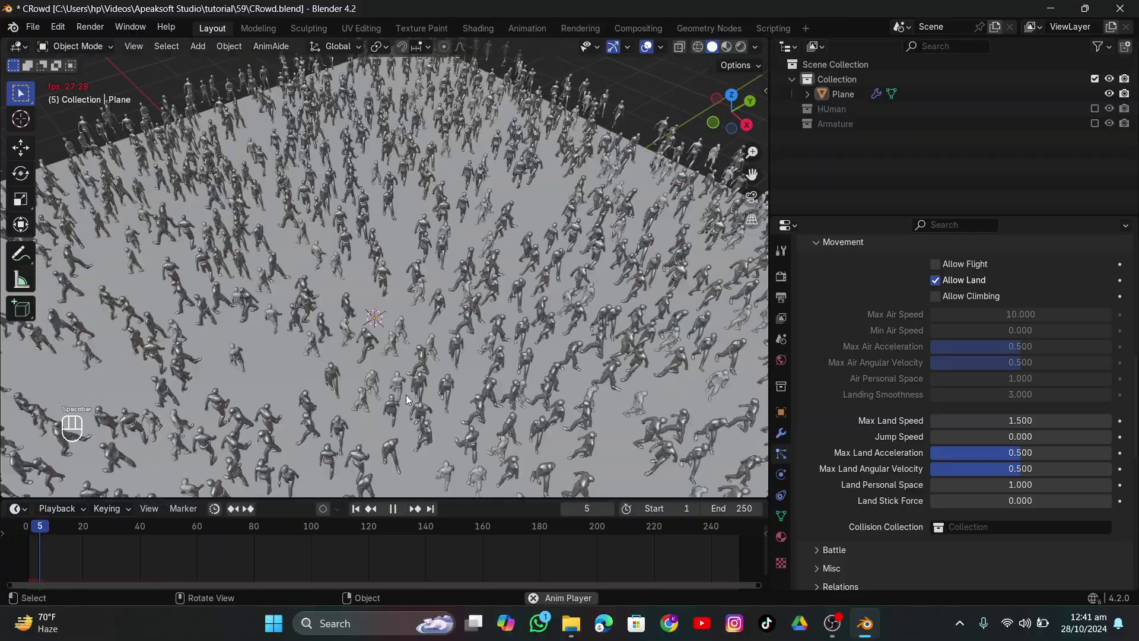
middle_click_drag(406, 399, 516, 312)
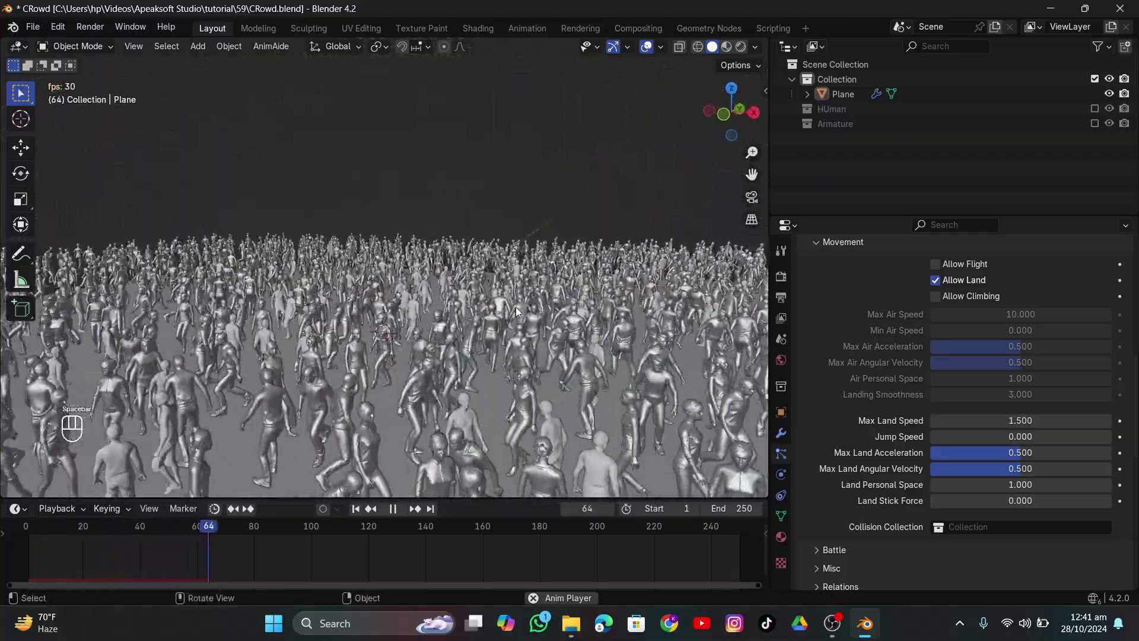
key("space")
key("space")
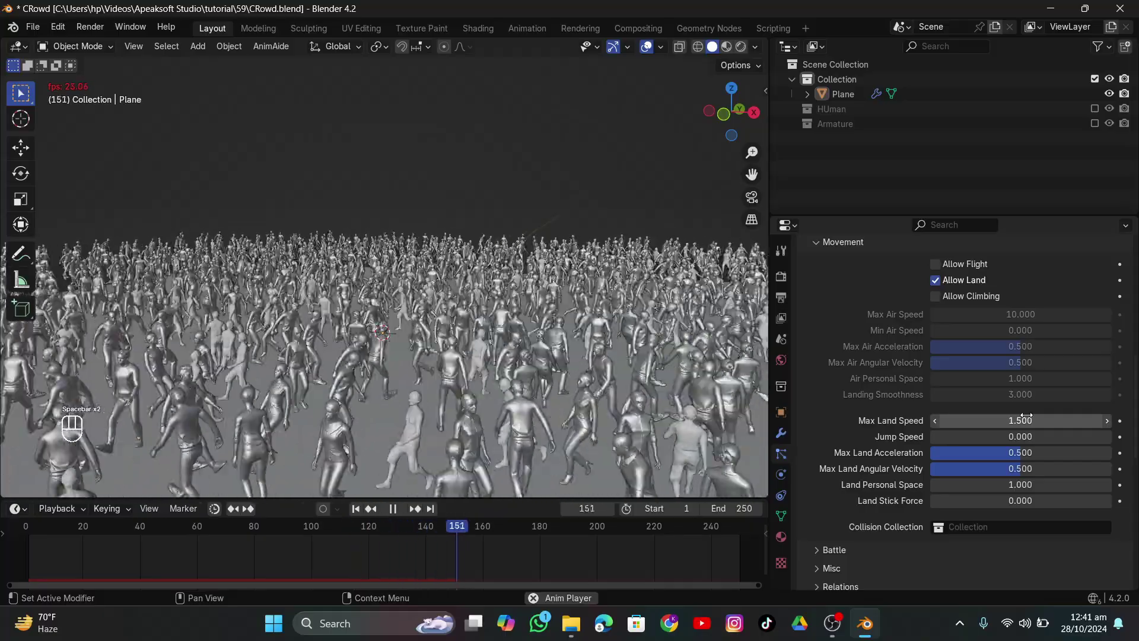
key("space")
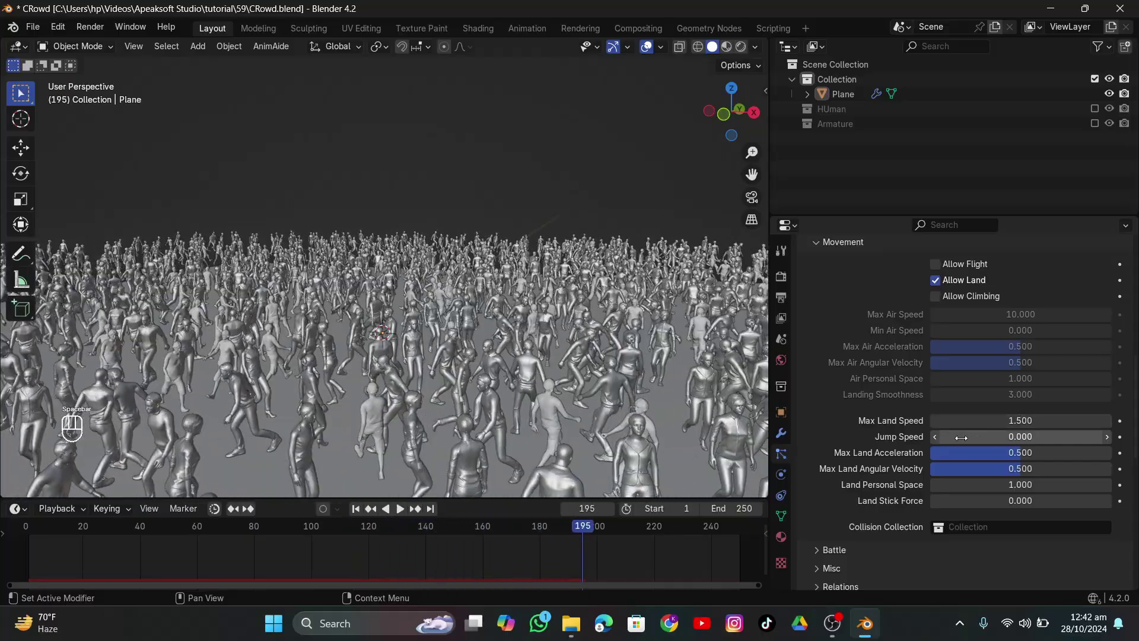
scroll(877, 414, "down", 3)
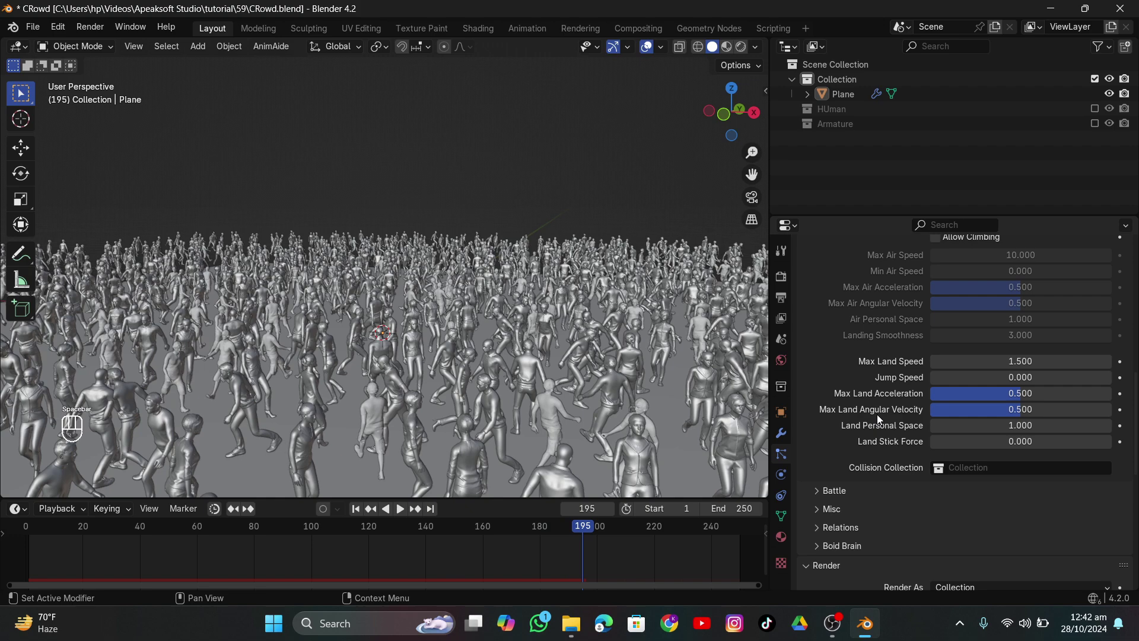
left_click(821, 492)
left_click(817, 497)
left_click(815, 492)
left_click(815, 491)
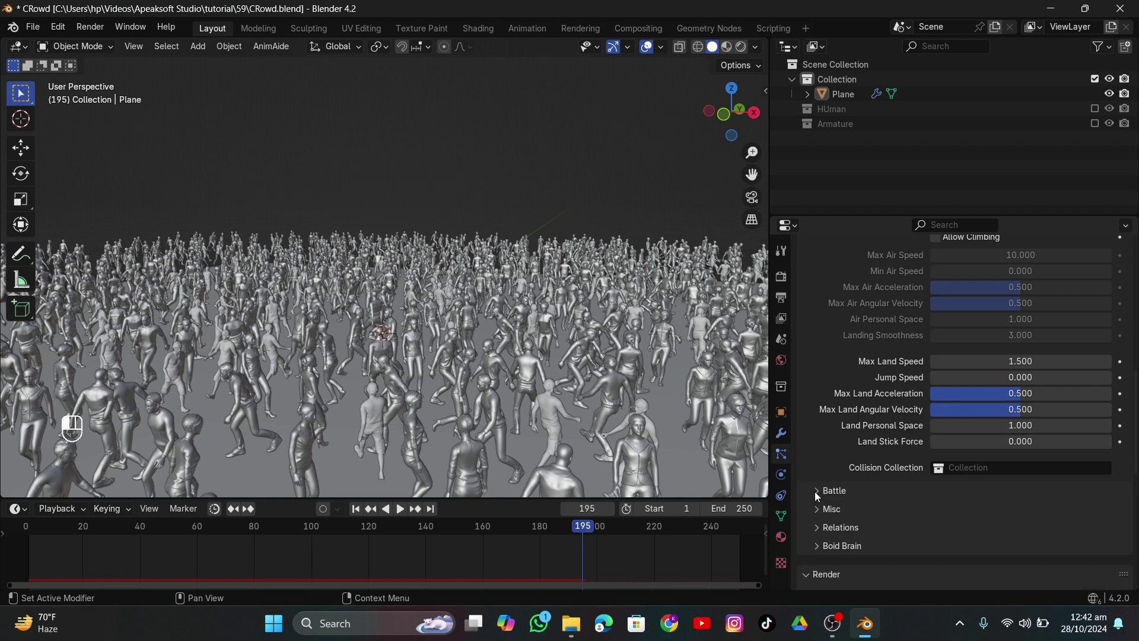
In the boids' Misc settings, set Banking to 0, Pitch to 0.636 and Height to 0.1
left_click(817, 509)
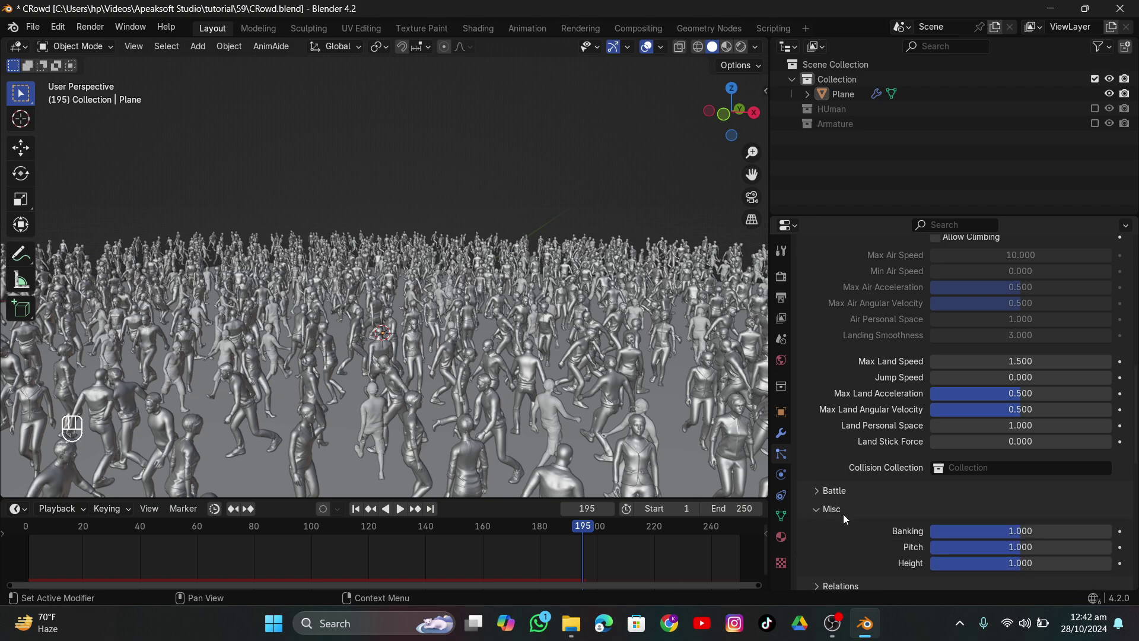
scroll(843, 514, "down", 2)
left_click(1007, 470)
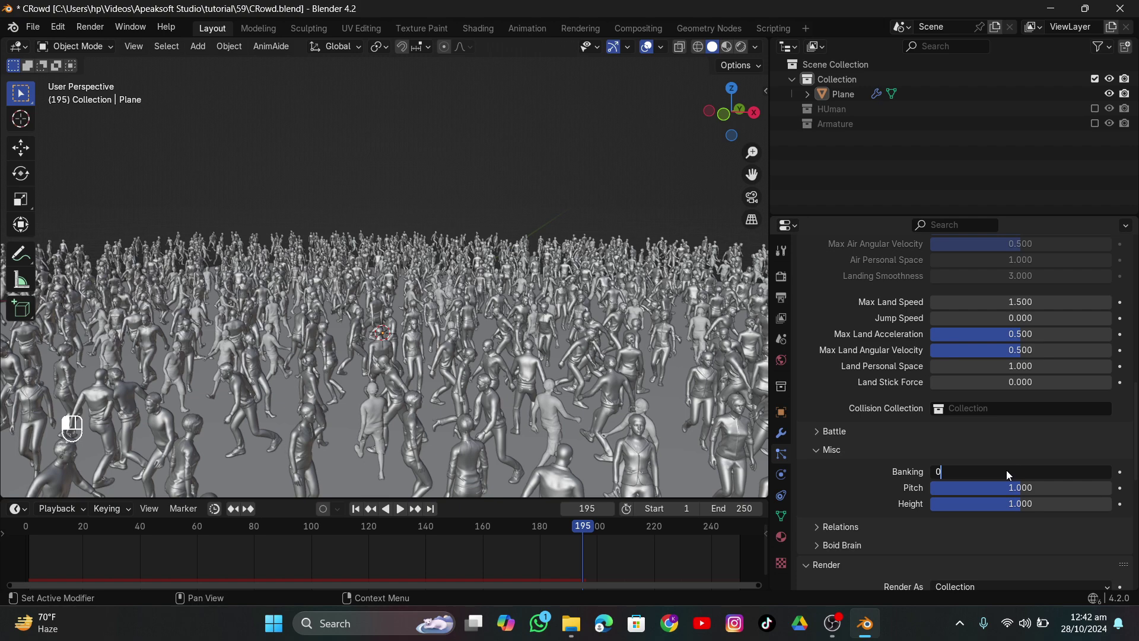
key("Return")
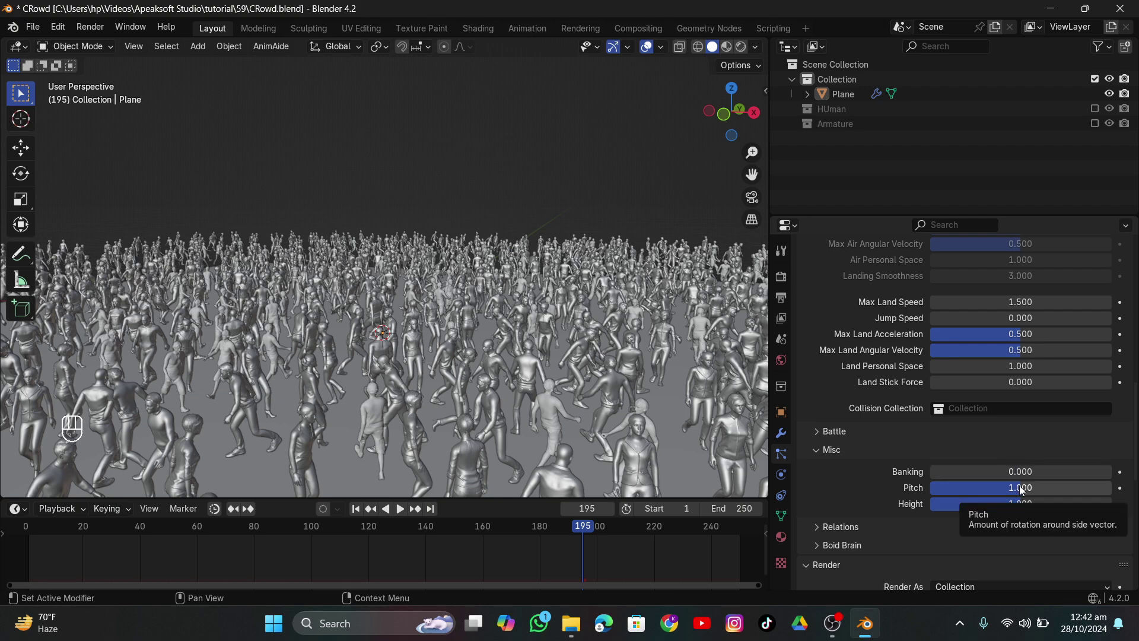
mouse_move(1002, 492)
left_mouse_down()
mouse_move(973, 491)
mouse_move(999, 503)
left_mouse_up()
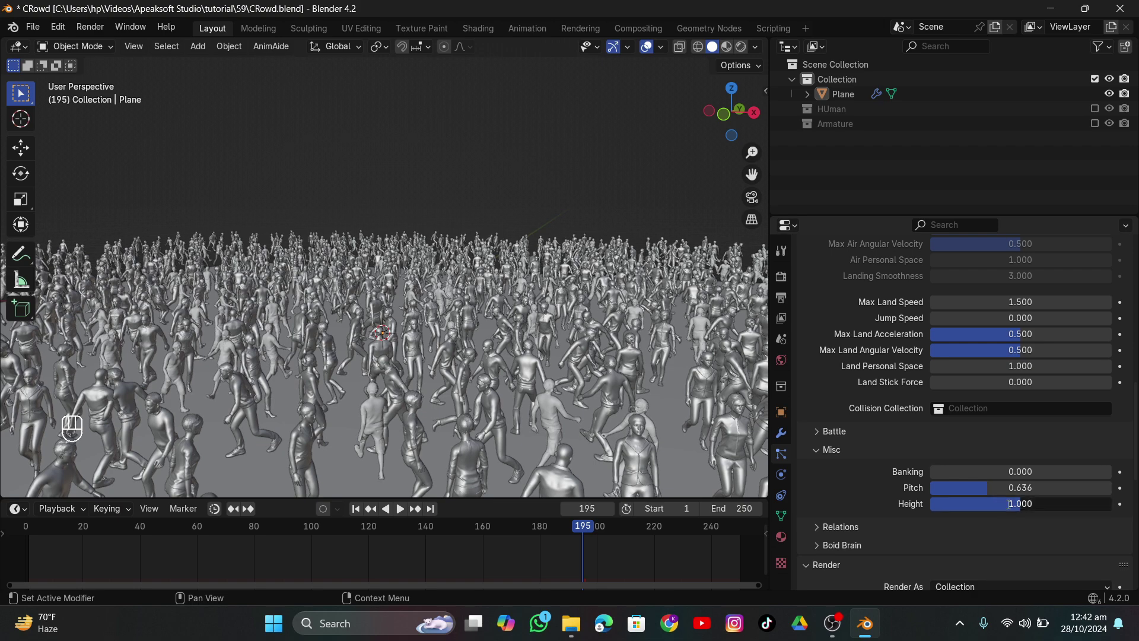
left_click(1009, 504)
type("0.")
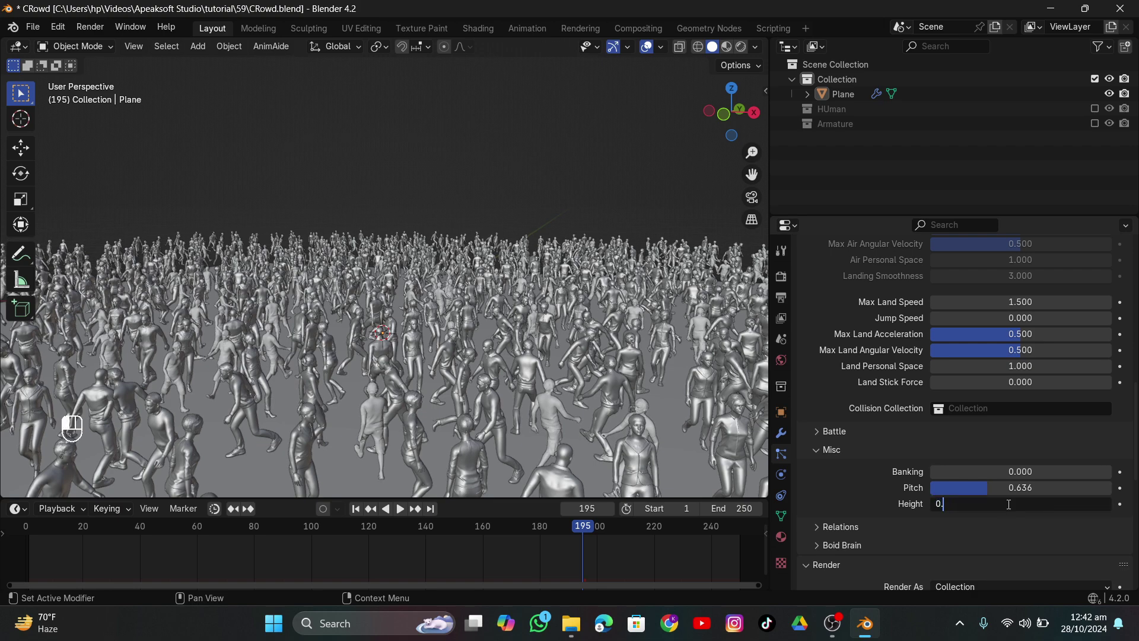
type("1")
key("Return")
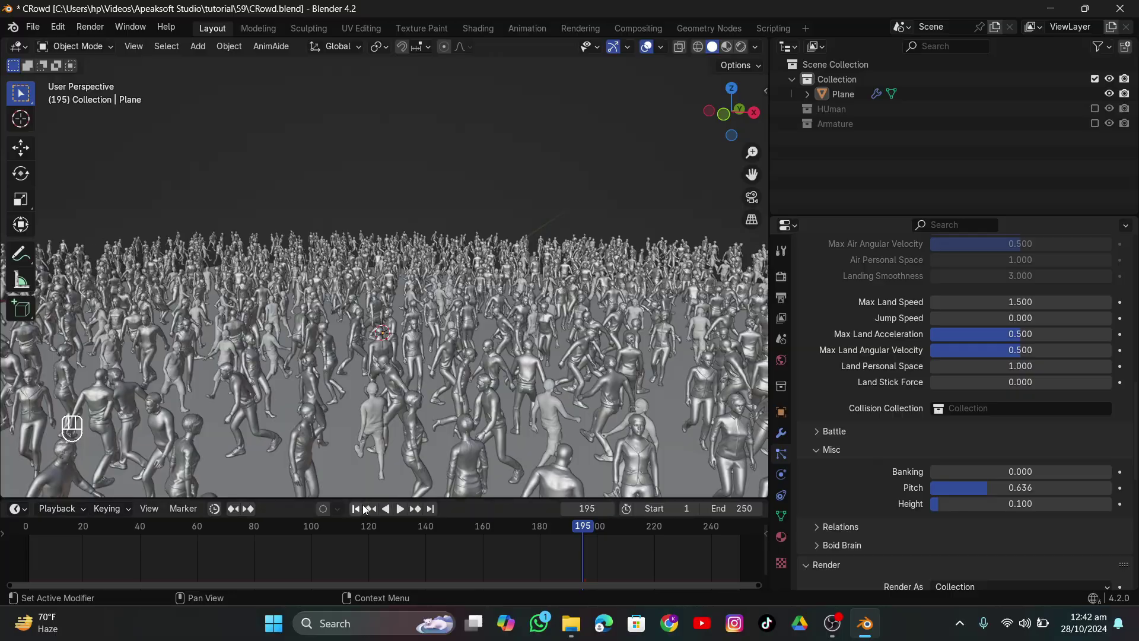
Play back the crowd from the first frame and inspect the whole plane from farther away
left_click(364, 509)
key("space")
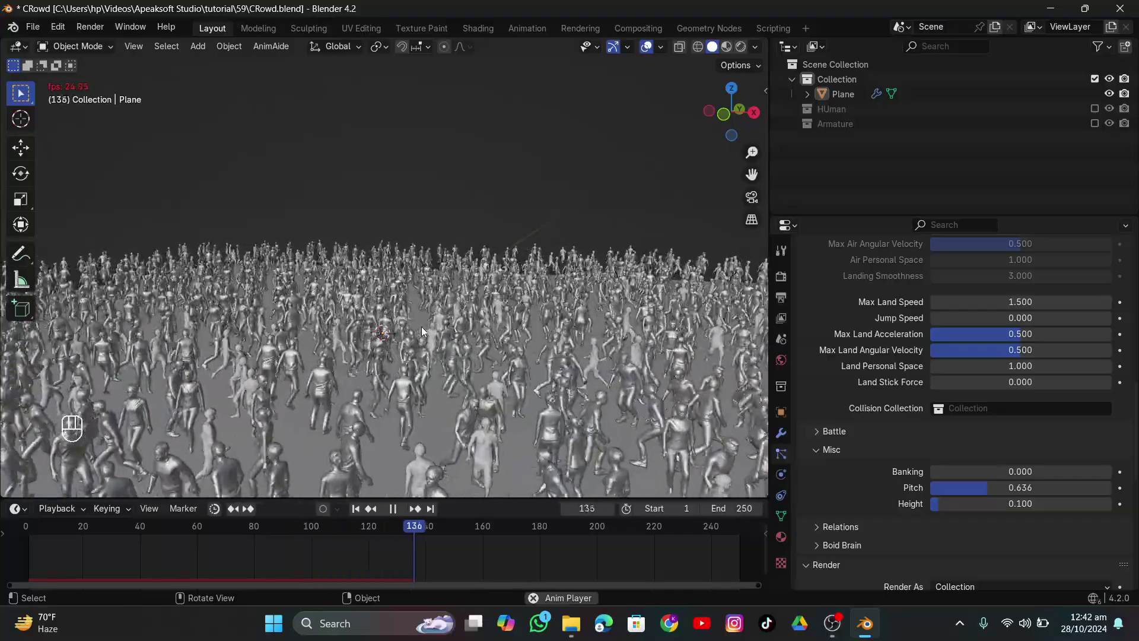
middle_click_drag(419, 323, 568, 271)
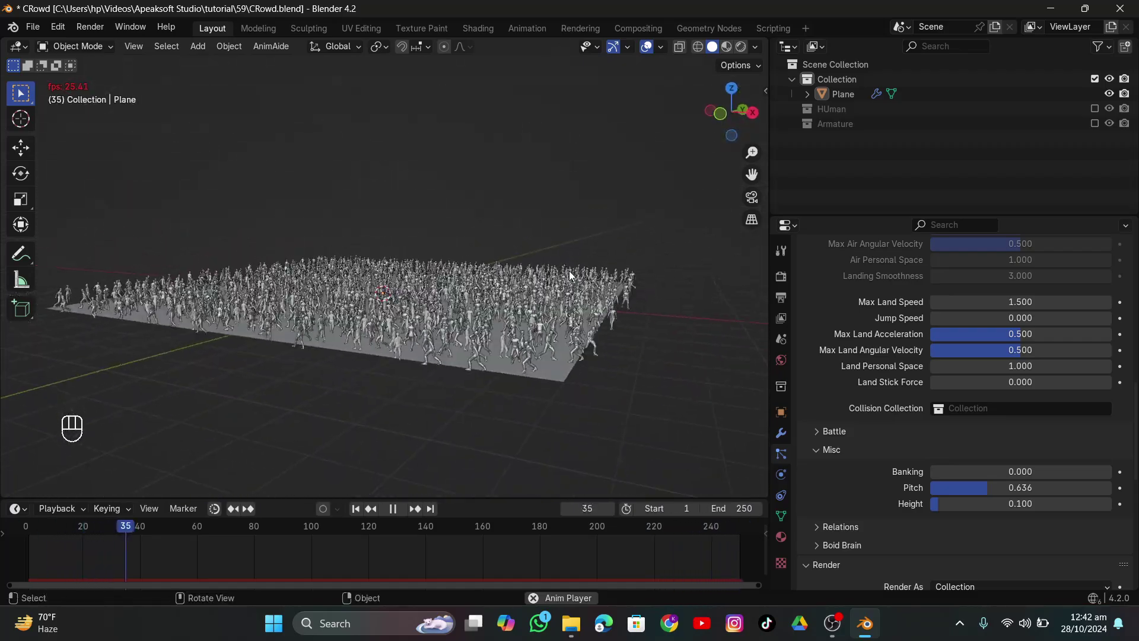
Stop the playback and examine the boids' Boid Brain rules and the rule types available to add
key("space")
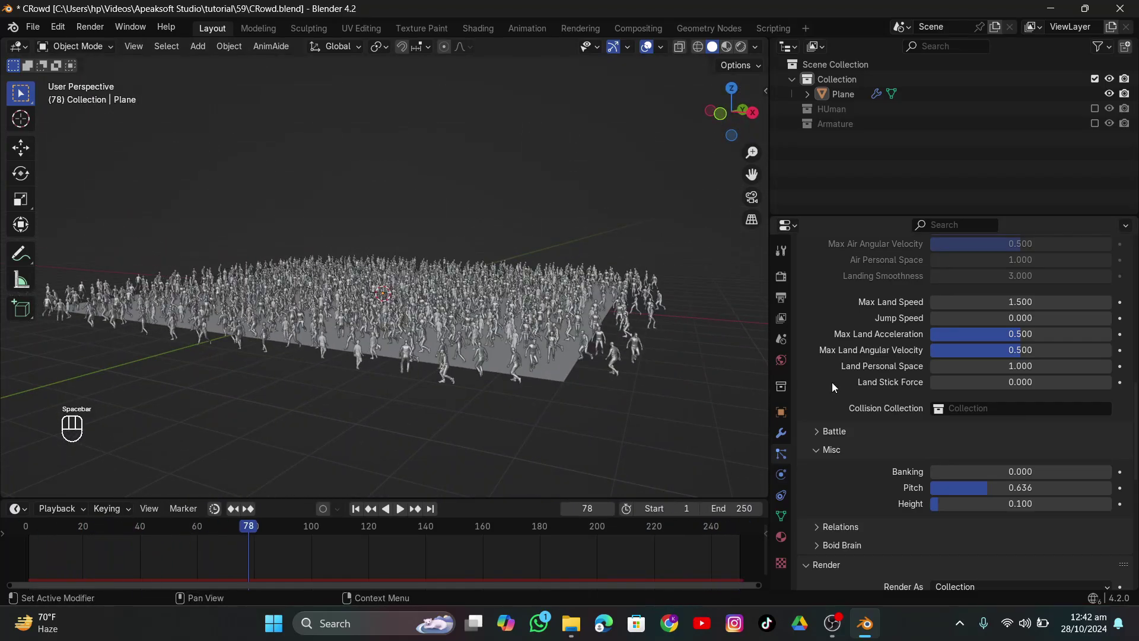
scroll(833, 420, "down", 3)
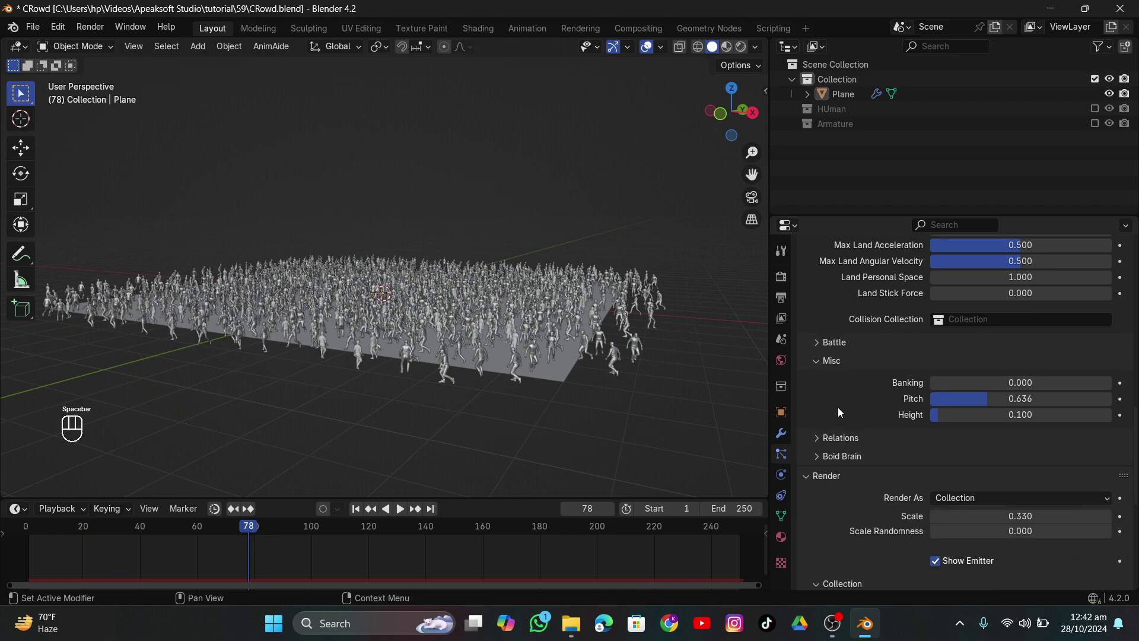
left_click(826, 455)
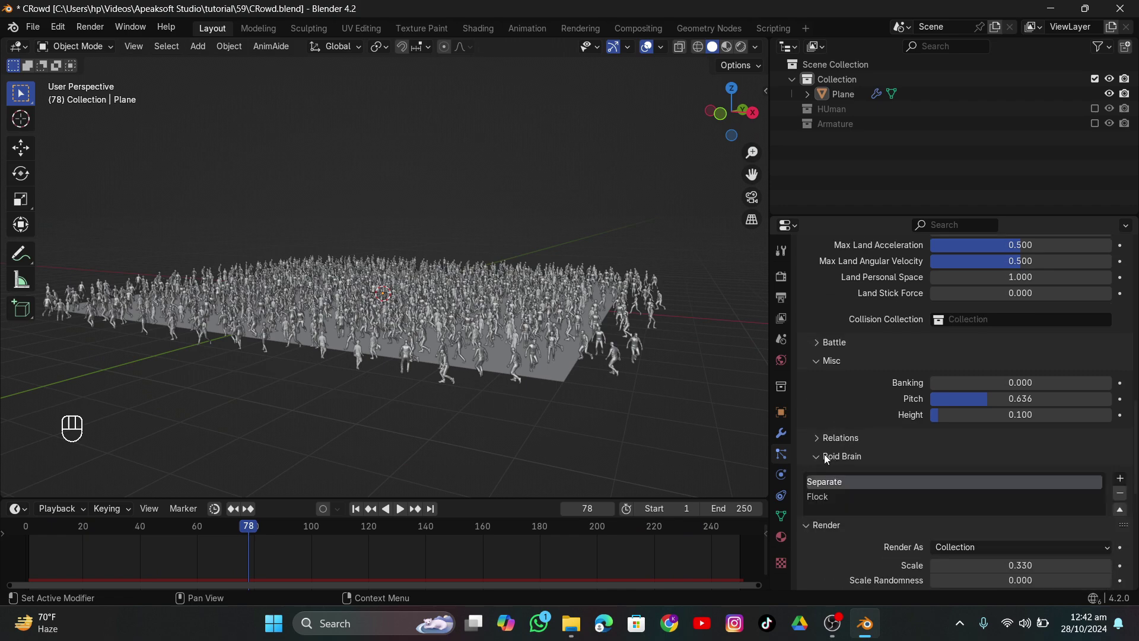
scroll(944, 487, "down", 1)
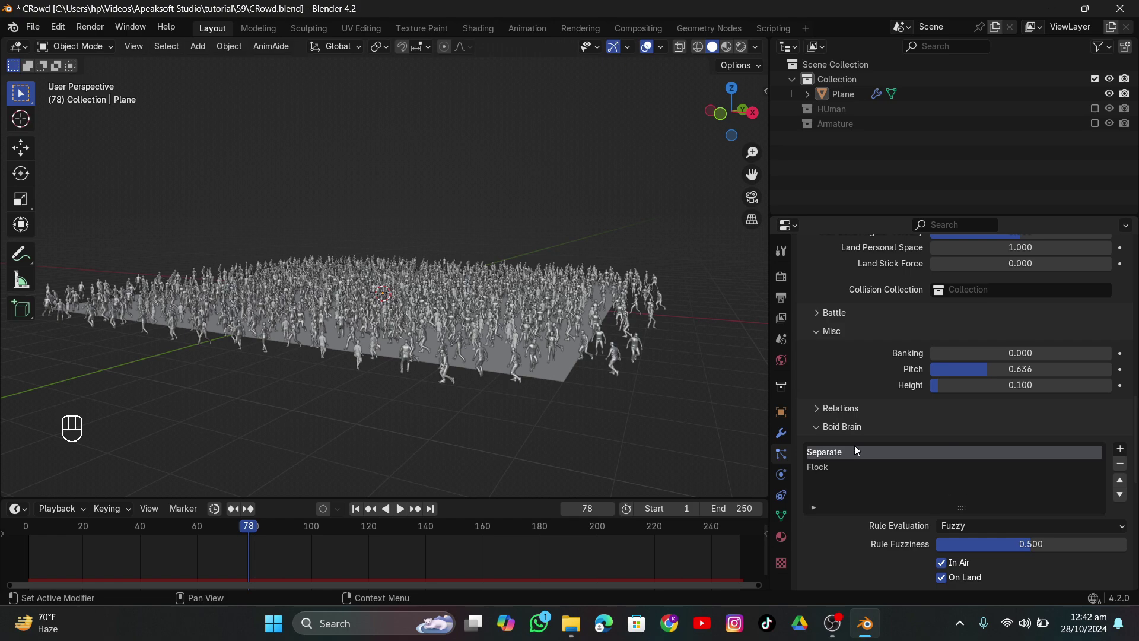
scroll(974, 479, "down", 3)
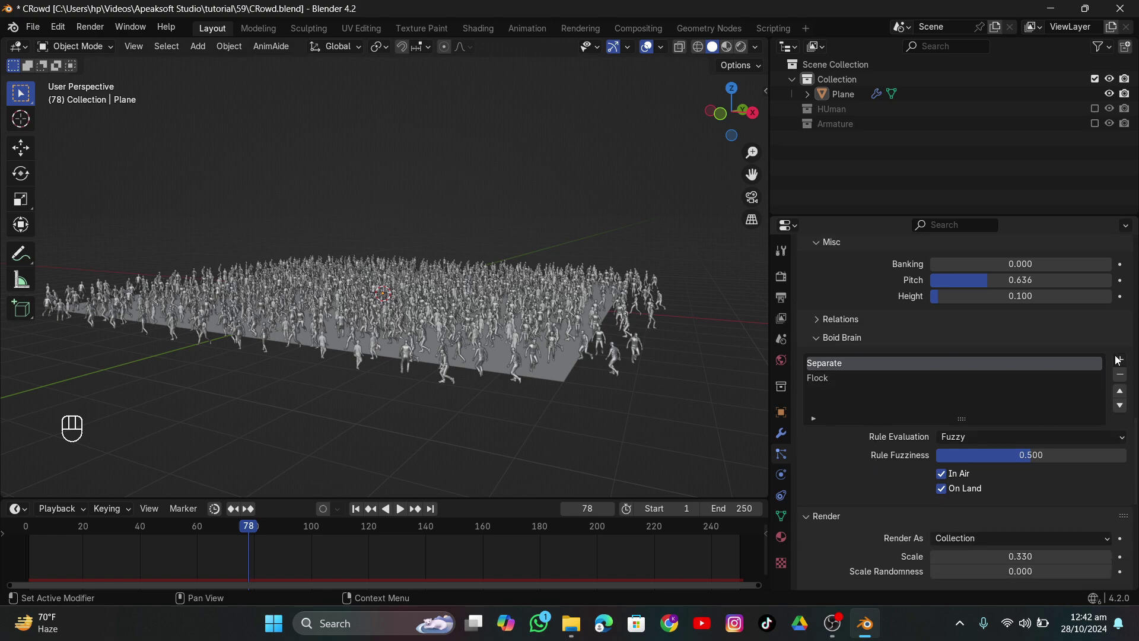
left_click(1119, 360)
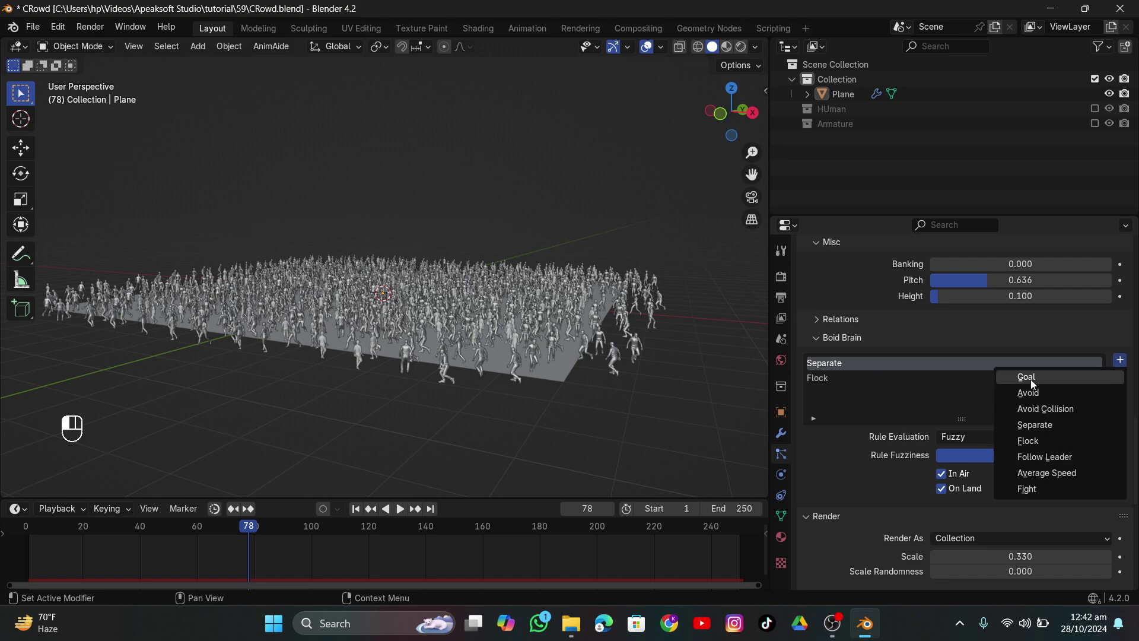
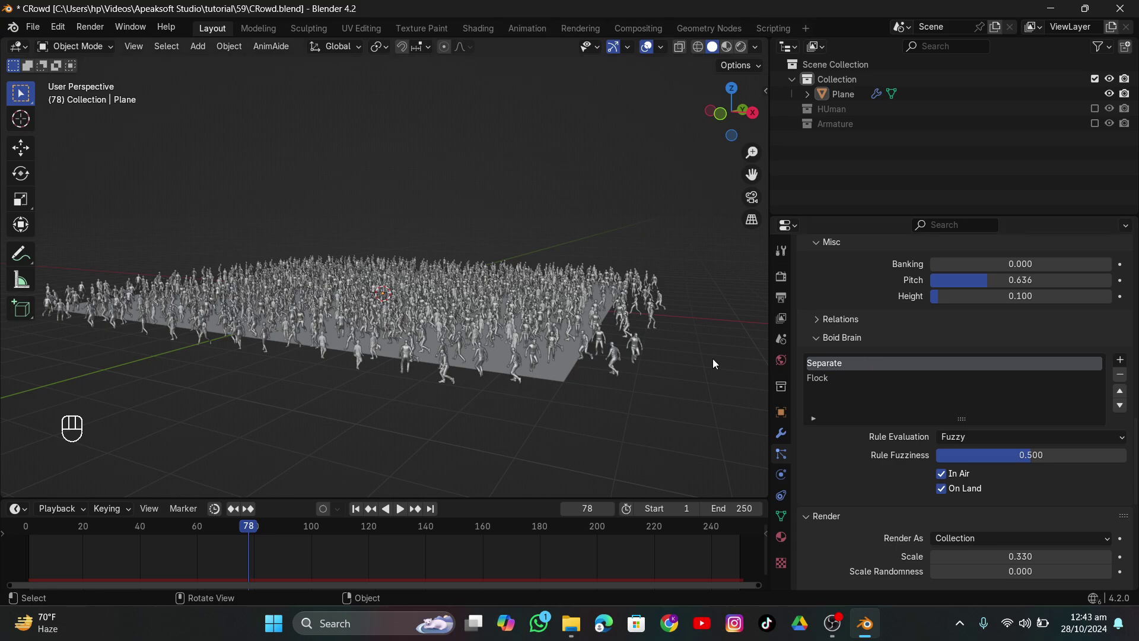
Try removing the Separate rule from the boid brain, replay the crowd from the first frame, and undo the removal
middle_click_drag(713, 358, 713, 358)
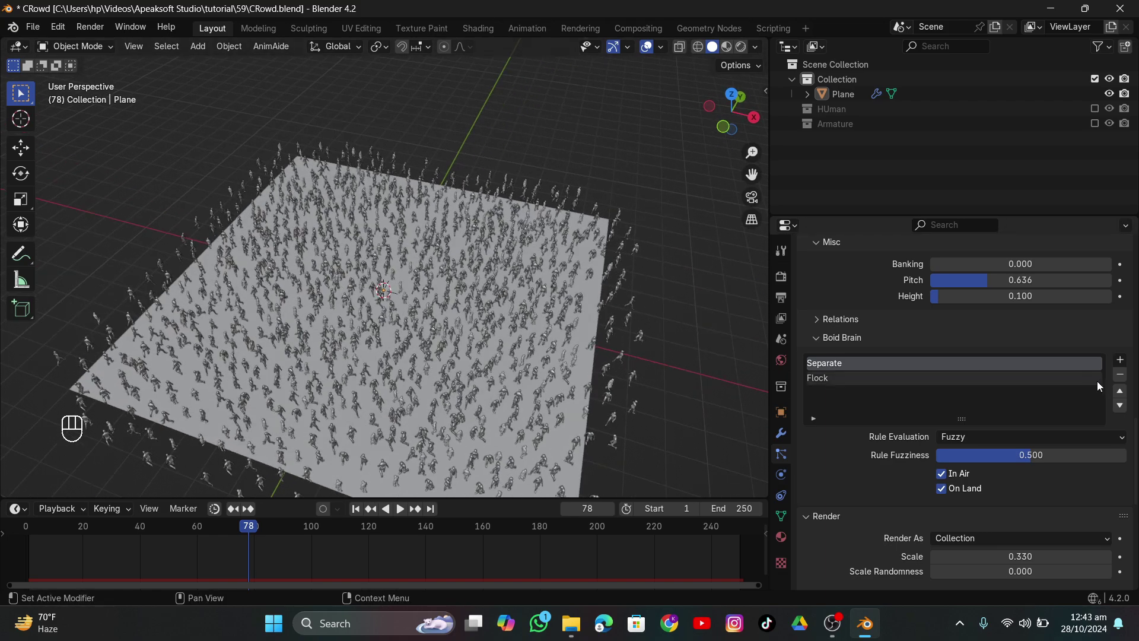
left_click(1120, 375)
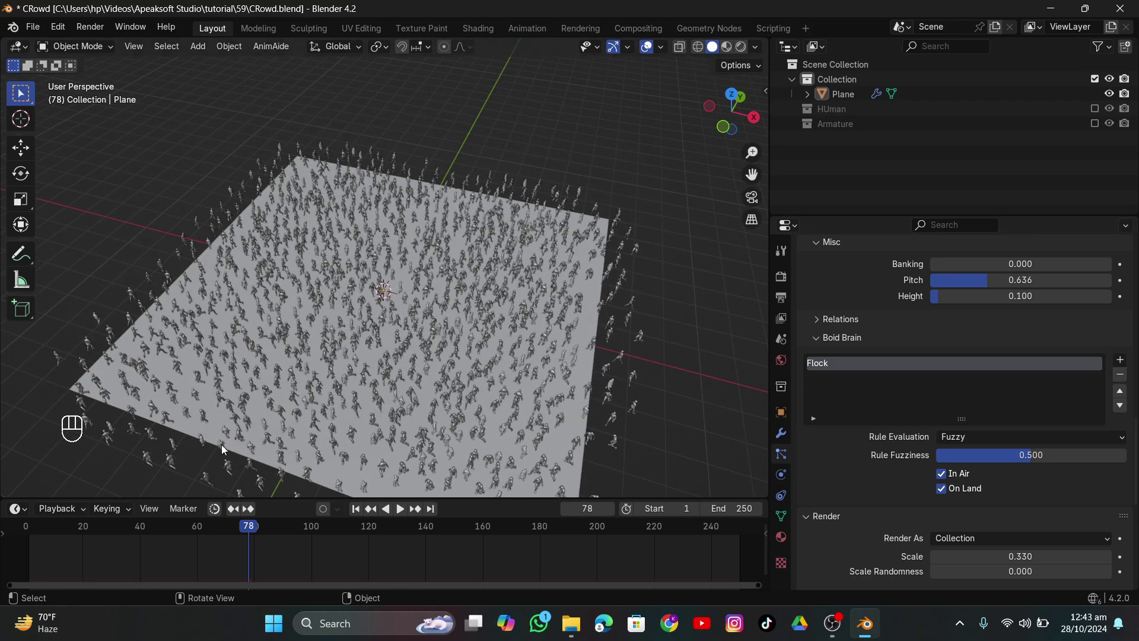
left_click(359, 507)
key("space")
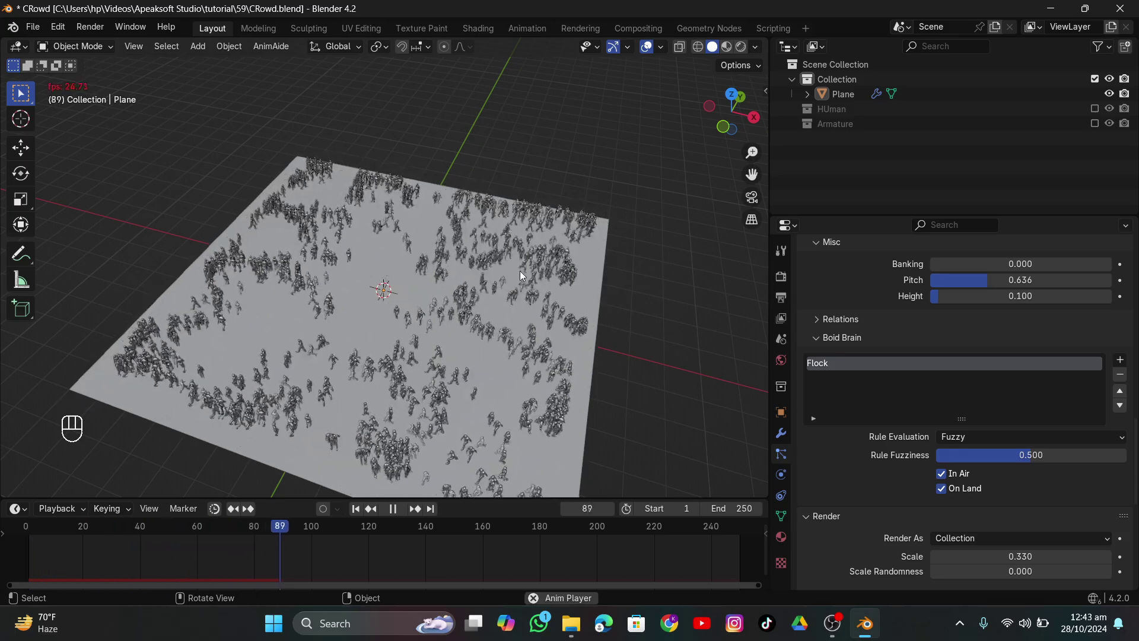
scroll(486, 279, "up", 5)
scroll(486, 279, "down", 4)
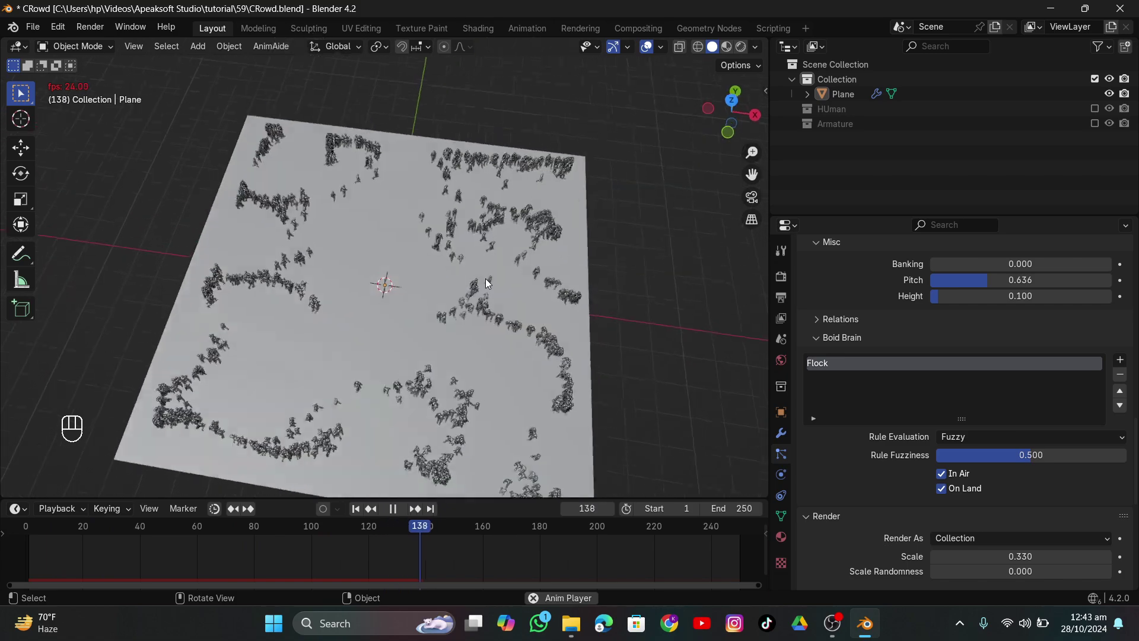
scroll(485, 279, "down", 4)
key("space")
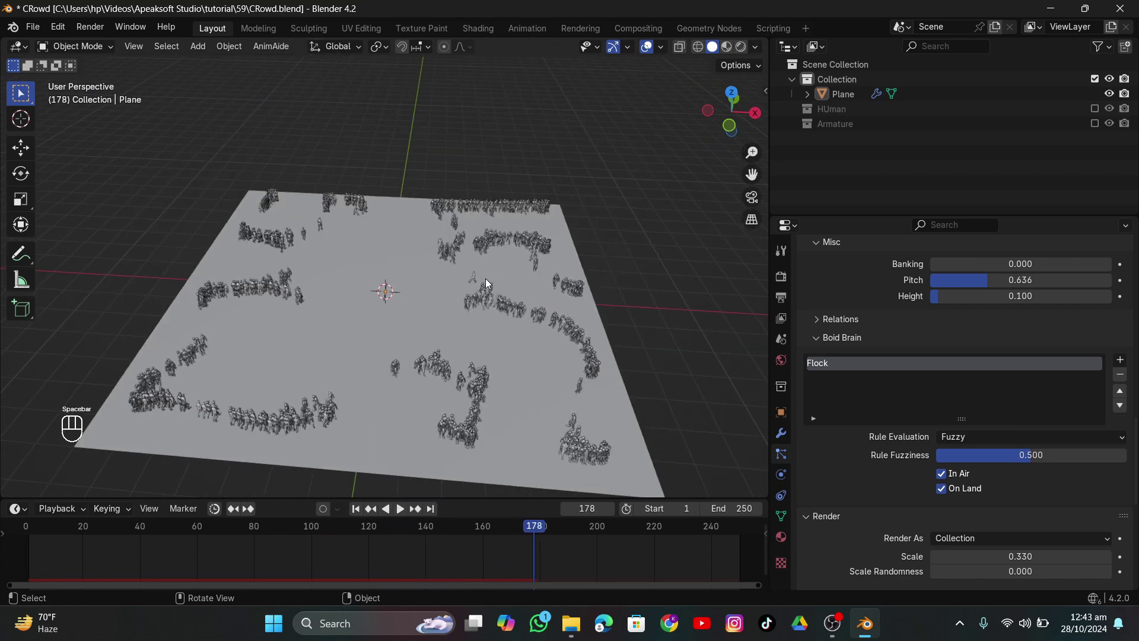
key("ctrl+z")
key("ctrl+z")
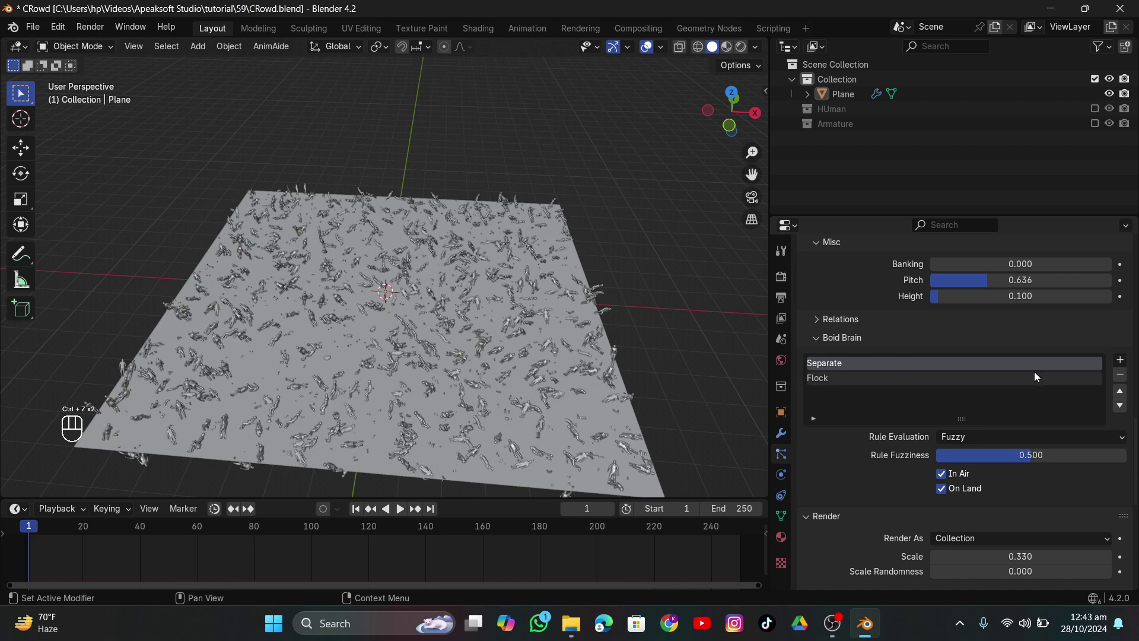
Add a Goal rule to the boid brain
left_click(1121, 360)
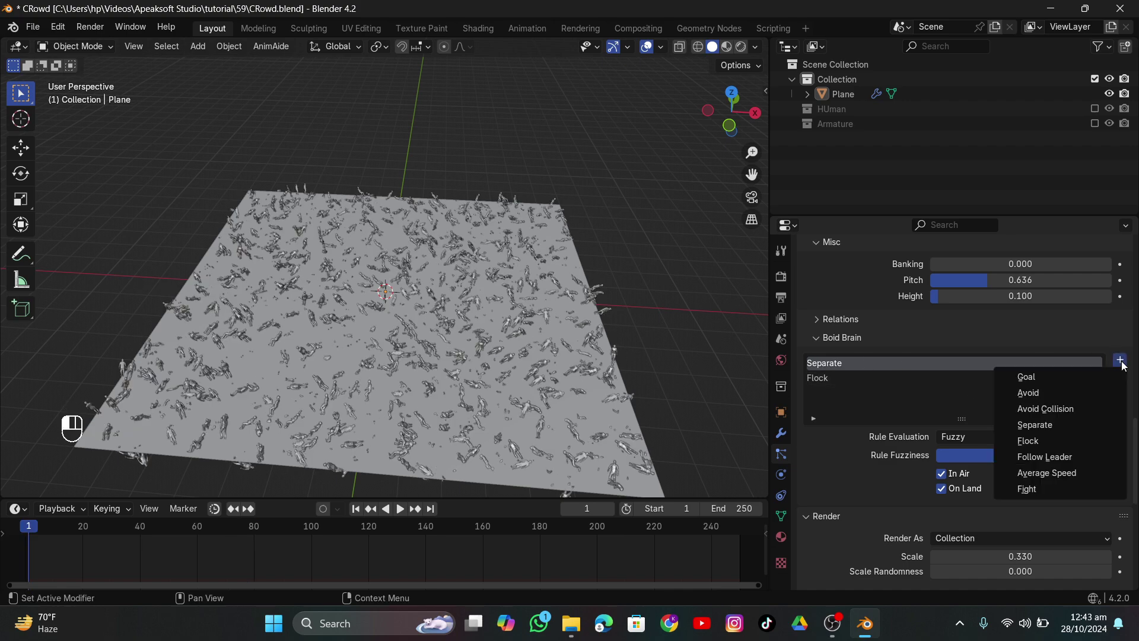
left_click(1116, 361)
left_click(1039, 375)
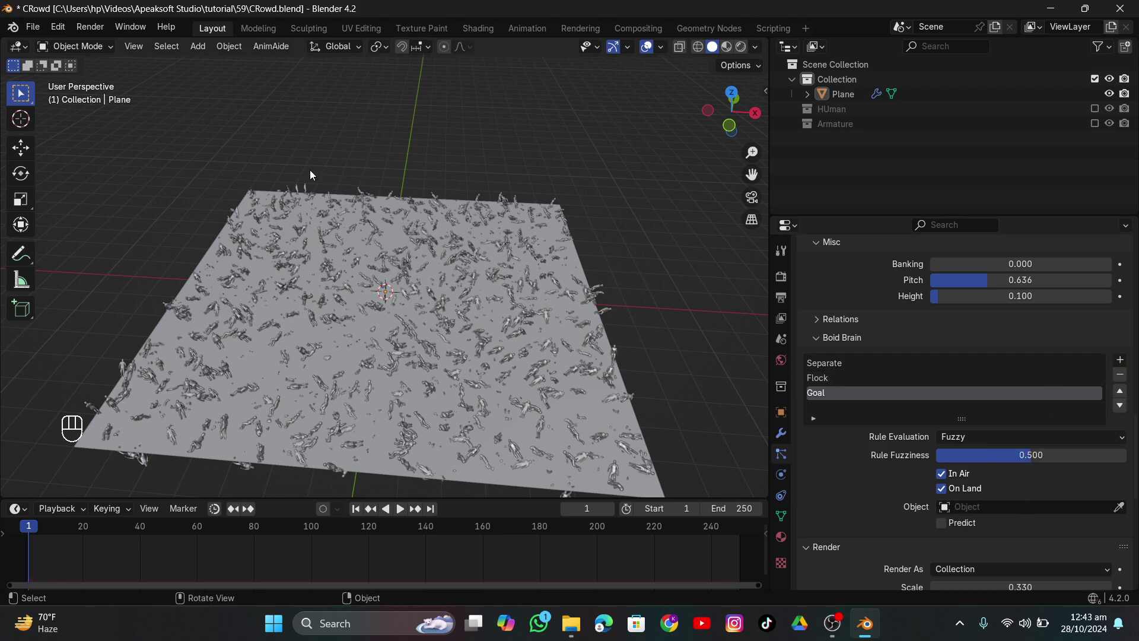
Add a cube and move it along the X axis to just beyond the plane's edge
key("shift+a")
mouse_move(312, 159)
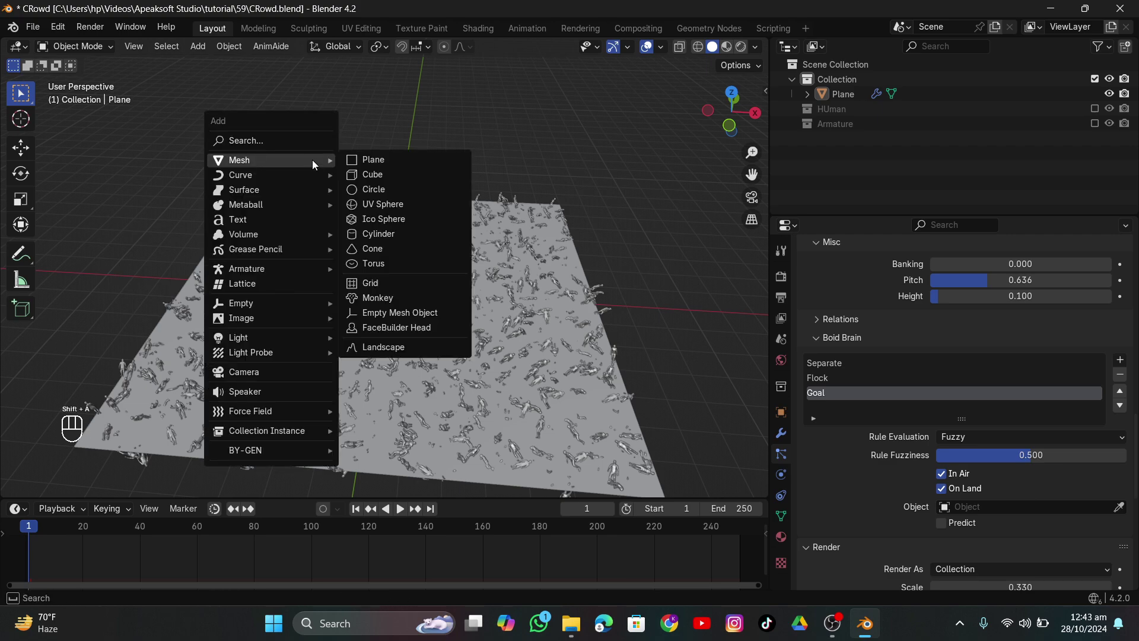
left_click(356, 174)
key("g")
key("x")
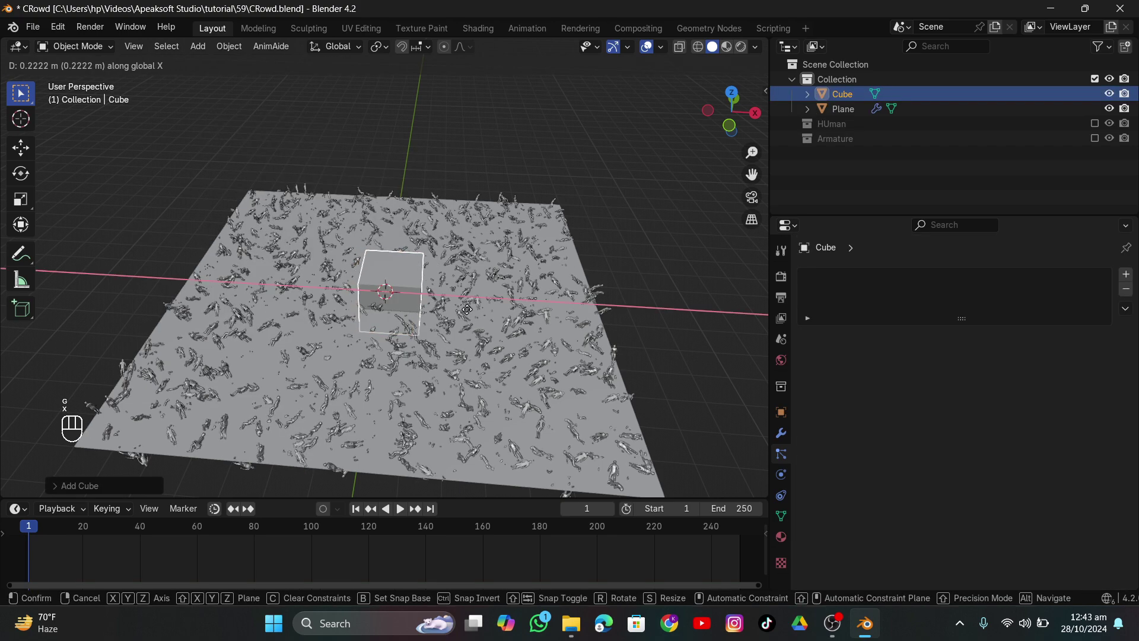
left_click(510, 327)
In the plane's particle settings, pick the cube as the Goal rule's target object
left_click(486, 318)
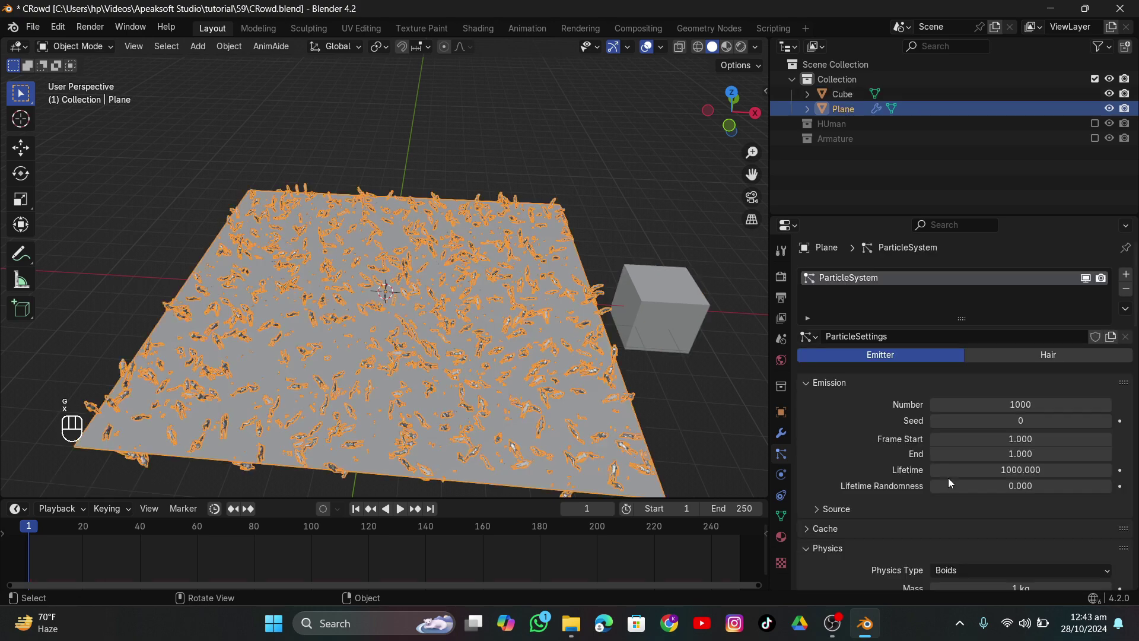
scroll(948, 478, "down", 15)
scroll(900, 393, "down", 6)
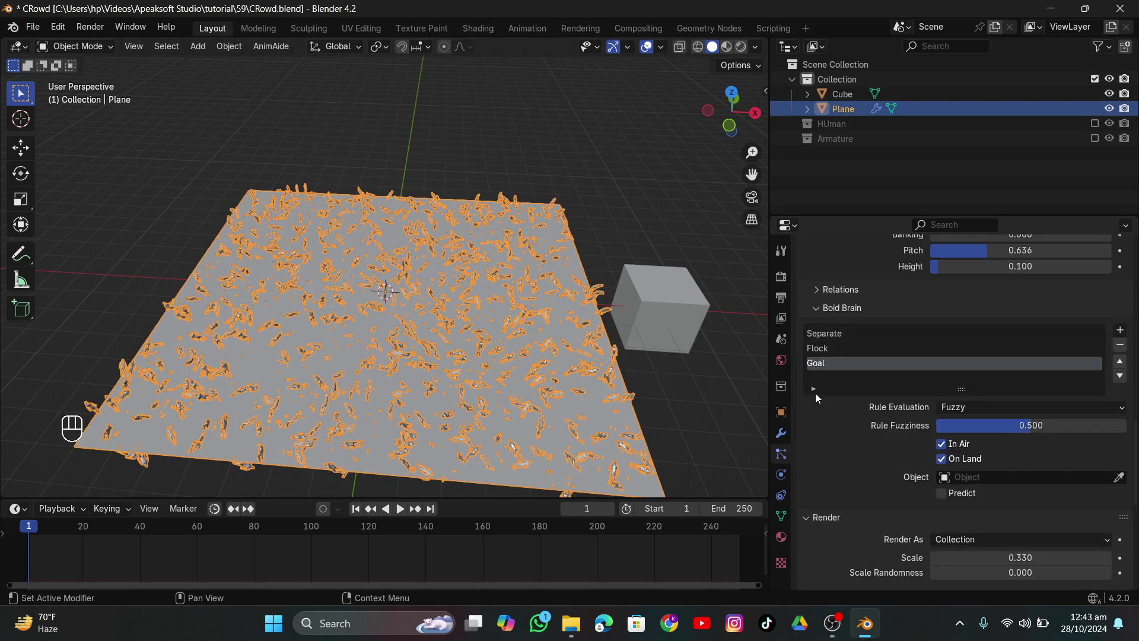
left_click(1120, 478)
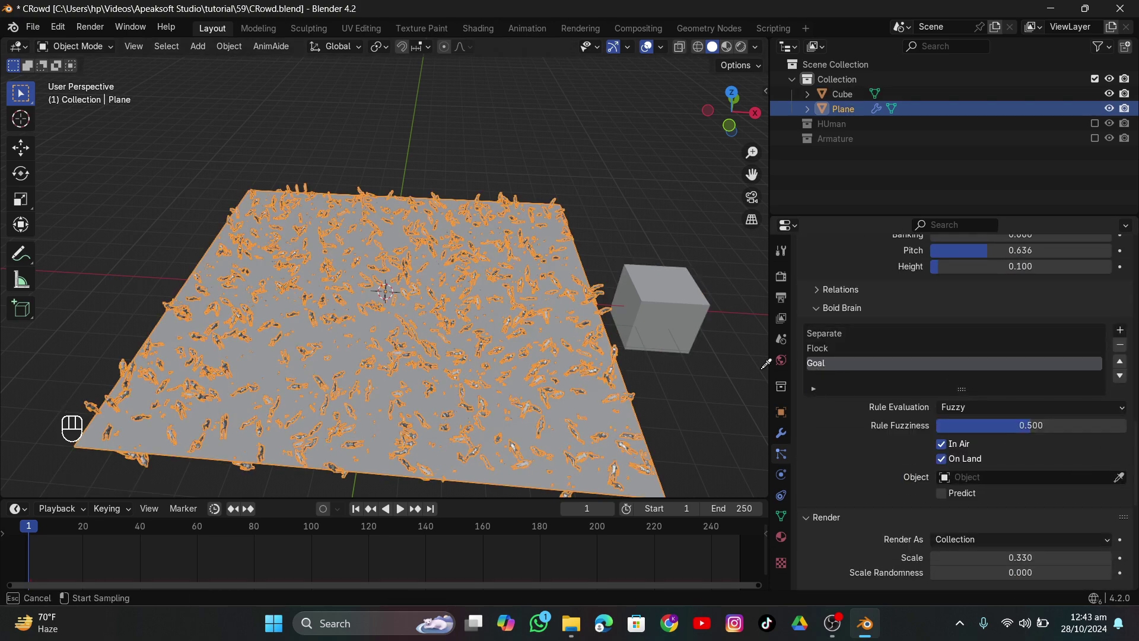
left_click(692, 300)
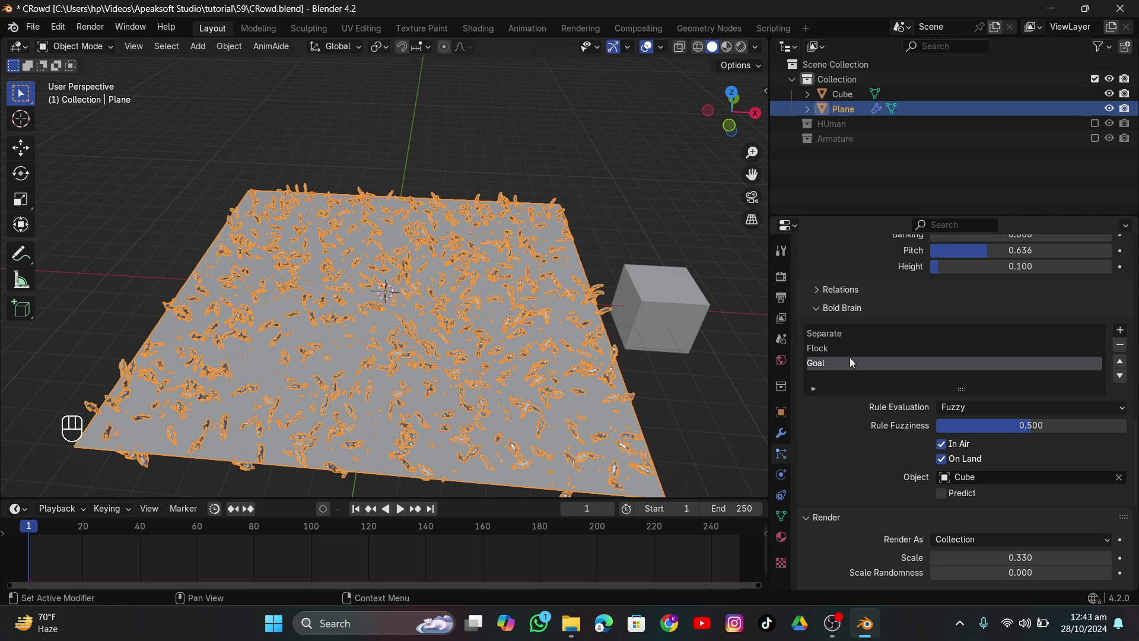
Move the Goal rule above Separate and Flock in the plane's boid brain
middle_click_drag(460, 353, 616, 297)
left_click(661, 255)
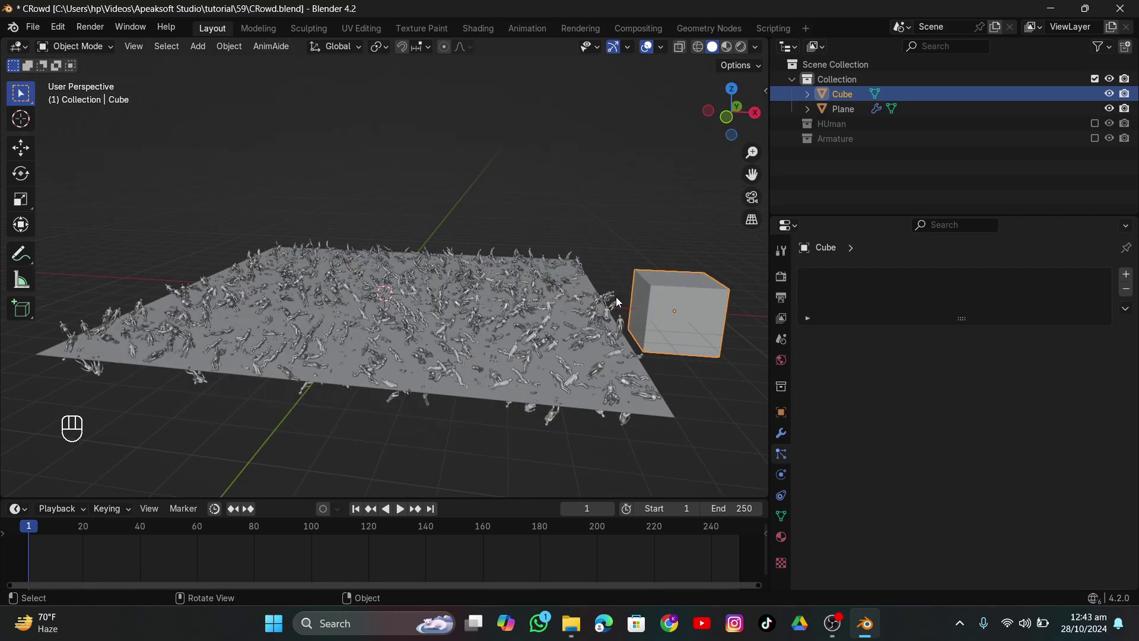
left_click(486, 325)
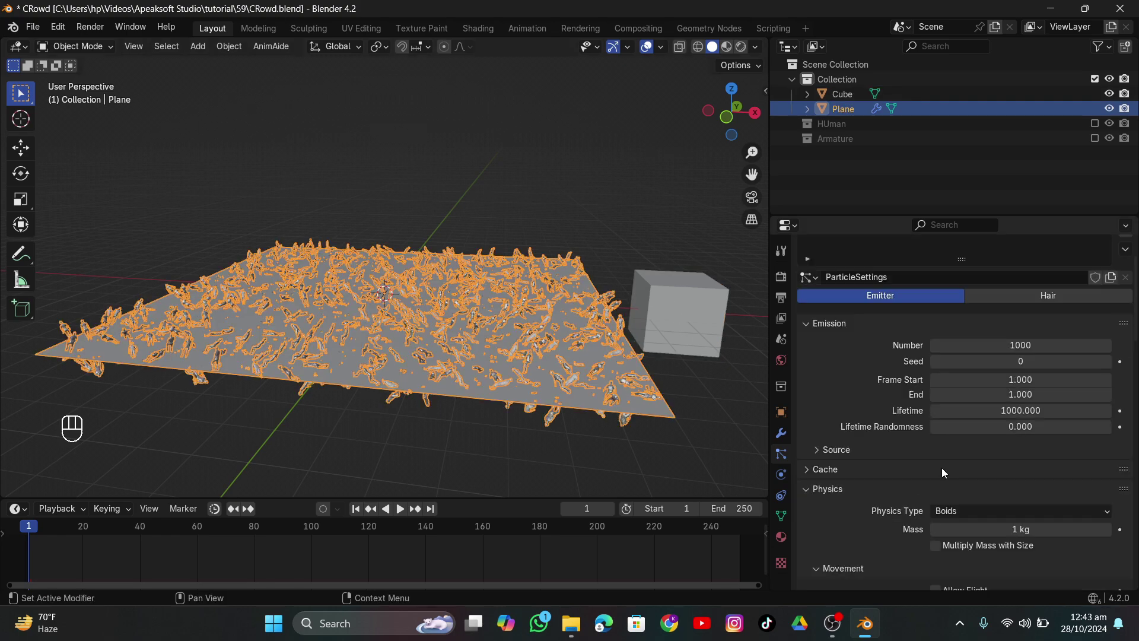
scroll(941, 465, "down", 15)
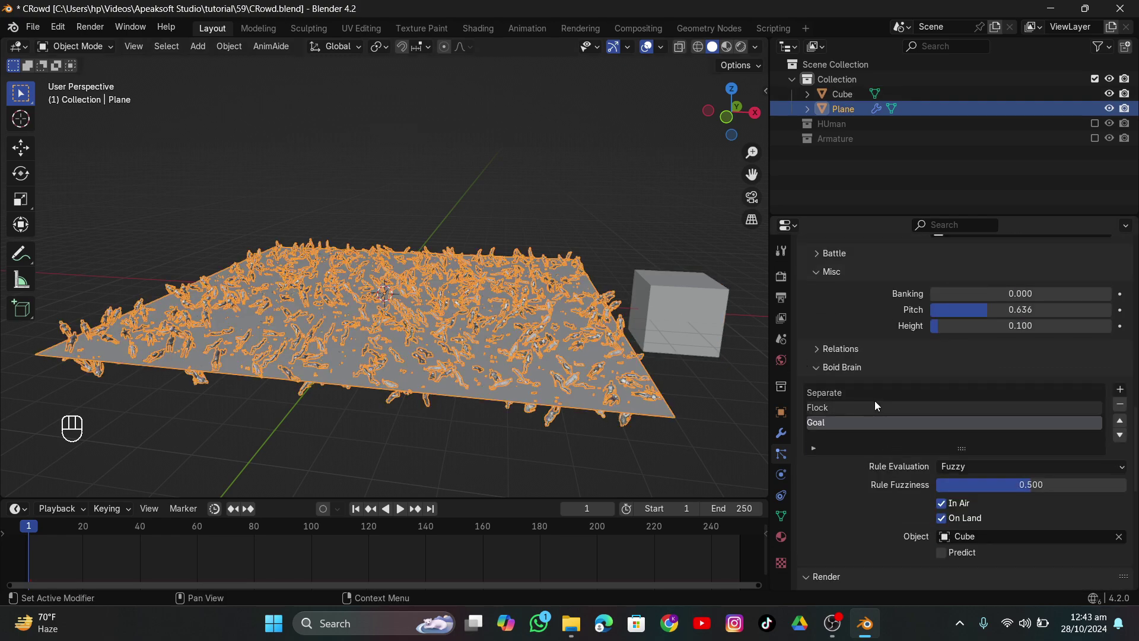
left_click(1121, 420)
left_click(1121, 421)
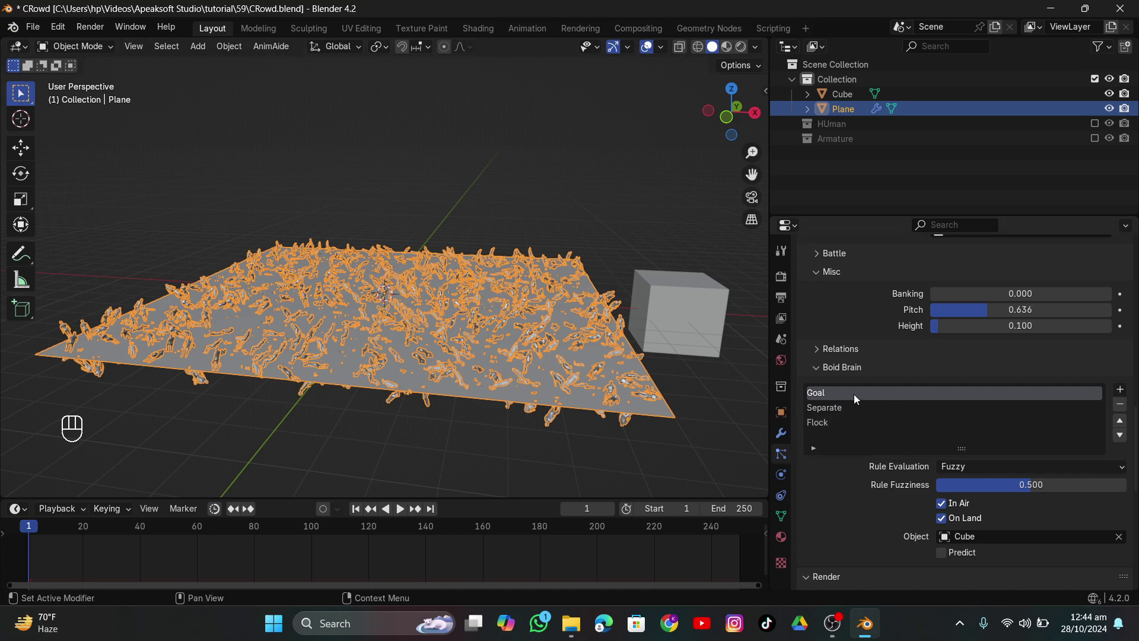
Play the crowd to check its movement relative to the cube, try moving the cube across the plane, and return to the first frame
key("space")
middle_click_drag(555, 329, 627, 355)
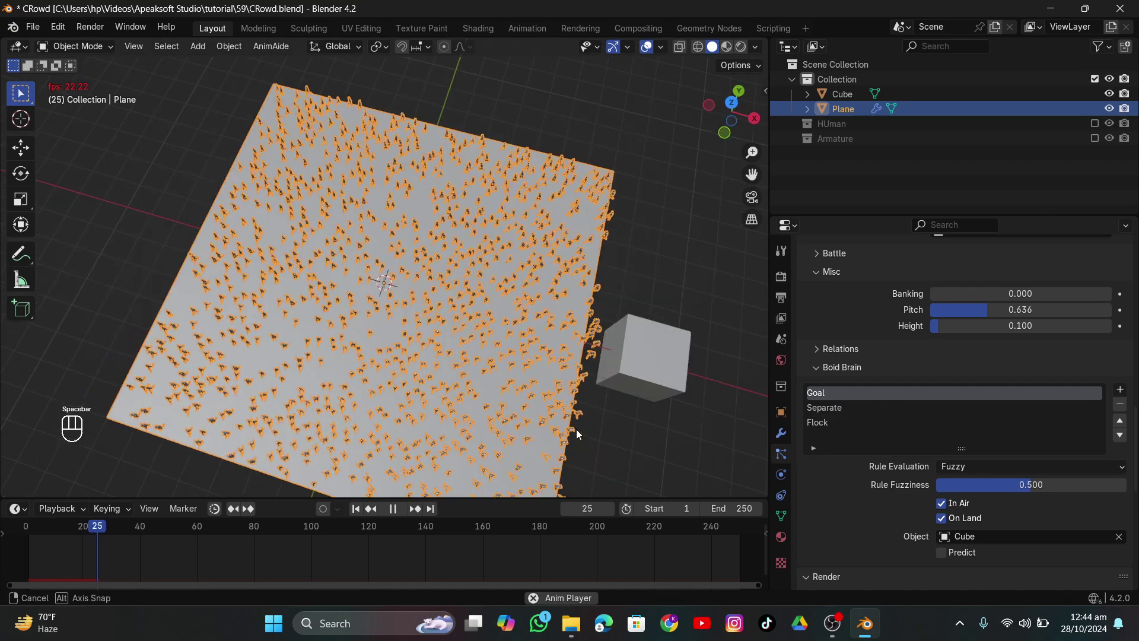
left_click(627, 354)
scroll(568, 364, "down", 3)
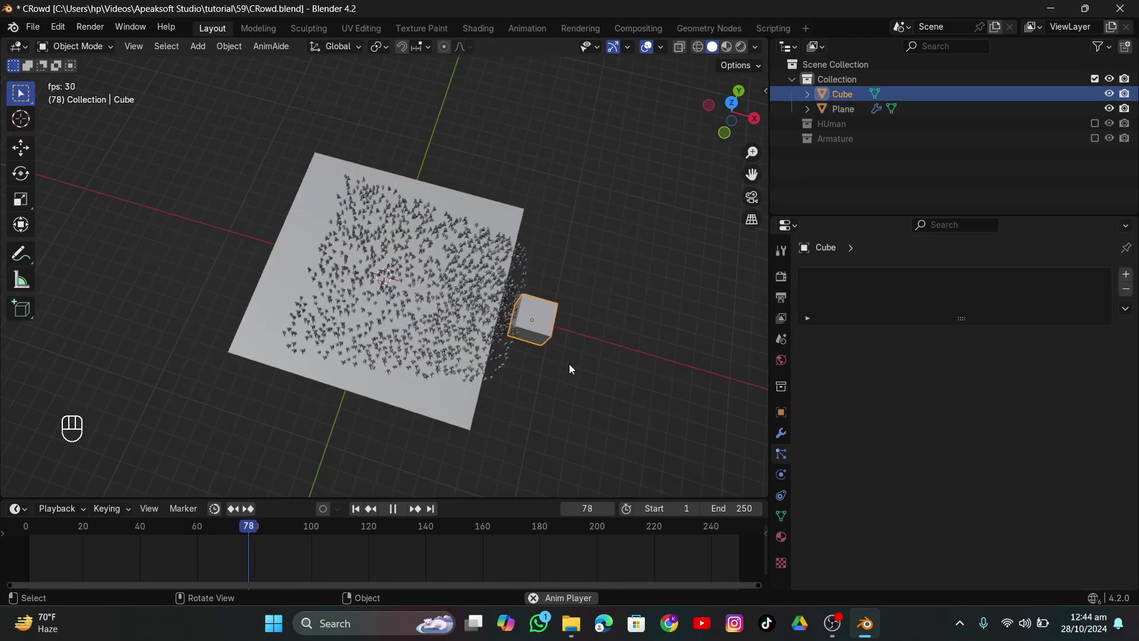
key("g")
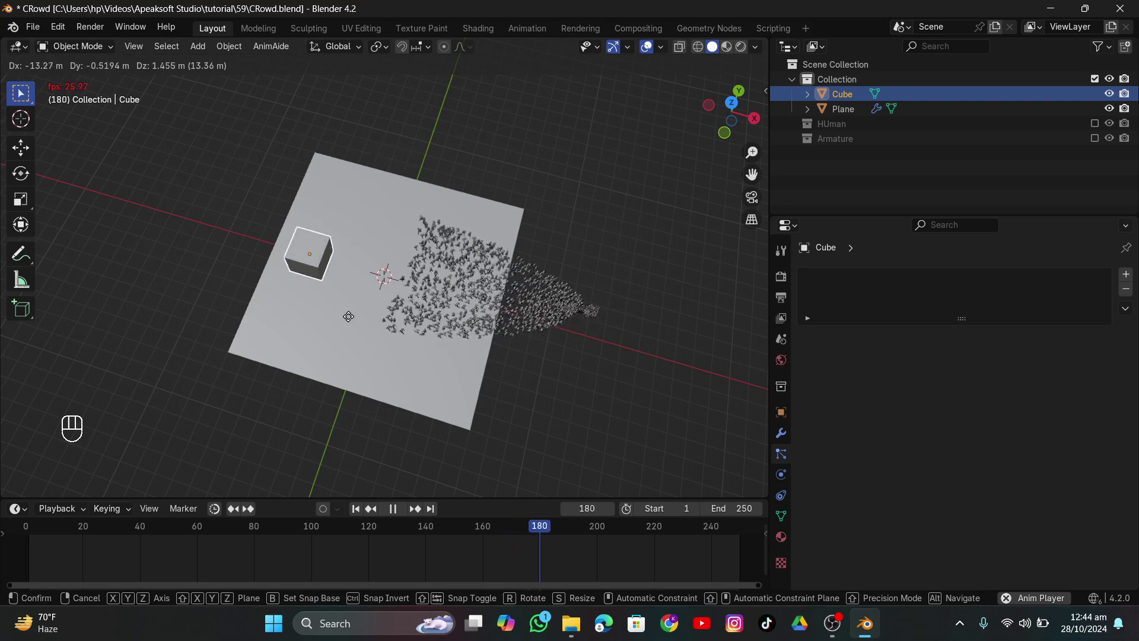
right_click(350, 315)
middle_click_drag(557, 340, 544, 299)
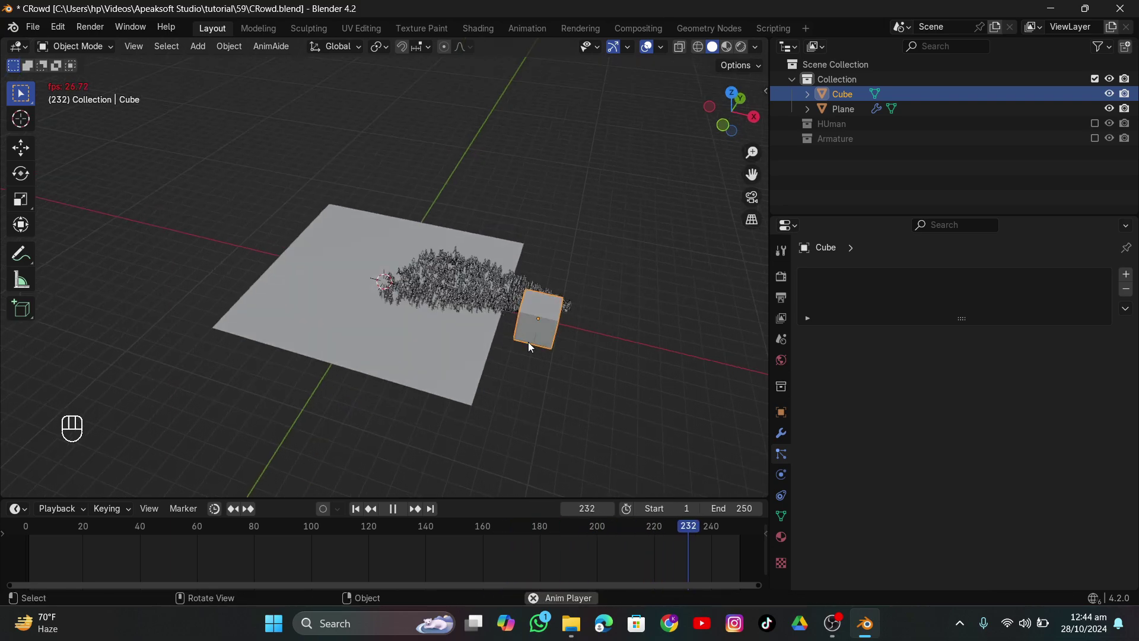
scroll(551, 351, "up", 3)
key("space")
left_click(355, 508)
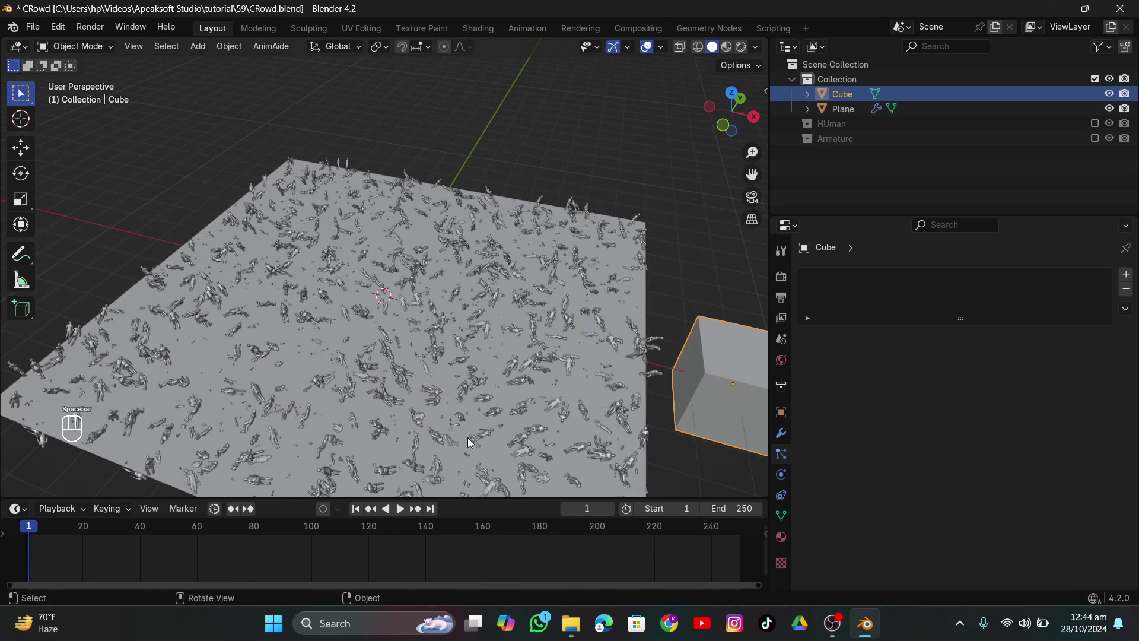
Move the Goal rule back below Separate and Flock in the plane's boid brain
left_click(843, 109)
scroll(998, 513, "down", 6)
scroll(999, 514, "down", 10)
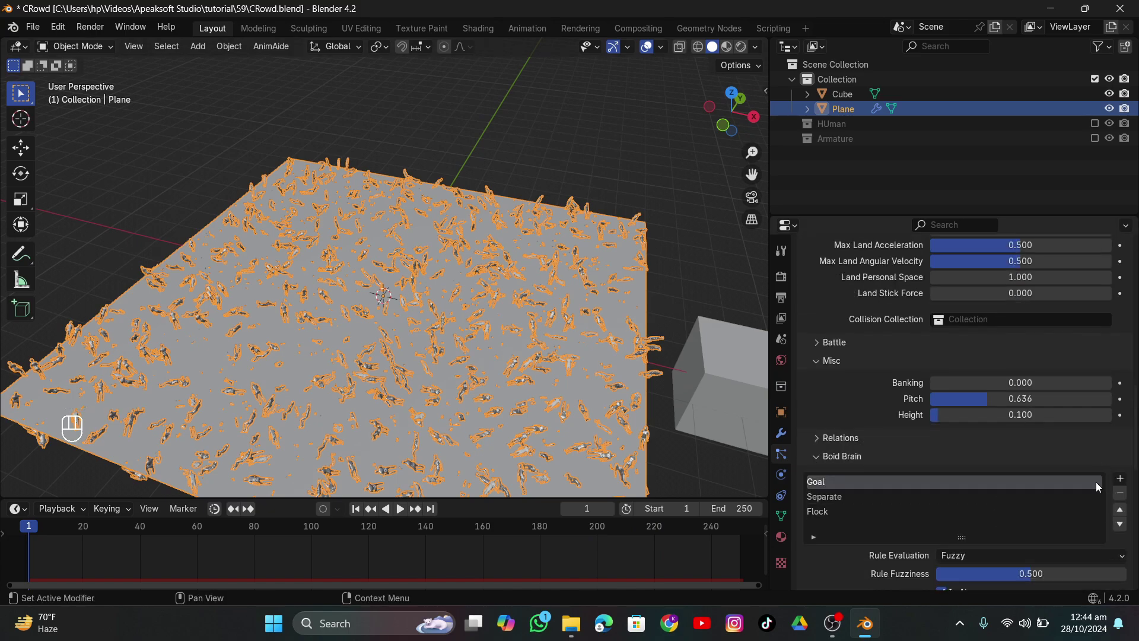
left_click(1120, 524)
left_click(1119, 524)
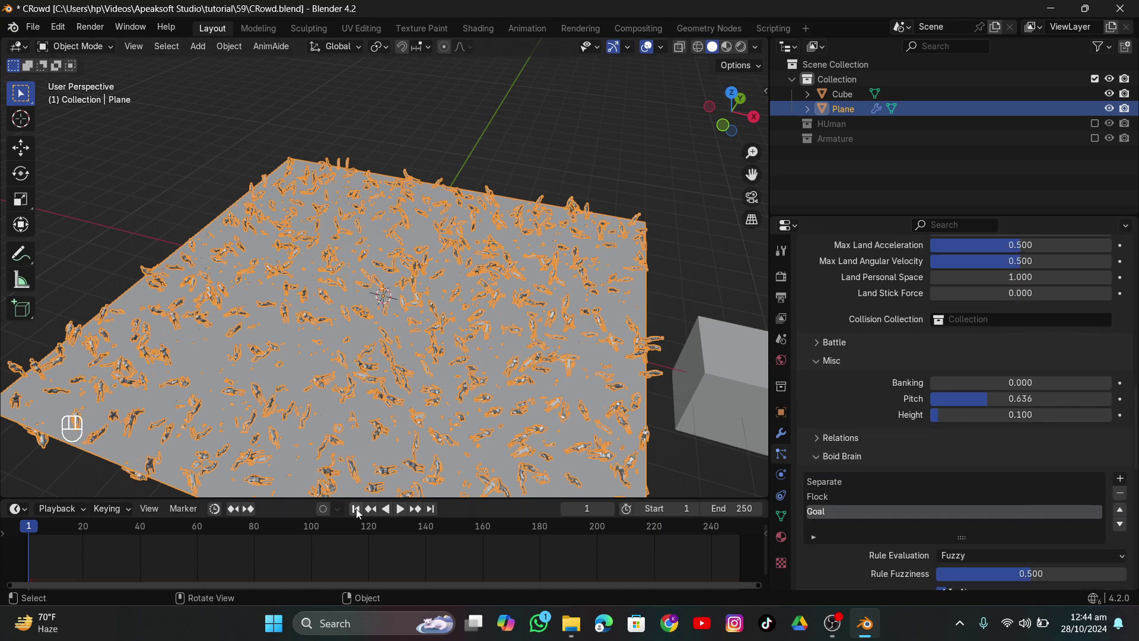
Play the crowd animation and examine how the characters move relative to the cube from several angles
key("space")
scroll(524, 379, "down", 3)
middle_click_drag(526, 379, 535, 418)
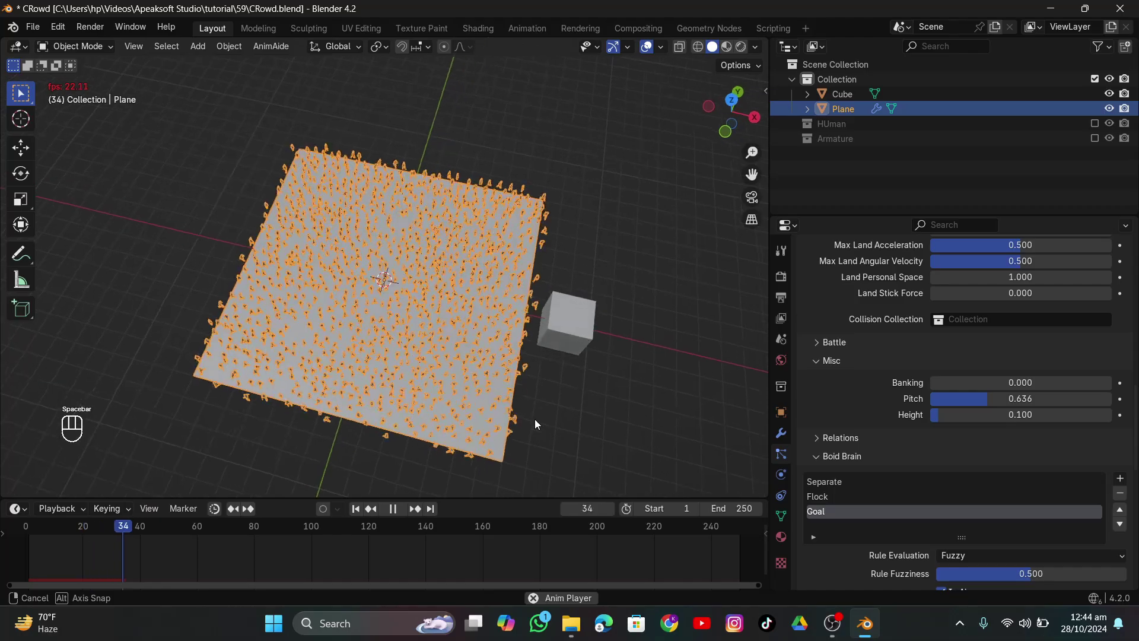
scroll(558, 404, "up", 2)
left_click(643, 344)
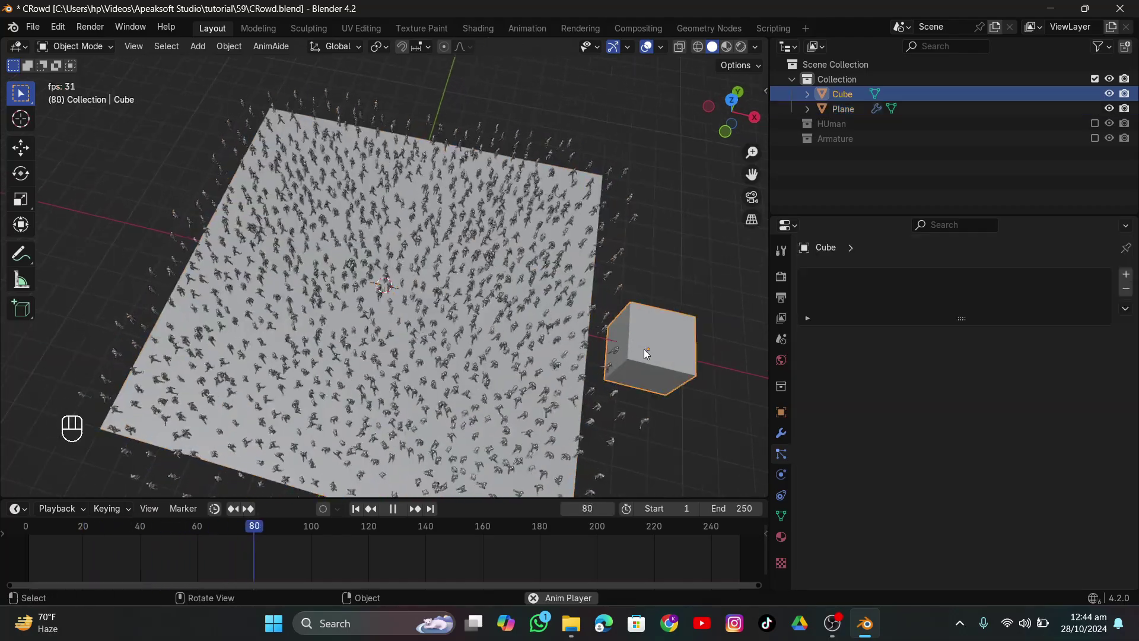
scroll(505, 336, "down", 4)
middle_click_drag(507, 335, 573, 302)
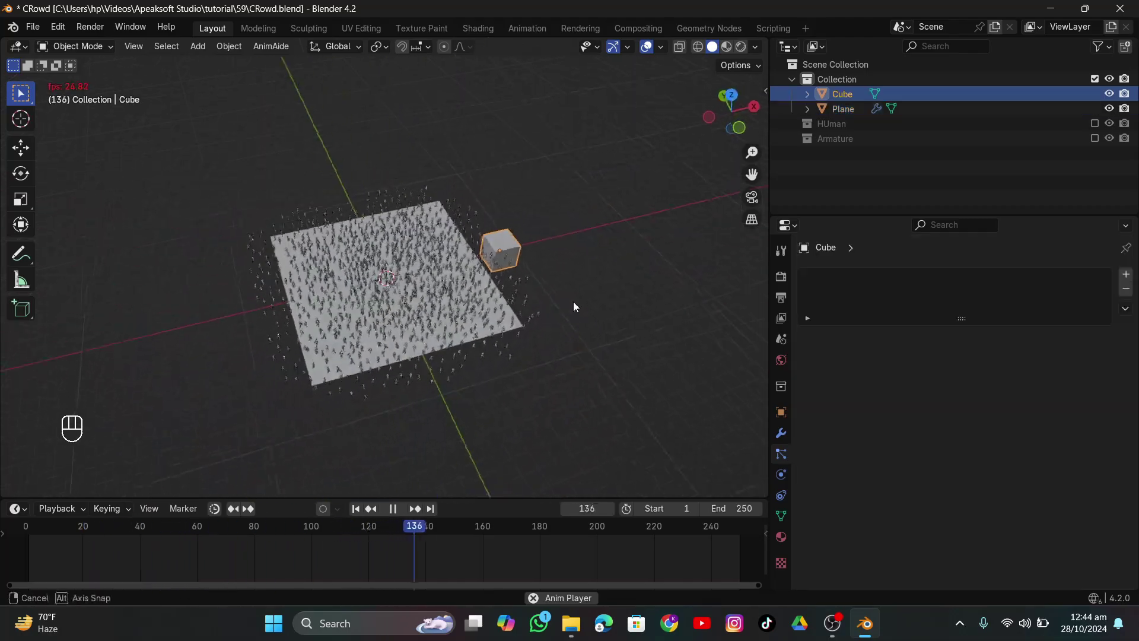
scroll(461, 340, "up", 3)
middle_click_drag(489, 300, 565, 371)
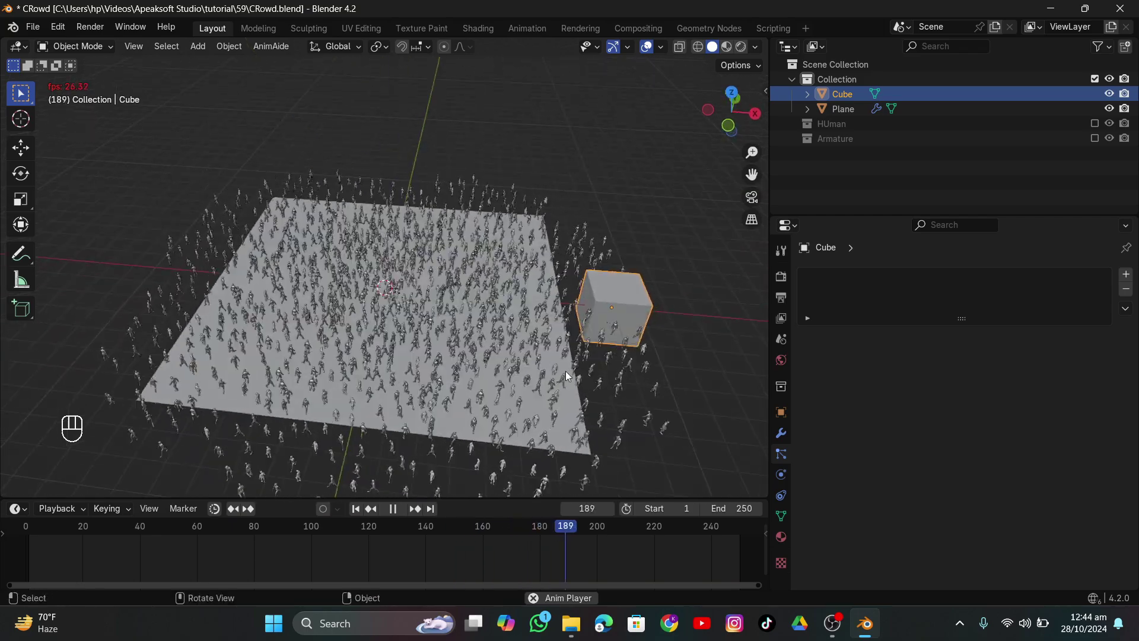
key("space")
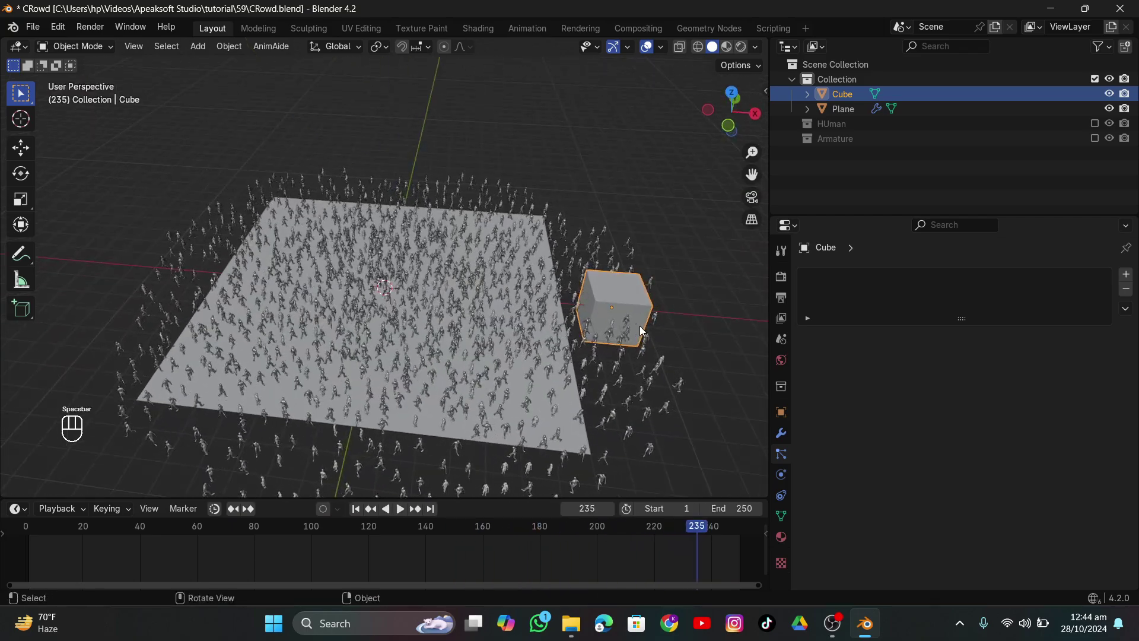
Delete the cube and return the plane's crowd animation to the first frame
key("x")
left_click(642, 331)
left_click(483, 346)
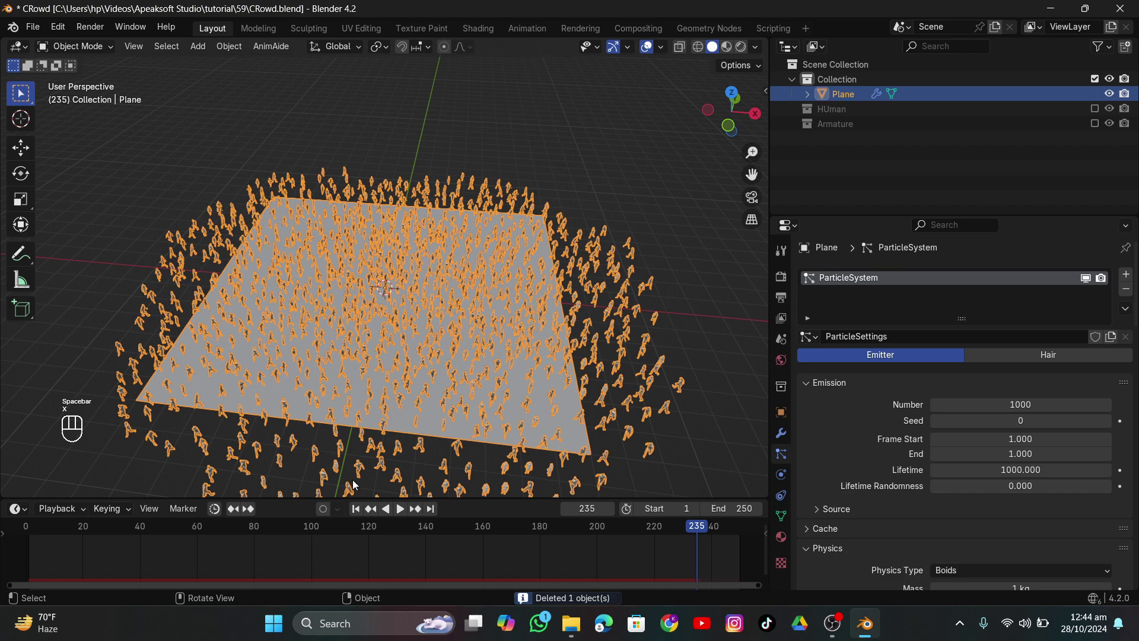
left_click(356, 508)
Review the Goal rule's evaluation options and the rule types that can be added to the plane's boid brain
scroll(909, 491, "down", 15)
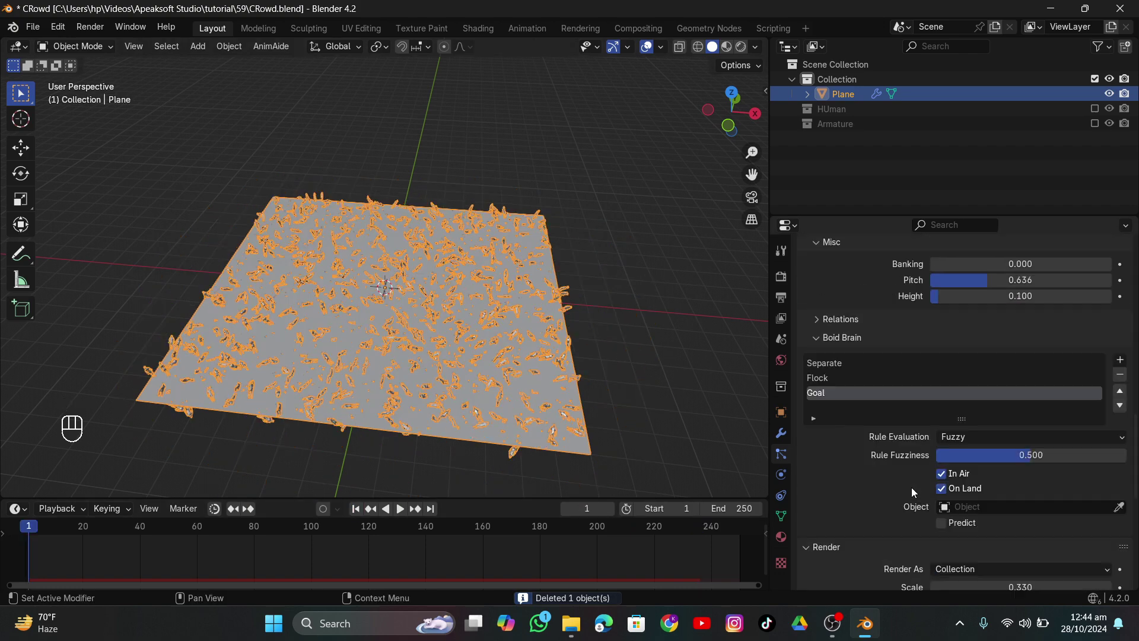
scroll(916, 485, "down", 3)
scroll(975, 339, "up", 3)
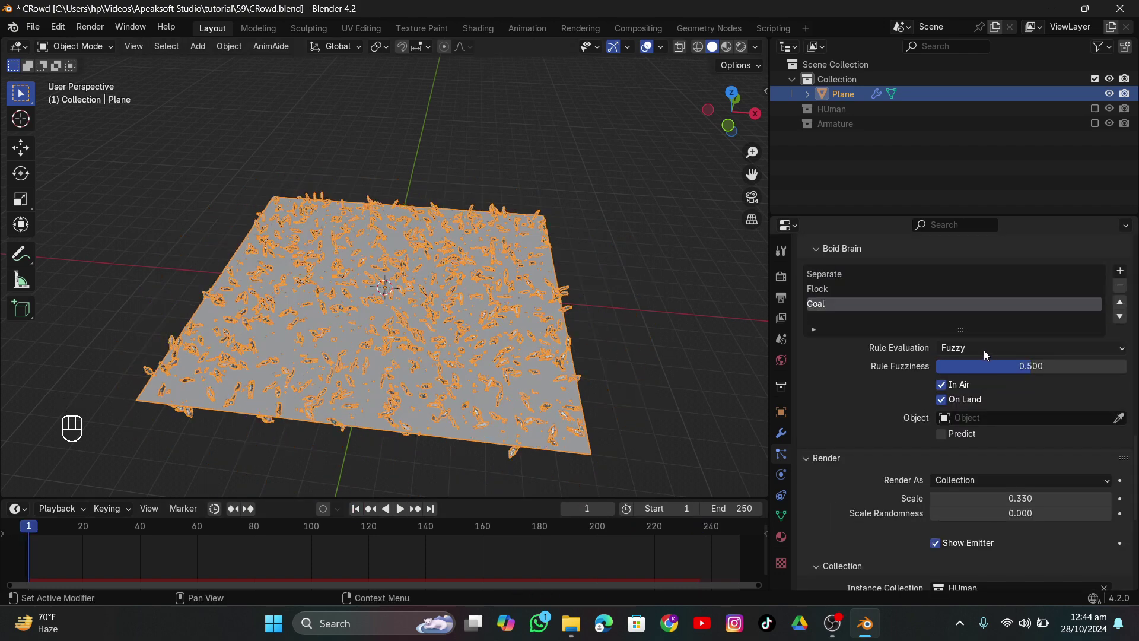
left_click(983, 349)
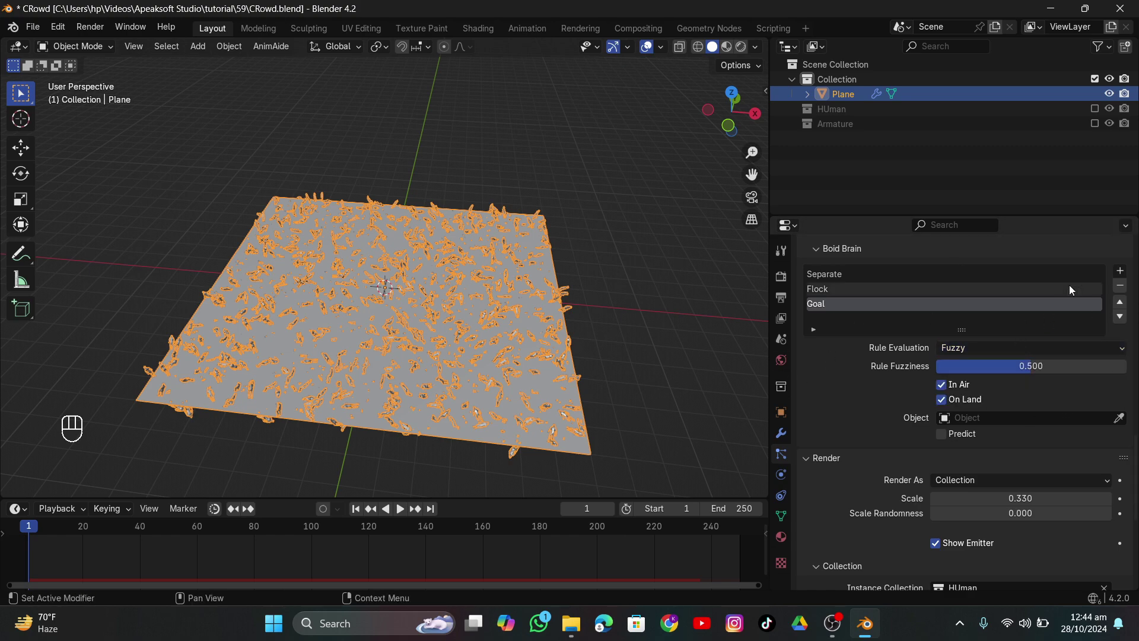
left_click(1119, 272)
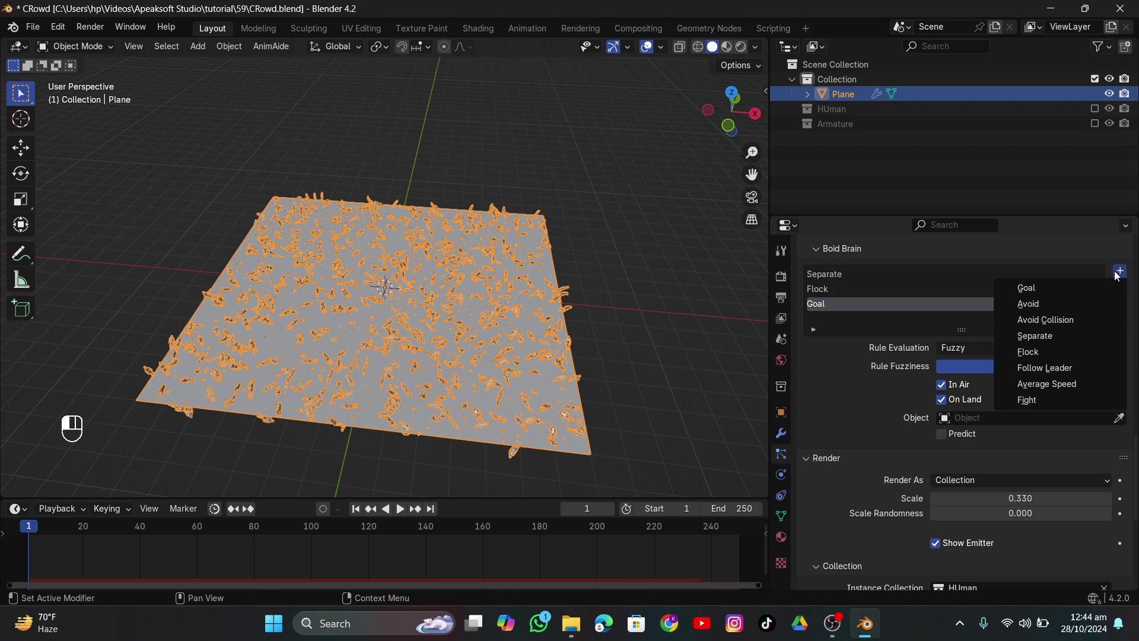
left_click(1083, 398)
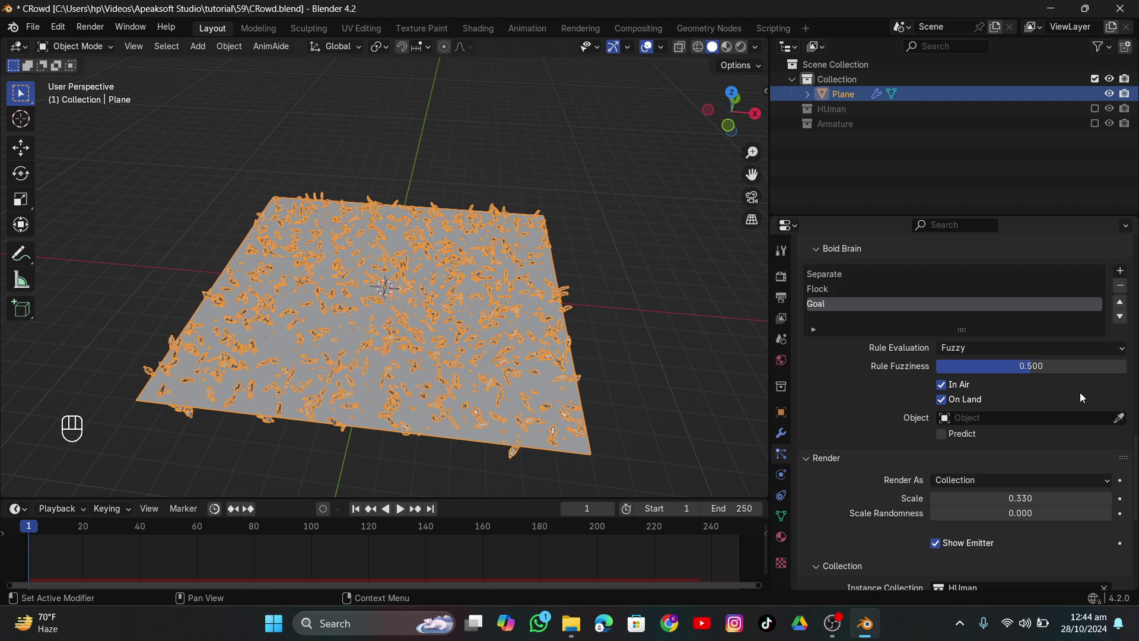
Expand the boids' Battle settings and examine them together with the Movement and Boid Brain settings
scroll(861, 394, "up", 8)
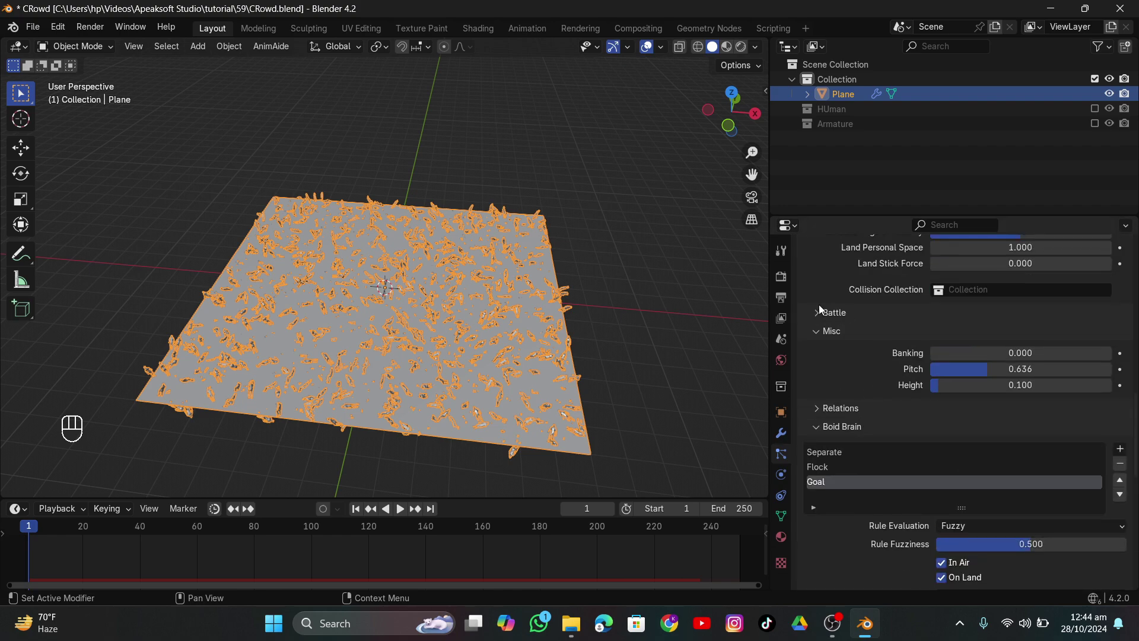
left_click(832, 314)
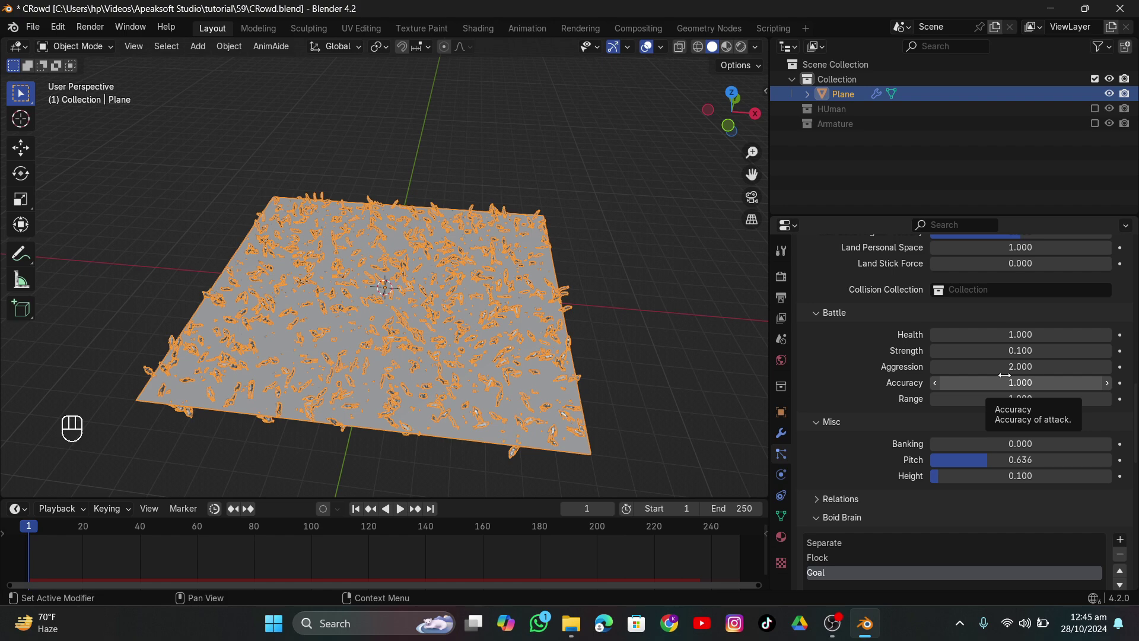
scroll(1004, 375, "up", 8)
scroll(914, 311, "down", 12)
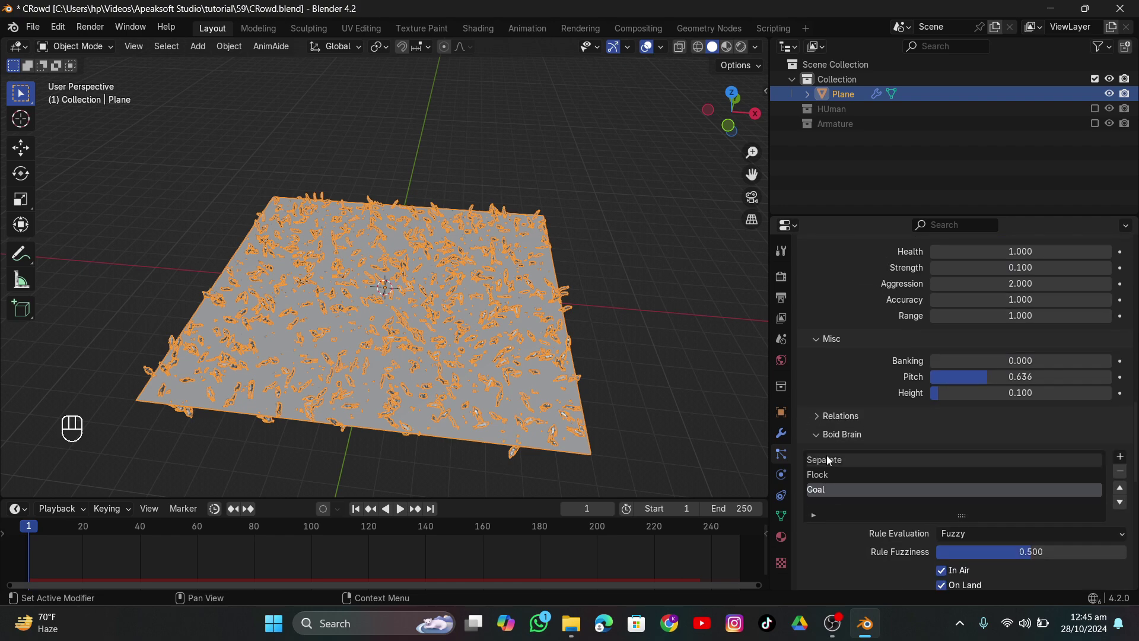
scroll(861, 415, "down", 6)
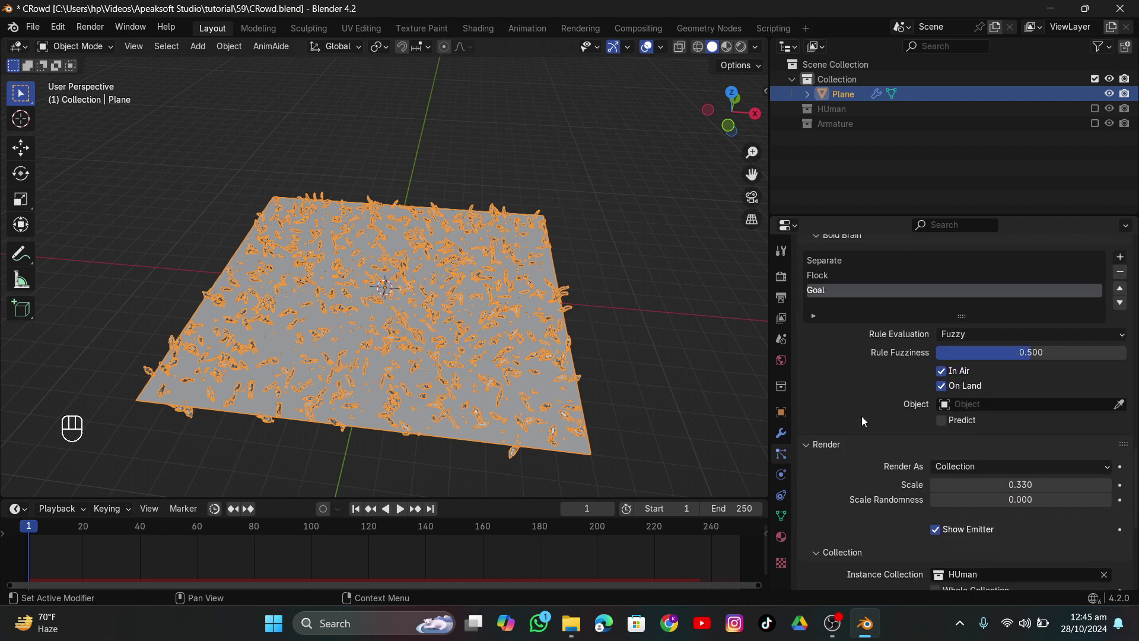
scroll(862, 418, "up", 15)
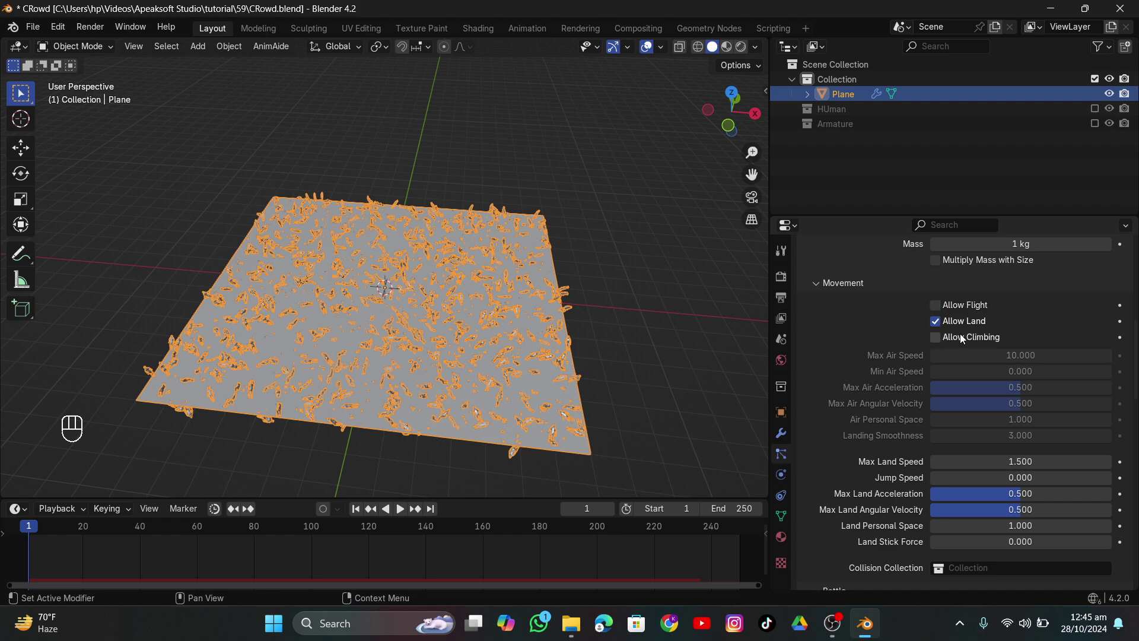
scroll(962, 338, "down", 15)
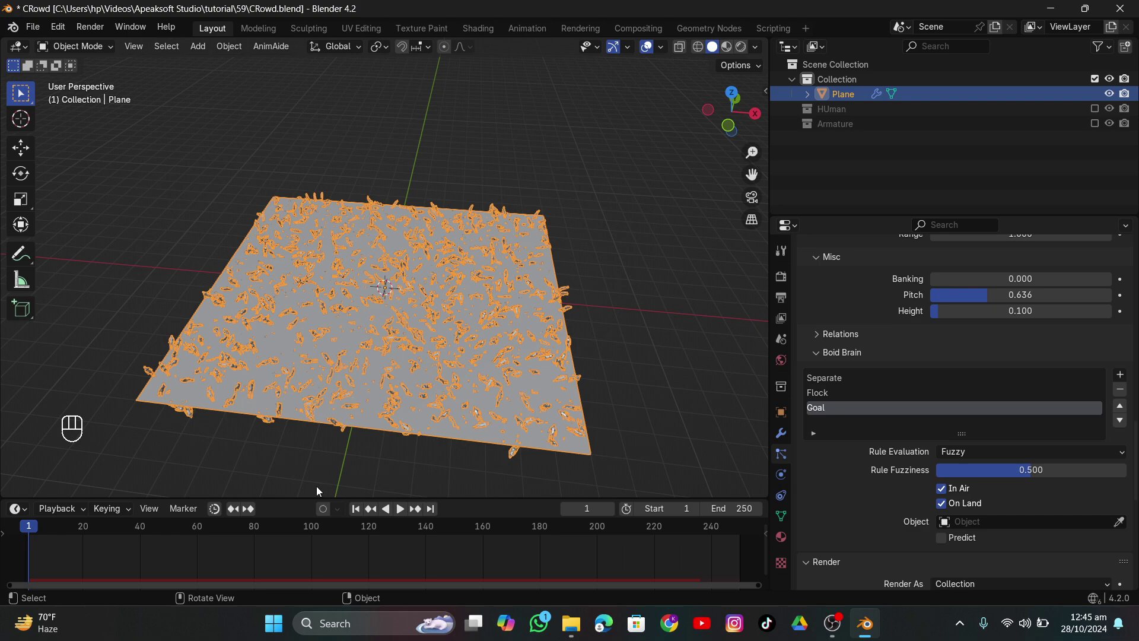
Add a cube mesh at the centre of the crowd plane
key("shift+a")
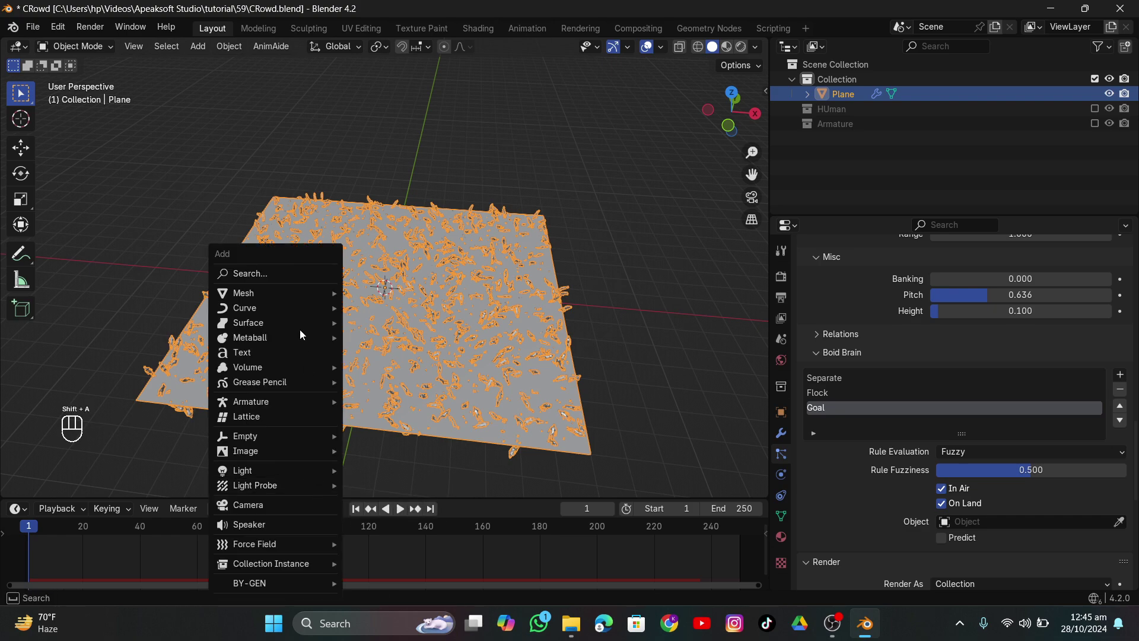
mouse_move(268, 292)
middle_click_drag(581, 302, 567, 351)
scroll(516, 319, "up", 4)
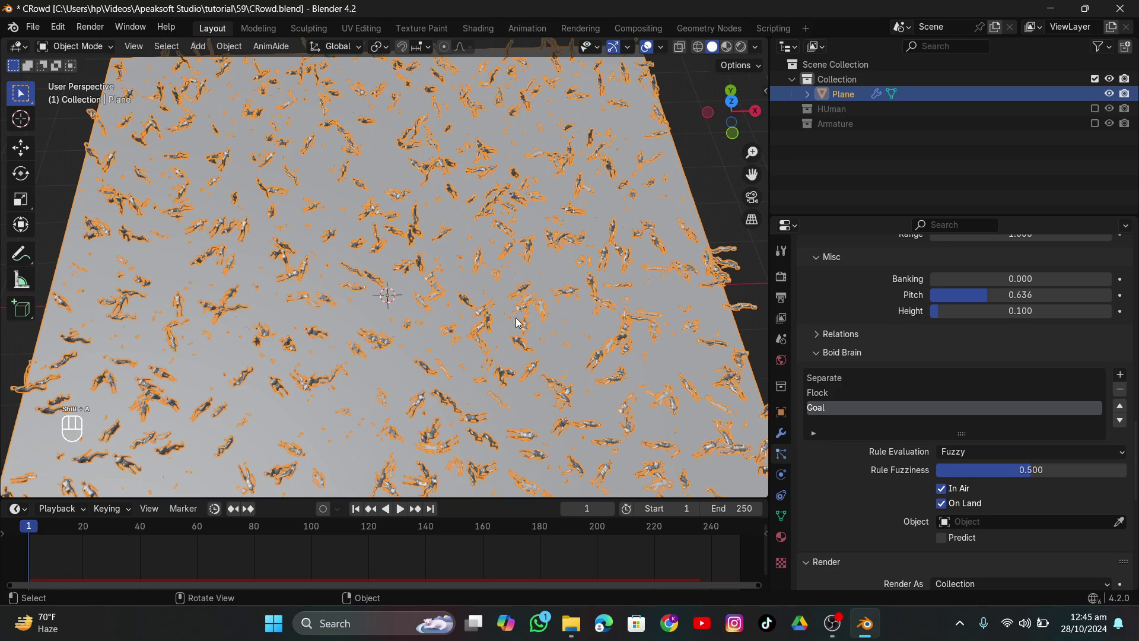
key("shift+a")
mouse_move(489, 291)
left_click(594, 305)
scroll(436, 347, "down", 3)
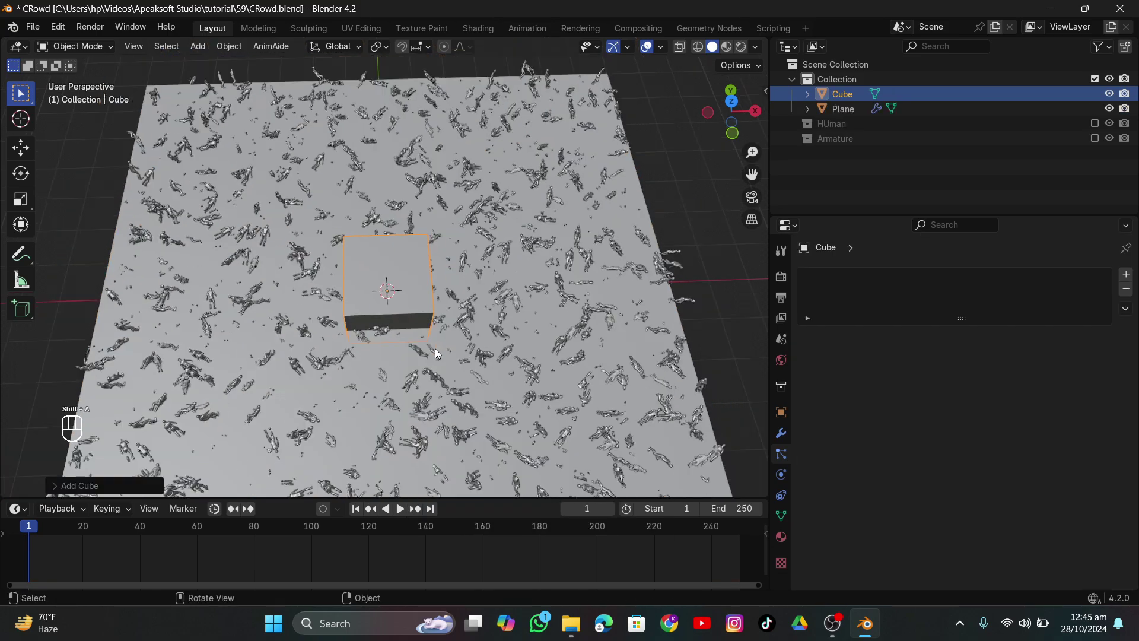
Move the cube about 6.5 m along X toward the plane's edge and raise it along Z
middle_click_drag(436, 348, 428, 269)
key("g")
key("x")
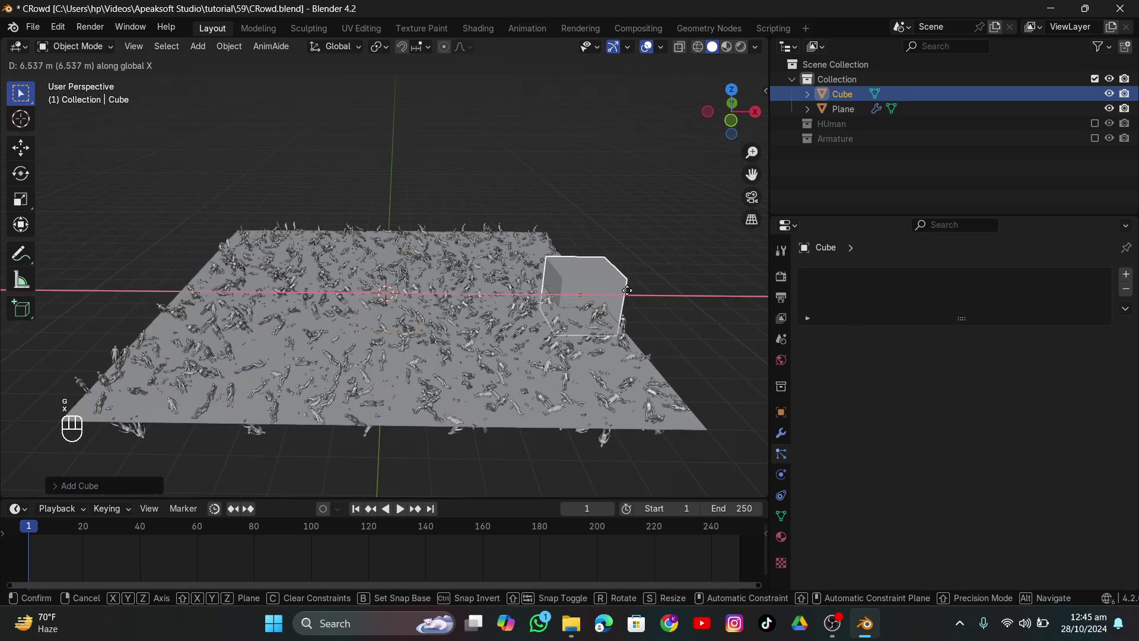
key("z")
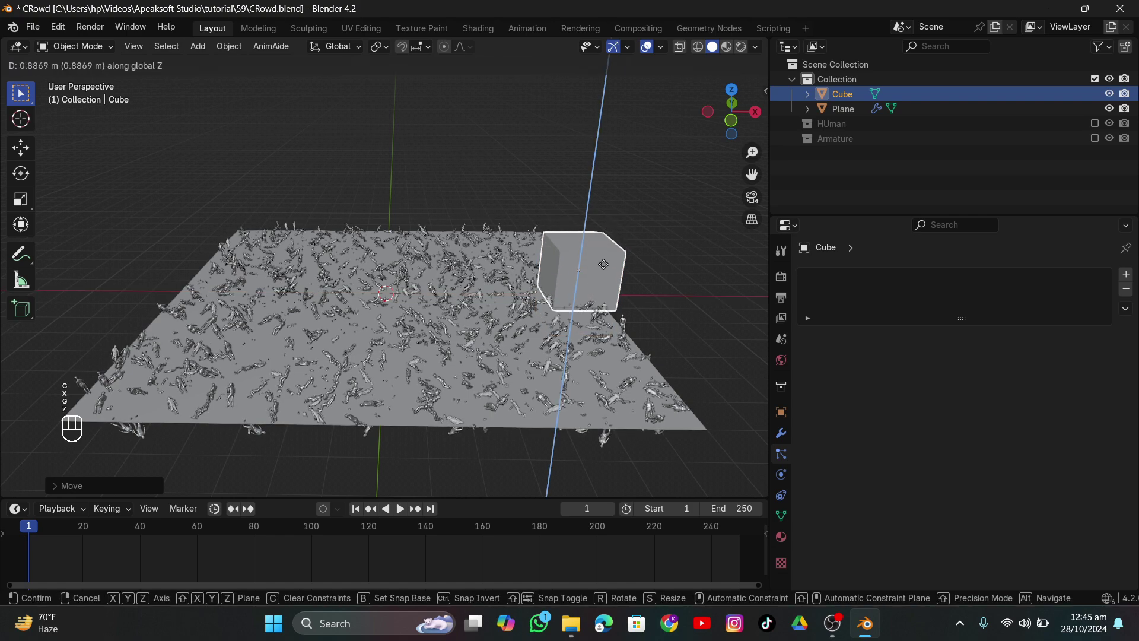
left_click(603, 233)
Scale the cube along Z by about 2.2 into a tall block
key("s")
key("z")
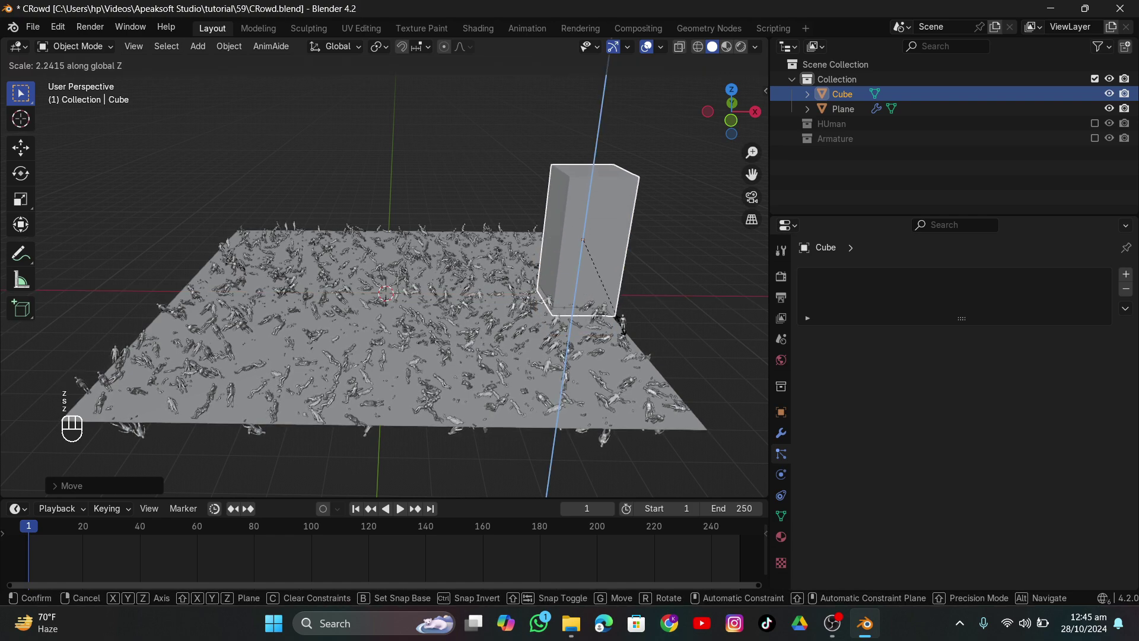
left_click(620, 325)
In Edit Mode, duplicate the tall block's mesh and place the copy along X near the plane's centre
middle_click_drag(573, 283, 580, 266)
key("Tab")
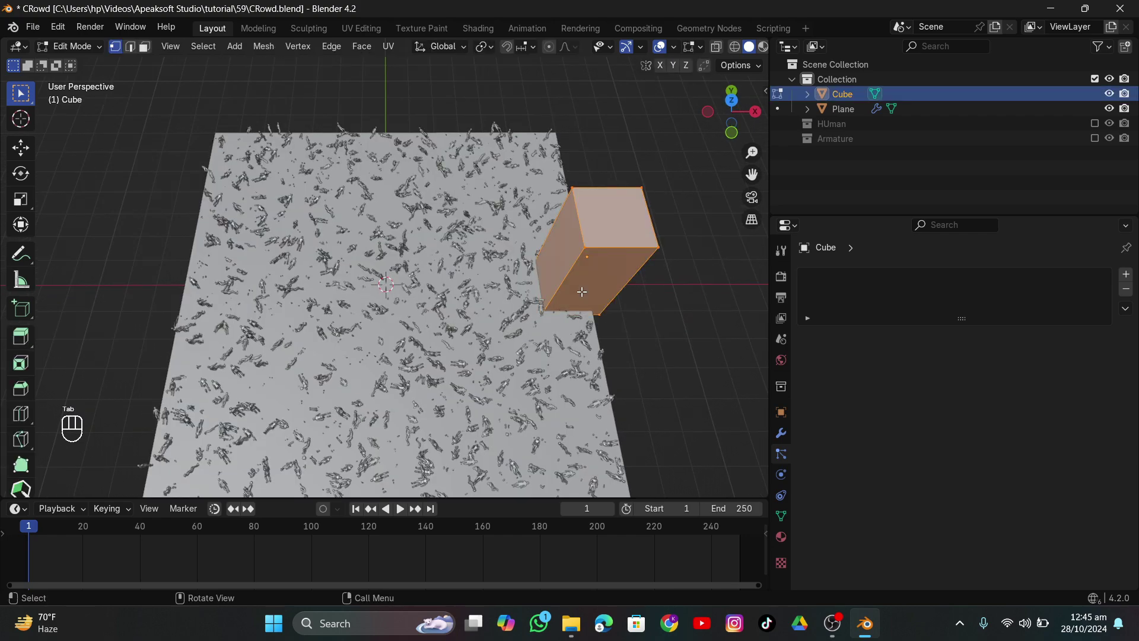
key("shift+d")
key("x")
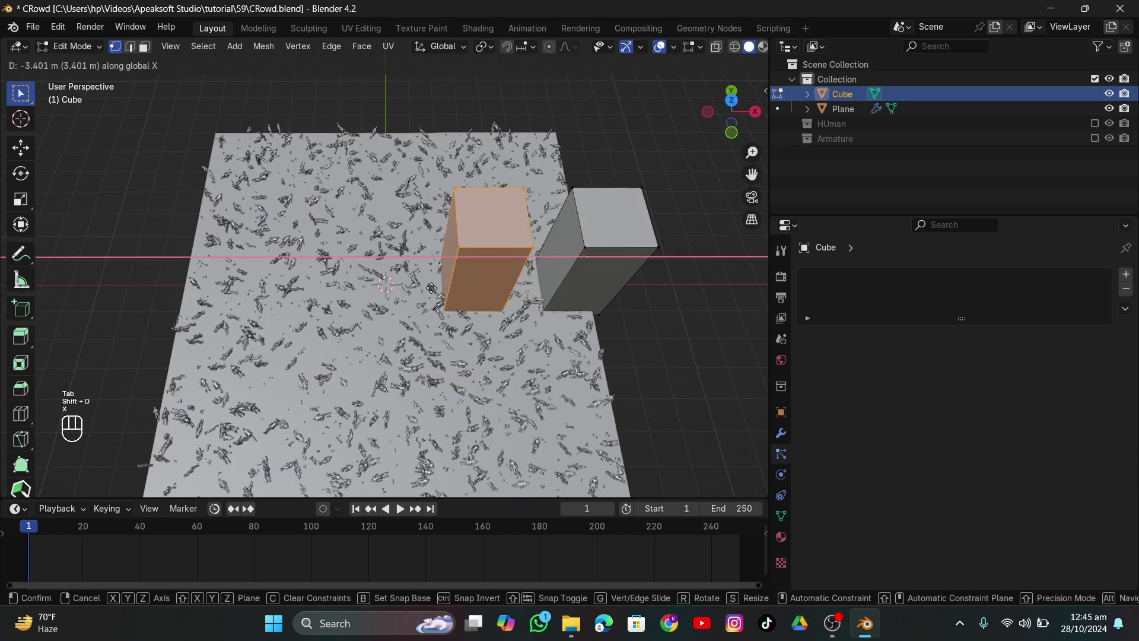
left_click(385, 301)
Stretch the duplicated block along Y and return to Object Mode
key("s")
key("x")
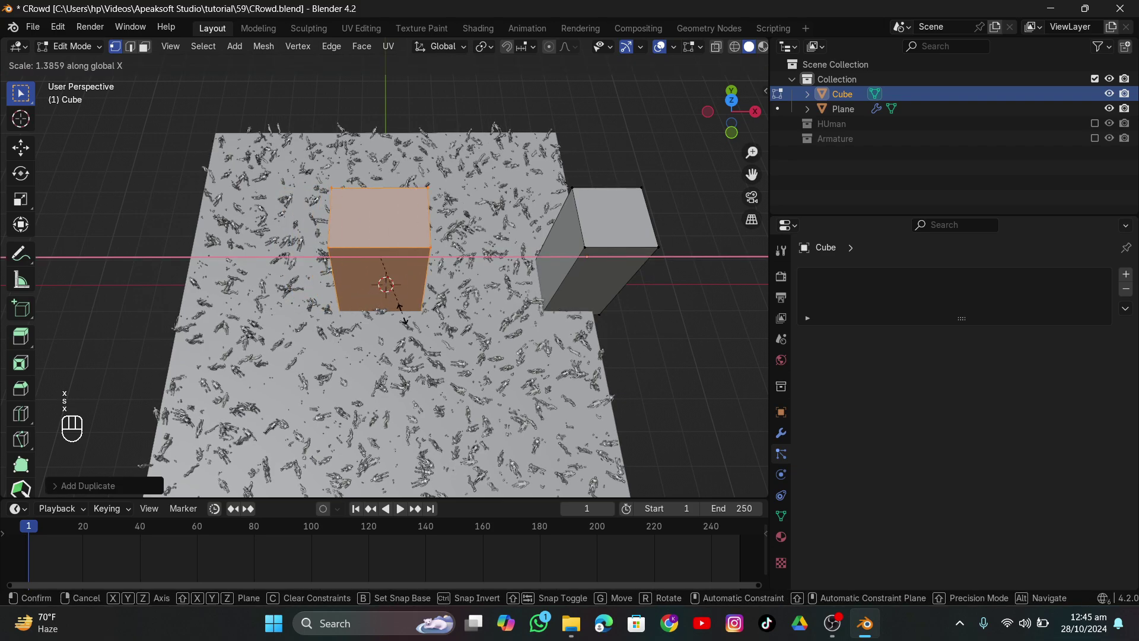
key("y")
left_click(403, 332)
key("Tab")
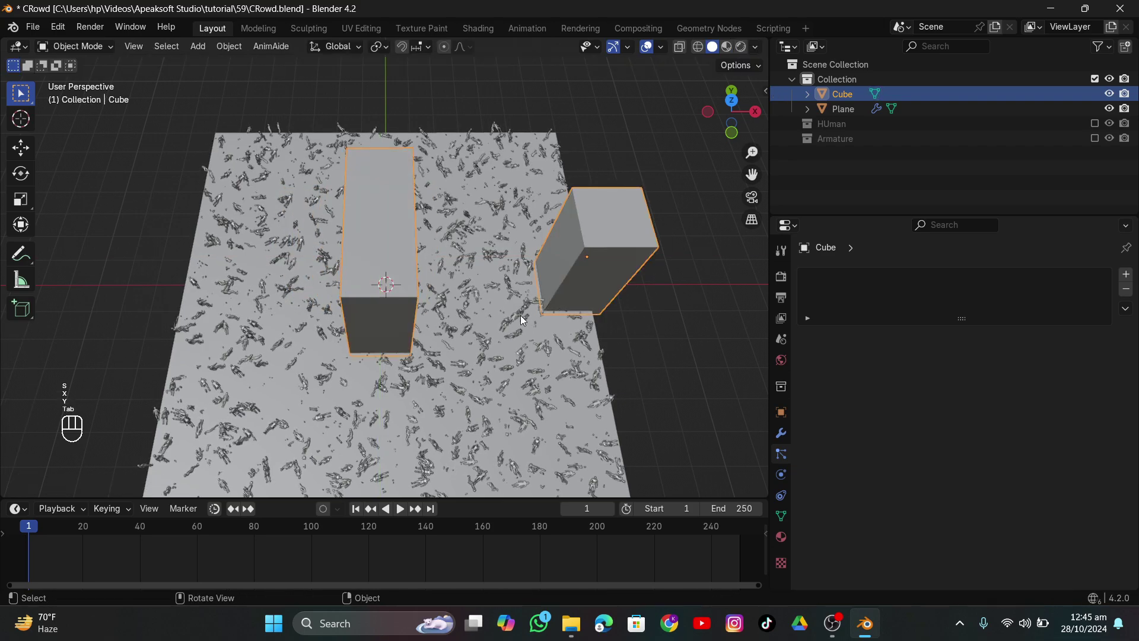
Add a Force Field to the physics of the object containing the two blocks
middle_click_drag(521, 315, 421, 361)
left_click(492, 290)
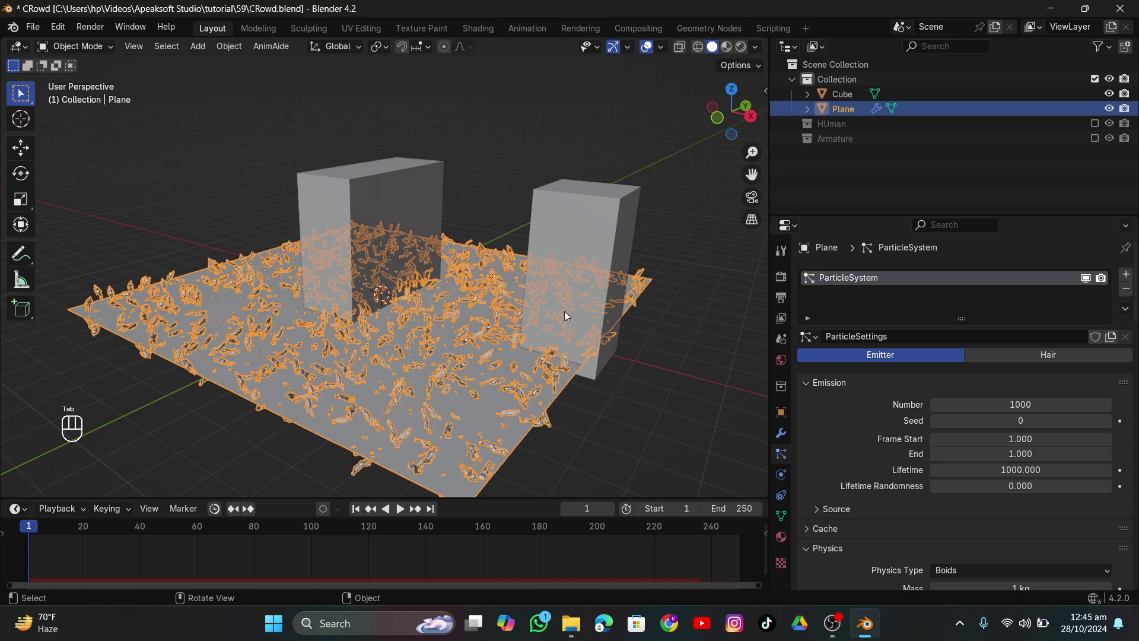
scroll(545, 314, "up", 3)
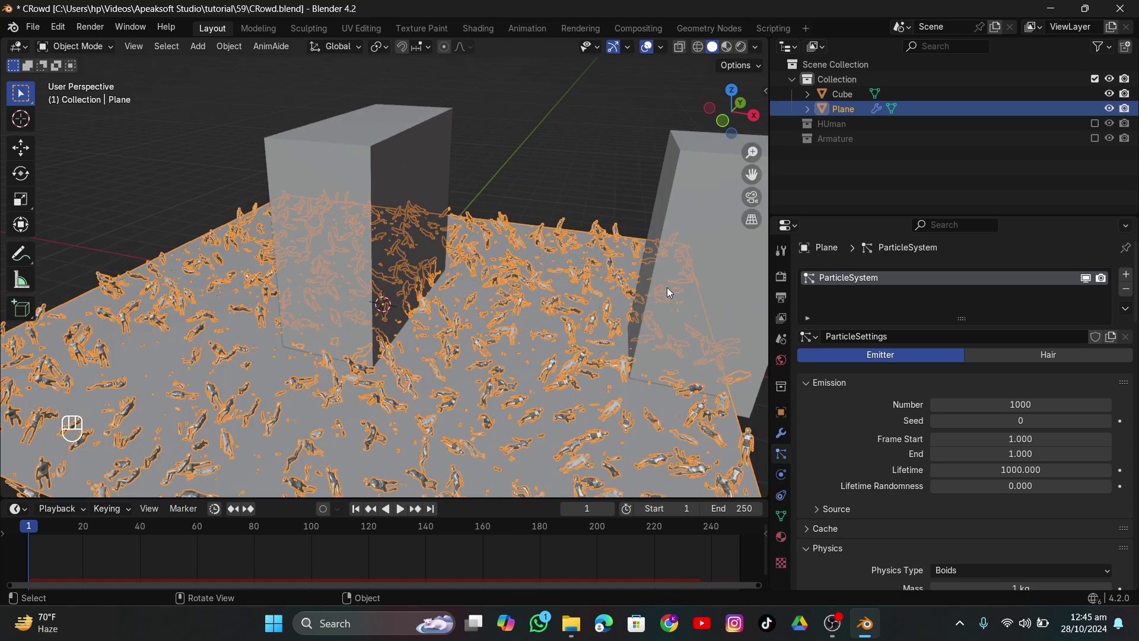
middle_click_drag(514, 349, 585, 365)
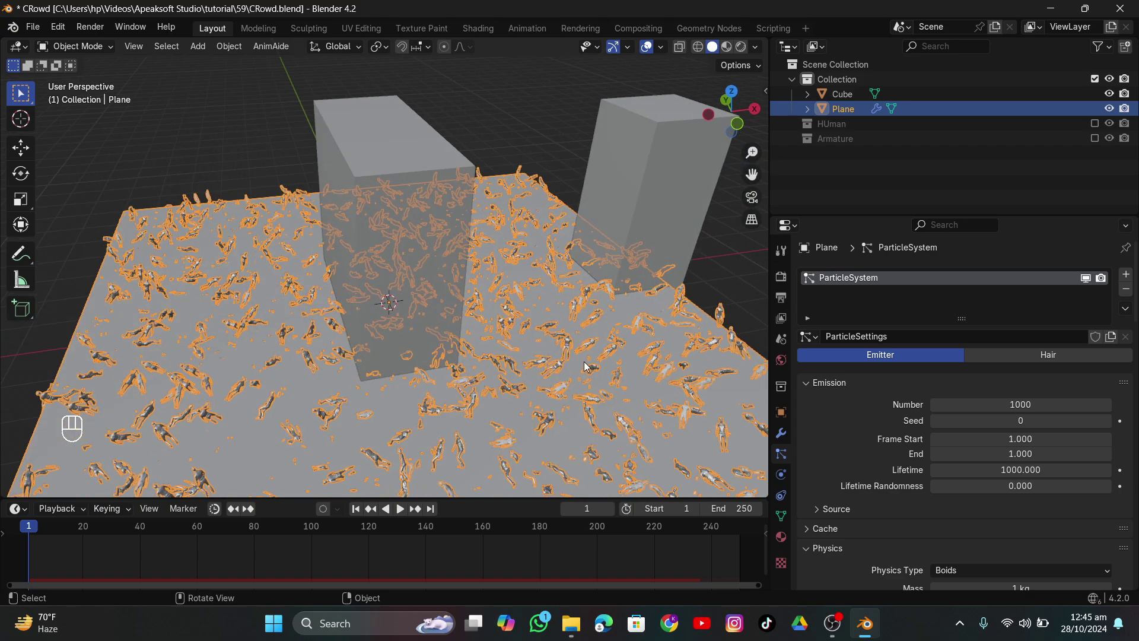
left_click(422, 162)
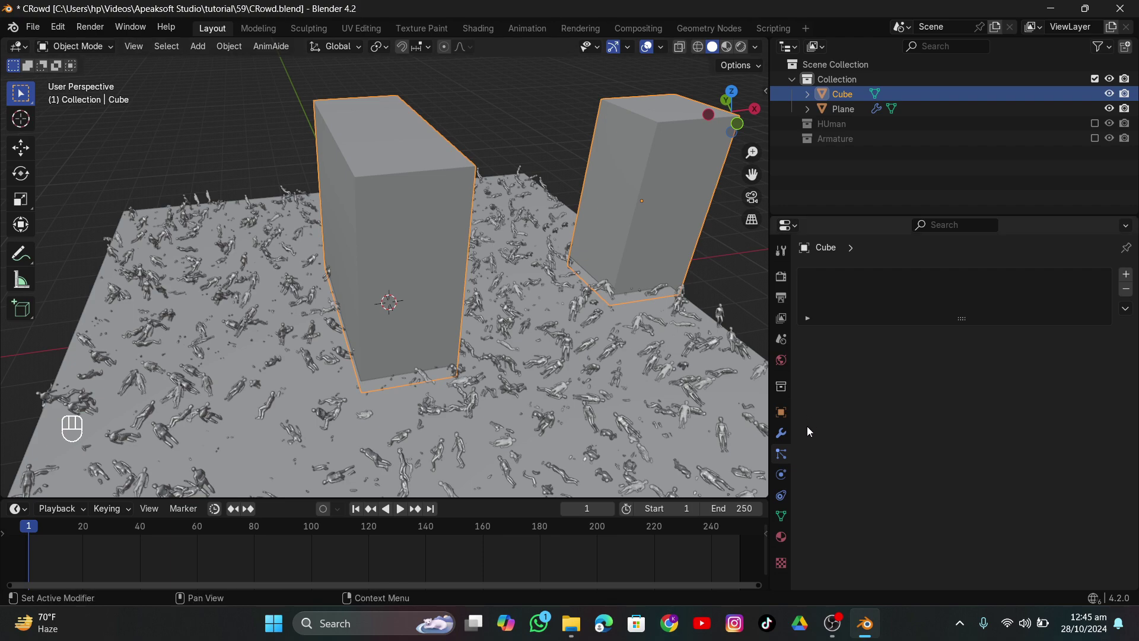
left_click(780, 475)
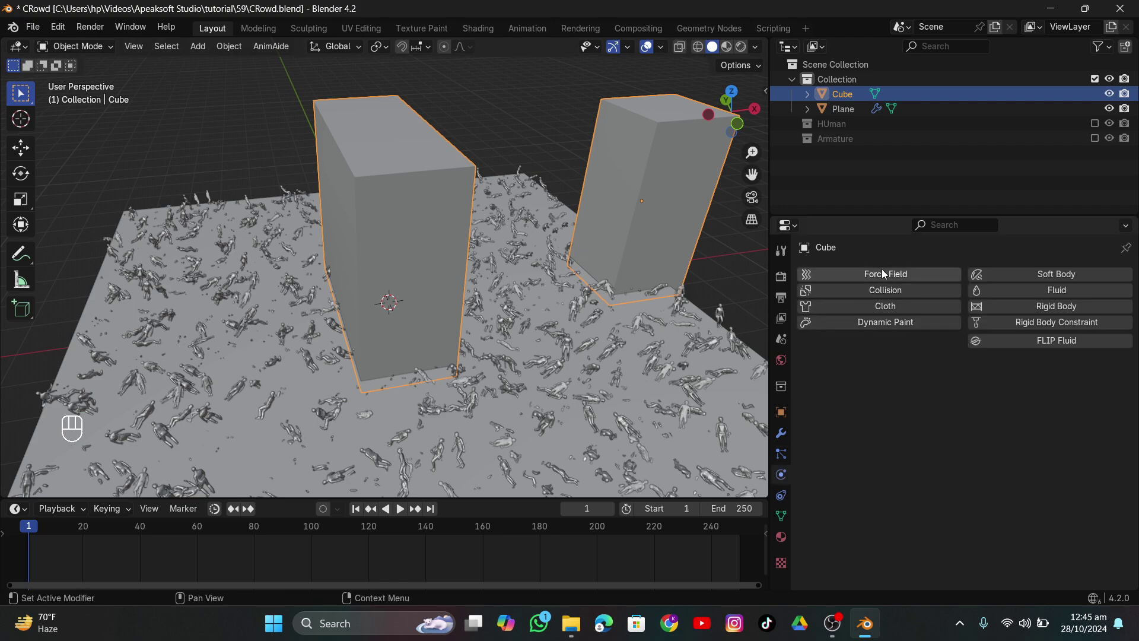
left_click(864, 272)
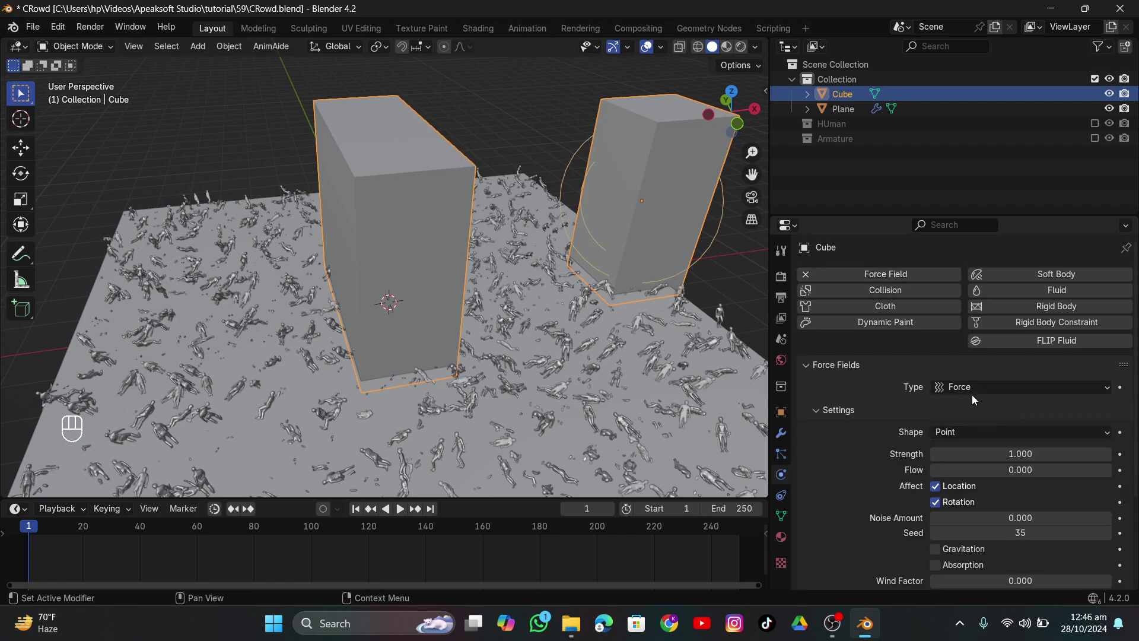
In Edit Mode, separate the selected central block into its own object
key("Tab")
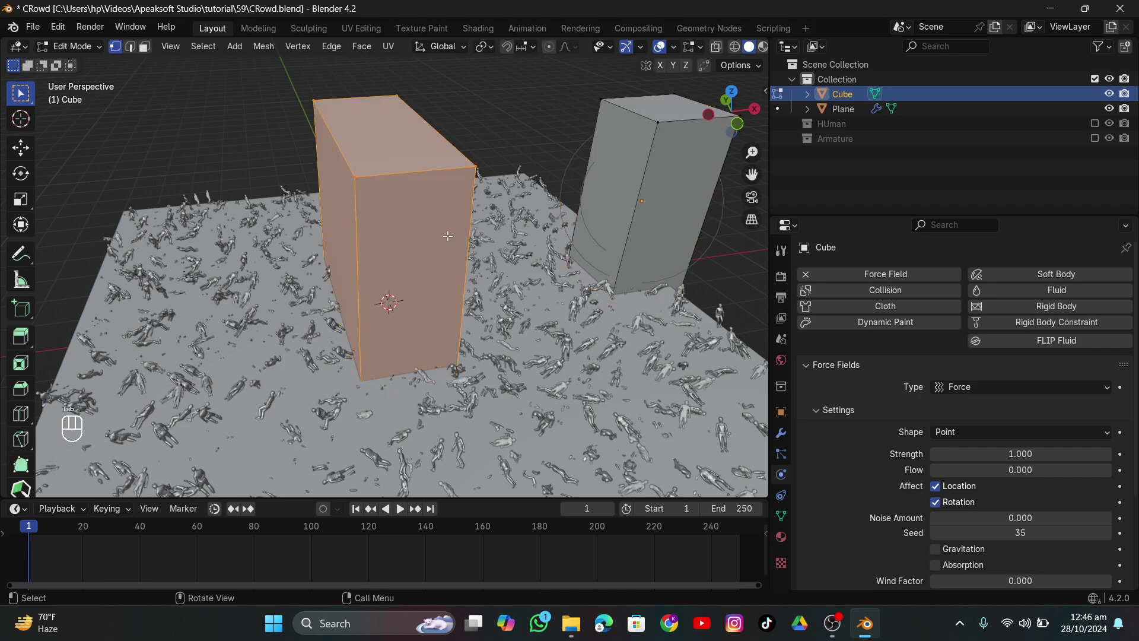
key("p")
left_click(416, 206)
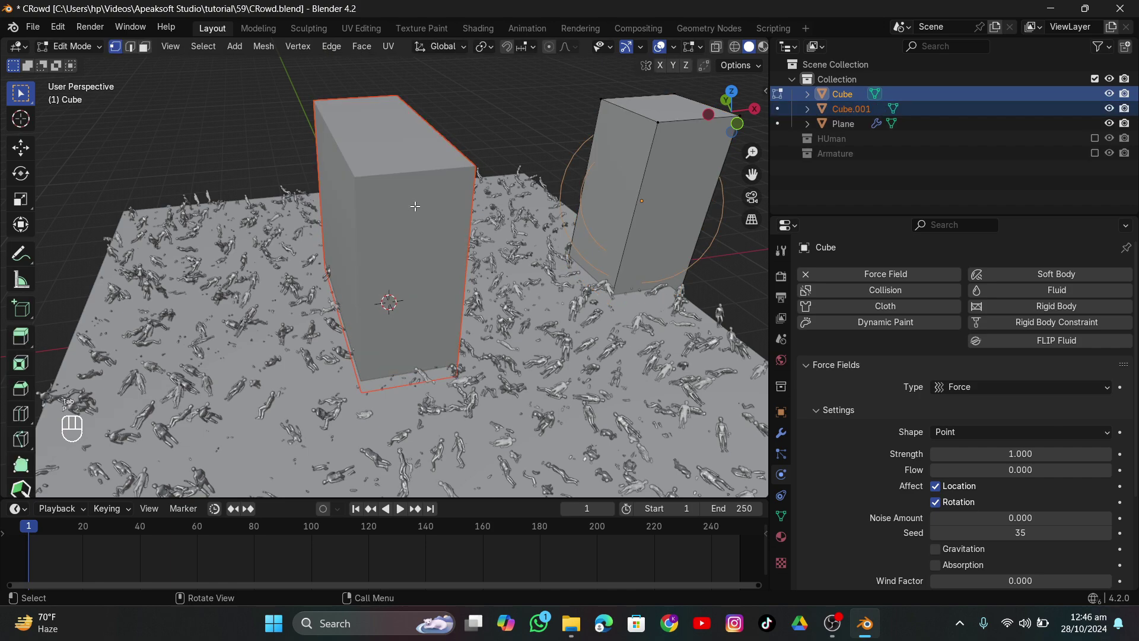
Leave Edit Mode and move the separated central block's origin to its own centre
key("Tab")
left_click(411, 195)
right_click(454, 193)
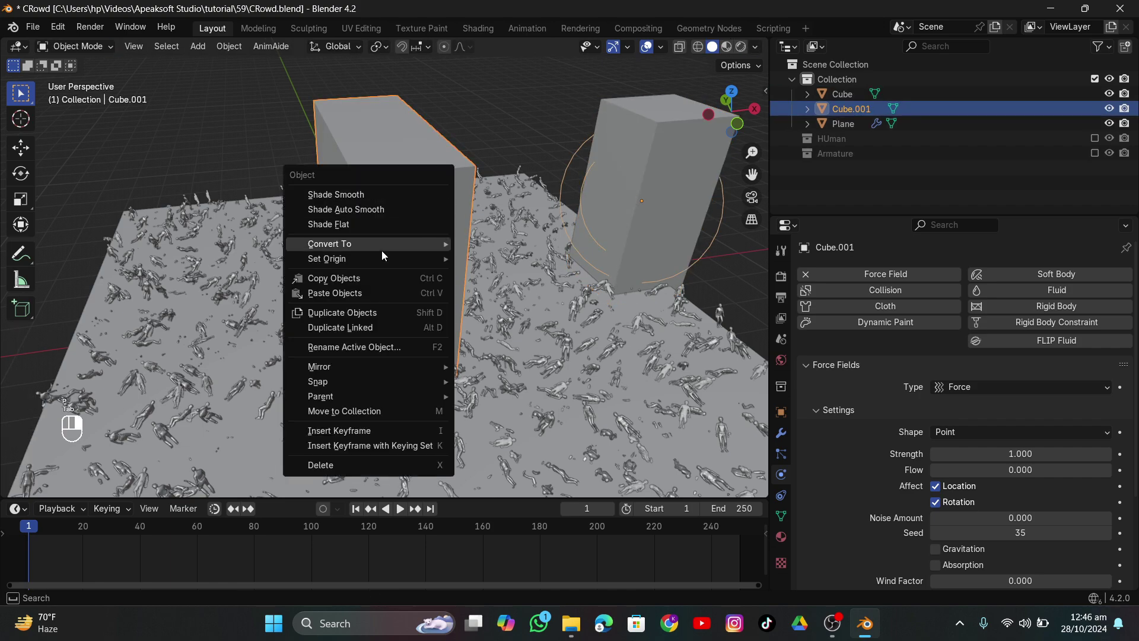
mouse_move(356, 258)
left_click(496, 304)
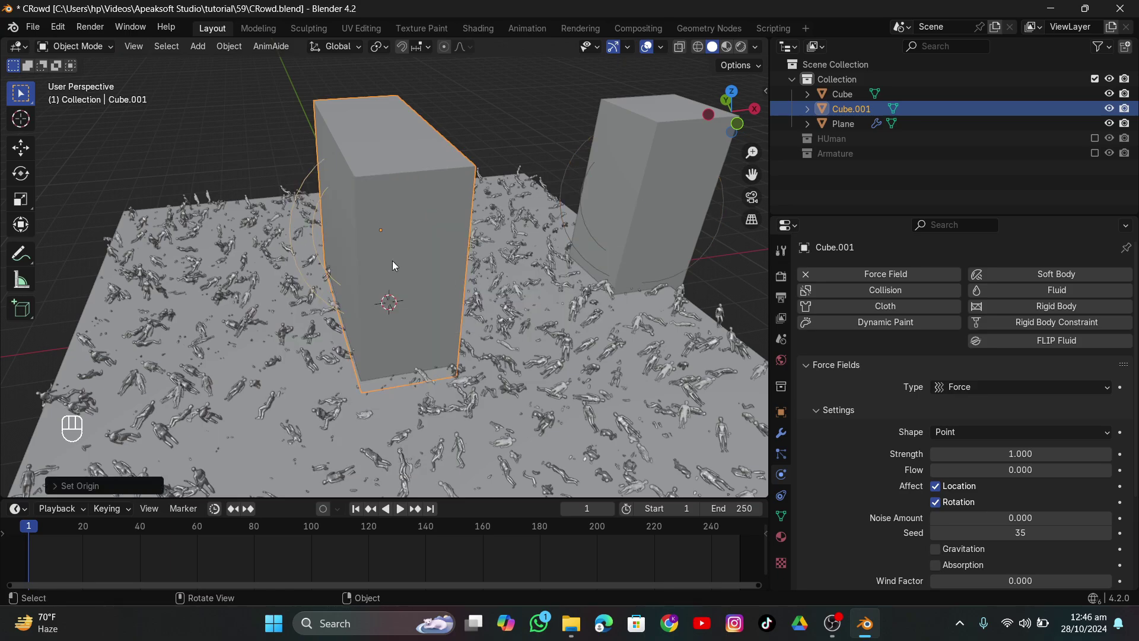
Play the simulation to examine how the crowd reacts to the two force-field blocks, and rewind to frame 1
middle_click_drag(393, 261, 464, 221)
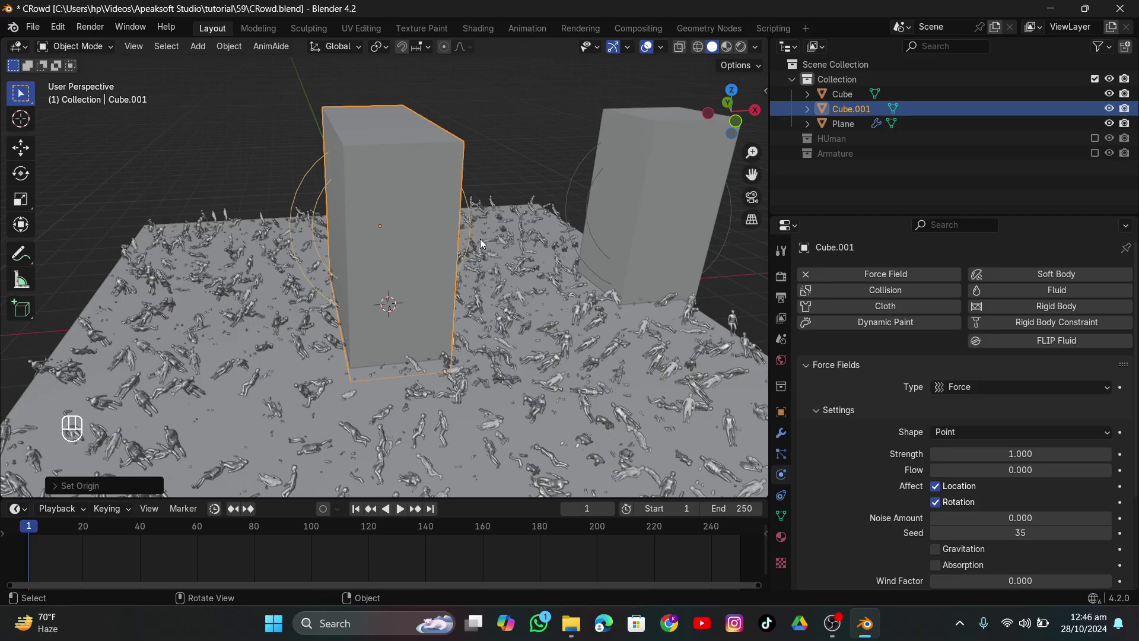
key("space")
middle_click_drag(481, 243, 553, 316)
scroll(516, 316, "down", 5)
key("space")
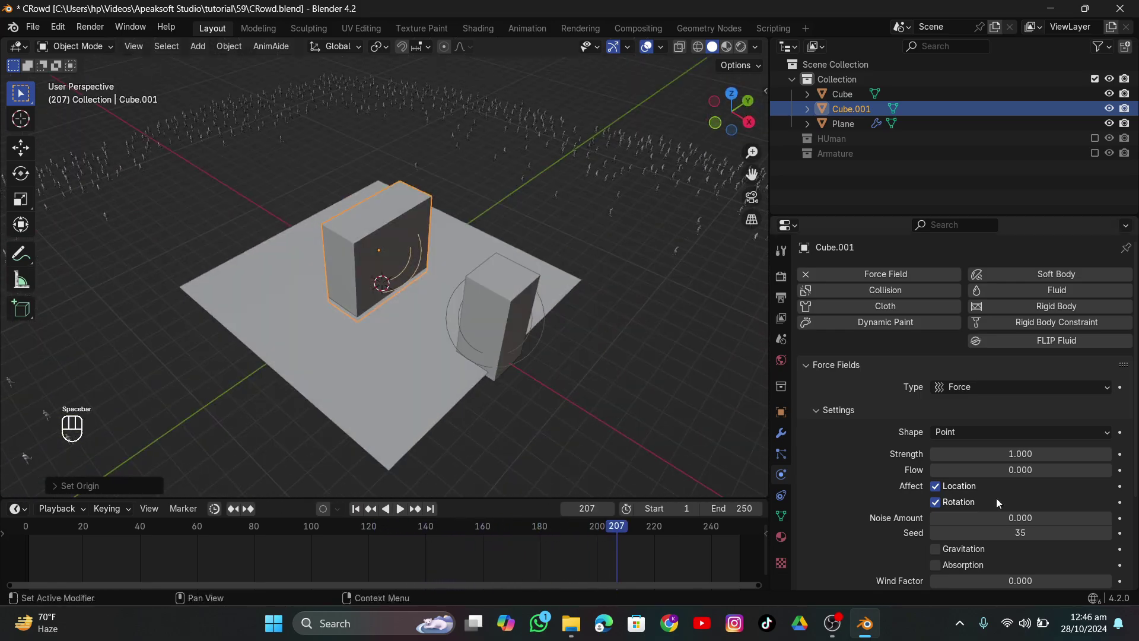
left_click(359, 509)
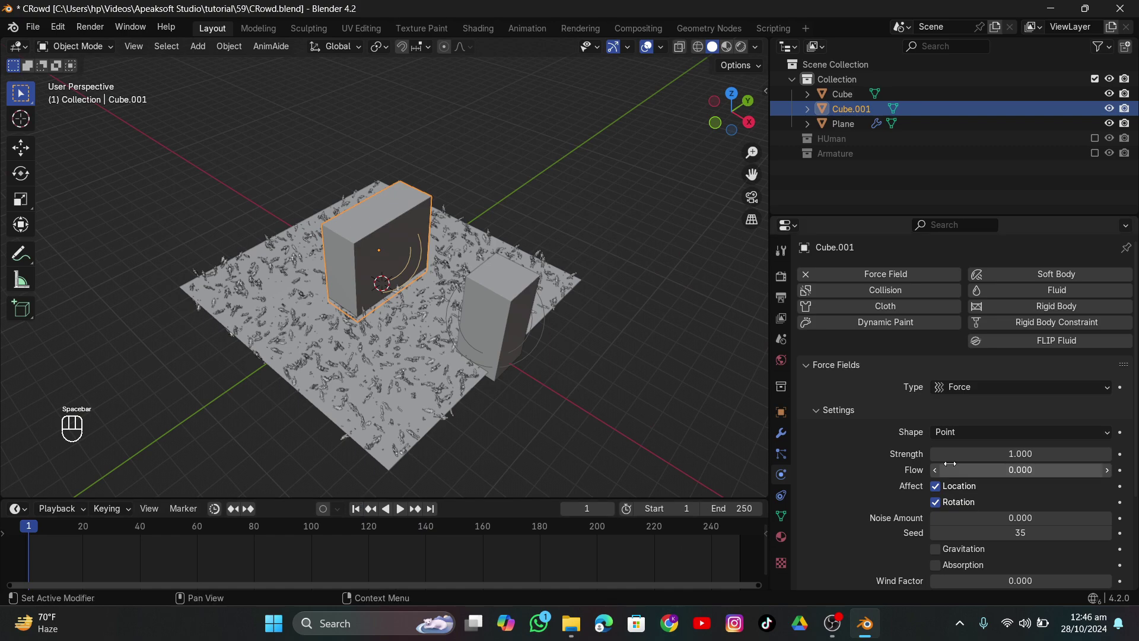
Enable the falloff Max Distance on the central block's force field and set it to 2.73 m
scroll(950, 463, "down", 5)
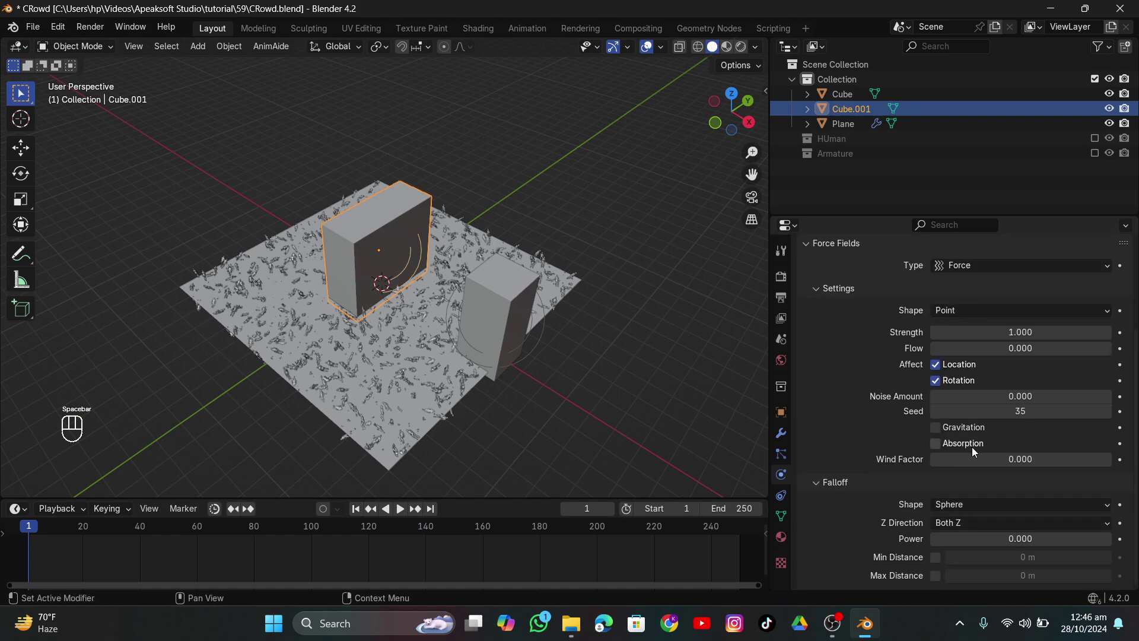
left_click(936, 575)
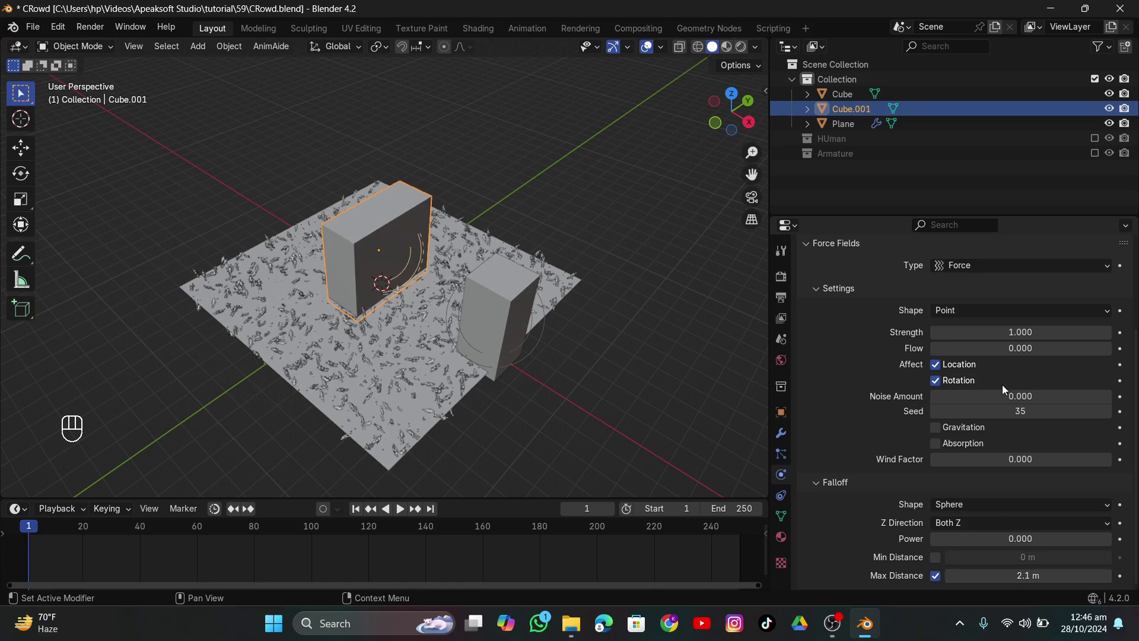
middle_click_drag(512, 261, 562, 285)
scroll(457, 260, "up", 4)
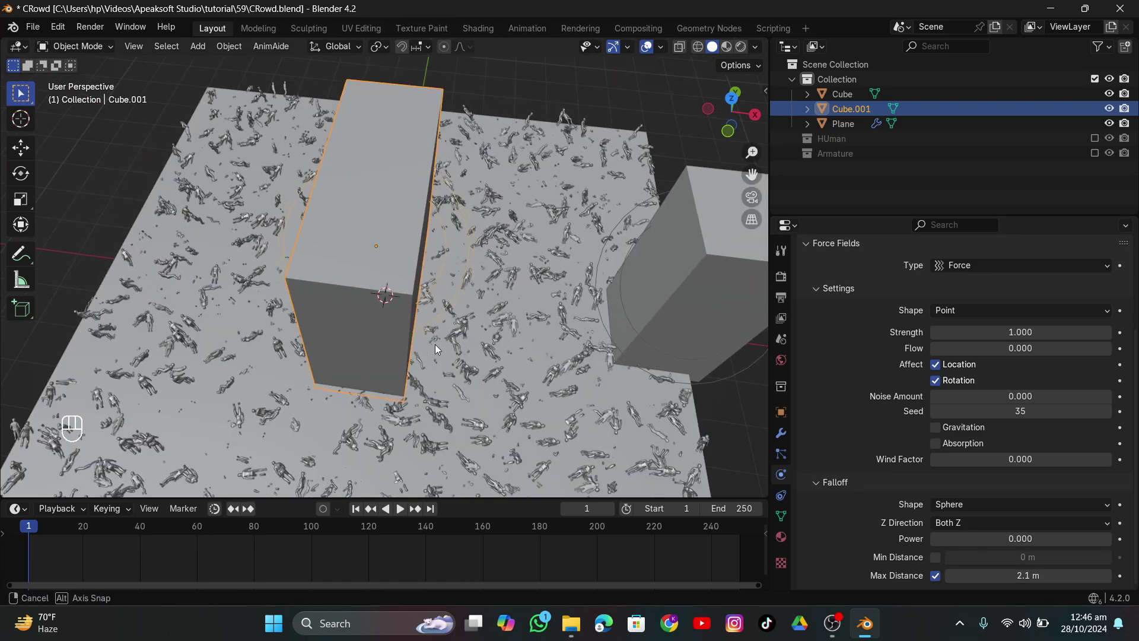
middle_click_drag(435, 346, 318, 201)
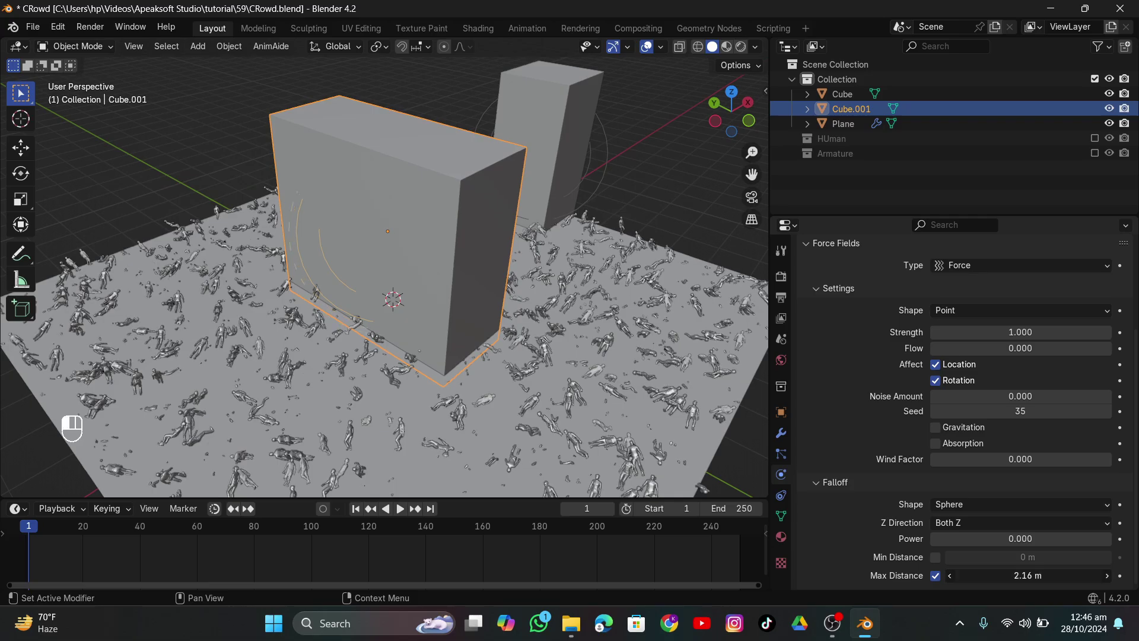
left_click_drag(1027, 576, 1029, 575)
middle_click_drag(511, 389, 433, 363)
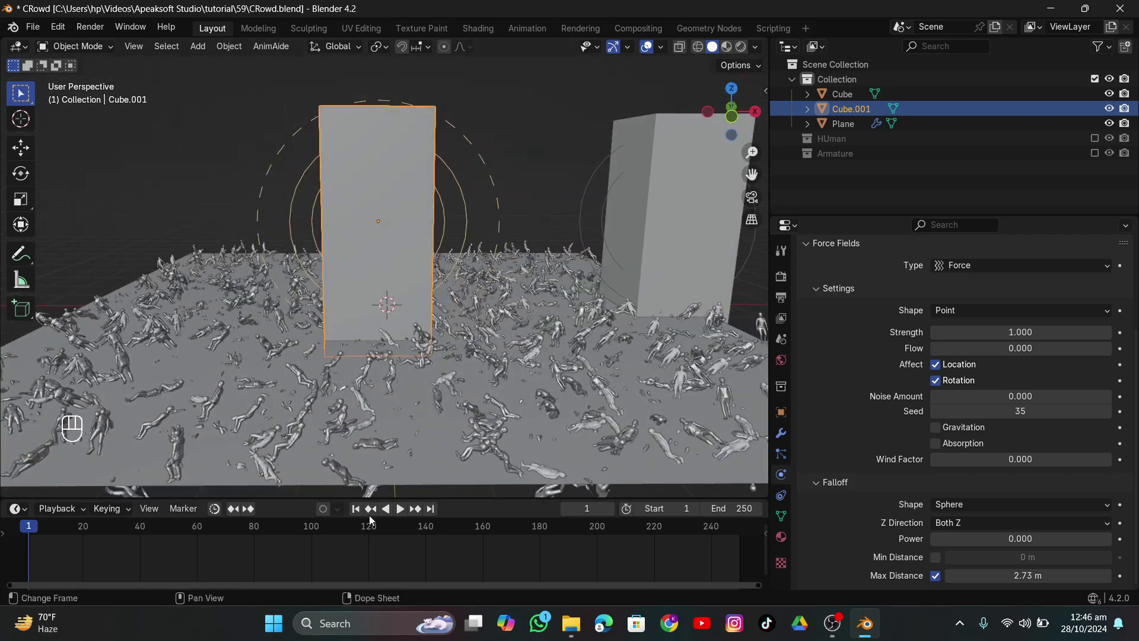
Limit the force field of the block at the plane's edge to a Max Distance of 1.92 m and replay the simulation
middle_click_drag(435, 407, 686, 221)
left_click(686, 221)
key("space")
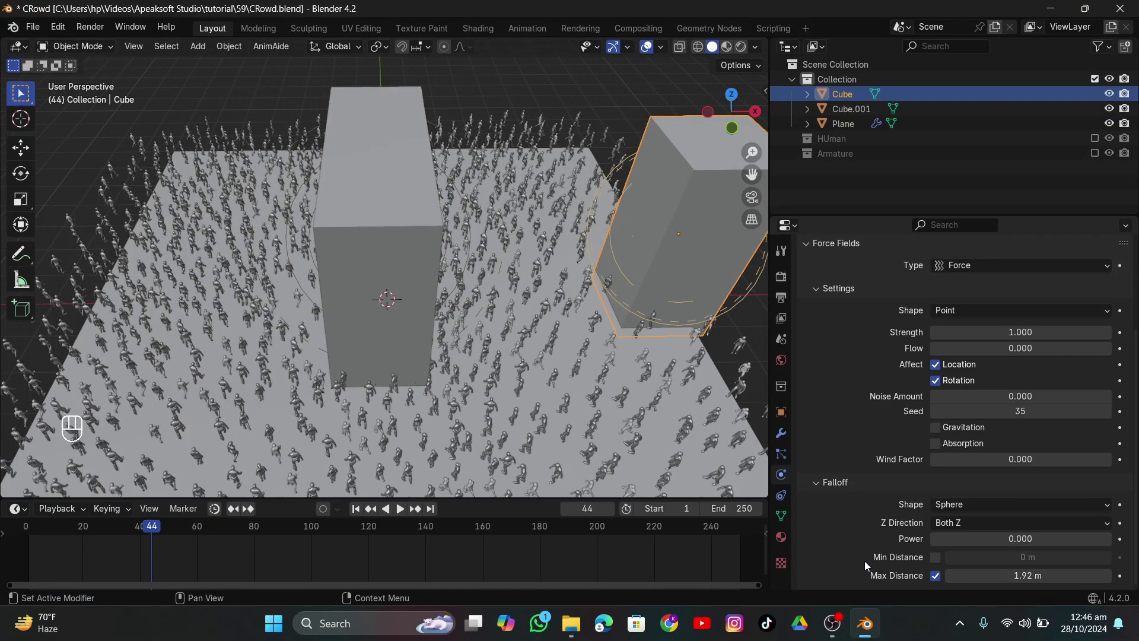
left_click(361, 504)
key("space")
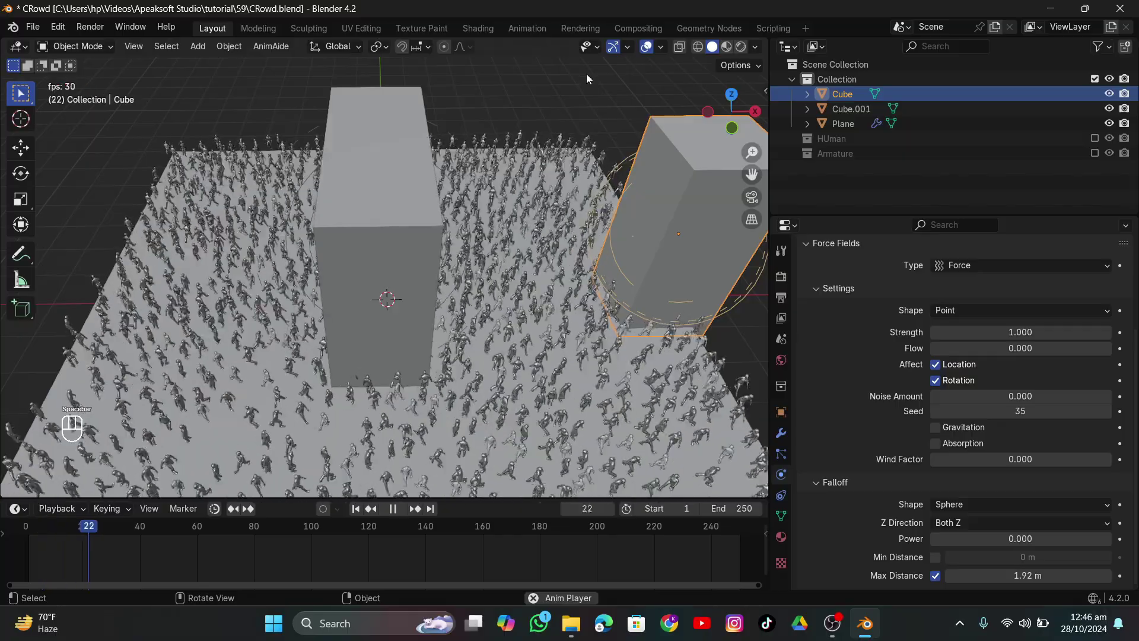
left_click(586, 73)
middle_click_drag(543, 163, 517, 322)
Set the central block's force-field Max Distance to 3.89 m and replay the simulation from frame 1
left_click(448, 327)
key("space")
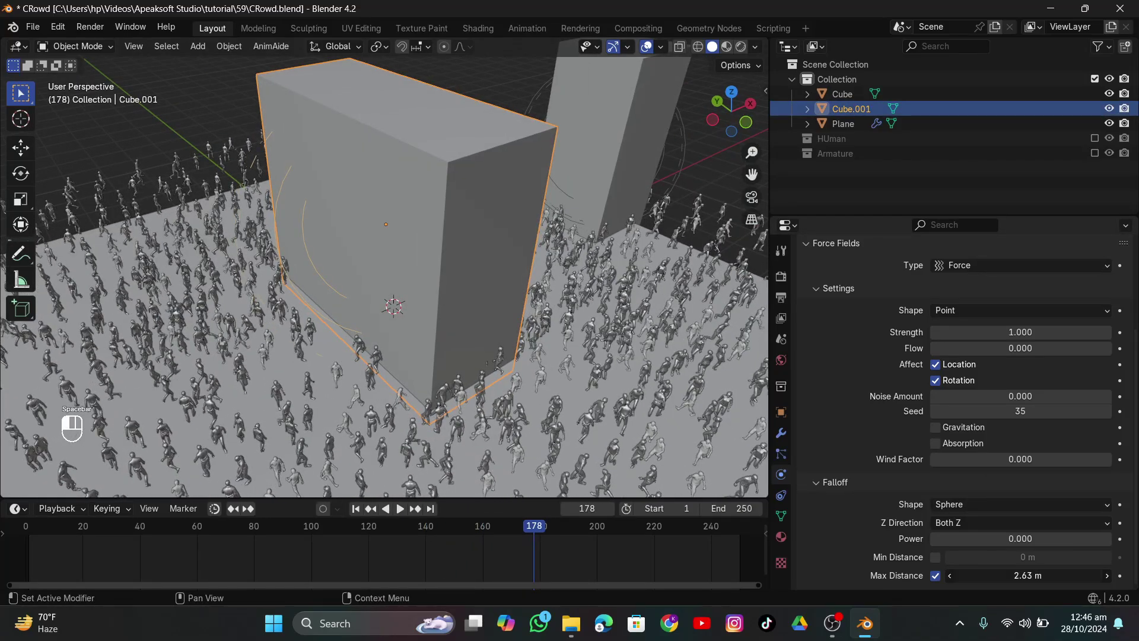
left_click_drag(1028, 576, 1026, 576)
scroll(468, 305, "down", 5)
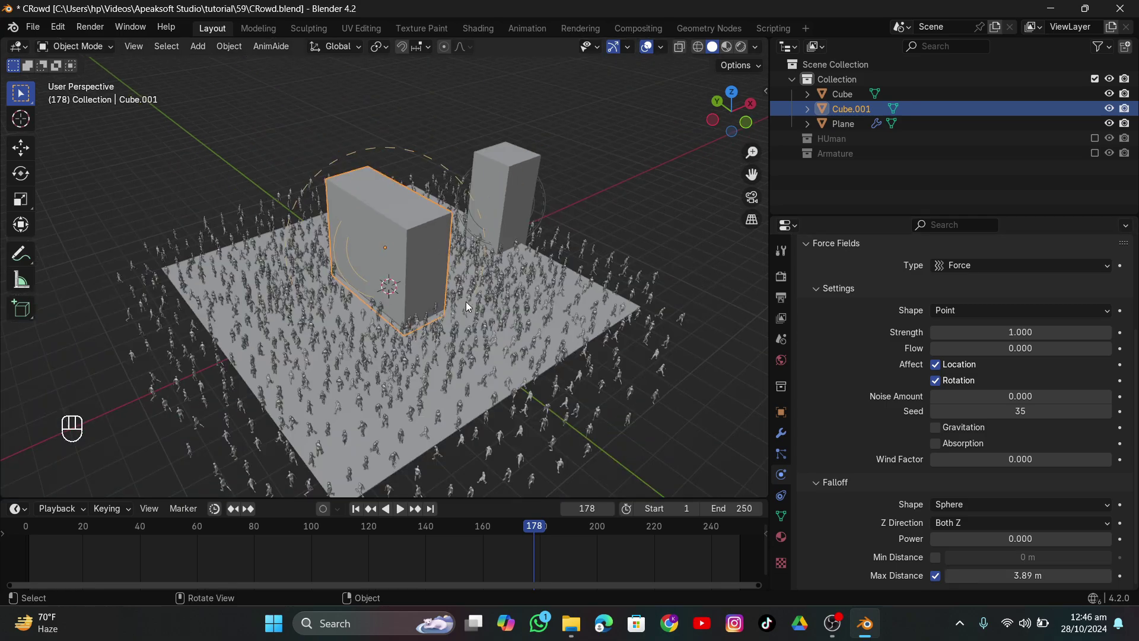
middle_click_drag(467, 305, 454, 329)
left_click(356, 509)
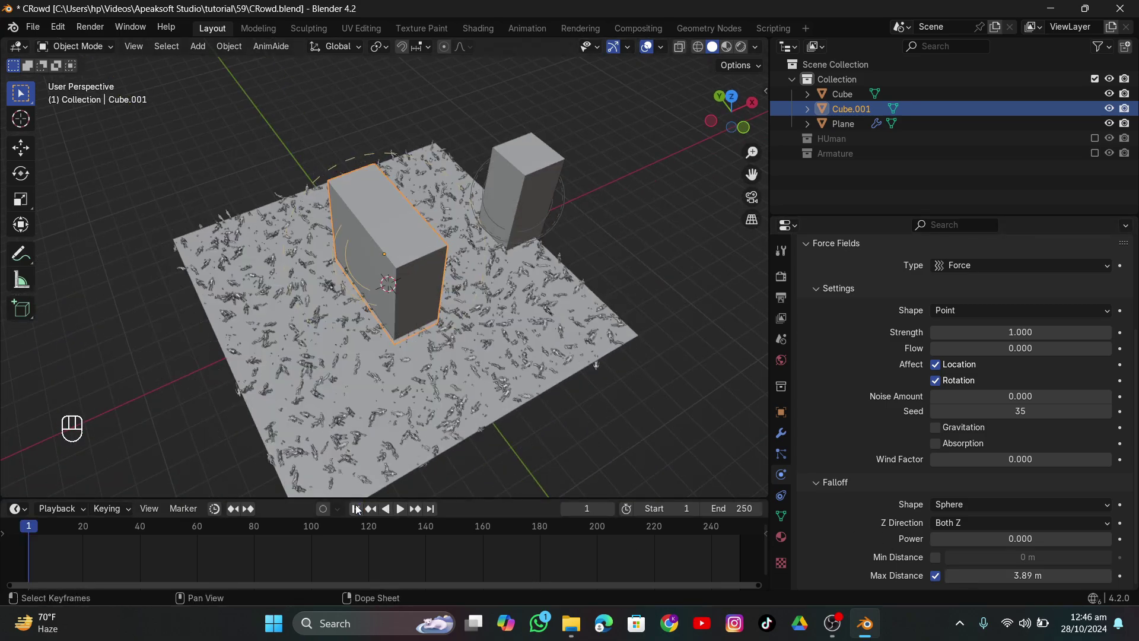
key("space")
middle_click_drag(473, 342, 419, 326)
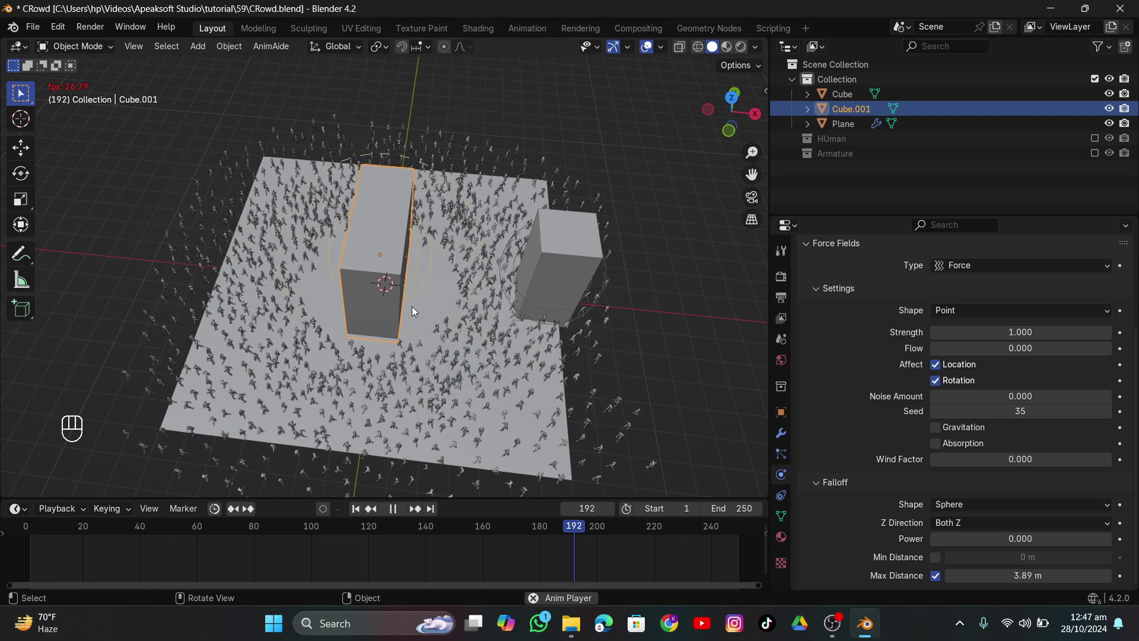
Set the central block's force-field Max Distance to 3 m and replay the crowd from frame 1
key("space")
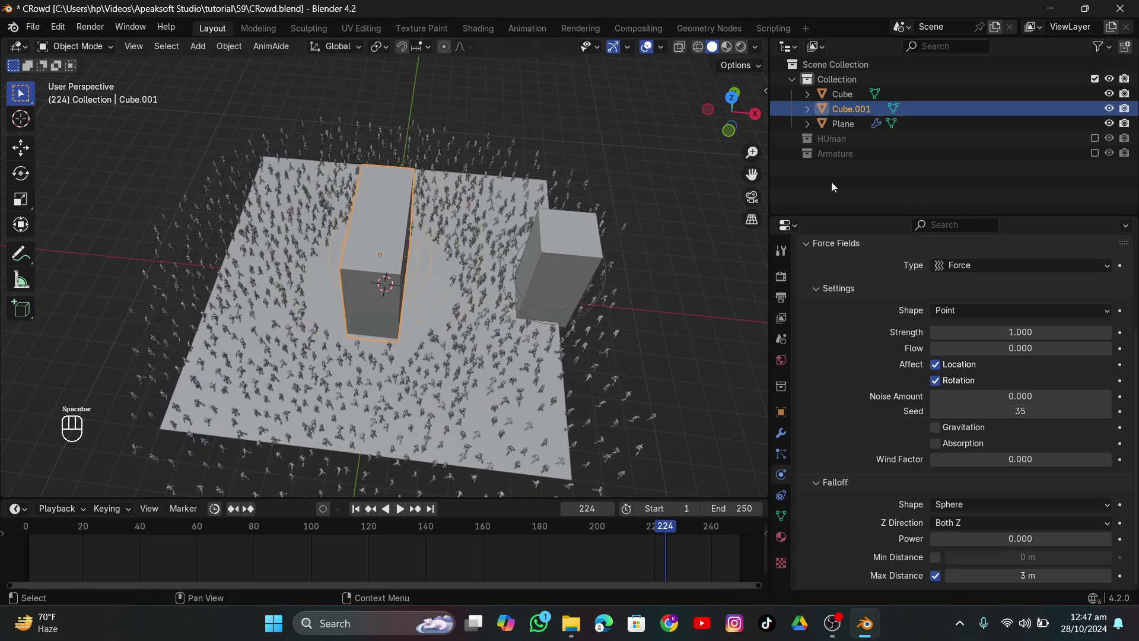
key("space")
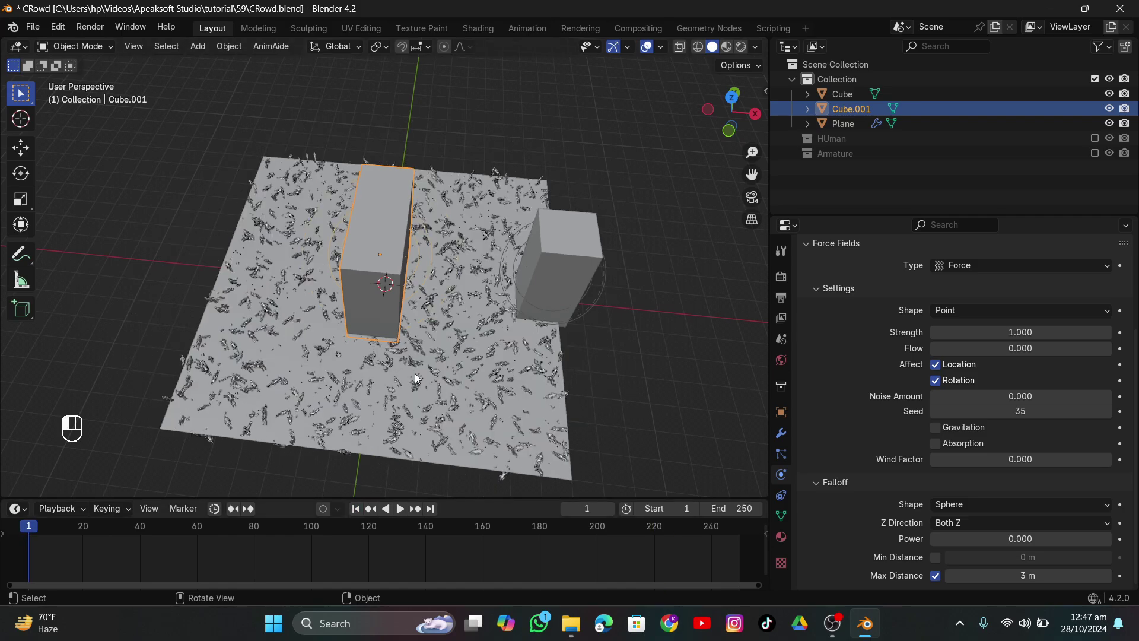
middle_click_drag(418, 372, 417, 372)
key("space")
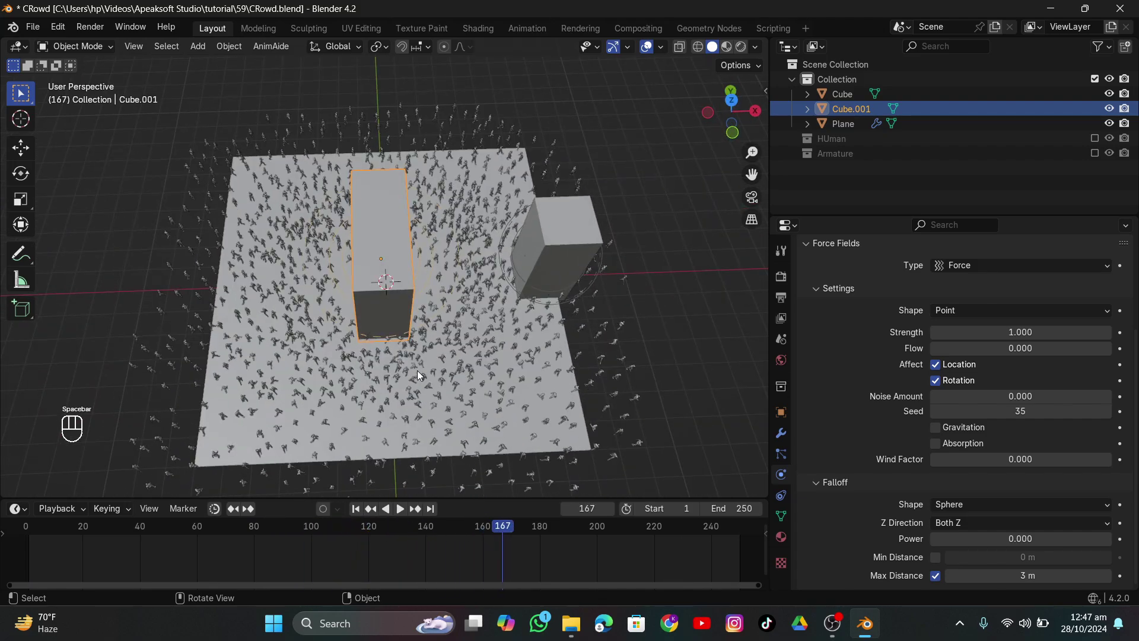
Set the edge block's force-field Max Distance to 2.6 m and play the crowd from frame 1 in a low side view
left_click(561, 279)
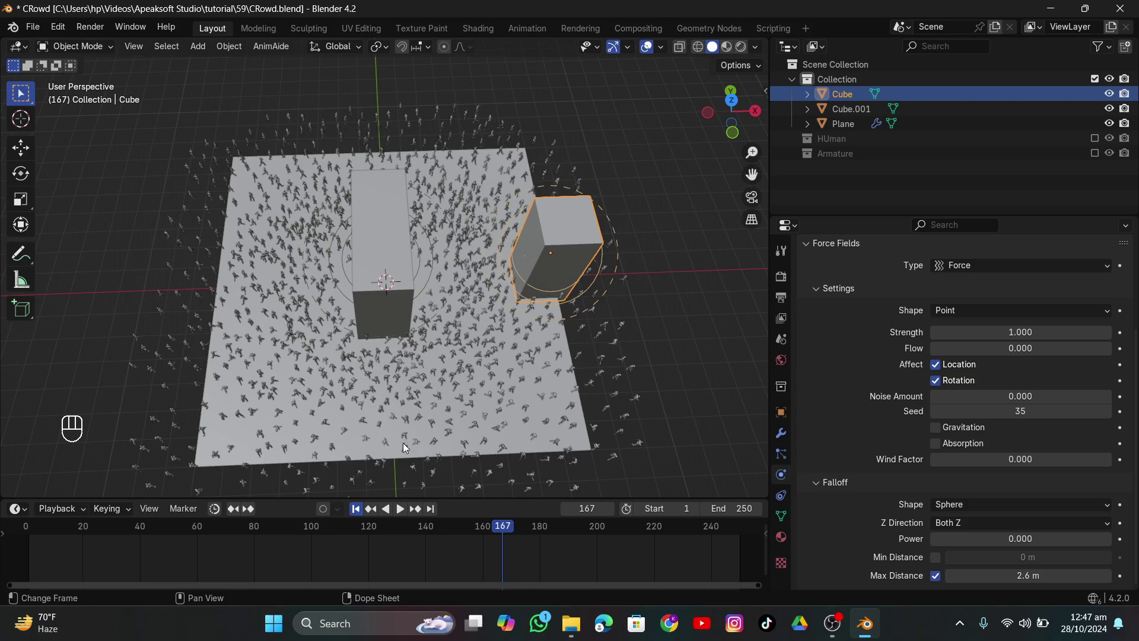
key("space")
middle_click_drag(471, 359, 472, 359)
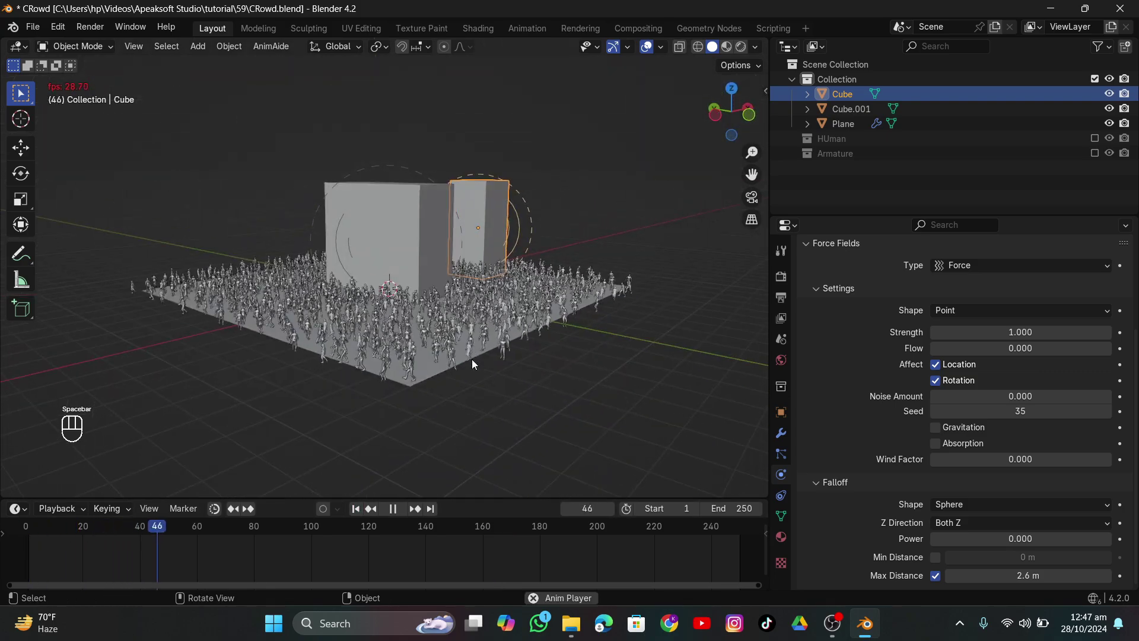
key("space")
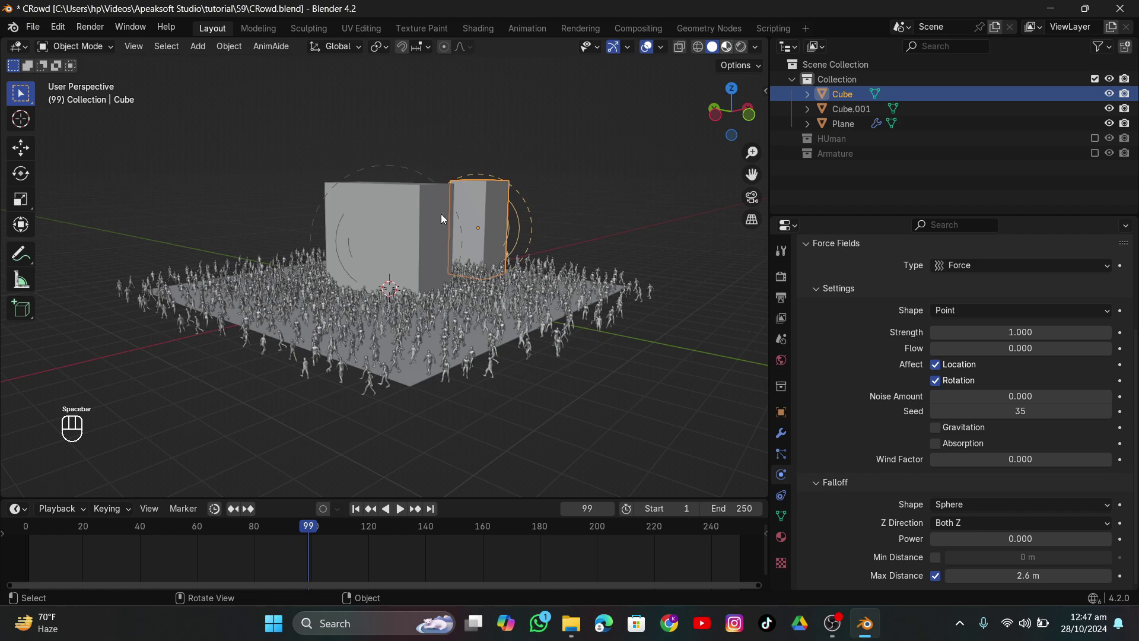
Switch the viewport to Material Preview shading and hide the overlays
key("z")
key("2")
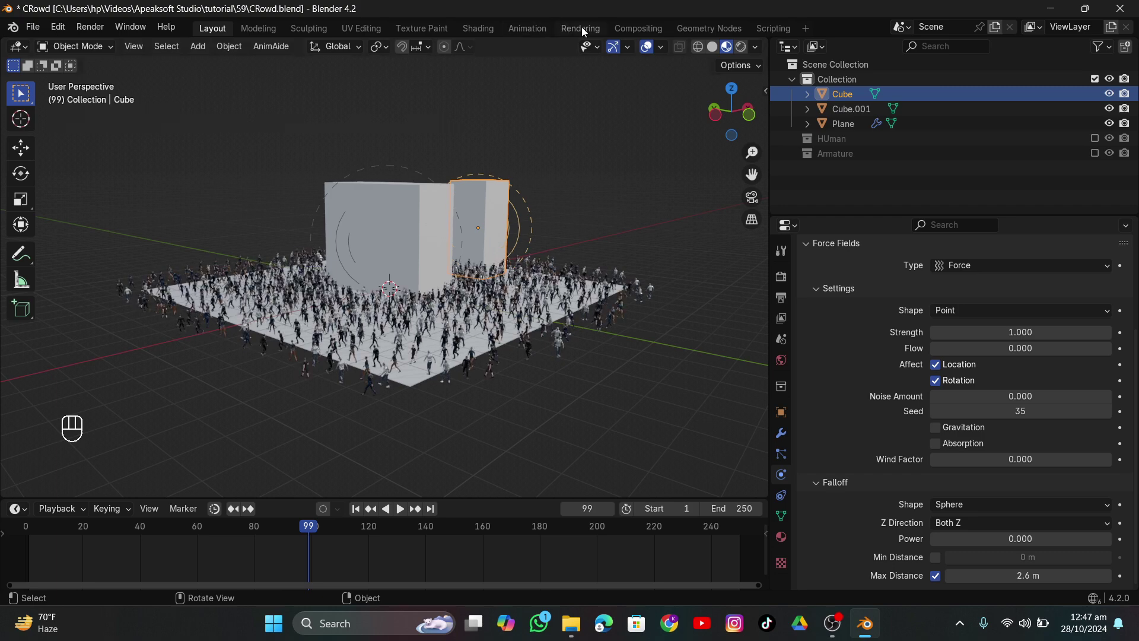
scroll(458, 219, "up", 5)
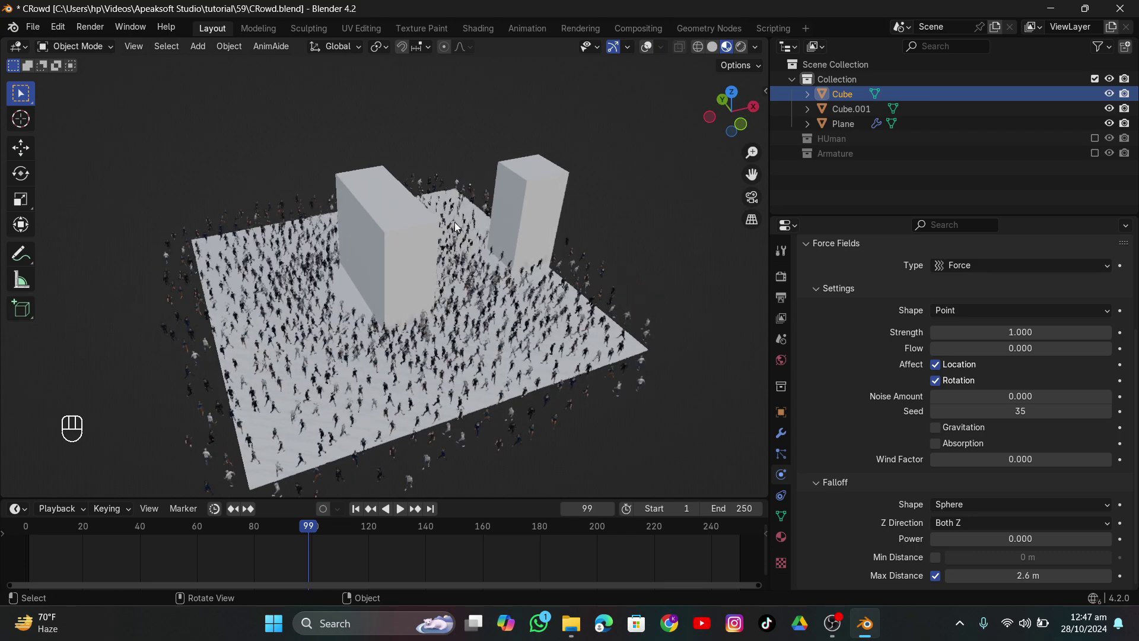
middle_click_drag(454, 222, 508, 148)
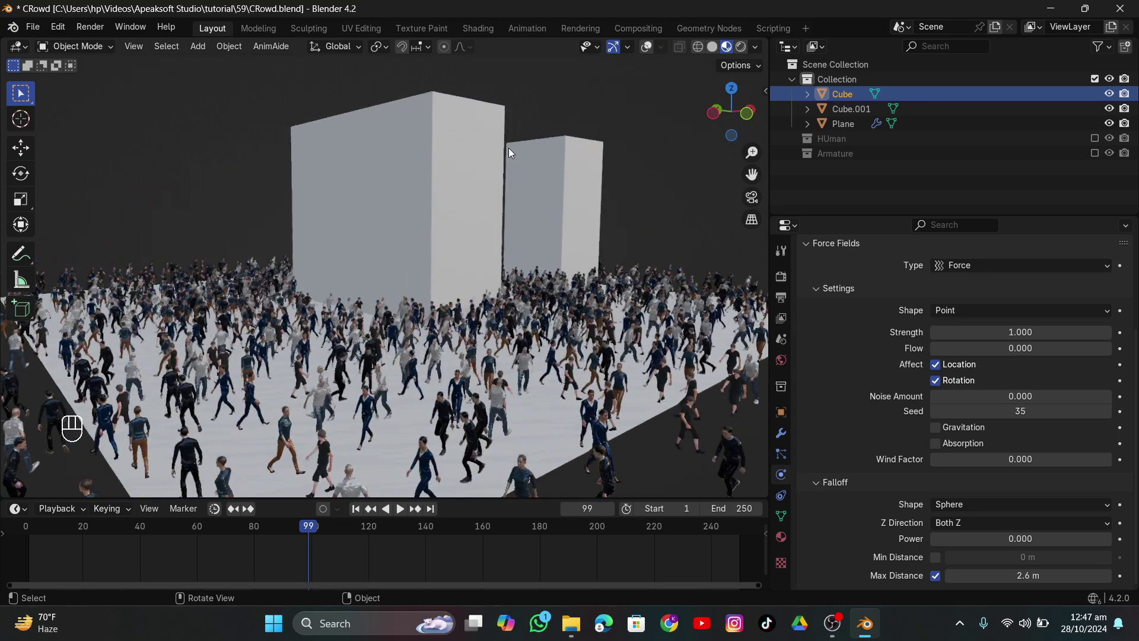
Play the textured crowd close up to examine its movement around the blocks
key("space")
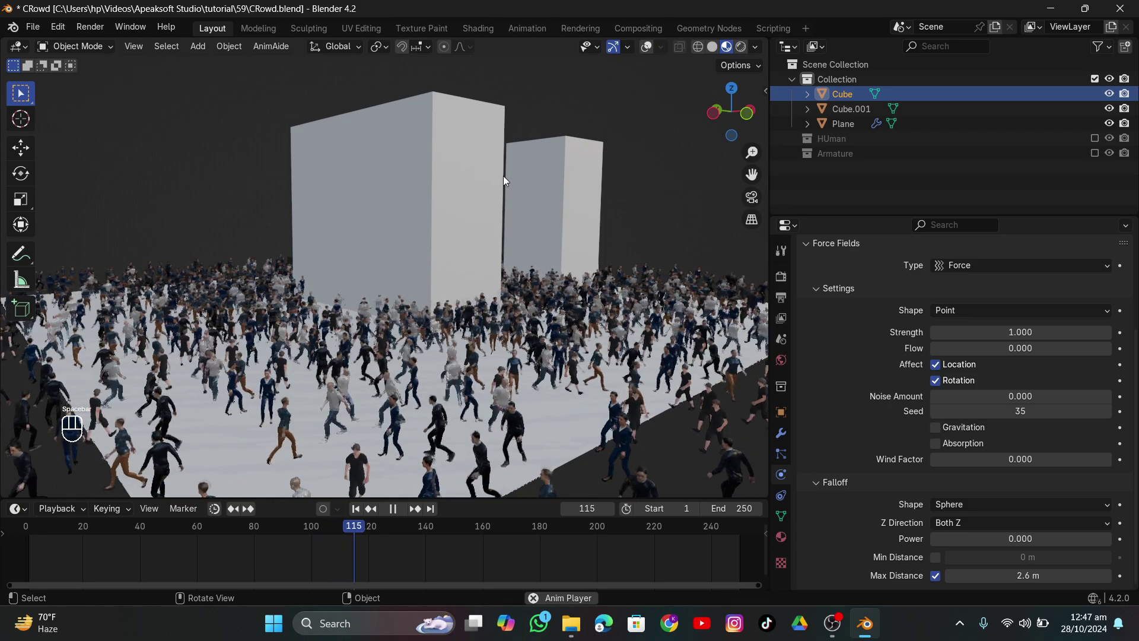
middle_click_drag(485, 244, 457, 227)
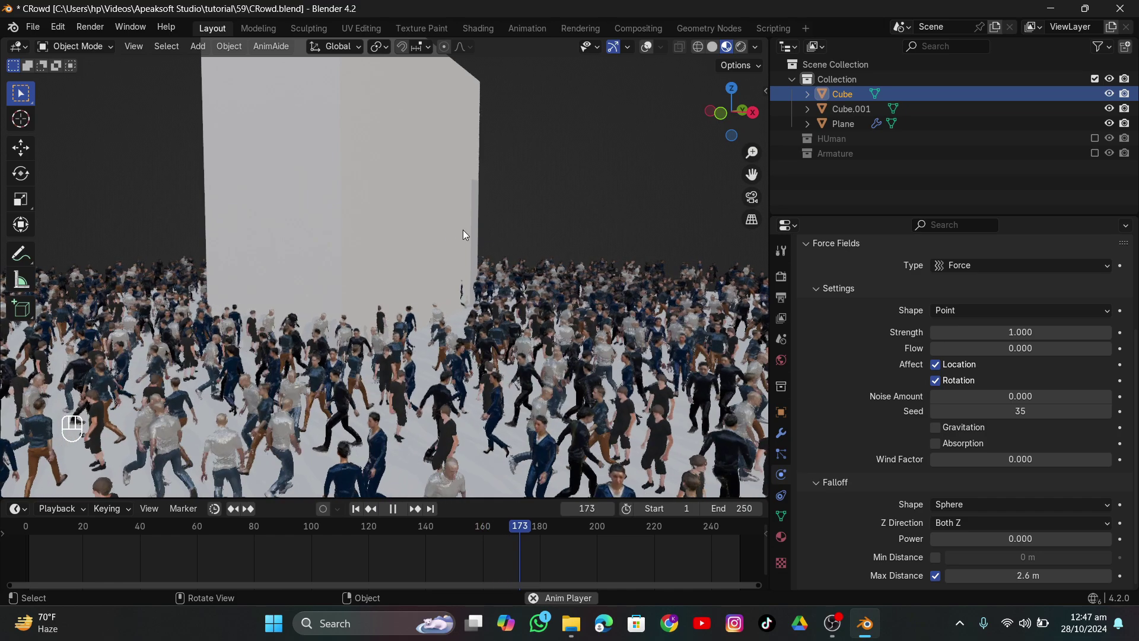
key("space")
Hide both blocks in the viewport and play the crowd simulation from frame 1
left_click(1109, 109)
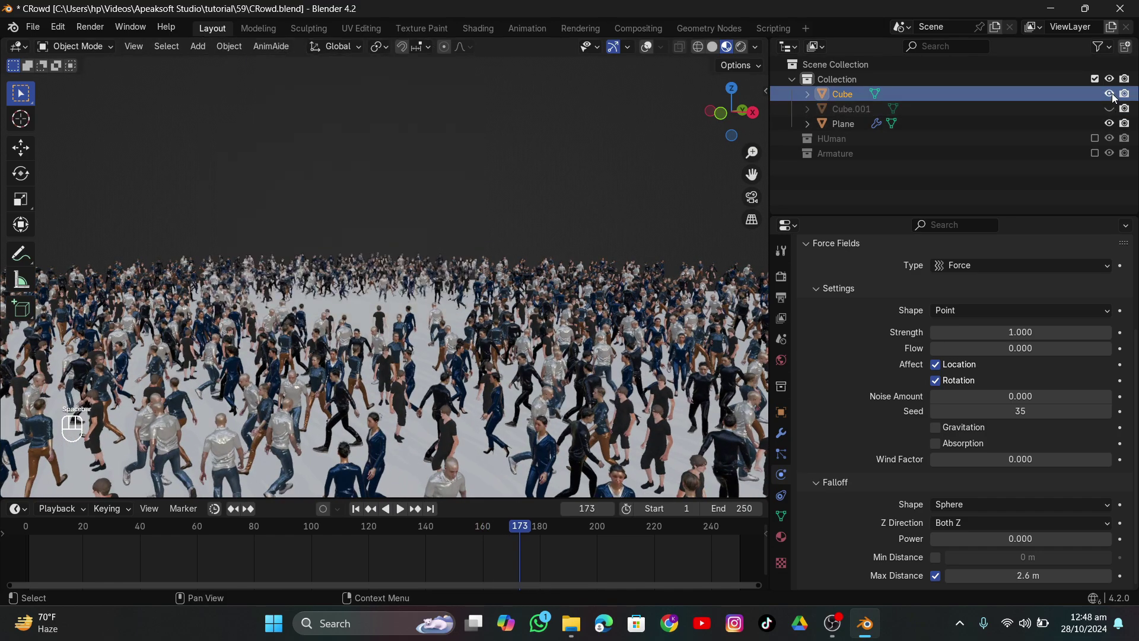
left_click(355, 509)
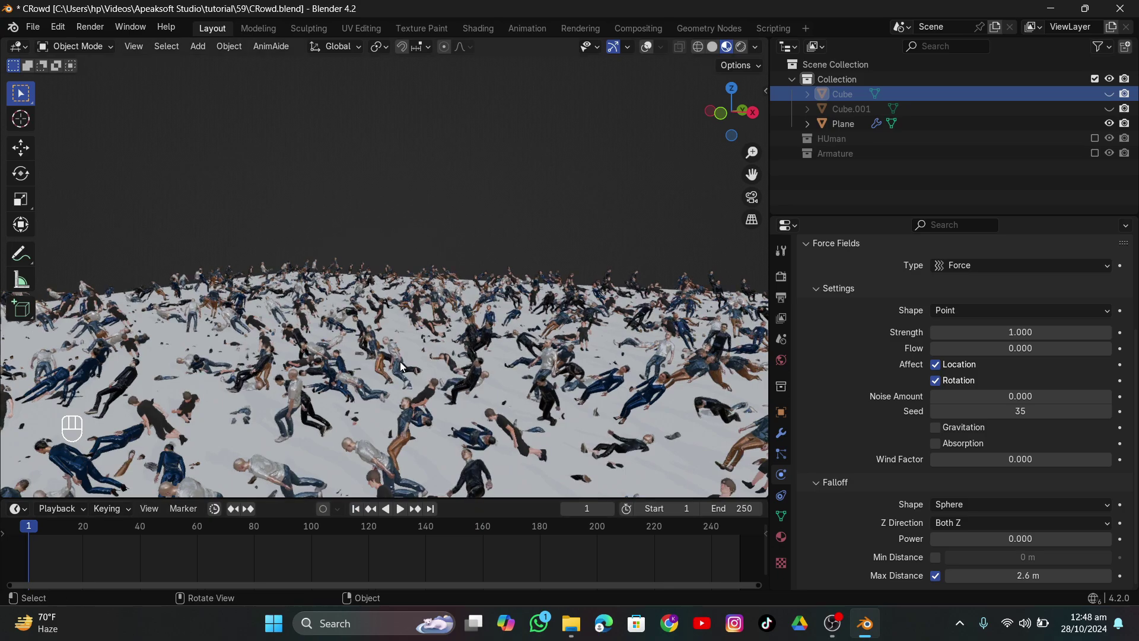
key("space")
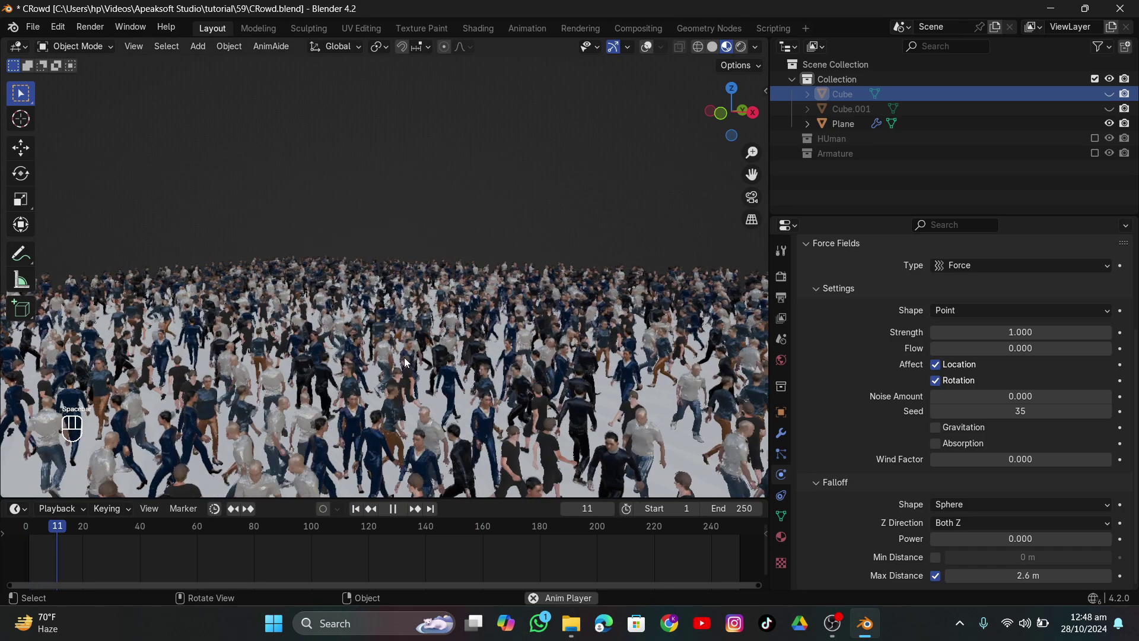
middle_click_drag(405, 362, 477, 332)
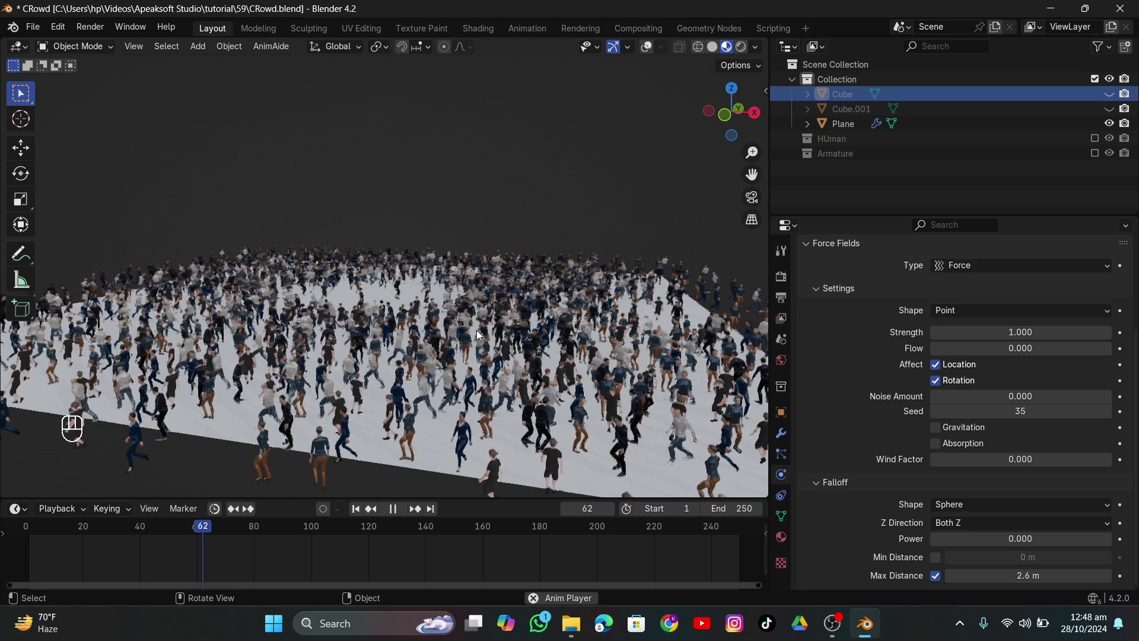
middle_click_drag(476, 330, 561, 362)
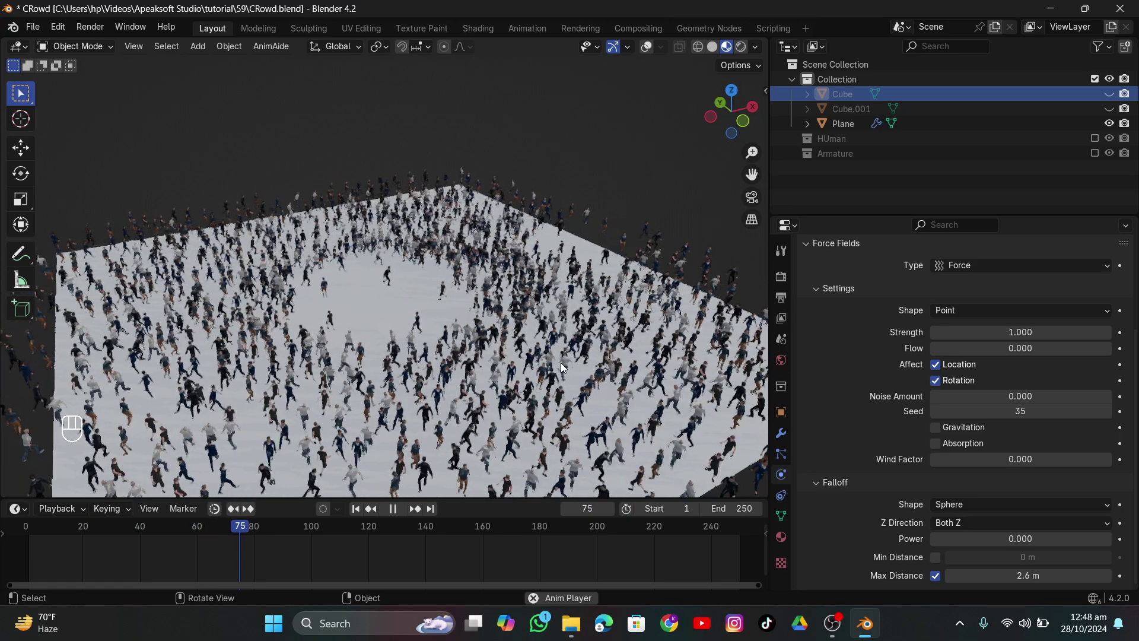
Delete both hidden force-field blocks and play the crowd simulation from frame 1
key("space")
key("x")
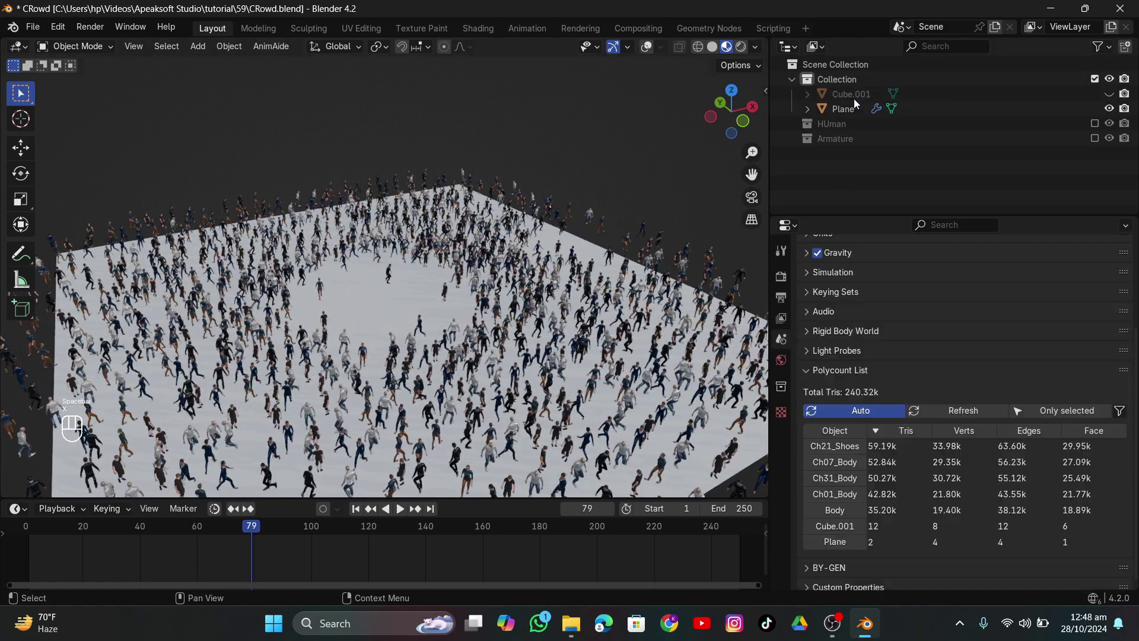
key("x")
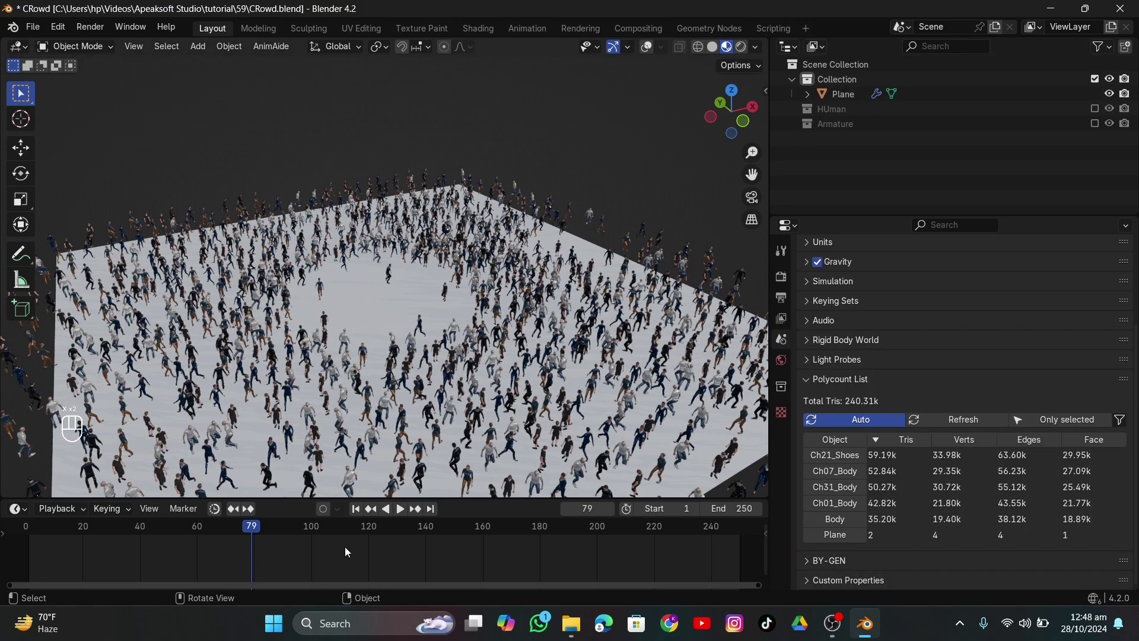
left_click(358, 509)
key("space")
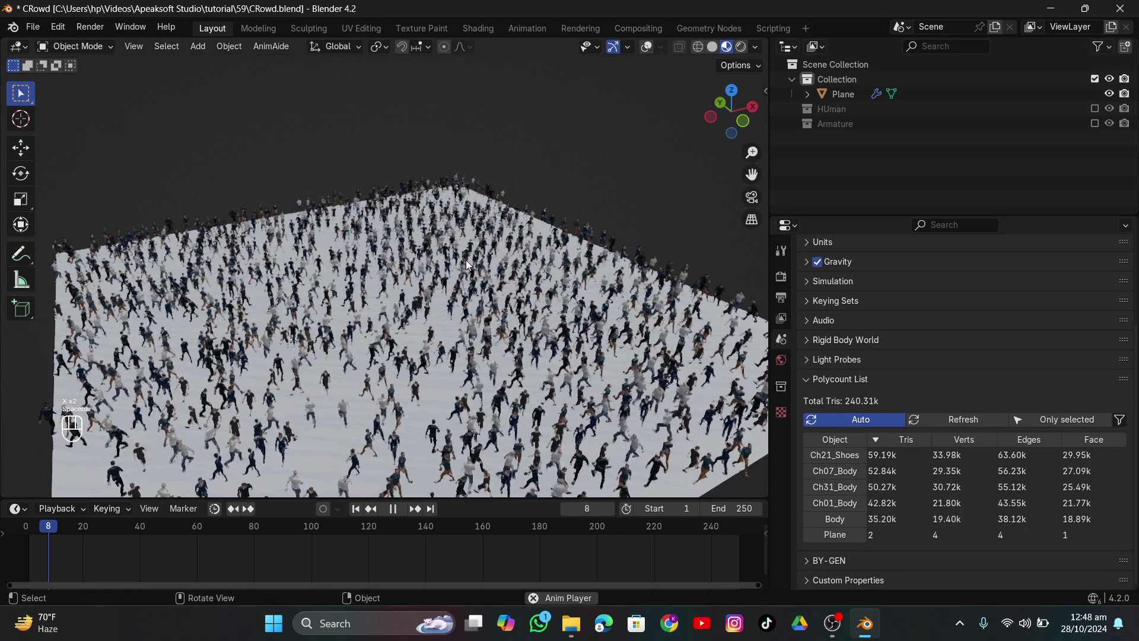
Stop the playback and scale the crowd plane down to roughly half its size to pack the characters more densely
middle_click_drag(465, 260, 495, 232)
key("space")
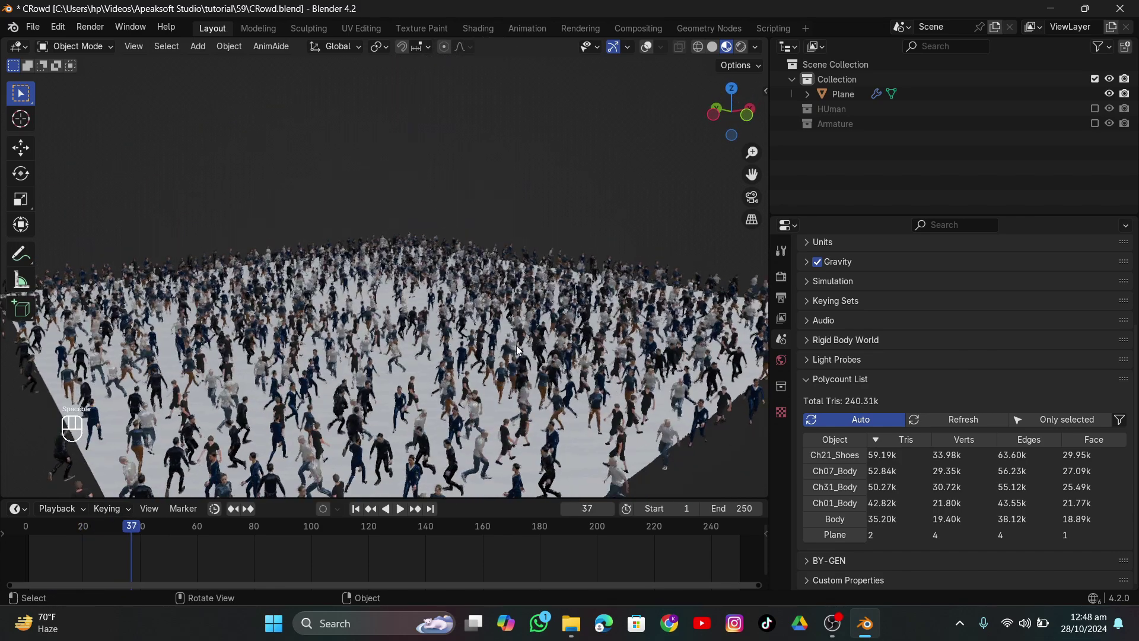
left_click(518, 350)
key("s")
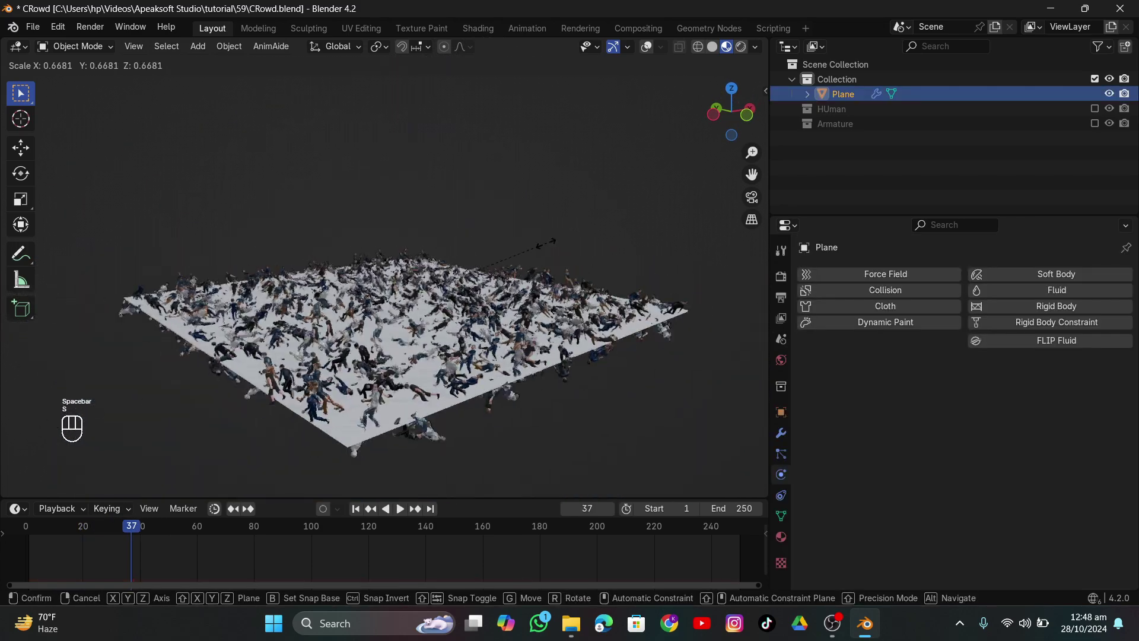
left_click(425, 390)
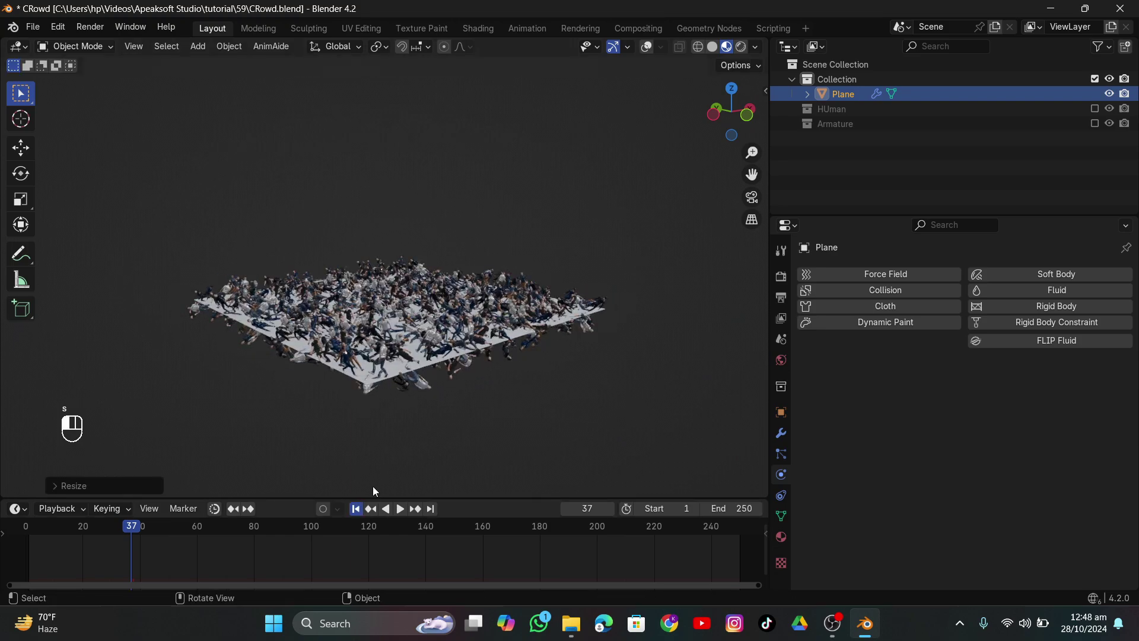
Play the denser crowd and examine the walking characters close up at eye level in Material Preview
key("space")
middle_click_drag(514, 401, 576, 323)
scroll(578, 329, "up", 2)
scroll(575, 322, "up", 2)
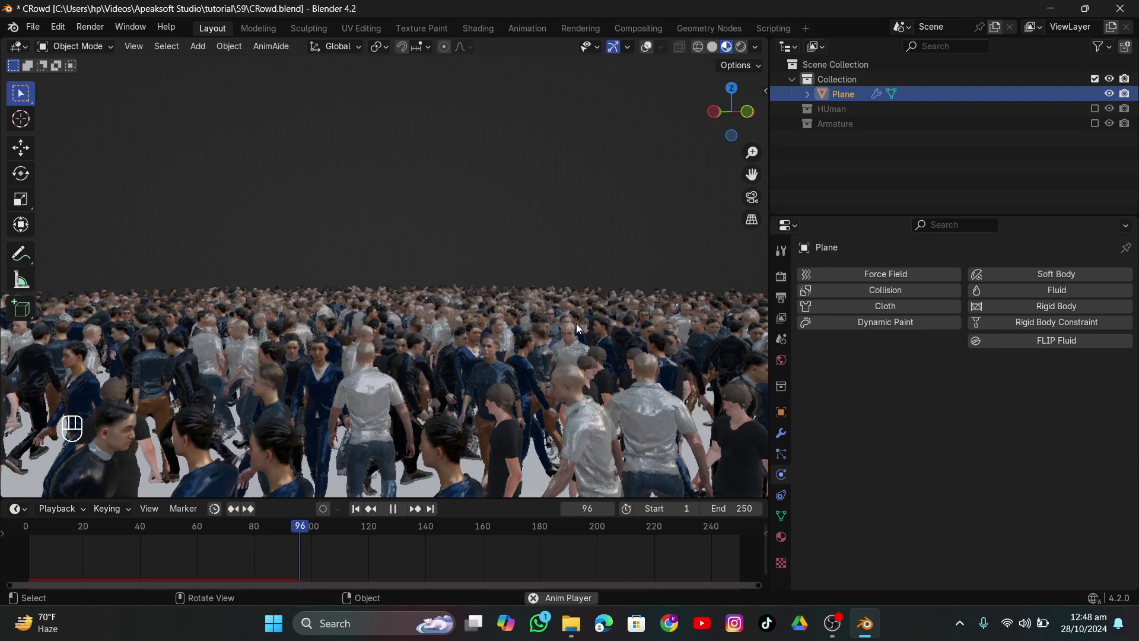
key("space")
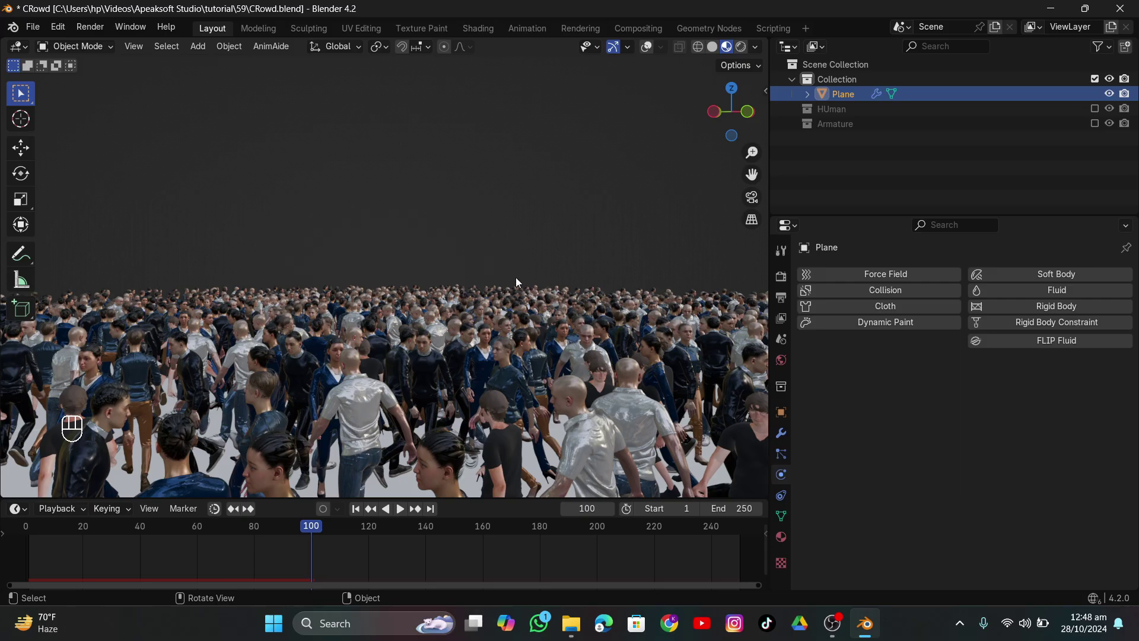
Switch the viewport to Solid shading and frame the crowd close up from another side
left_click(714, 49)
mouse_move(374, 276)
middle_mouse_down()
mouse_move(398, 320)
mouse_move(409, 282)
mouse_move(422, 290)
middle_mouse_up()
scroll(442, 290, "up", 3)
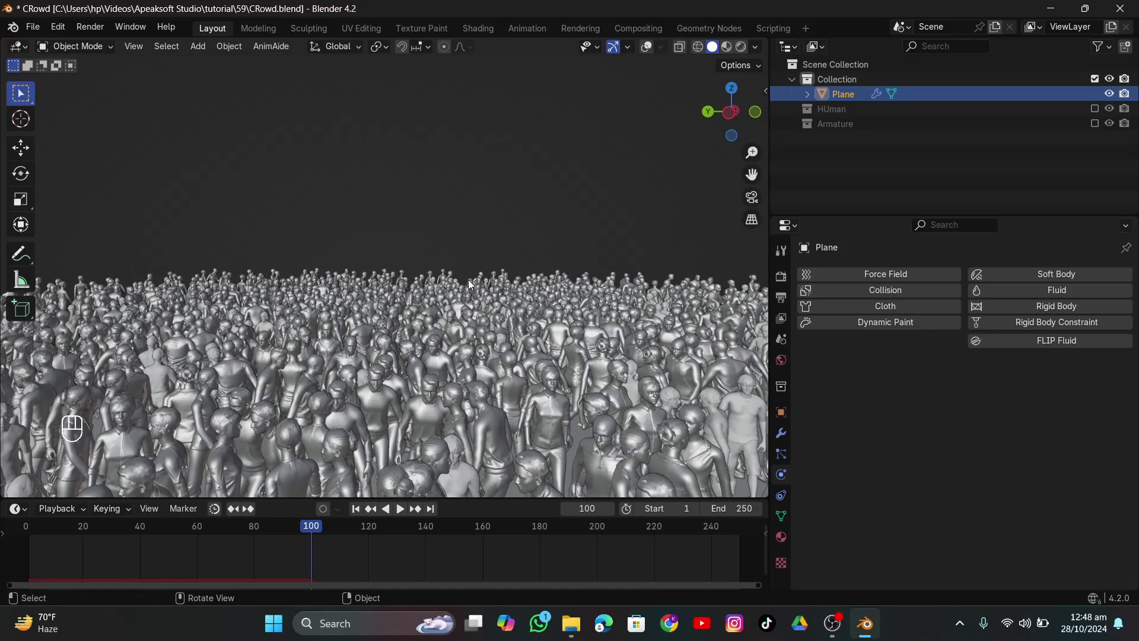
middle_click_drag(468, 279, 509, 261)
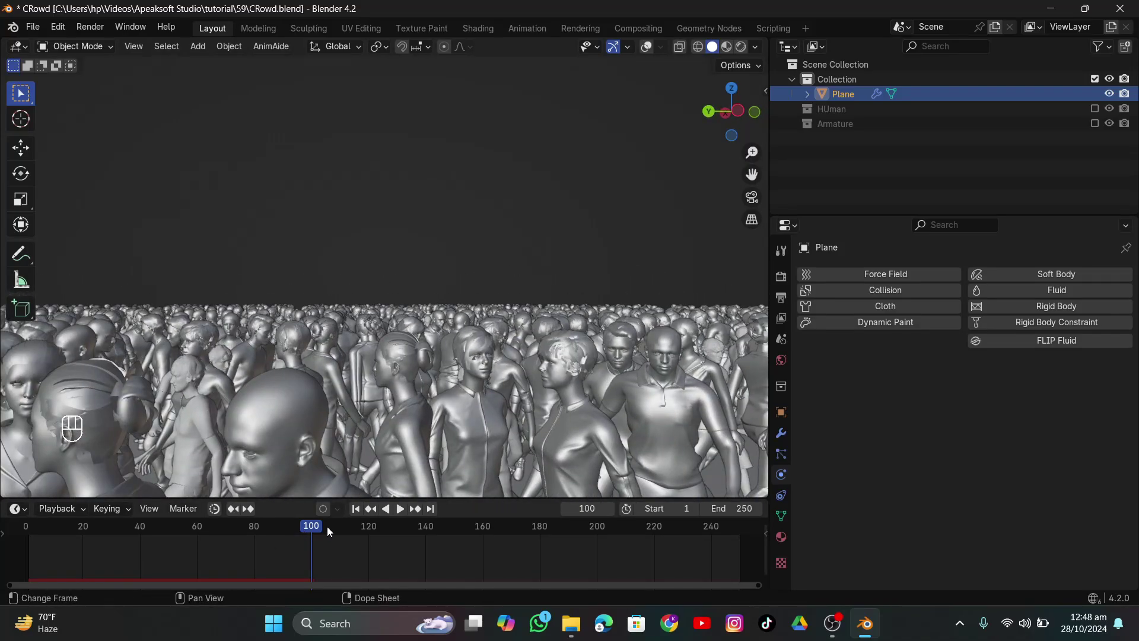
Play the solid-shaded crowd from frame 1 and examine its movement from different angles
left_click(356, 508)
left_click(400, 508)
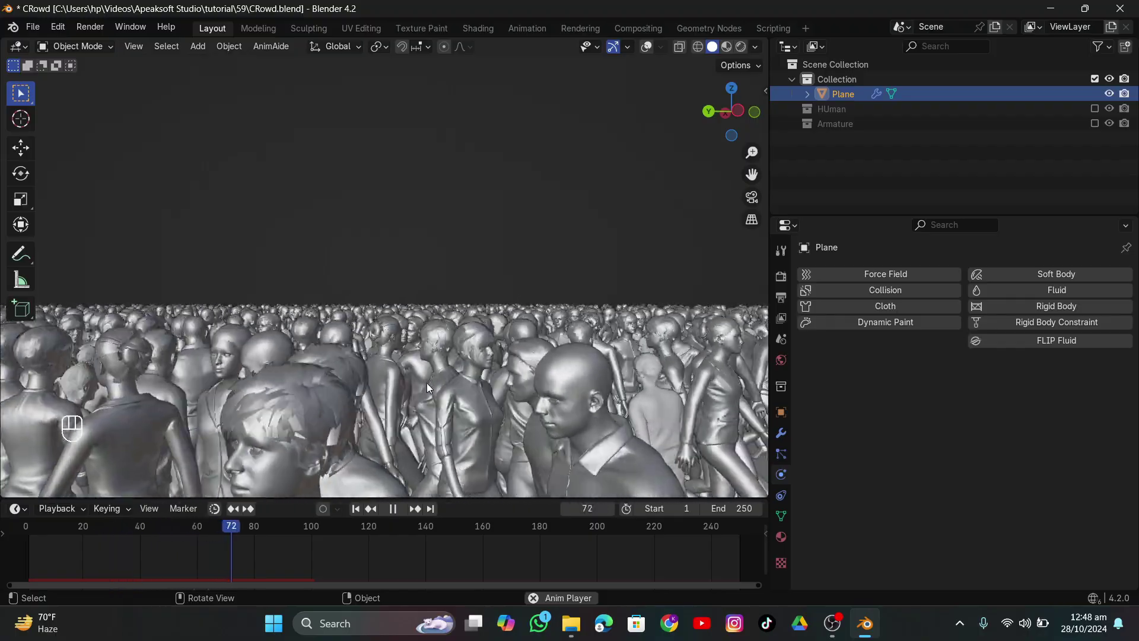
middle_click_drag(427, 383, 62, 419)
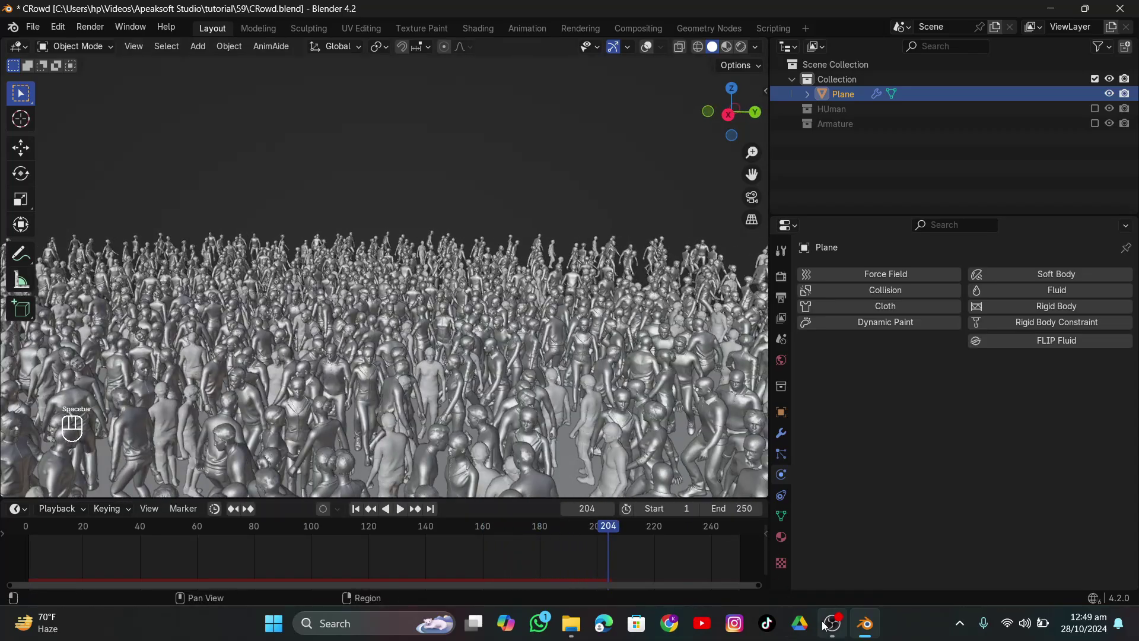